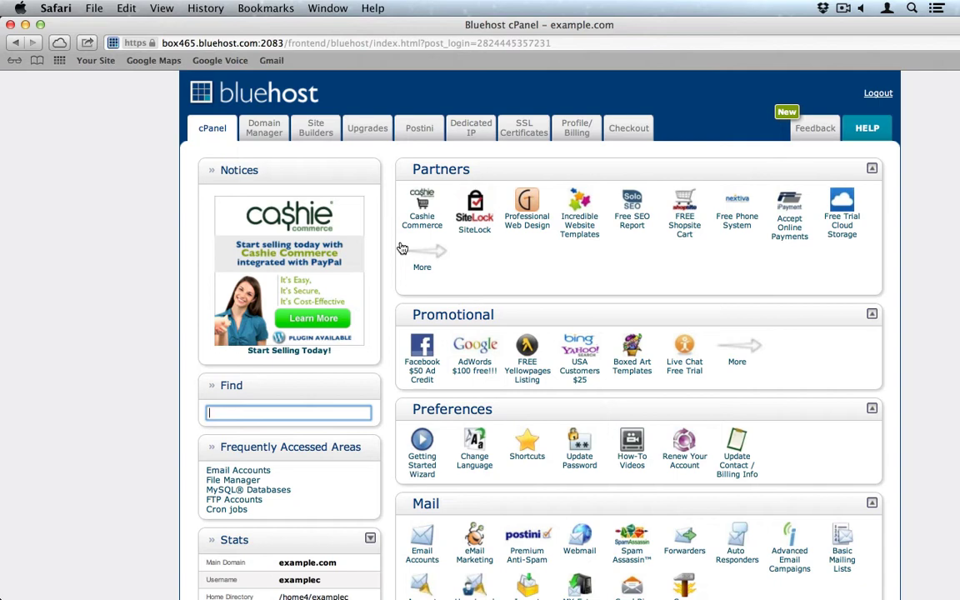
Mute the computer's sound and switch over to the browser window.
{"action": "key", "text": "XF86AudioRaiseVolume"}
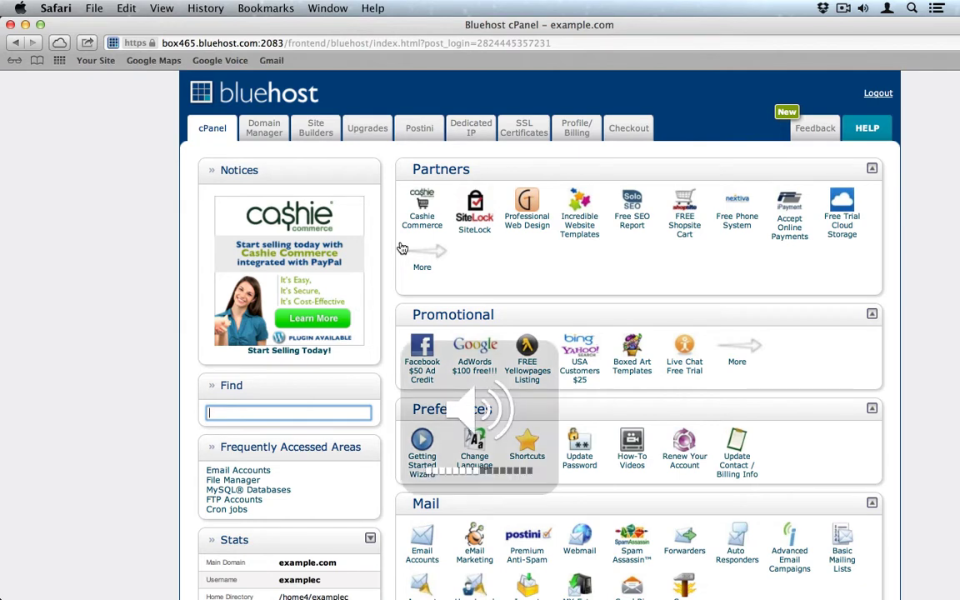
{"action": "key", "text": "XF86AudioMute"}
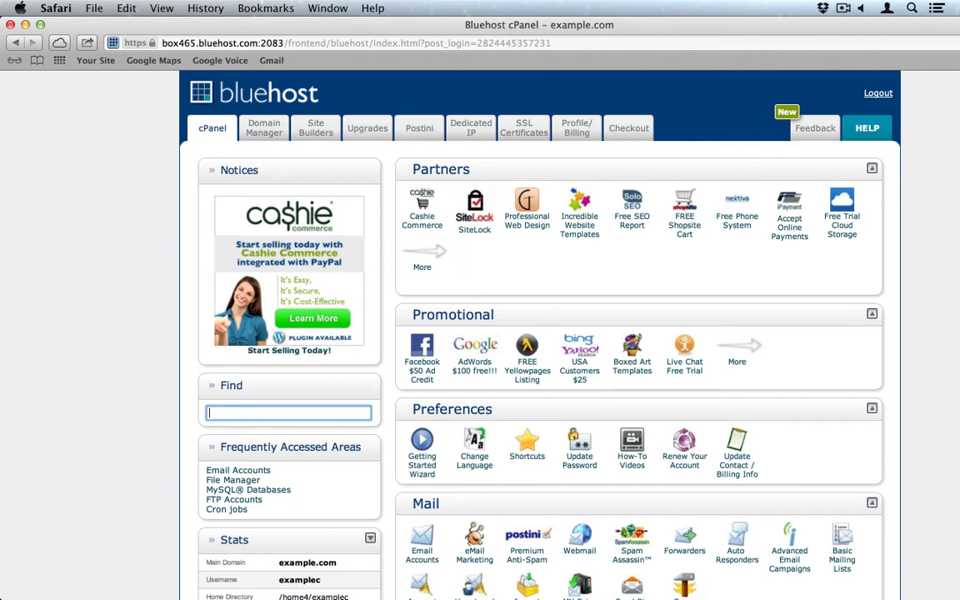
{"action": "key", "text": "super+Tab"}
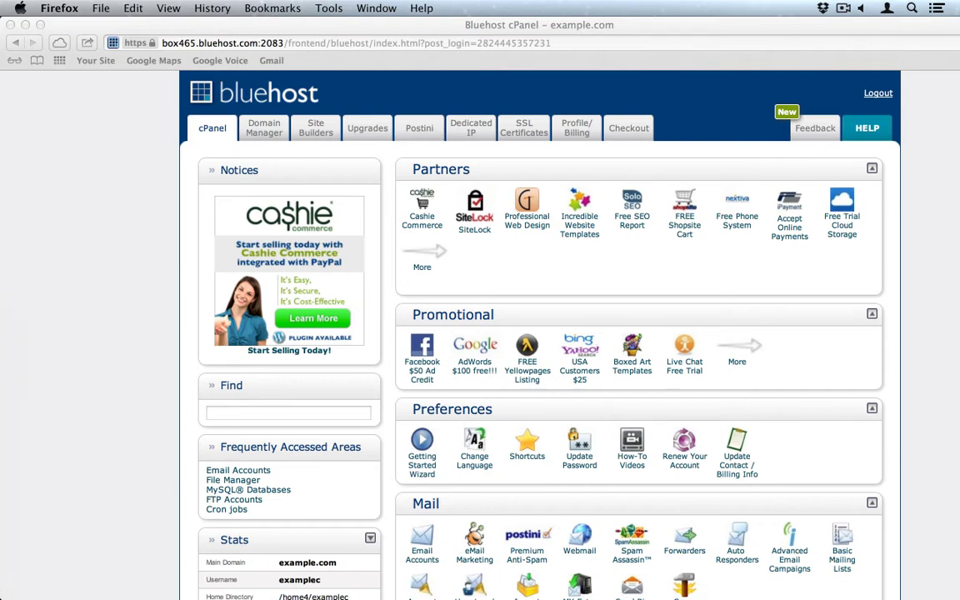
In Safari, choose Use WordPress under cPanel's Site Builders options.
{"action": "left_click", "coordinate": [131, 444]}
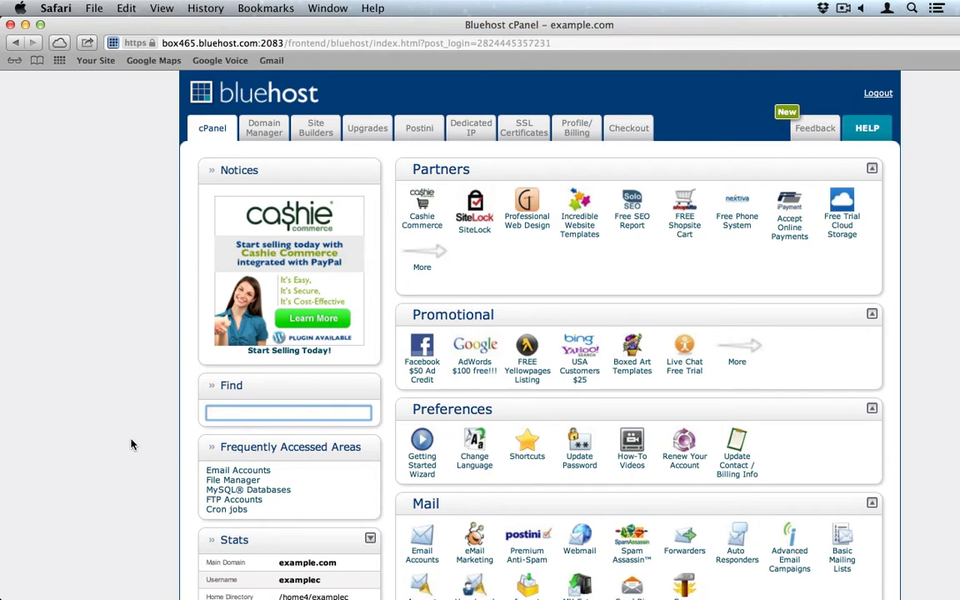
{"action": "left_click", "coordinate": [316, 132]}
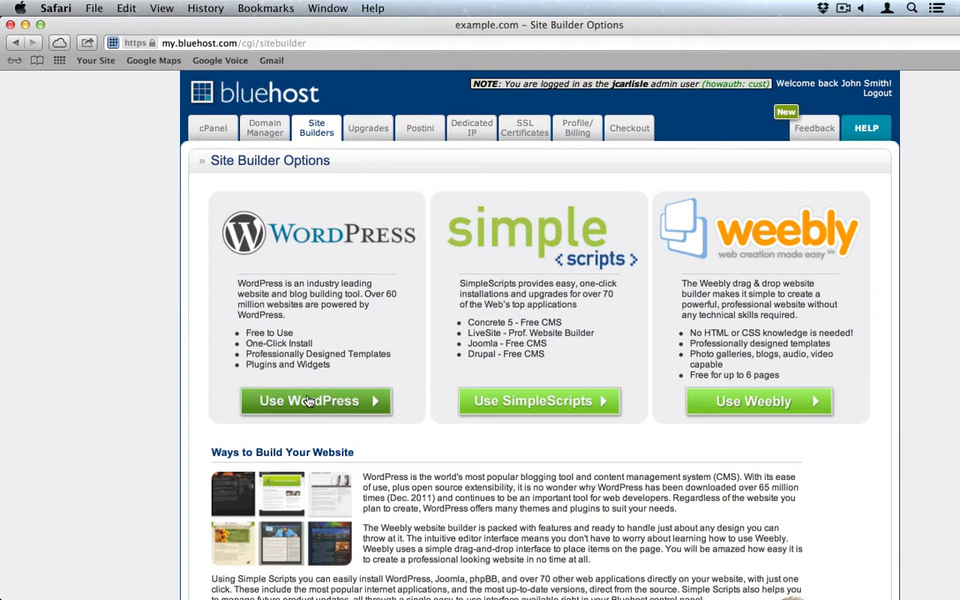
{"action": "left_click", "coordinate": [309, 401]}
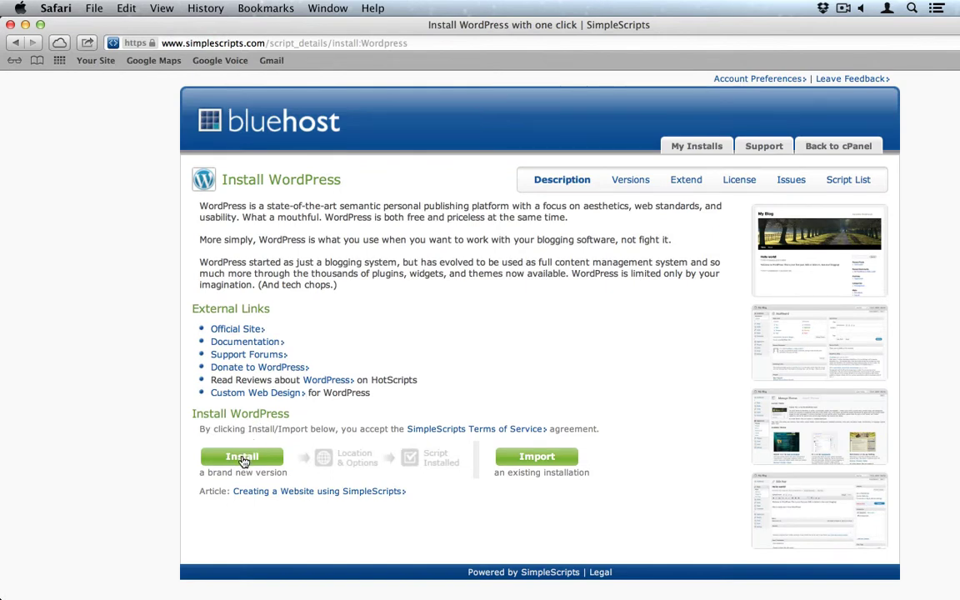
Start a new SimpleScripts WordPress install and view the available versions, with 3.4.1 (Stable) selected.
{"action": "left_click", "coordinate": [242, 459]}
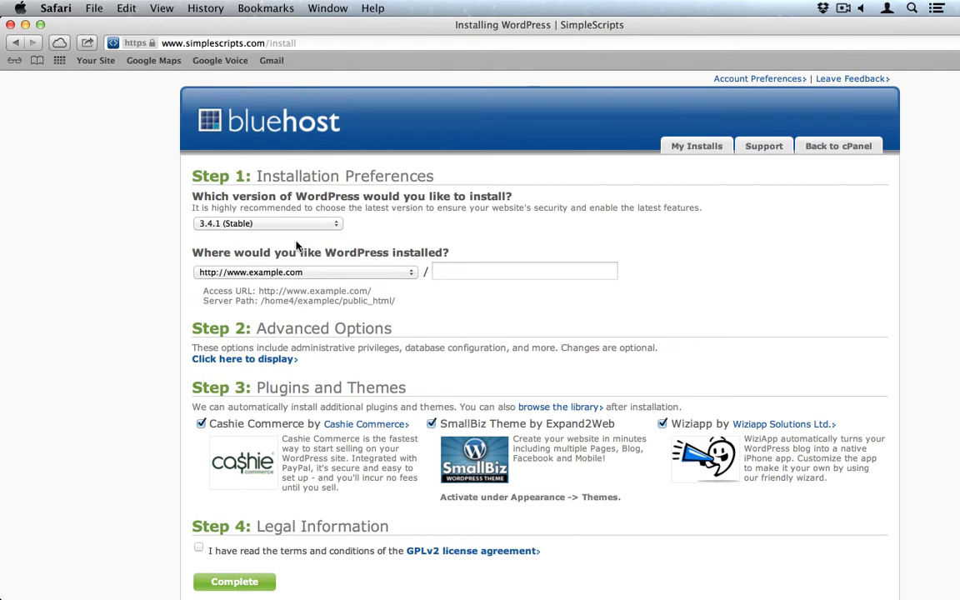
{"action": "left_click", "coordinate": [279, 223]}
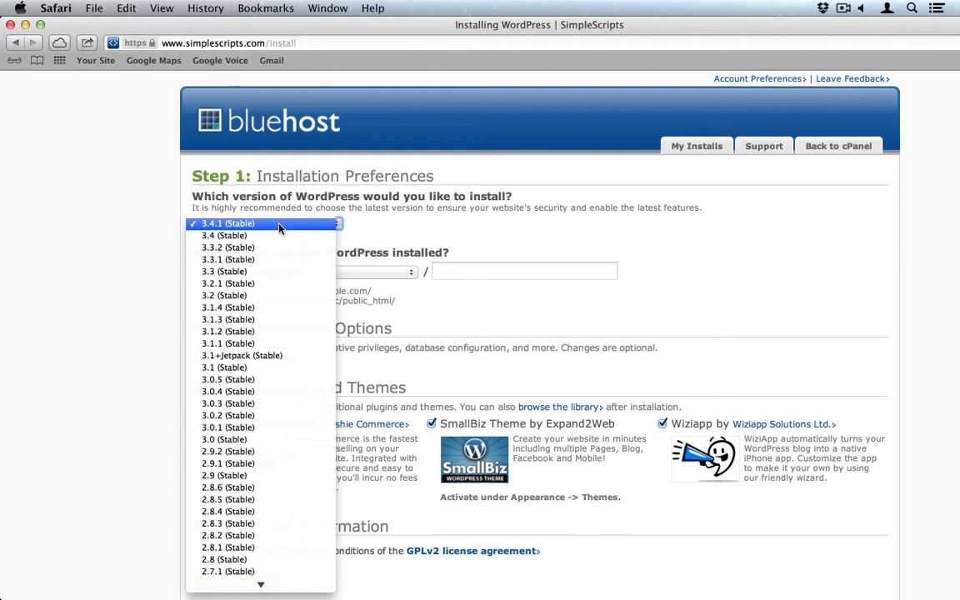
{"action": "left_click", "coordinate": [279, 224]}
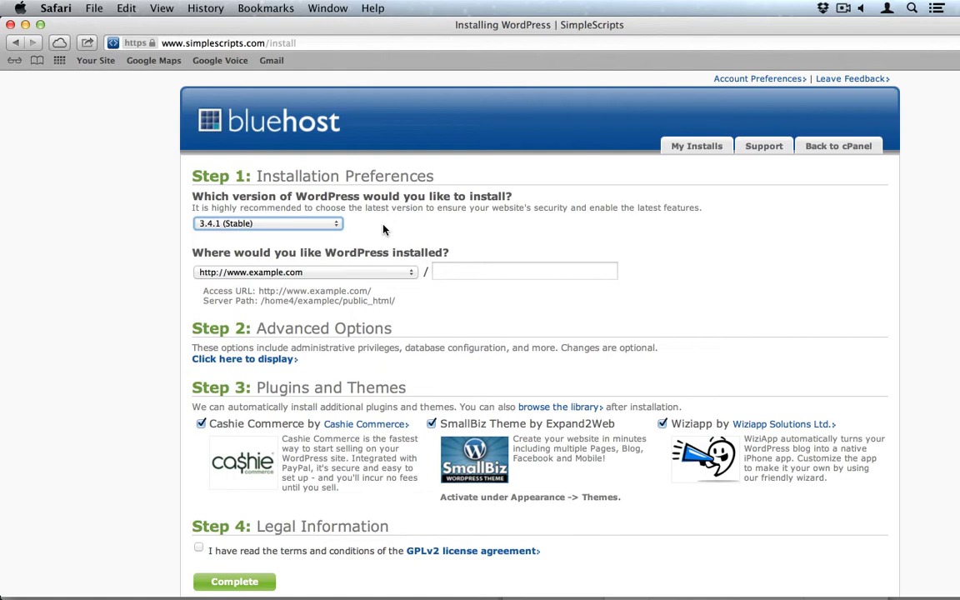
{"action": "left_click", "coordinate": [274, 273]}
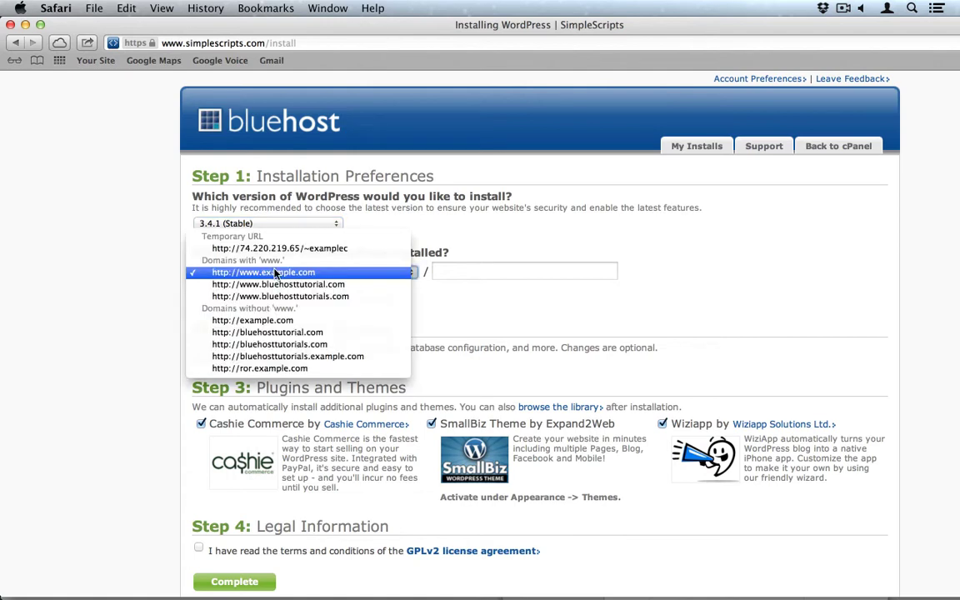
{"action": "left_click", "coordinate": [299, 296]}
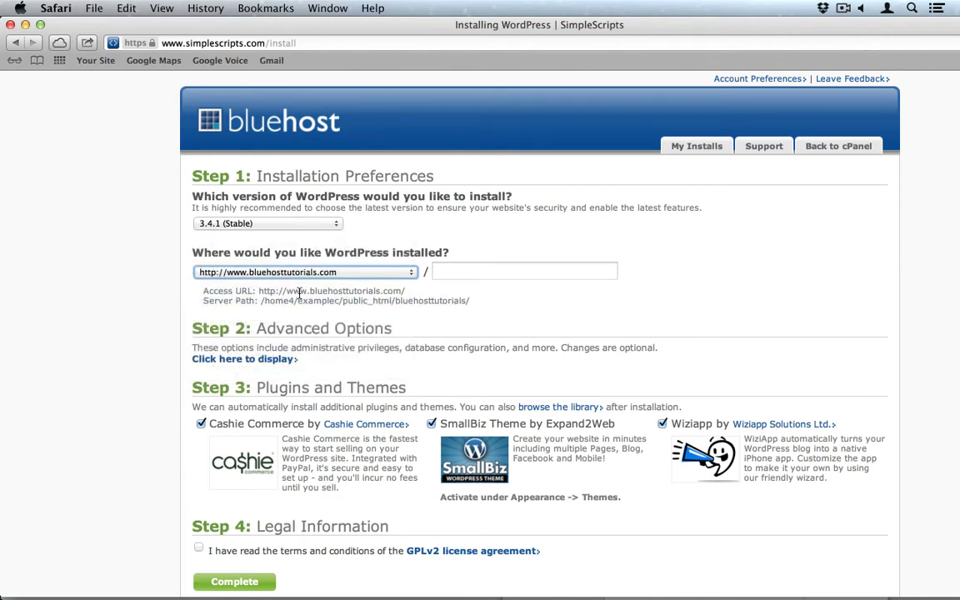
Expand Advanced Options and enter 'Take a Hike' as the site name.
{"action": "left_click", "coordinate": [206, 359]}
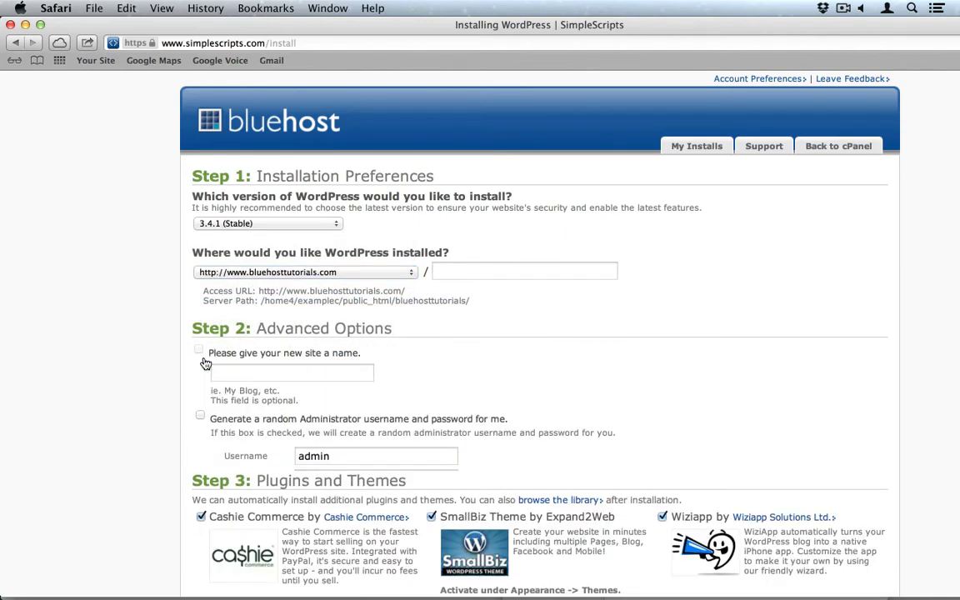
{"action": "scroll", "coordinate": [136, 365], "scroll_direction": "down", "scroll_amount": 4}
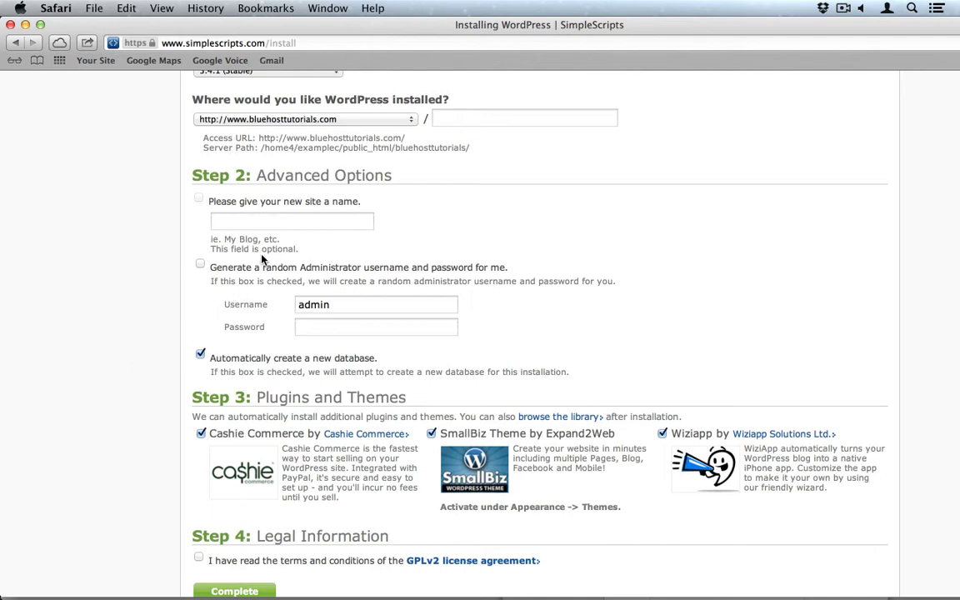
{"action": "left_click", "coordinate": [263, 220]}
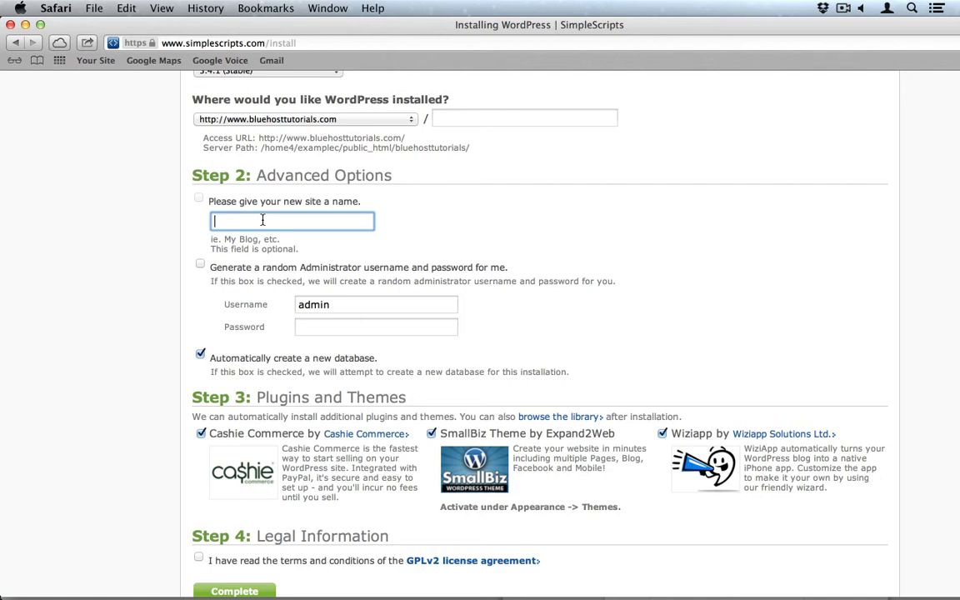
{"action": "type", "text": "Take a Hike"}
{"action": "key", "text": "Tab"}
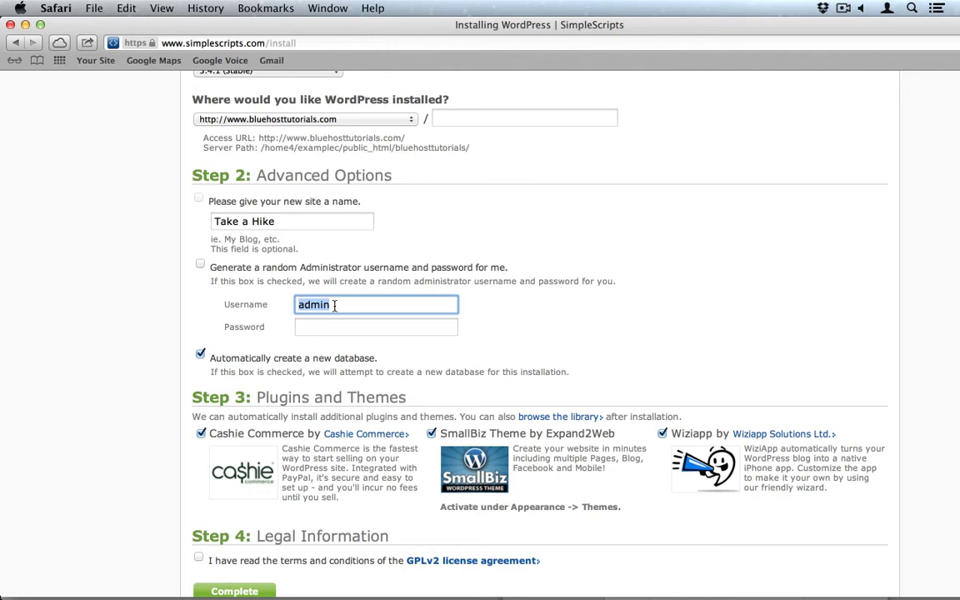
Replace 'admin' with the chosen administrator username, fixing a typo.
{"action": "type", "text": "Jaso"}
{"action": "key", "text": "BackSpace"}
{"action": "key", "text": "BackSpace"}
{"action": "type", "text": "cob"}
Enter the admin password and accept the GPLv2 license terms.
{"action": "left_click", "coordinate": [375, 326]}
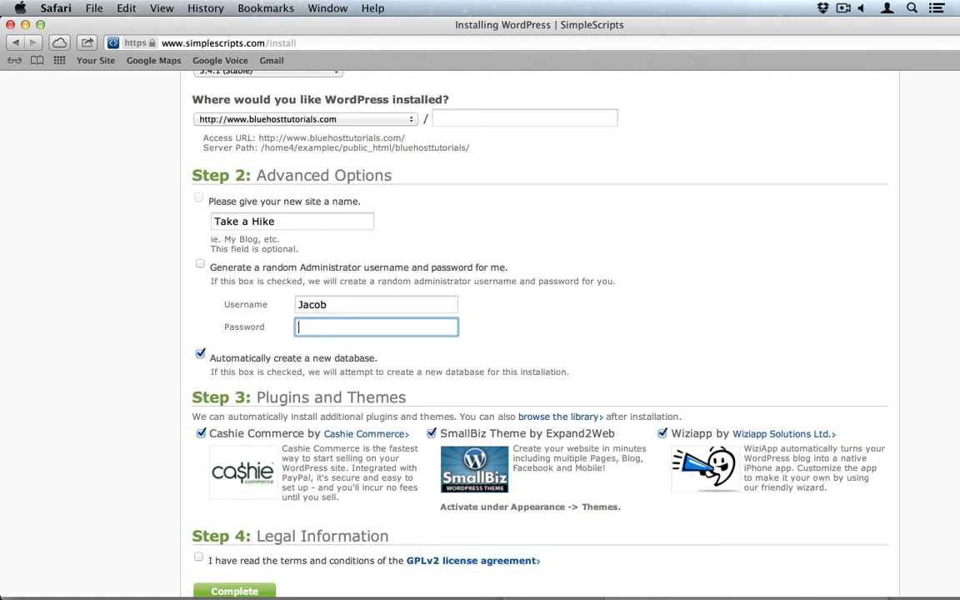
{"action": "type", "text": "Ex@mpl31234"}
{"action": "scroll", "coordinate": [150, 455], "scroll_direction": "down", "scroll_amount": 2}
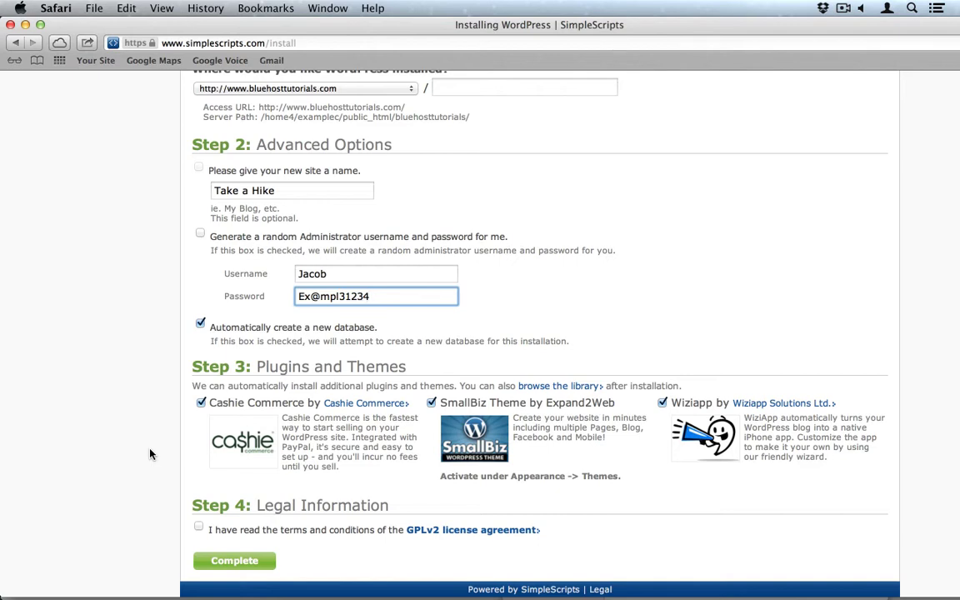
{"action": "left_click", "coordinate": [200, 527]}
Run the WordPress 3.4.1 installation with the Complete button.
{"action": "left_click", "coordinate": [243, 567]}
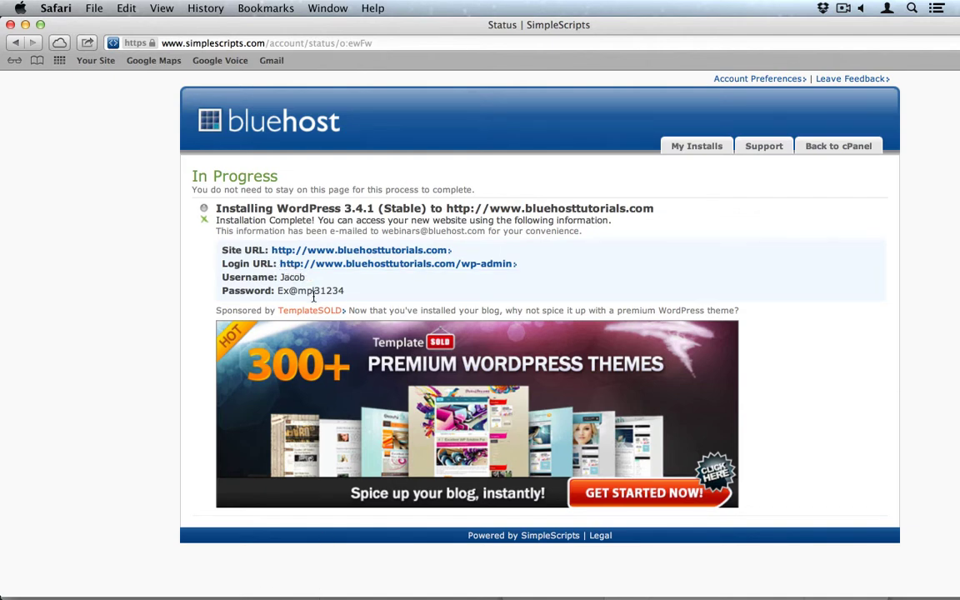
Open the new site and its login page in tabs, view the site, then enter the admin username.
{"action": "left_click", "coordinate": [351, 253], "text": "super"}
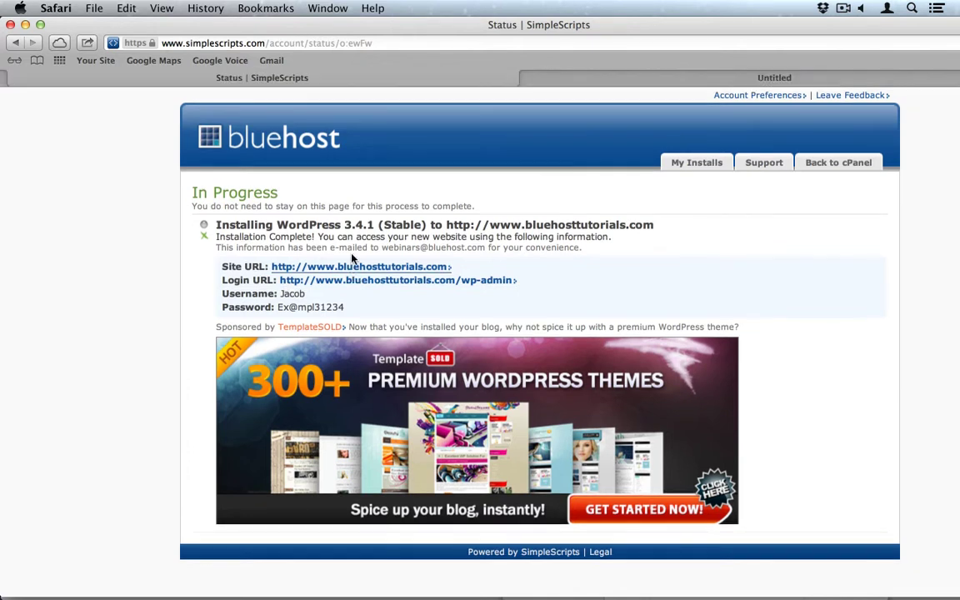
{"action": "left_click", "coordinate": [389, 282], "text": "super"}
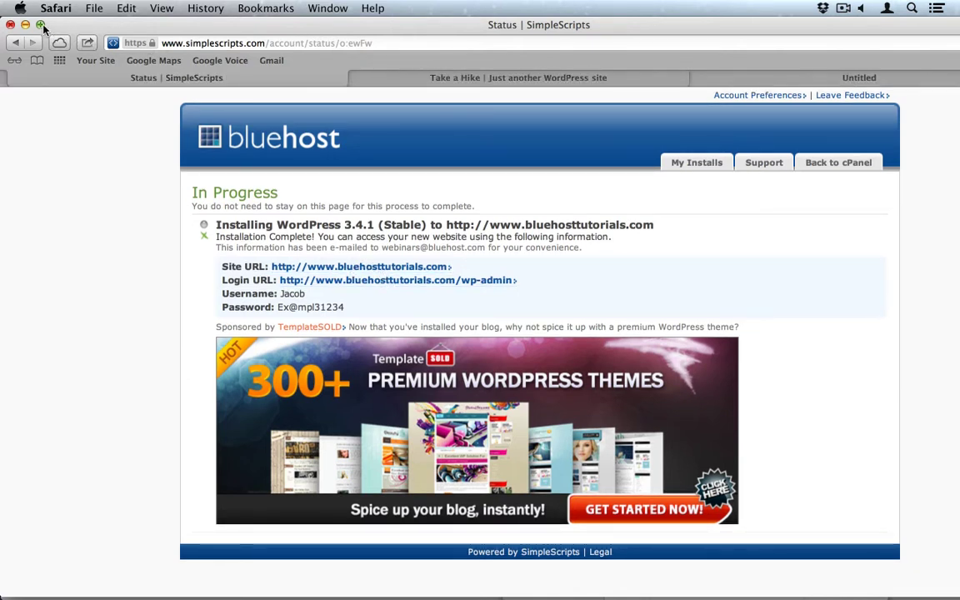
{"action": "left_click", "coordinate": [40, 25]}
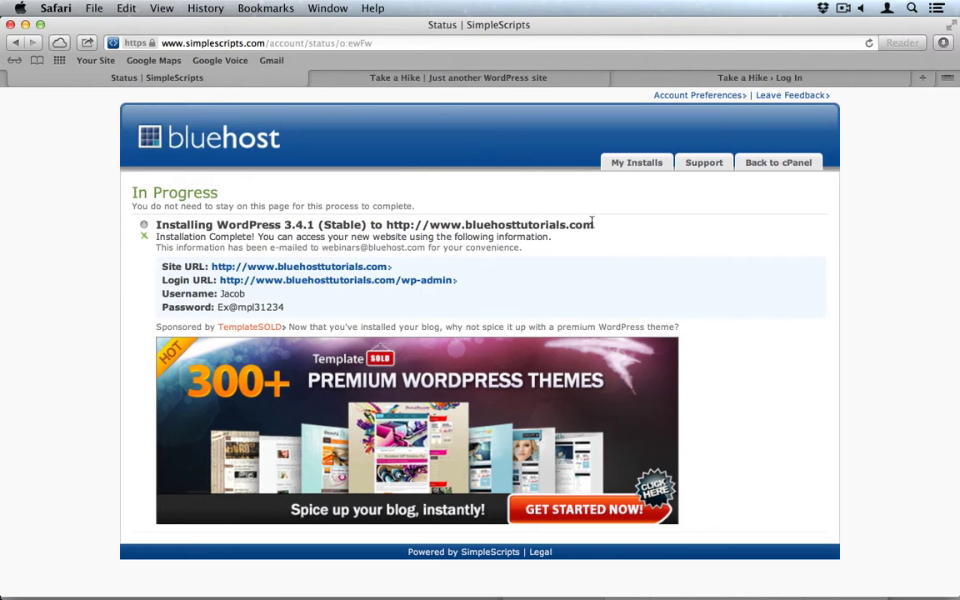
{"action": "left_click", "coordinate": [523, 81]}
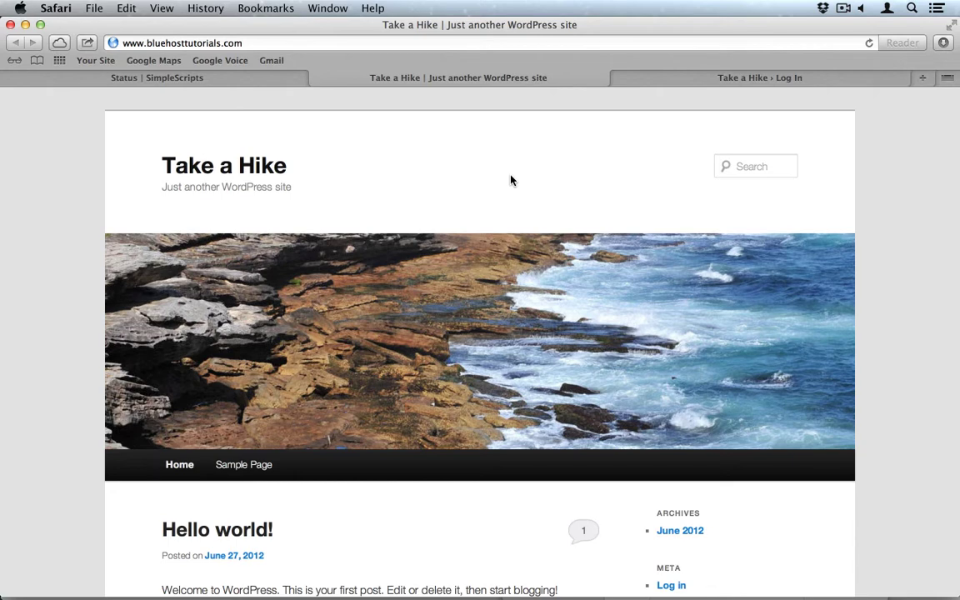
{"action": "left_click", "coordinate": [719, 78]}
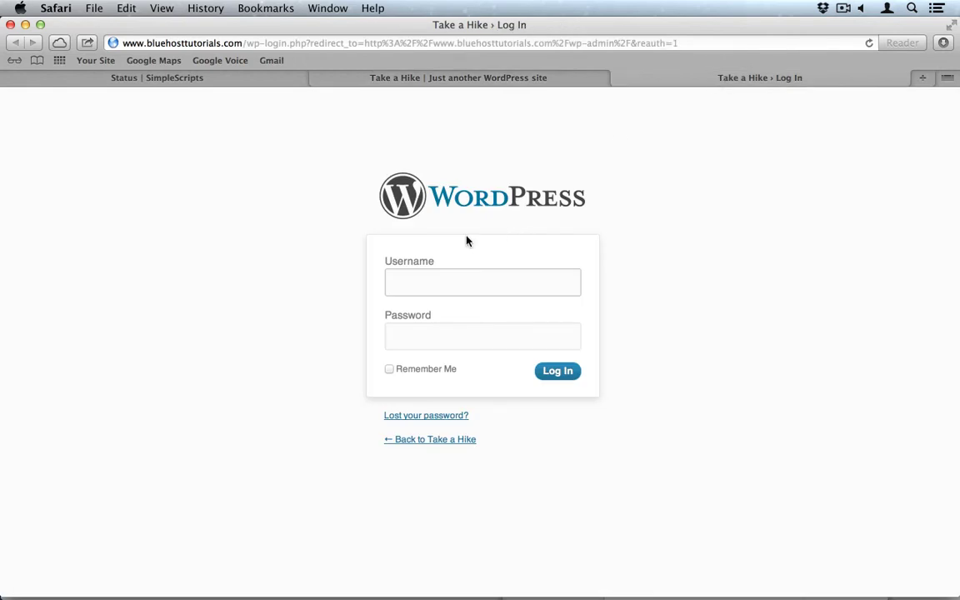
{"action": "type", "text": "Jacob"}
Enter the admin password, log in, and let Safari save the password.
{"action": "key", "text": "Tab"}
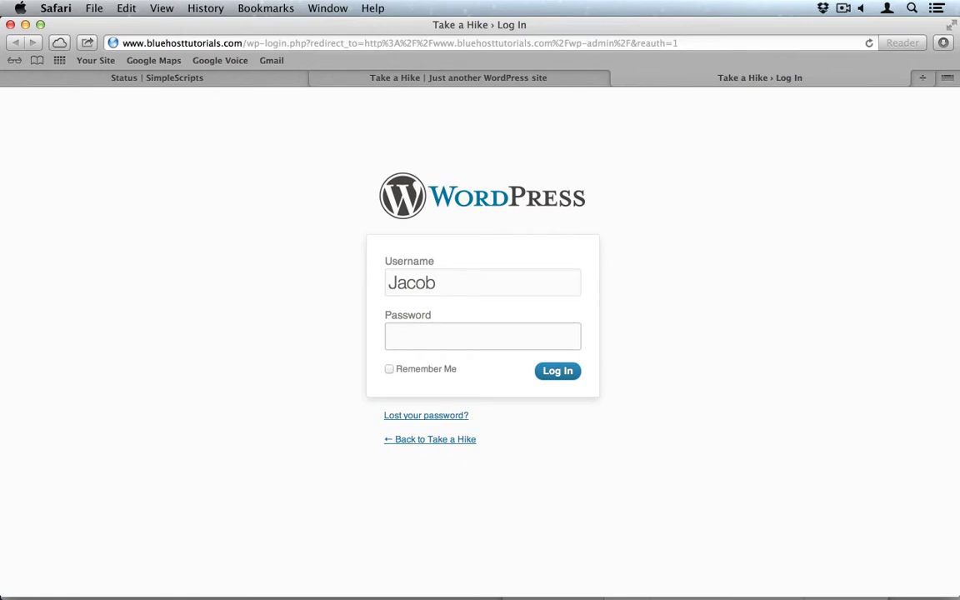
{"action": "type", "text": "•••••••••••"}
{"action": "key", "text": "Return"}
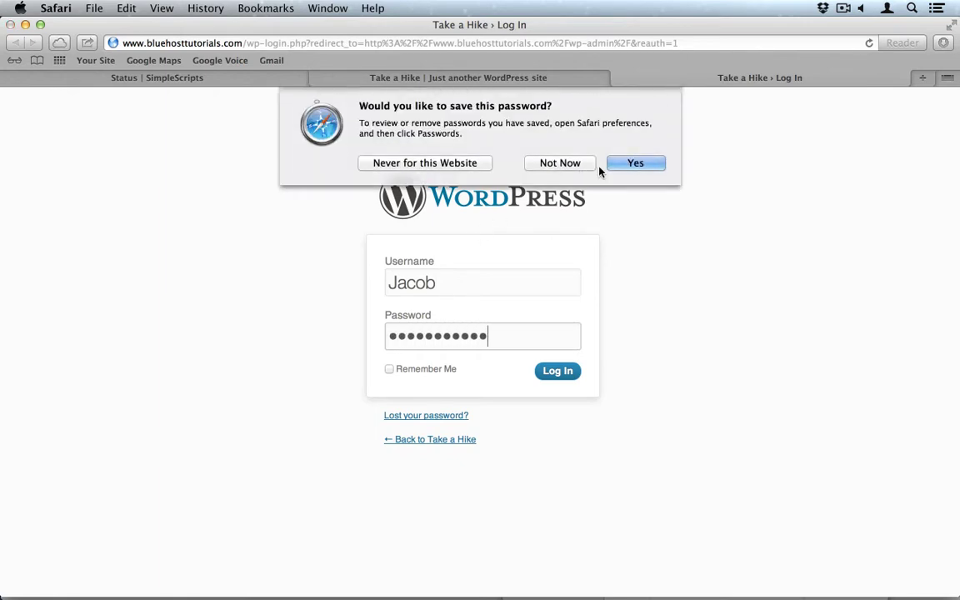
{"action": "left_click", "coordinate": [636, 163]}
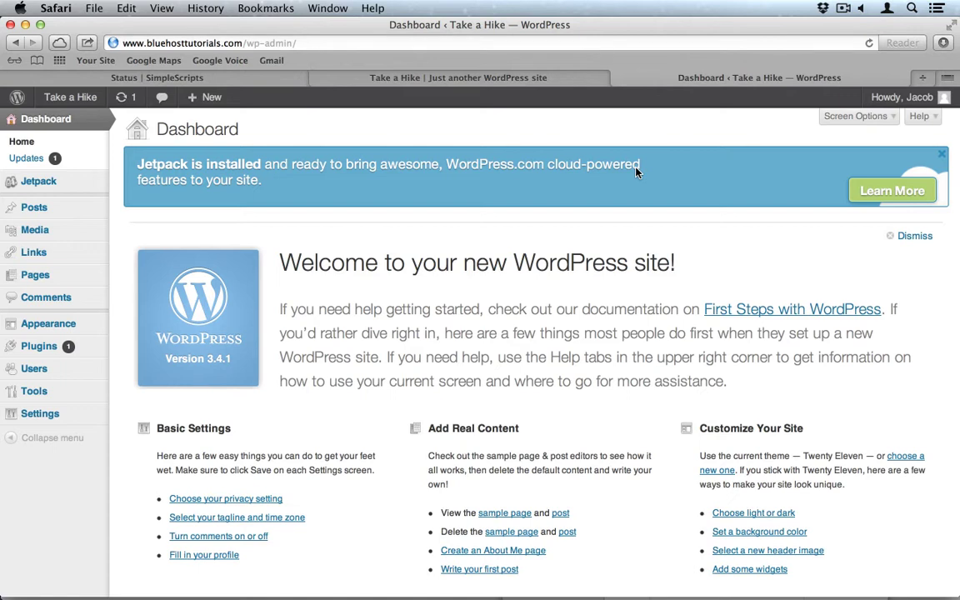
{"action": "scroll", "coordinate": [644, 275], "scroll_direction": "down", "scroll_amount": 2}
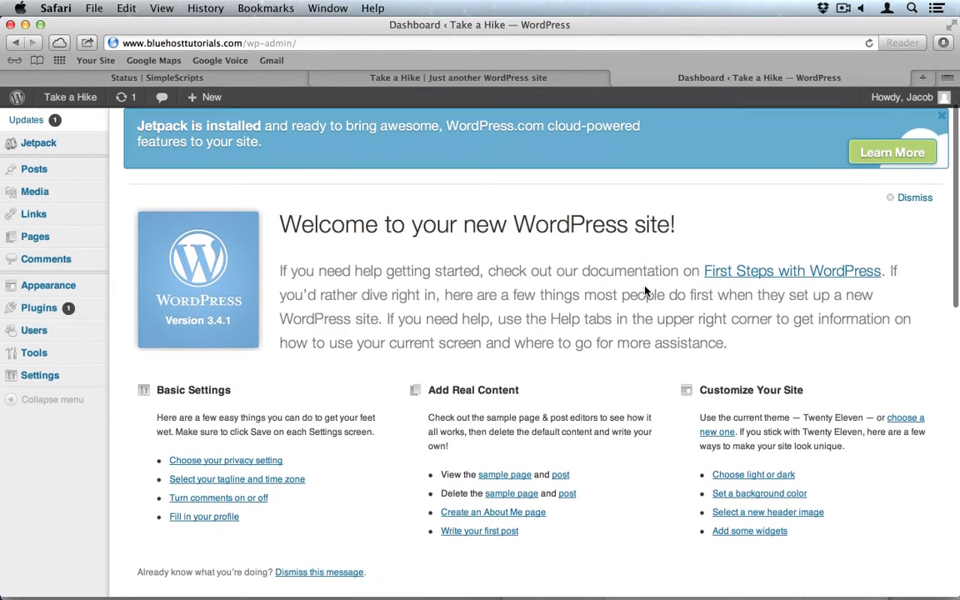
{"action": "scroll", "coordinate": [645, 290], "scroll_direction": "down", "scroll_amount": 5}
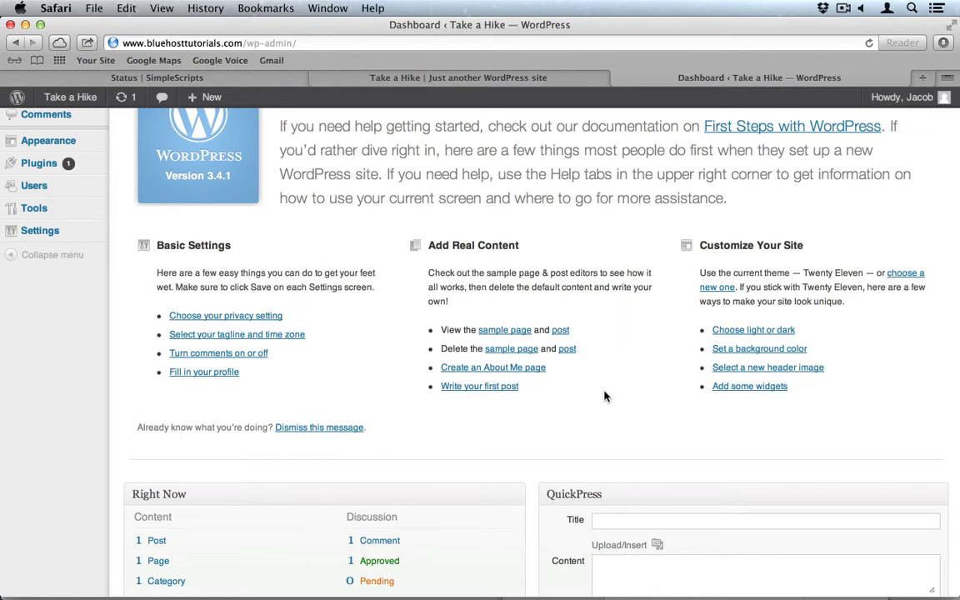
{"action": "scroll", "coordinate": [604, 394], "scroll_direction": "down", "scroll_amount": 7}
{"action": "scroll", "coordinate": [605, 398], "scroll_direction": "down", "scroll_amount": 2}
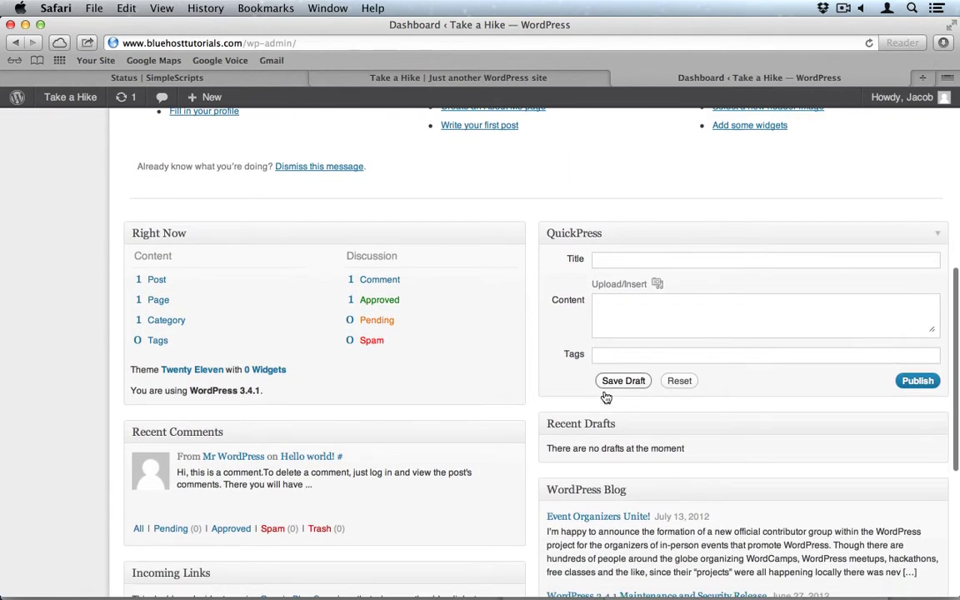
{"action": "scroll", "coordinate": [521, 458], "scroll_direction": "down", "scroll_amount": 1}
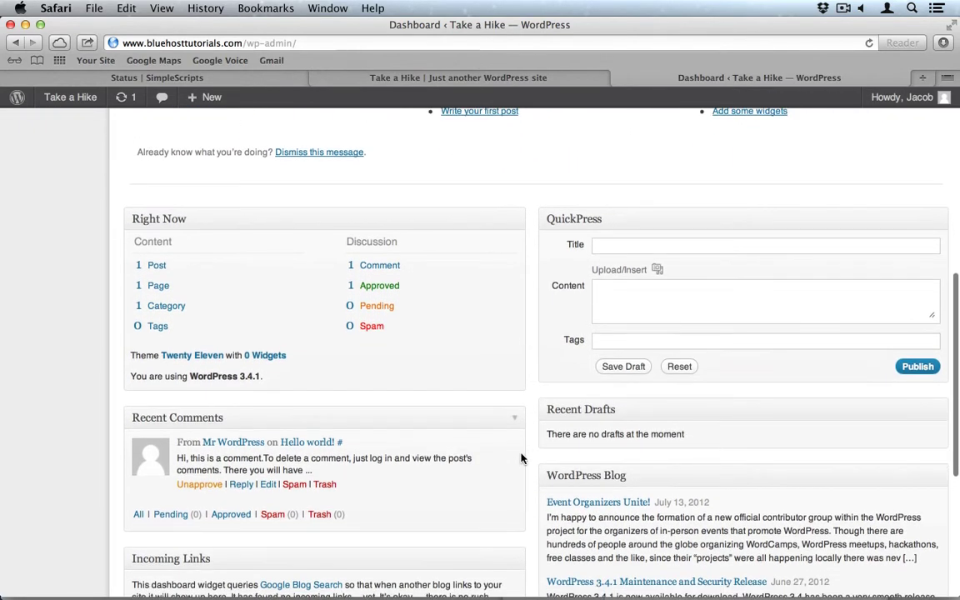
{"action": "scroll", "coordinate": [540, 400], "scroll_direction": "down", "scroll_amount": 1}
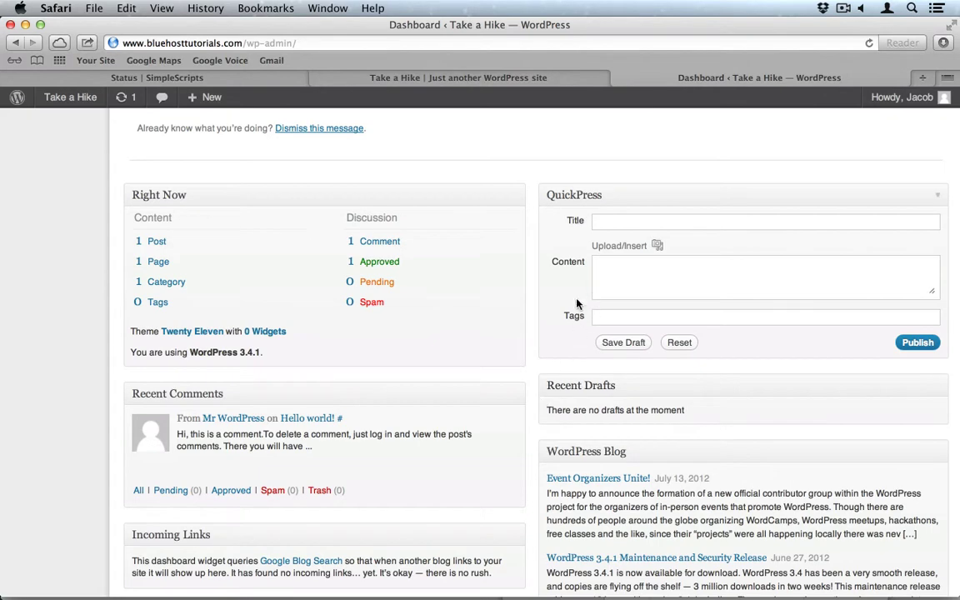
{"action": "scroll", "coordinate": [501, 449], "scroll_direction": "down", "scroll_amount": 4}
{"action": "scroll", "coordinate": [501, 449], "scroll_direction": "down", "scroll_amount": 2}
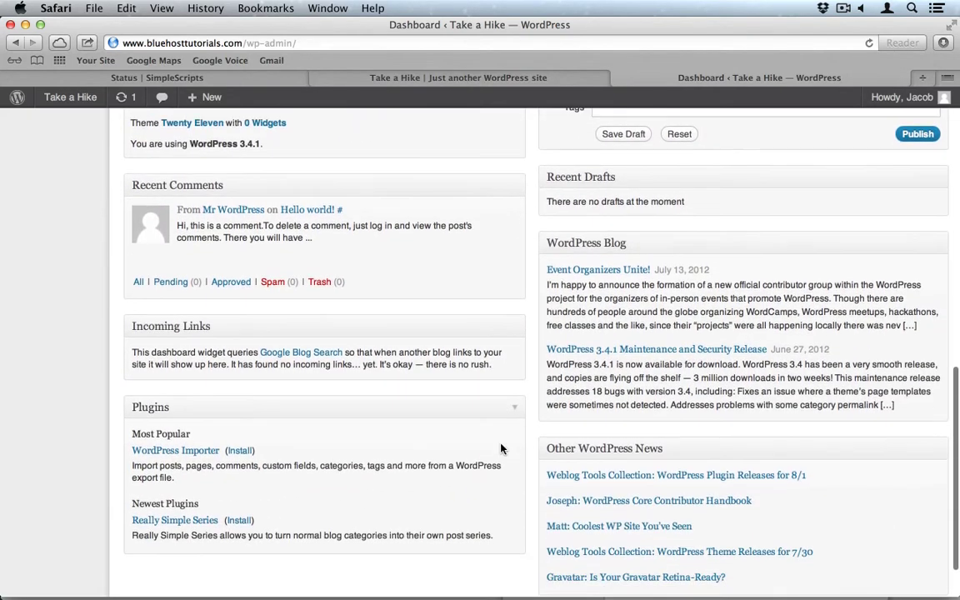
{"action": "scroll", "coordinate": [501, 449], "scroll_direction": "down", "scroll_amount": 2}
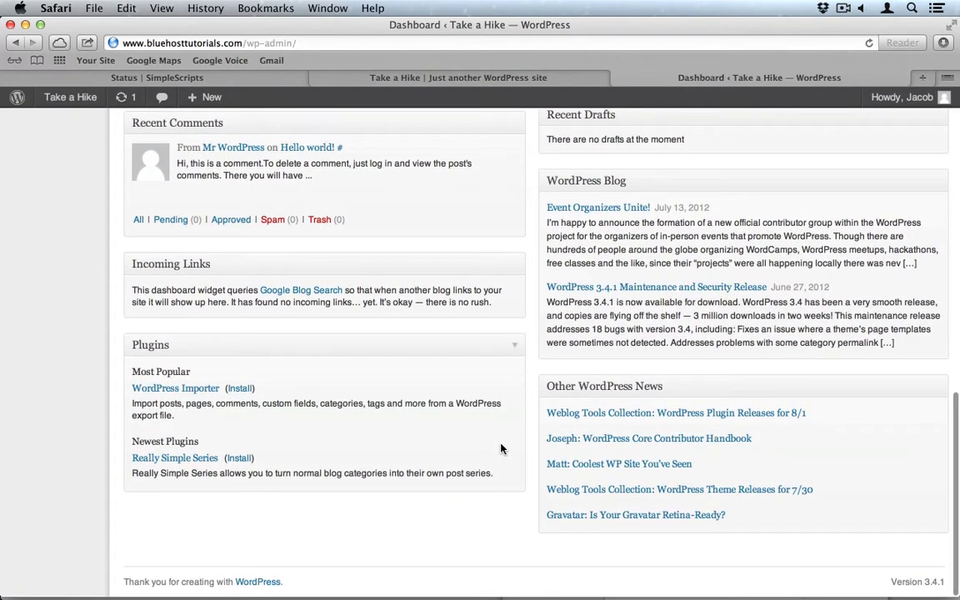
{"action": "scroll", "coordinate": [501, 449], "scroll_direction": "up", "scroll_amount": 5}
{"action": "scroll", "coordinate": [501, 444], "scroll_direction": "up", "scroll_amount": 10}
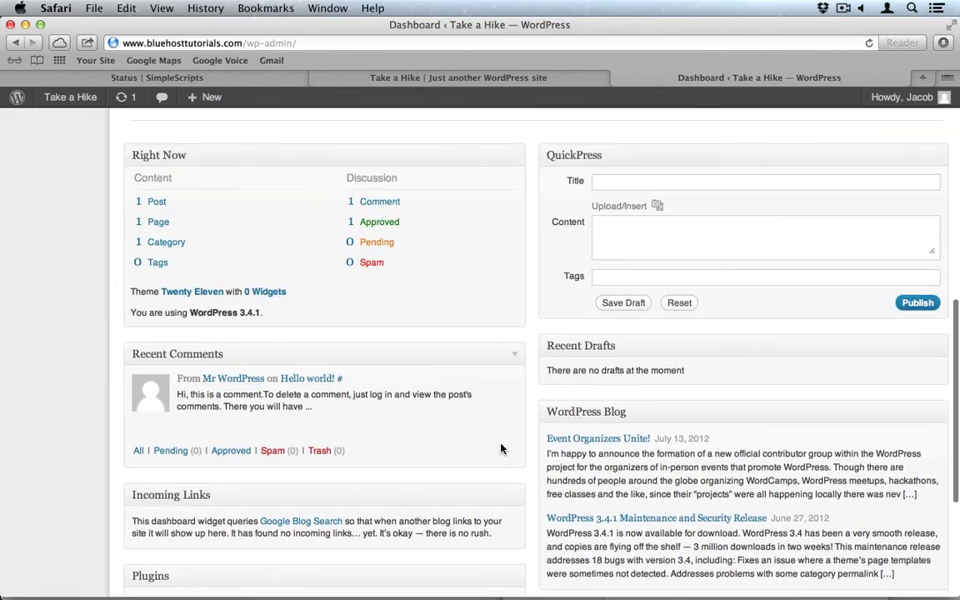
{"action": "scroll", "coordinate": [501, 446], "scroll_direction": "up", "scroll_amount": 7}
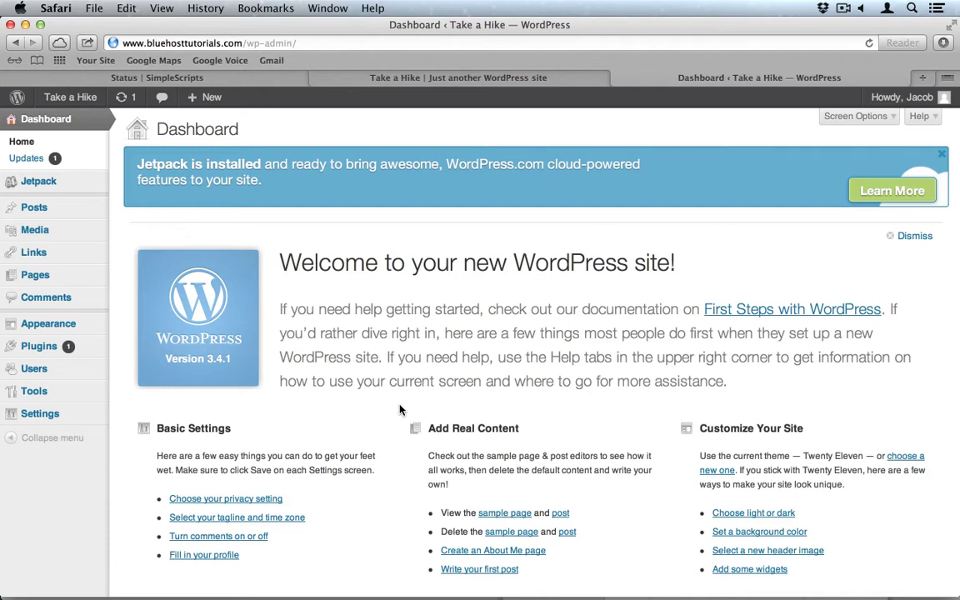
Go to Appearance > Themes > Install Themes and search for 'blue'.
{"action": "left_click", "coordinate": [56, 323]}
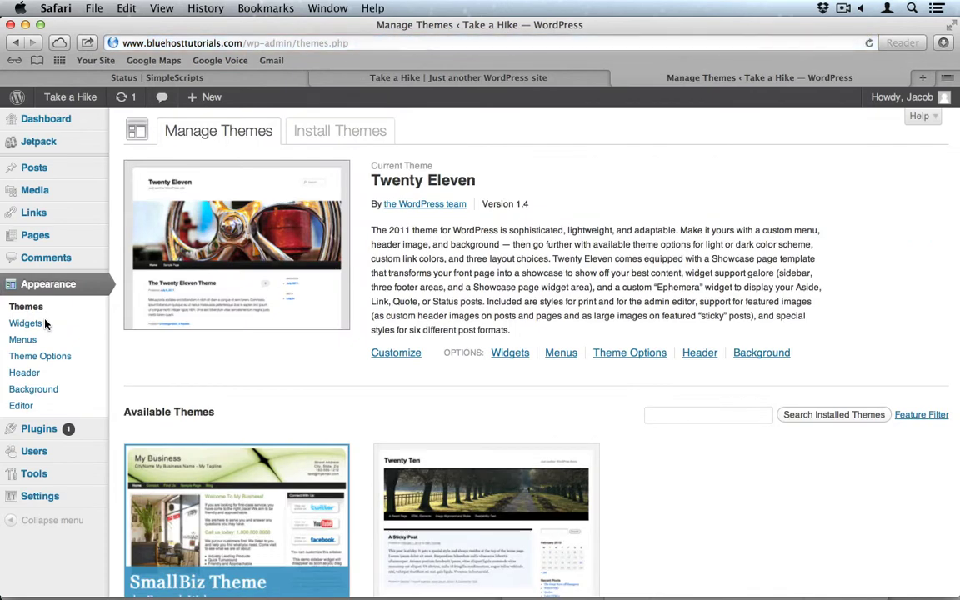
{"action": "left_click", "coordinate": [350, 133]}
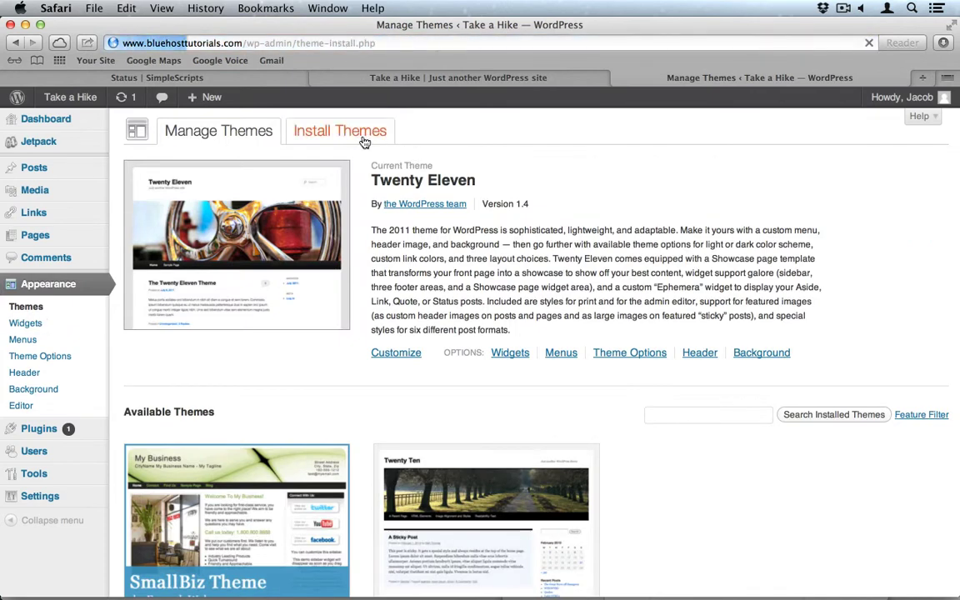
{"action": "left_click", "coordinate": [162, 203]}
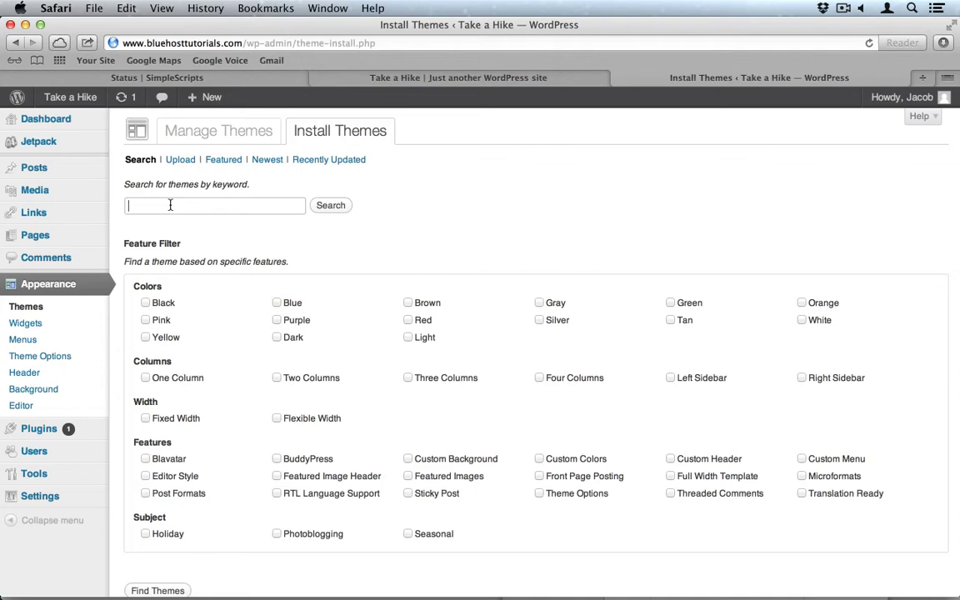
{"action": "type", "text": "blue"}
{"action": "key", "text": "Return"}
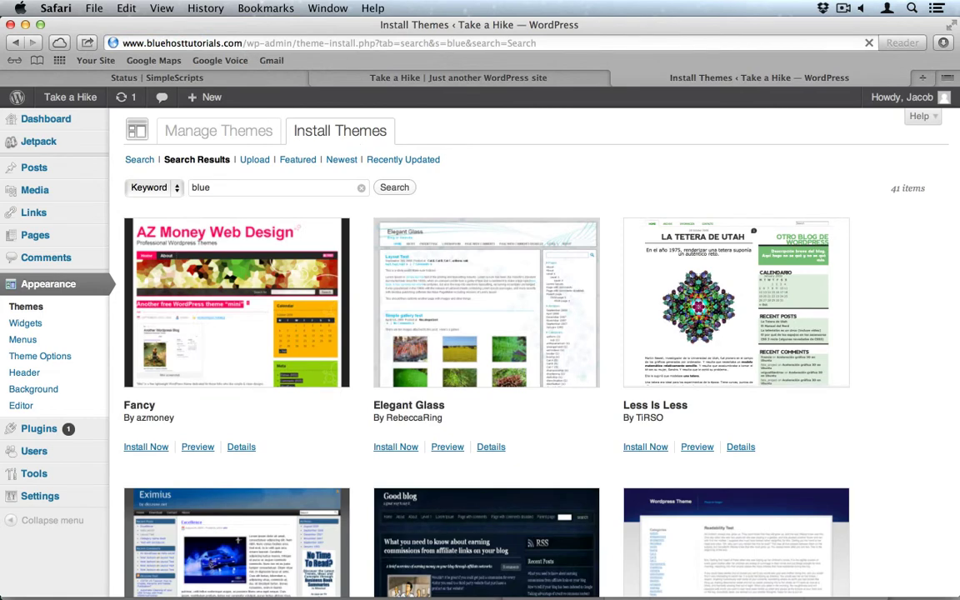
Replace the search term with 'mountains' and run the search.
{"action": "double_click", "coordinate": [222, 185]}
{"action": "type", "text": "mountain"}
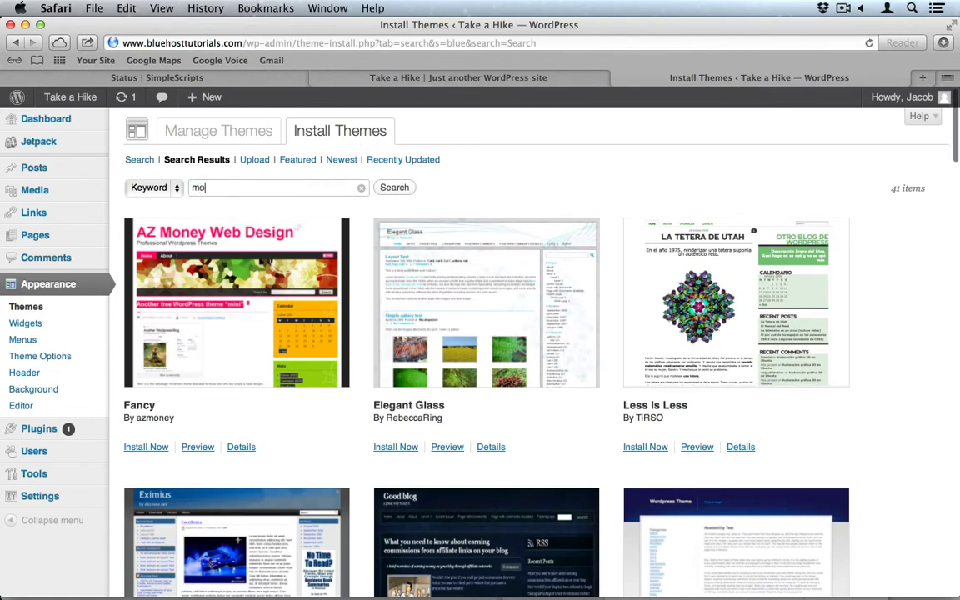
{"action": "key", "text": "BackSpace"}
{"action": "type", "text": "ns"}
{"action": "key", "text": "Return"}
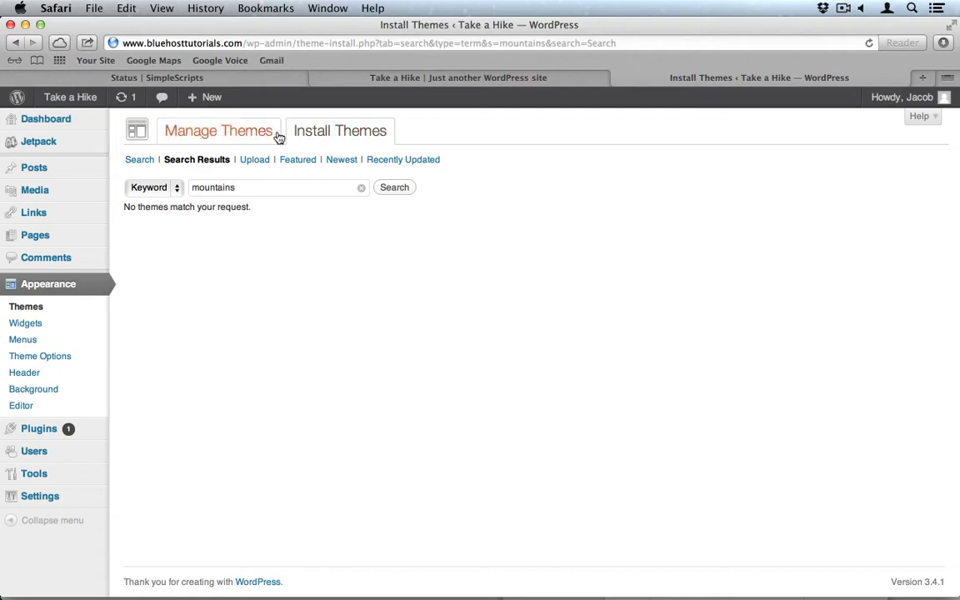
In the theme Upload form, choose Rhea.zip from the Dropbox > WordPress folder.
{"action": "left_click", "coordinate": [250, 162]}
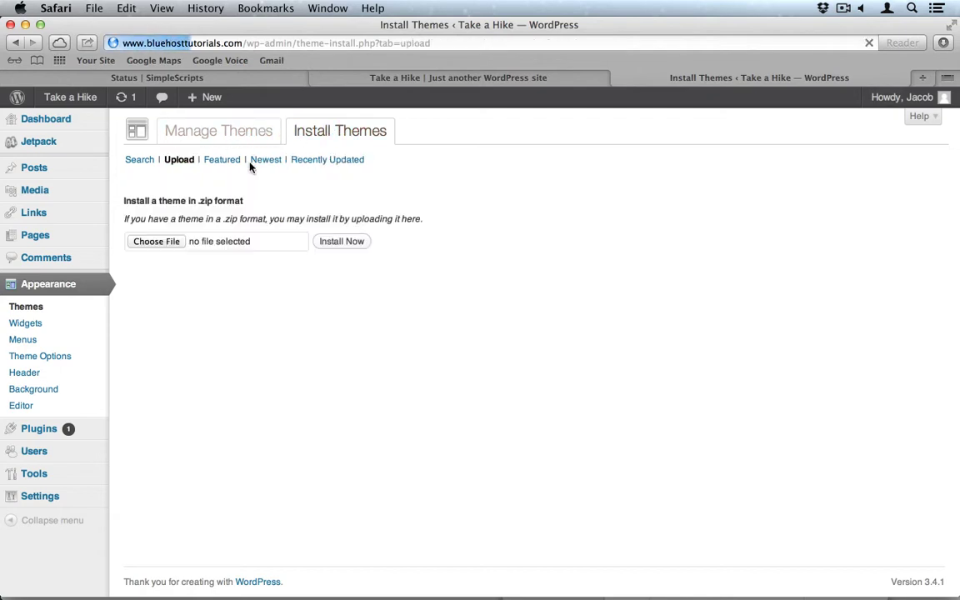
{"action": "left_click", "coordinate": [157, 241]}
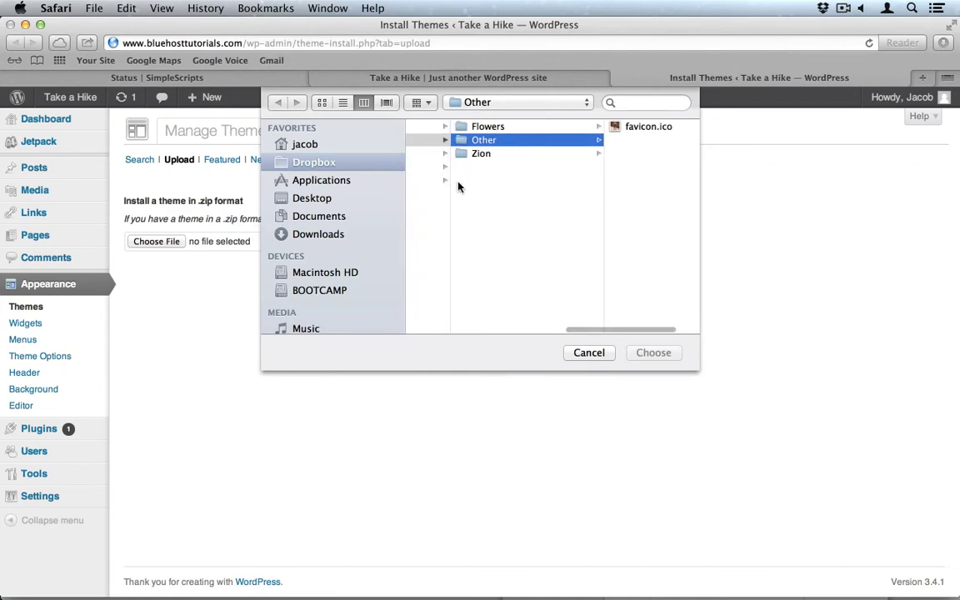
{"action": "scroll", "coordinate": [458, 187], "scroll_direction": "left", "scroll_amount": 2}
{"action": "scroll", "coordinate": [457, 187], "scroll_direction": "left", "scroll_amount": 2}
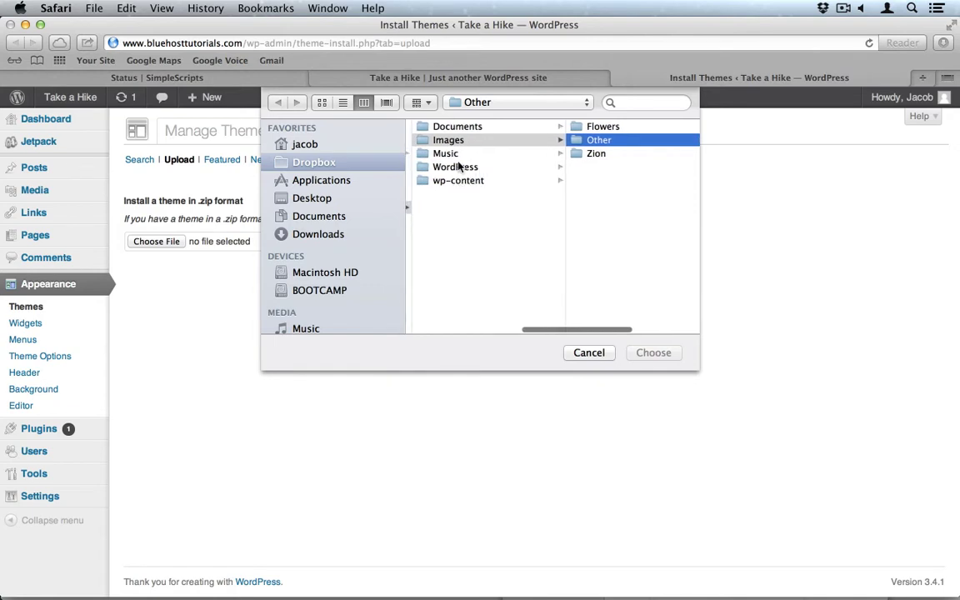
{"action": "left_click", "coordinate": [461, 166]}
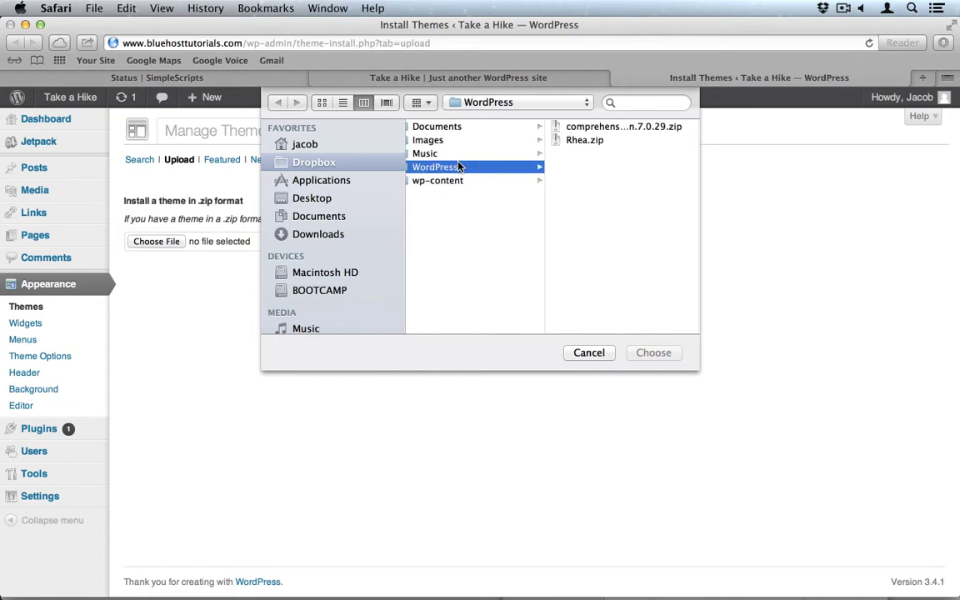
{"action": "left_click", "coordinate": [581, 139]}
{"action": "left_click", "coordinate": [653, 353]}
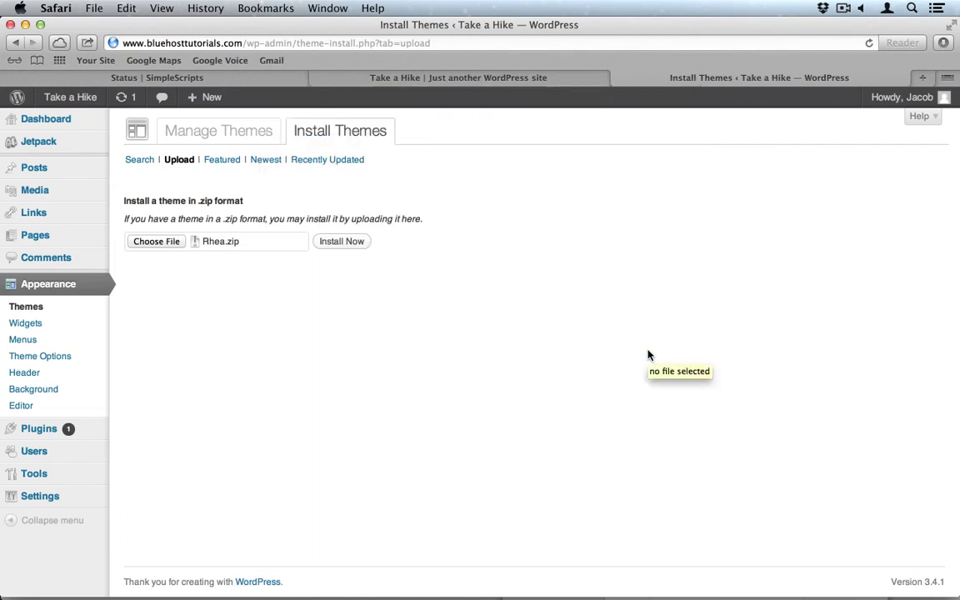
Install and activate the uploaded Rhea theme, then go to the Menus page.
{"action": "left_click", "coordinate": [343, 245]}
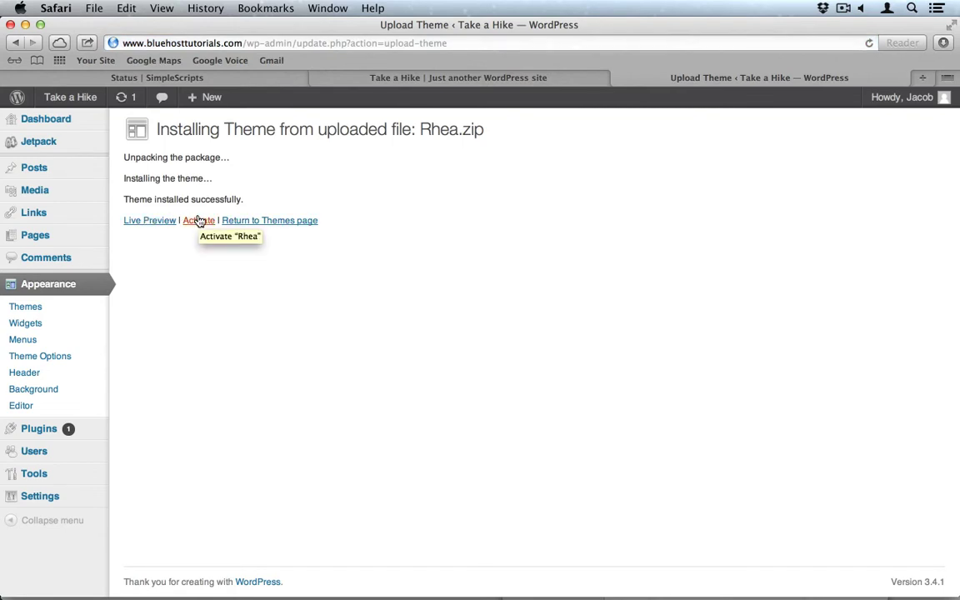
{"action": "left_click", "coordinate": [198, 220]}
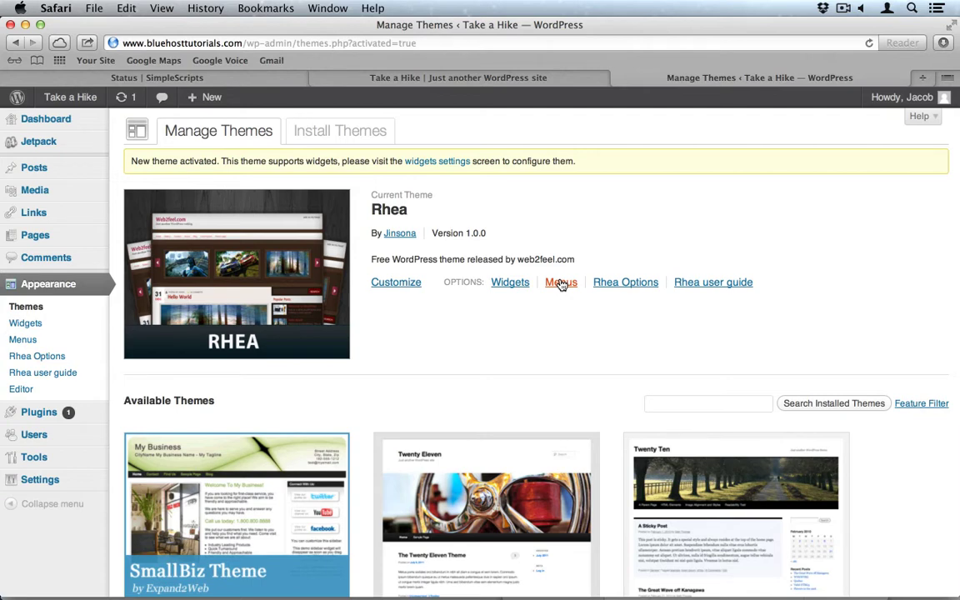
{"action": "left_click", "coordinate": [561, 283]}
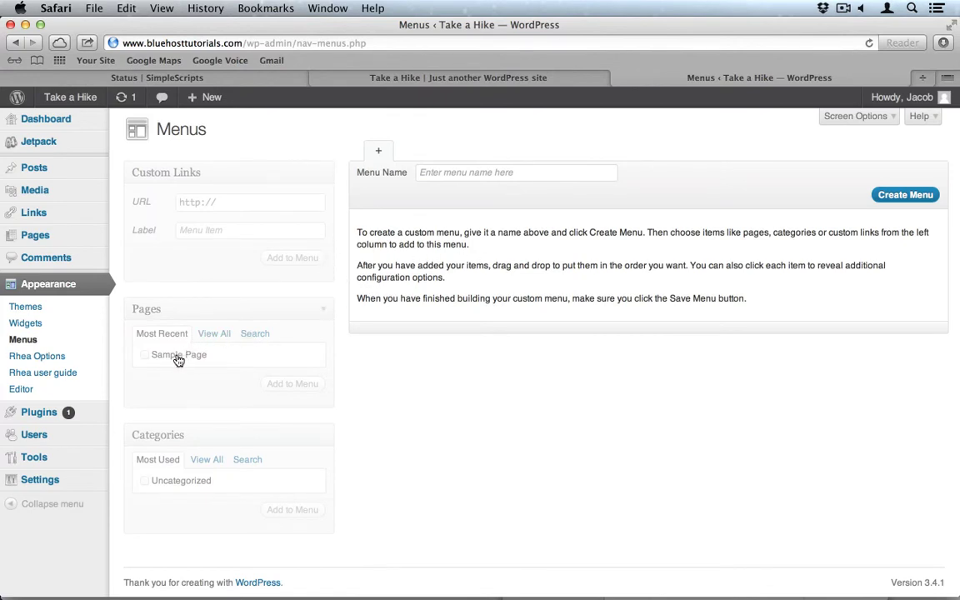
Create a menu named 'Pages' and assign it to Primary Navigation.
{"action": "left_click", "coordinate": [456, 169]}
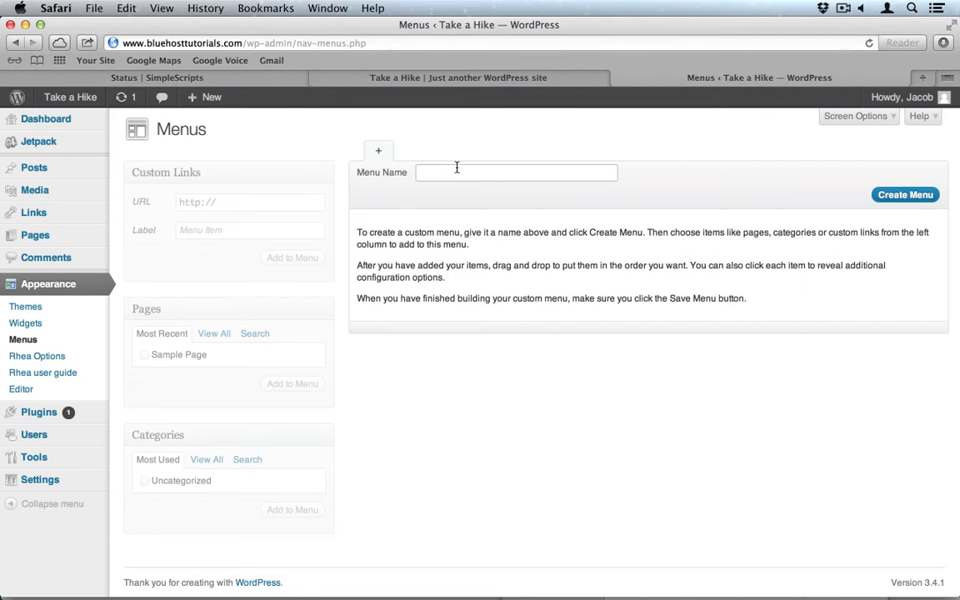
{"action": "type", "text": "pages"}
{"action": "key", "text": "super+a"}
{"action": "type", "text": "Pages"}
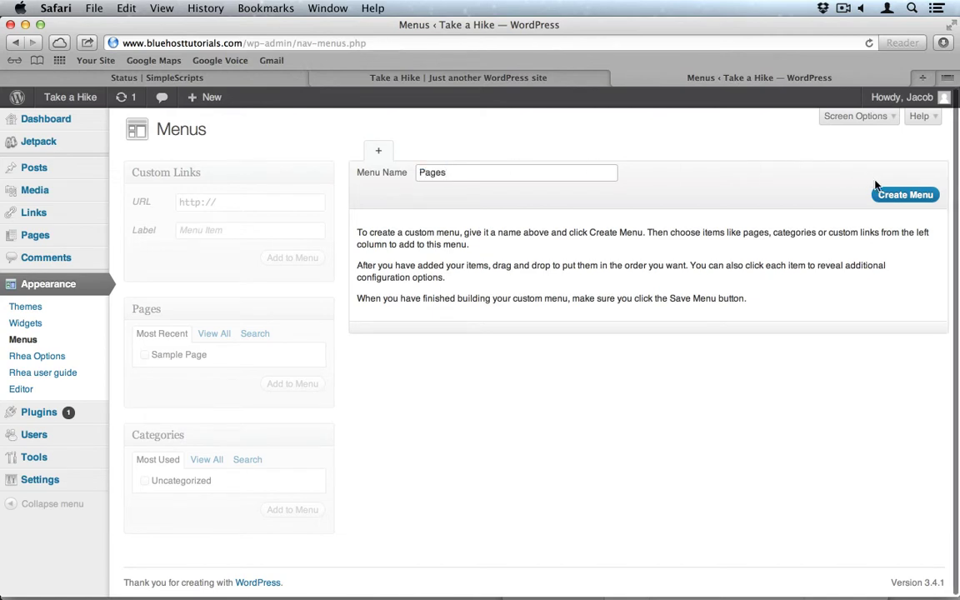
{"action": "left_click", "coordinate": [896, 195]}
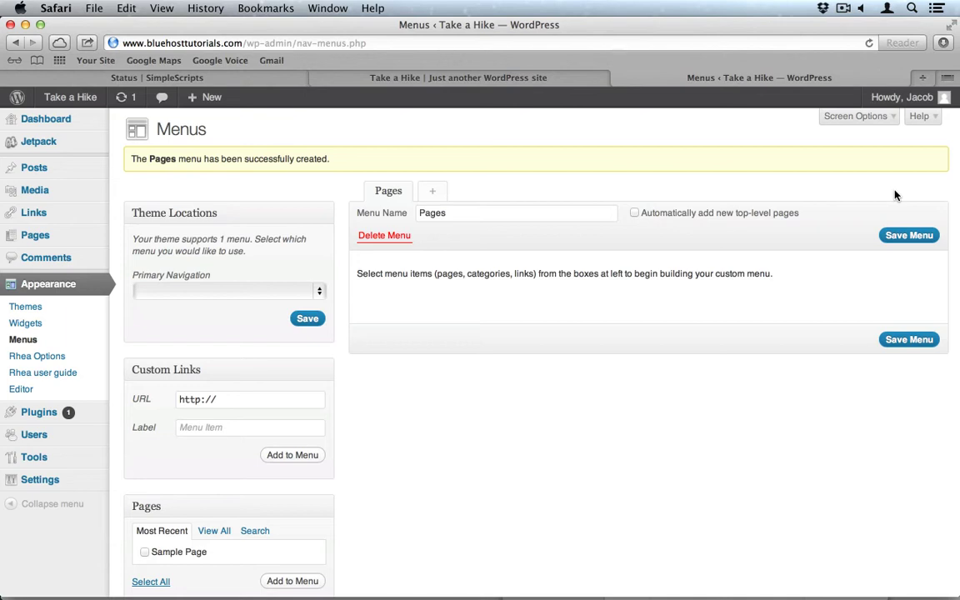
{"action": "left_click", "coordinate": [274, 293]}
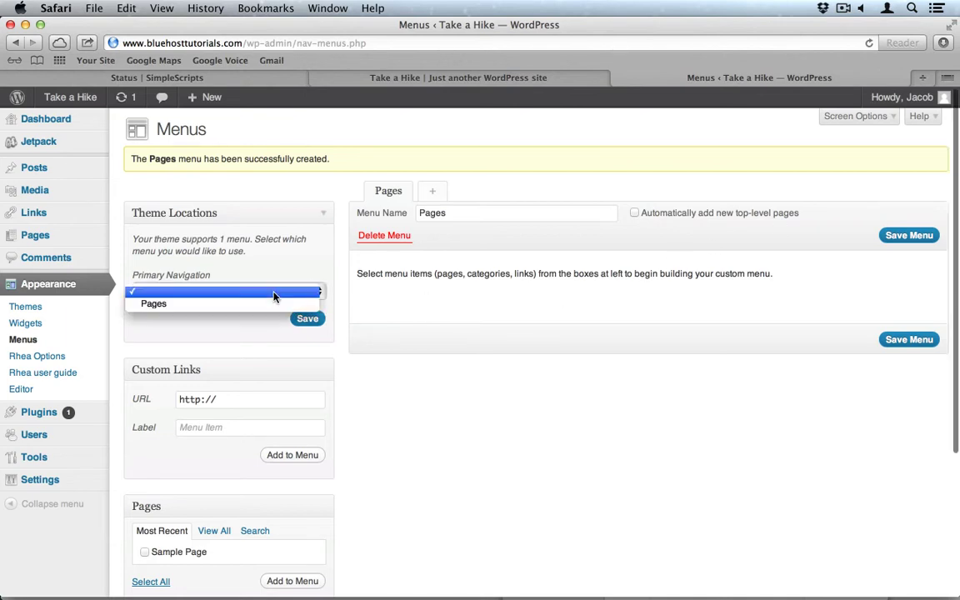
{"action": "left_click", "coordinate": [188, 304]}
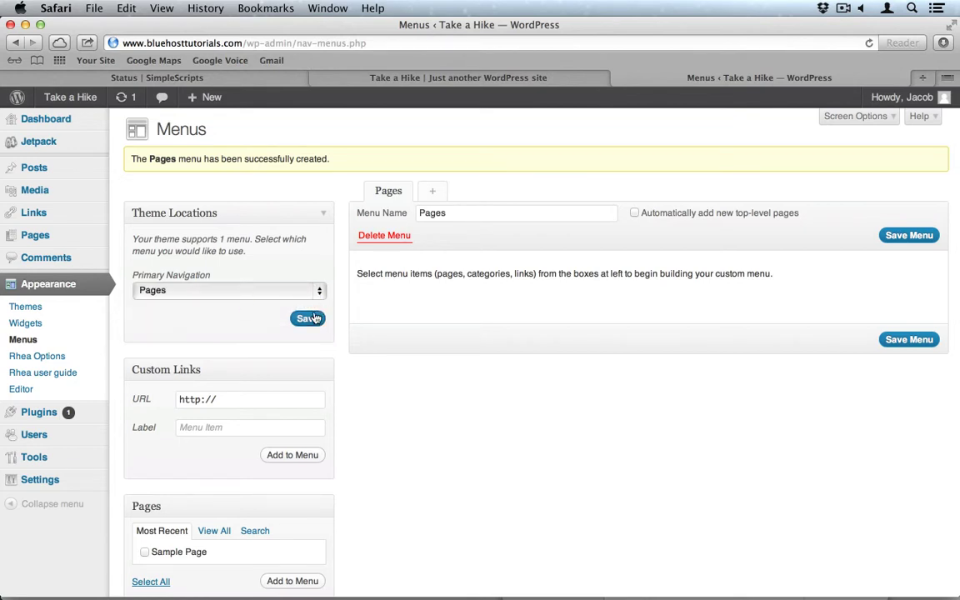
Add a custom 'Home' link to bluehosttutorials.com, save the Pages menu, and view the site.
{"action": "scroll", "coordinate": [392, 333], "scroll_direction": "down", "scroll_amount": 1}
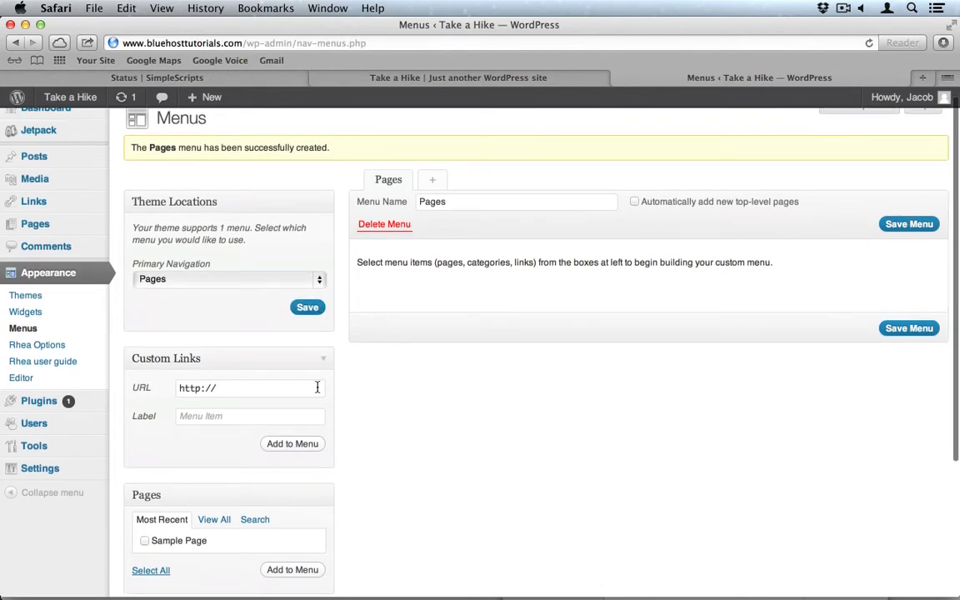
{"action": "left_click", "coordinate": [248, 388]}
{"action": "type", "text": "b"}
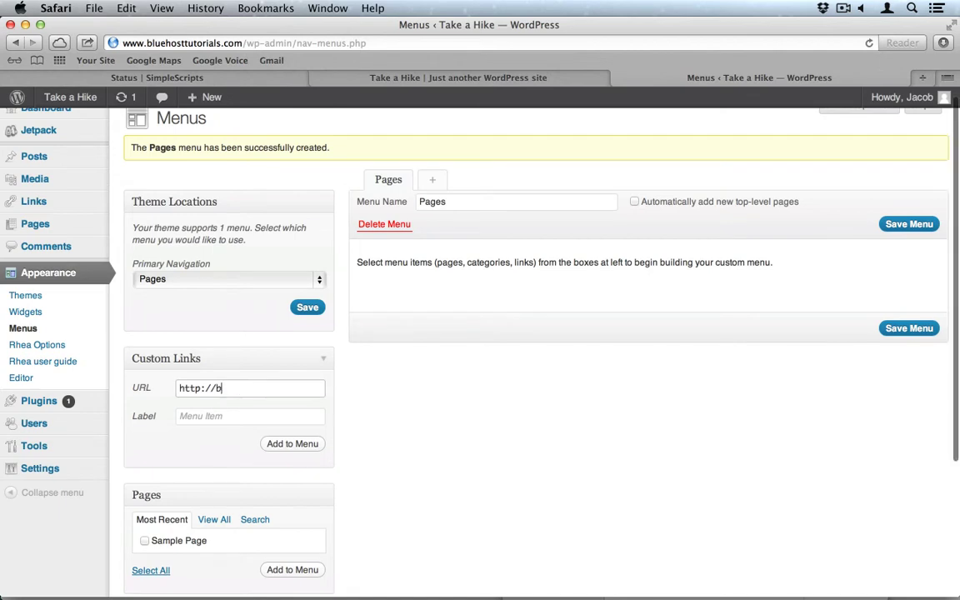
{"action": "type", "text": "luehosttutorials.com"}
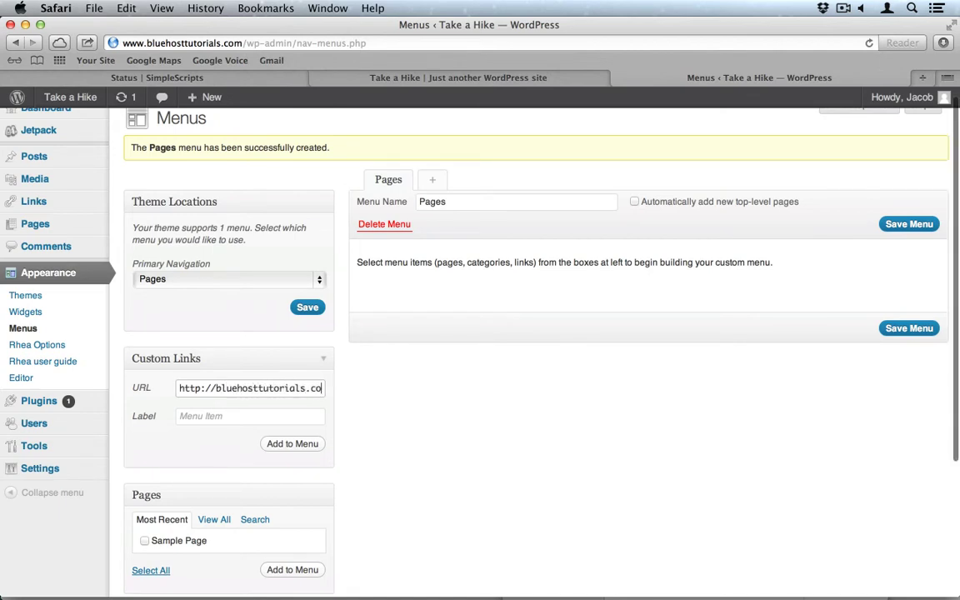
{"action": "left_click", "coordinate": [234, 417]}
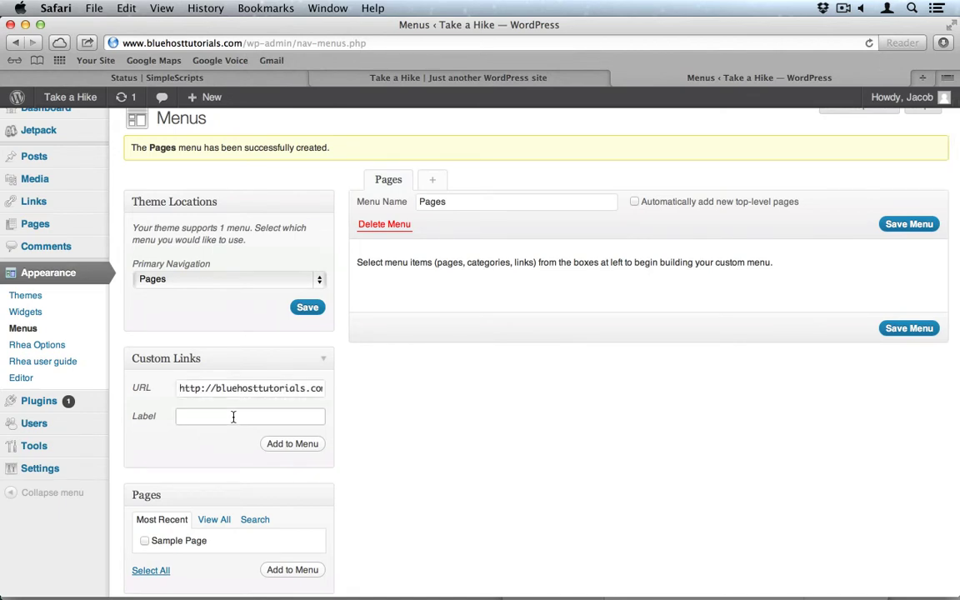
{"action": "type", "text": "Home"}
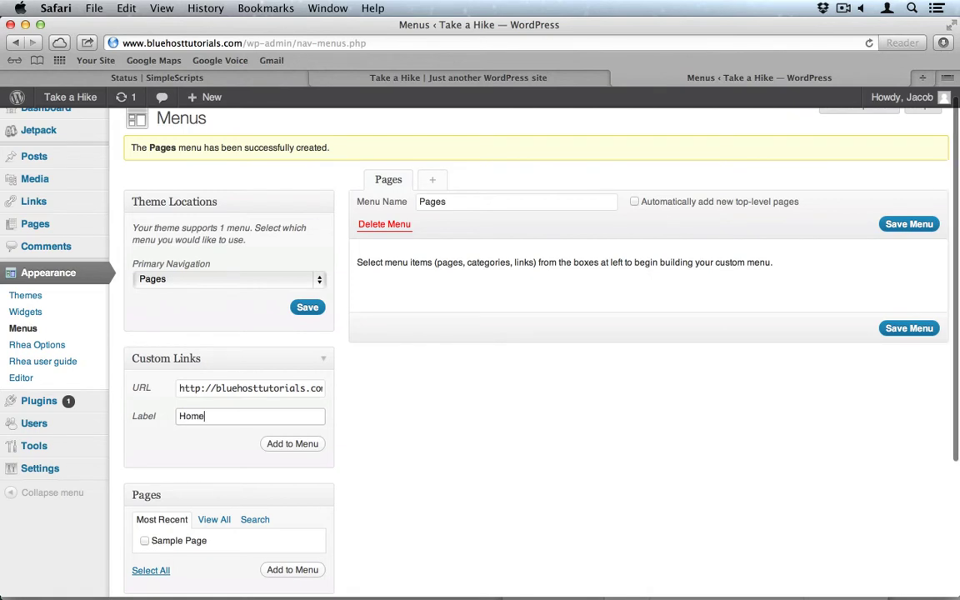
{"action": "left_click", "coordinate": [301, 446]}
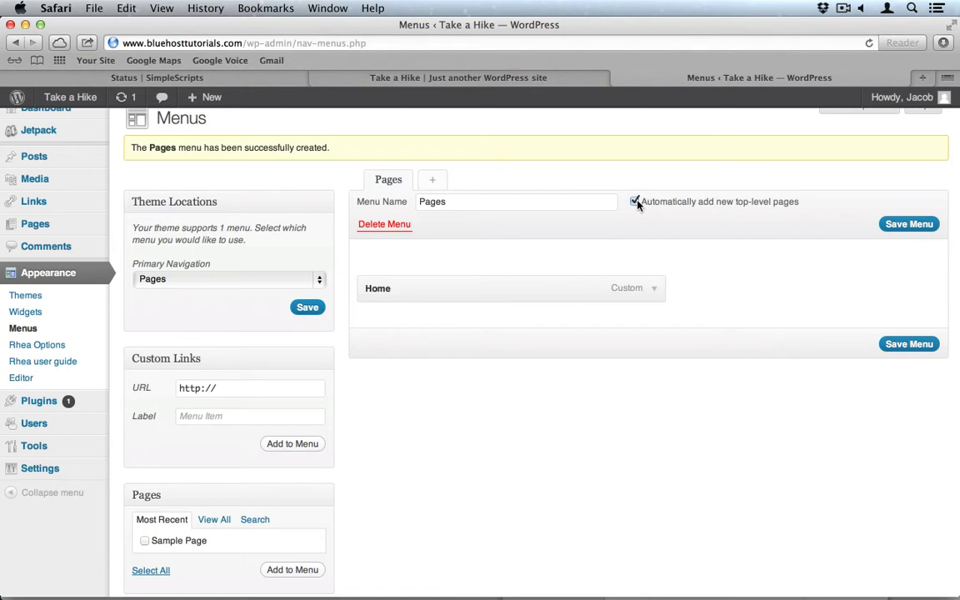
{"action": "left_click", "coordinate": [914, 226]}
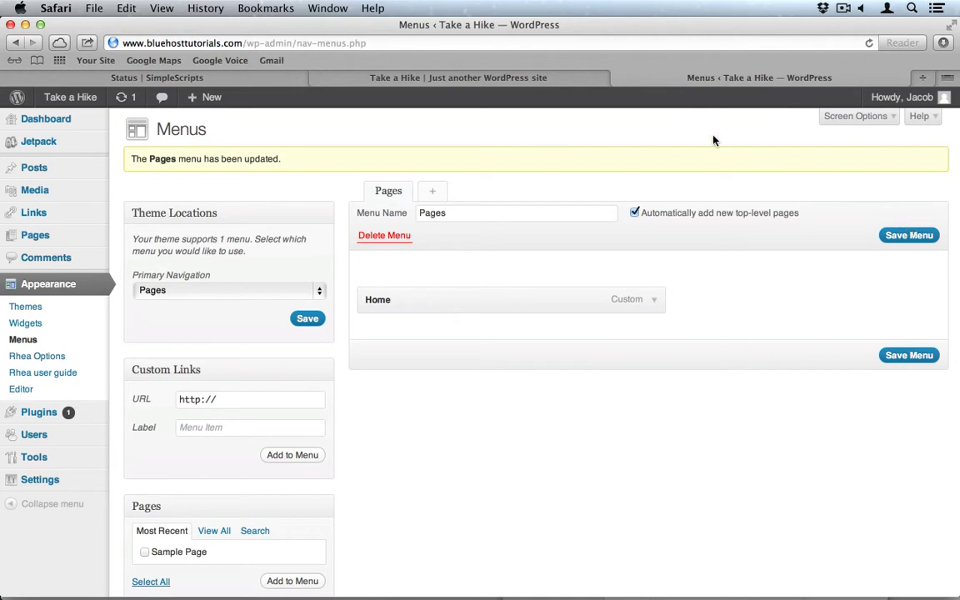
{"action": "left_click", "coordinate": [486, 81]}
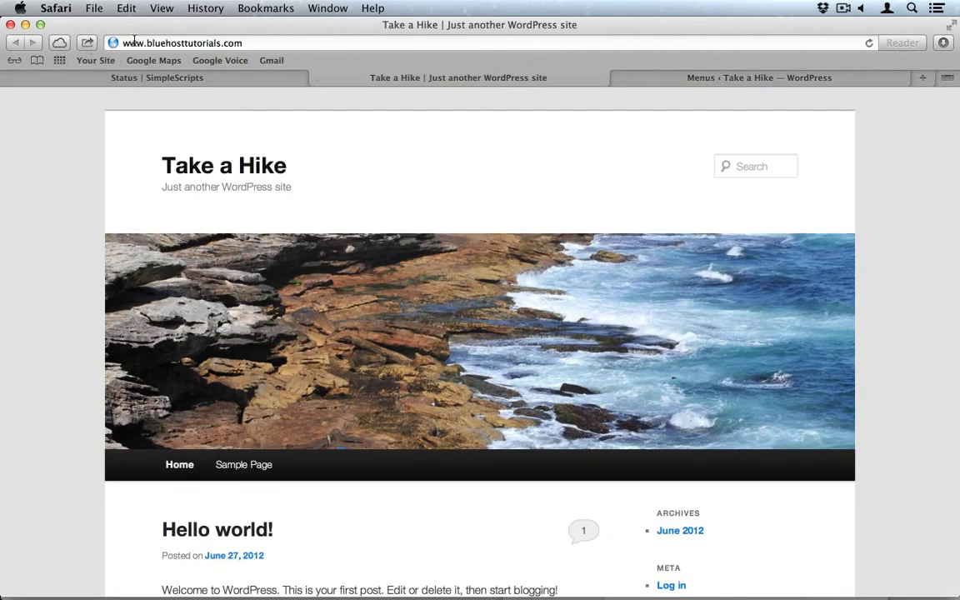
Reload the live Take a Hike site to see the Rhea theme, then return to Menus.
{"action": "left_click", "coordinate": [869, 43]}
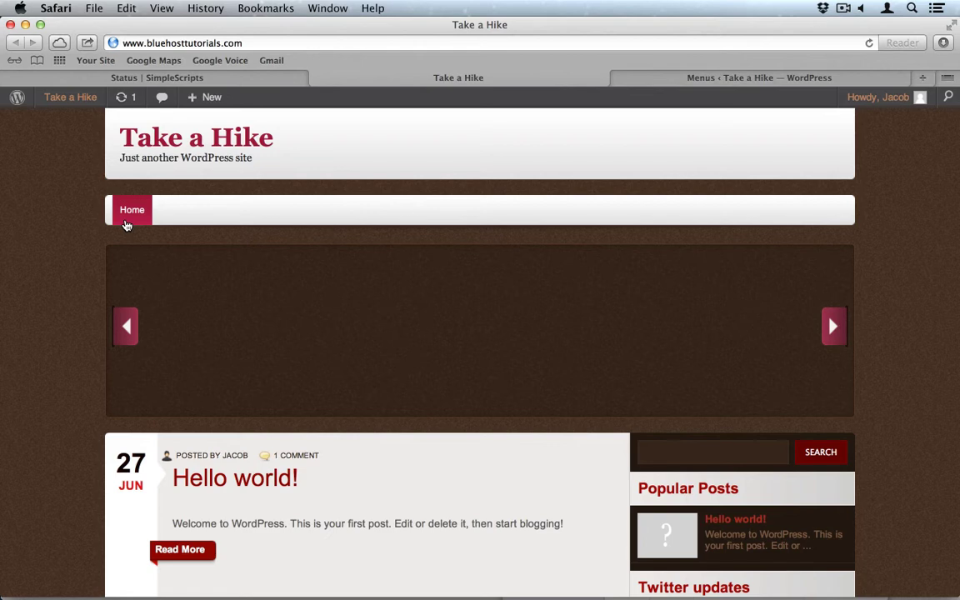
{"action": "left_click", "coordinate": [698, 82]}
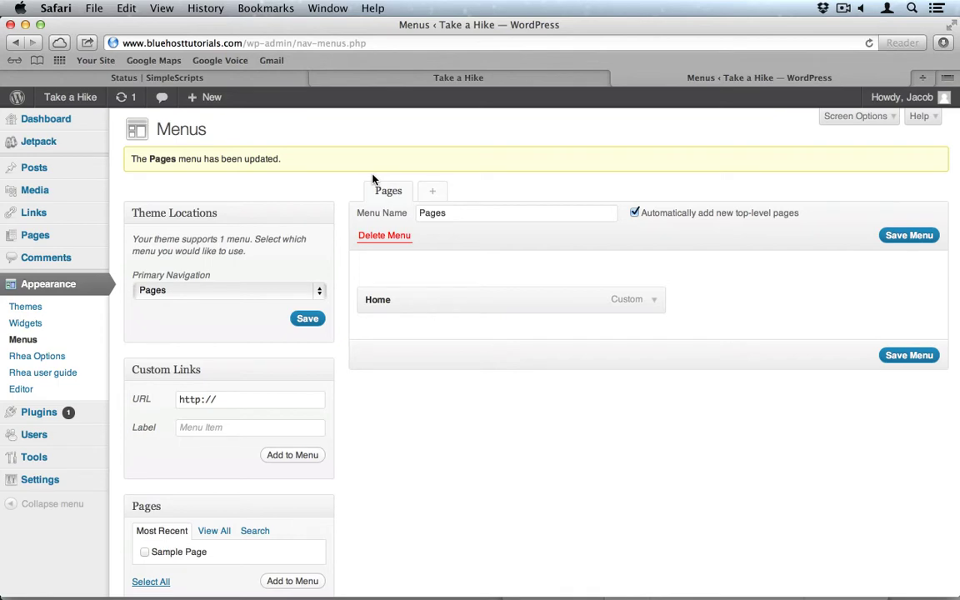
Delete the Hello Dolly plugin from the Plugins list, confirming removal of its files.
{"action": "left_click", "coordinate": [39, 417]}
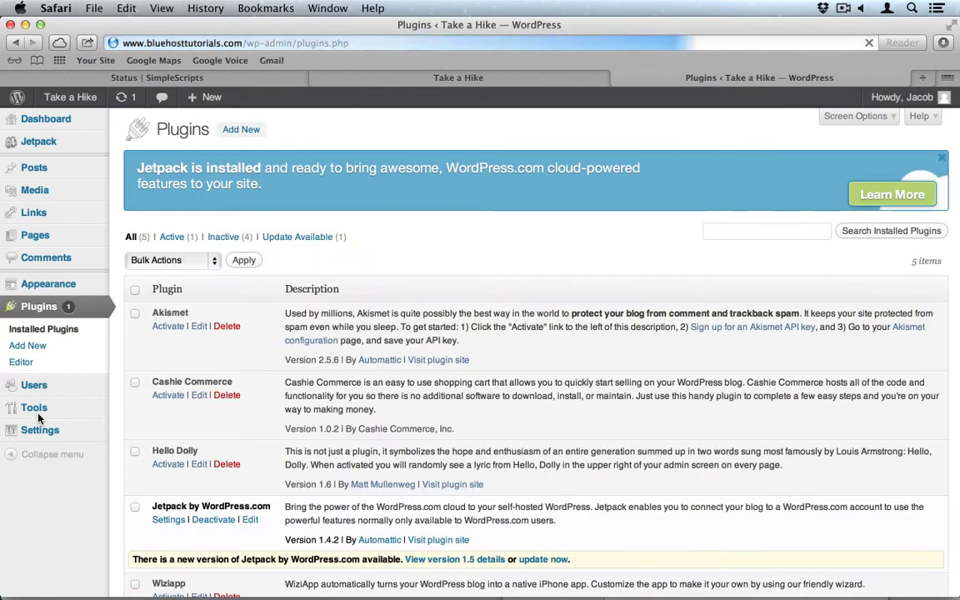
{"action": "scroll", "coordinate": [298, 377], "scroll_direction": "down", "scroll_amount": 1}
{"action": "scroll", "coordinate": [297, 377], "scroll_direction": "down", "scroll_amount": 4}
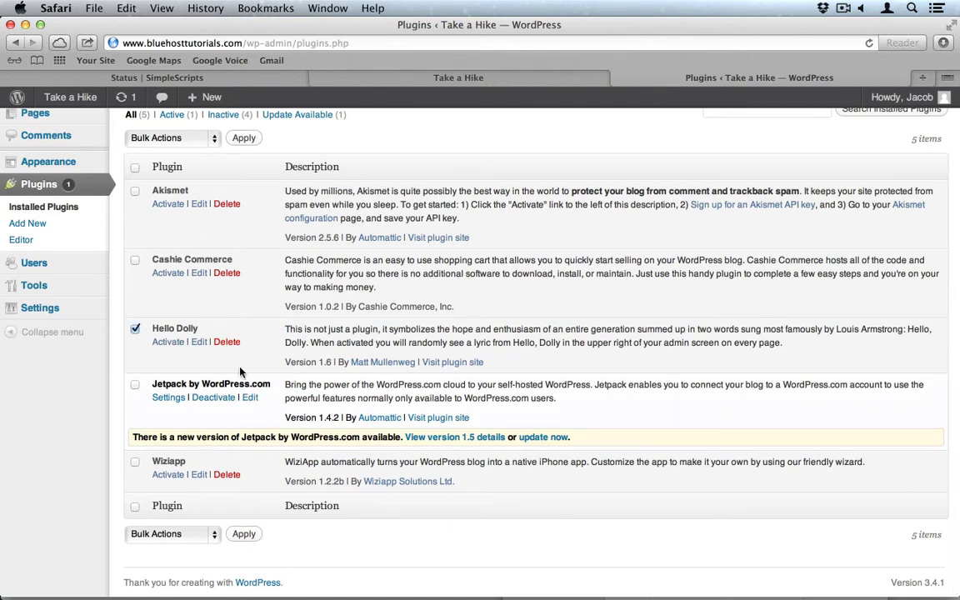
{"action": "left_click", "coordinate": [226, 341]}
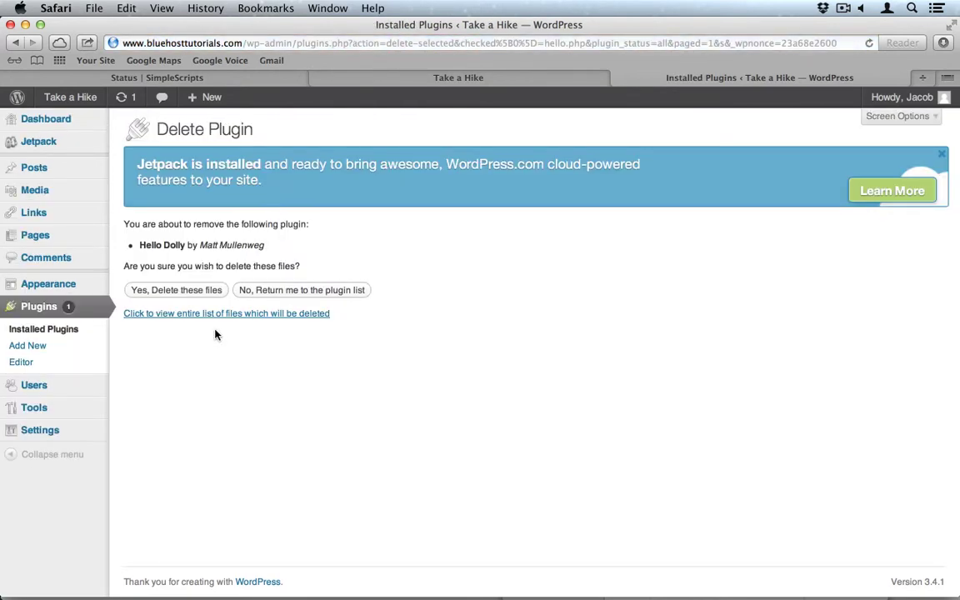
{"action": "left_click", "coordinate": [176, 298]}
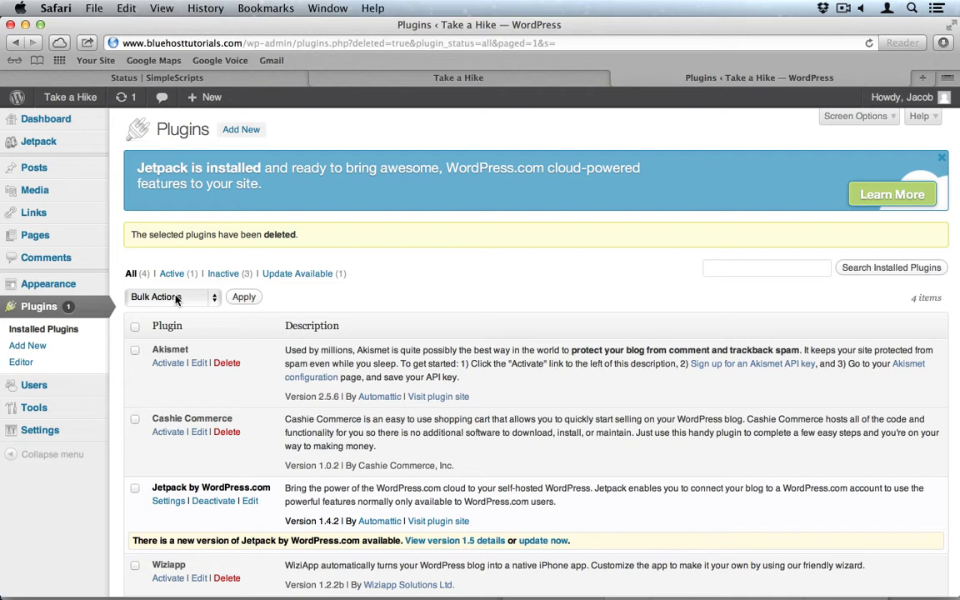
Activate the Akismet plugin and go to the Add New plugins page.
{"action": "left_click", "coordinate": [166, 365]}
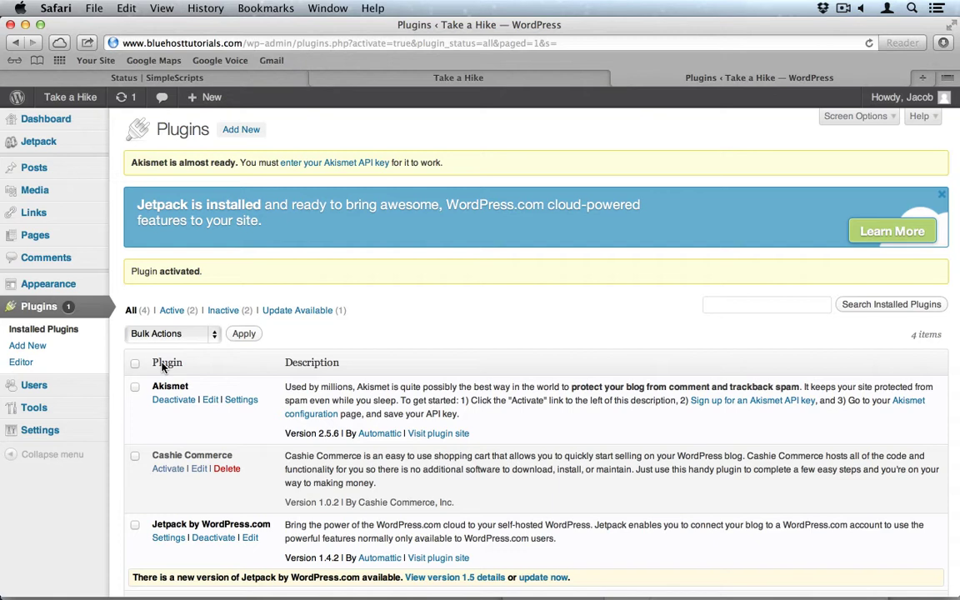
{"action": "left_click", "coordinate": [242, 130]}
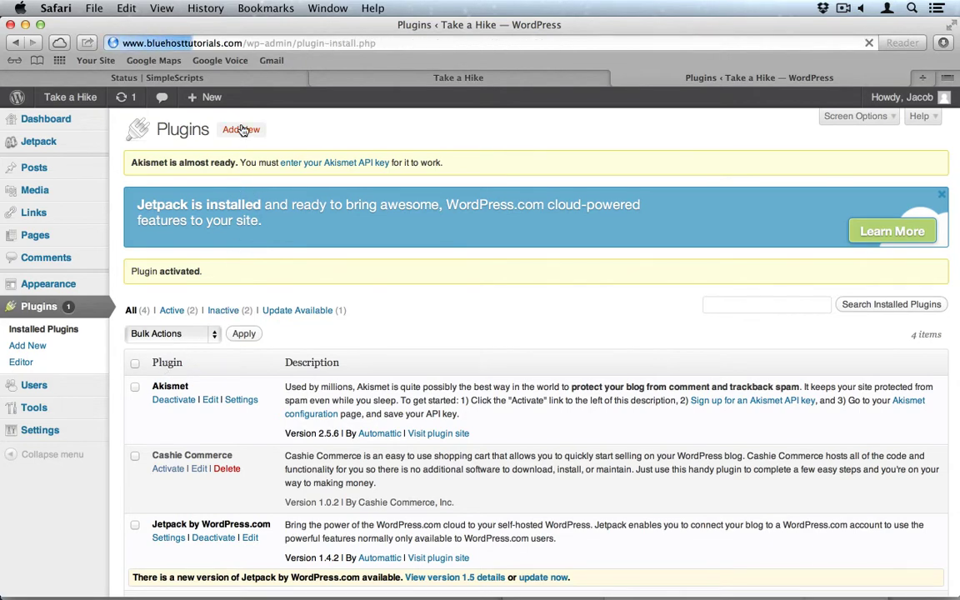
Search for 'nextgen', install and activate NextGEN Gallery 1.9.5, and dismiss its announcement.
{"action": "left_click", "coordinate": [165, 278]}
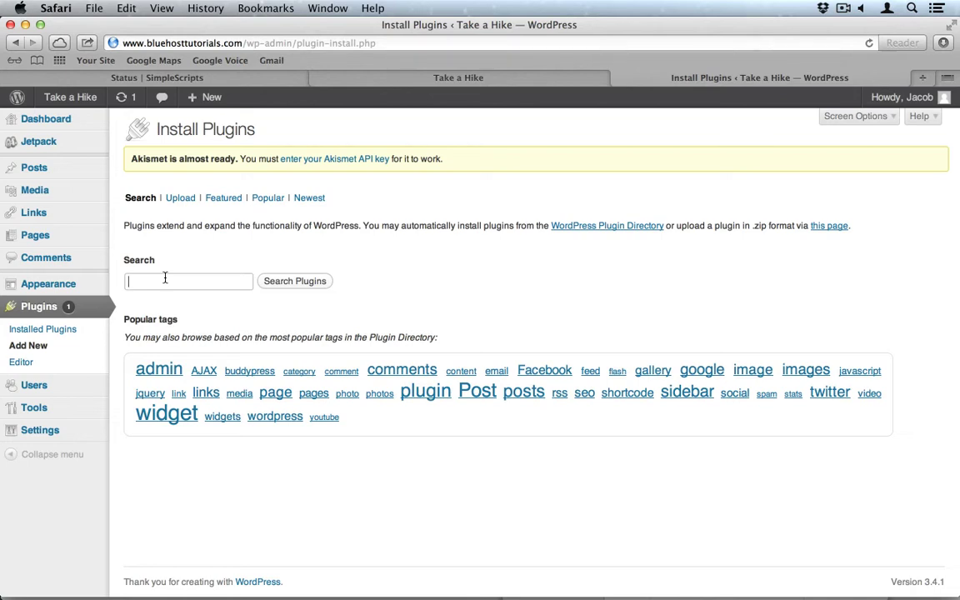
{"action": "type", "text": "nextgen"}
{"action": "key", "text": "Return"}
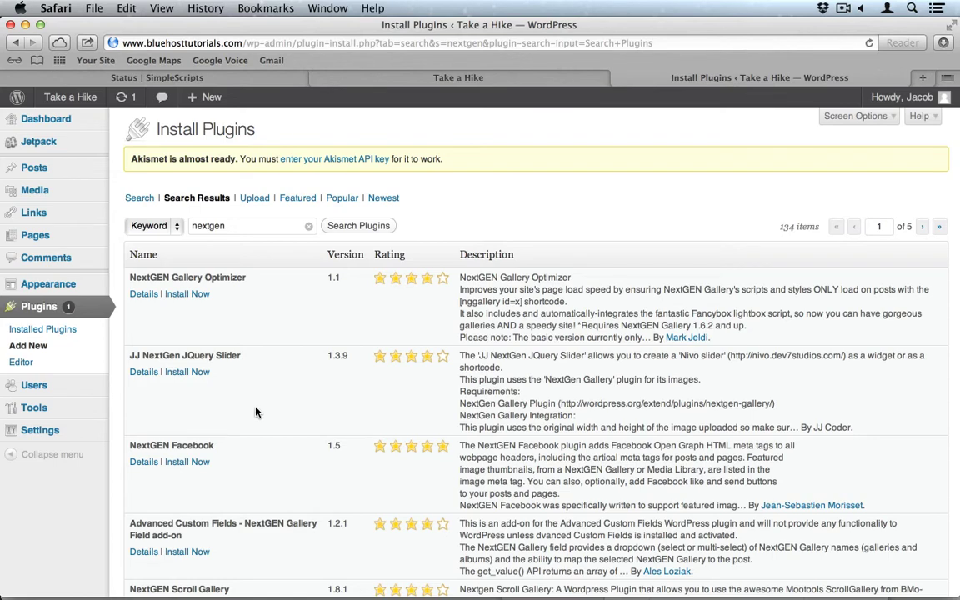
{"action": "scroll", "coordinate": [256, 412], "scroll_direction": "down", "scroll_amount": 5}
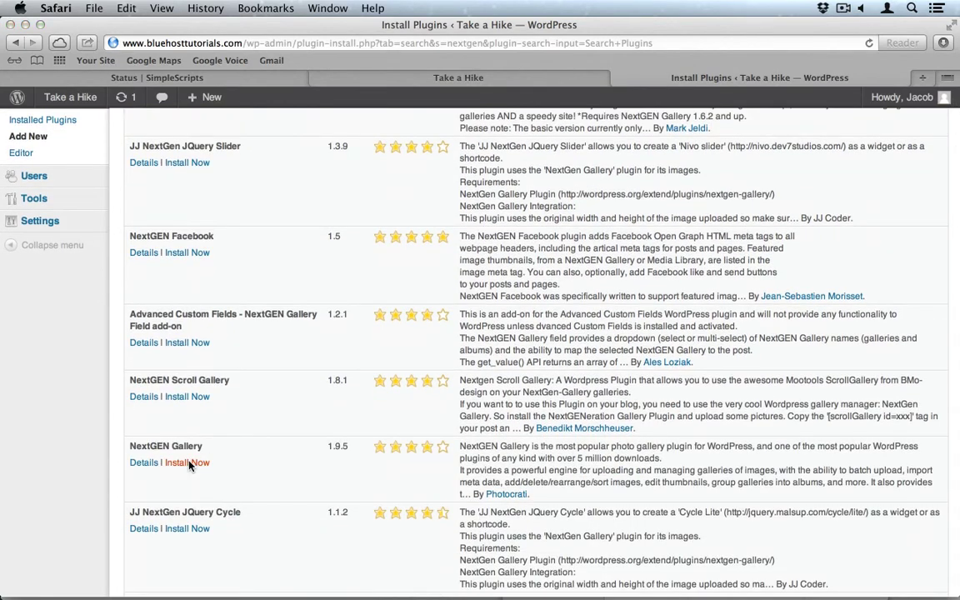
{"action": "left_click", "coordinate": [189, 463]}
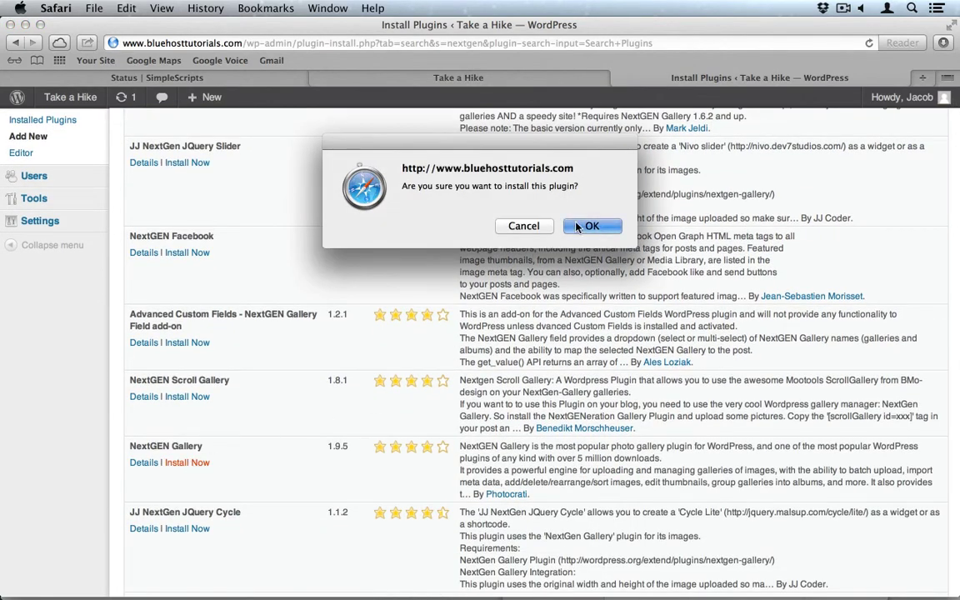
{"action": "left_click", "coordinate": [579, 225]}
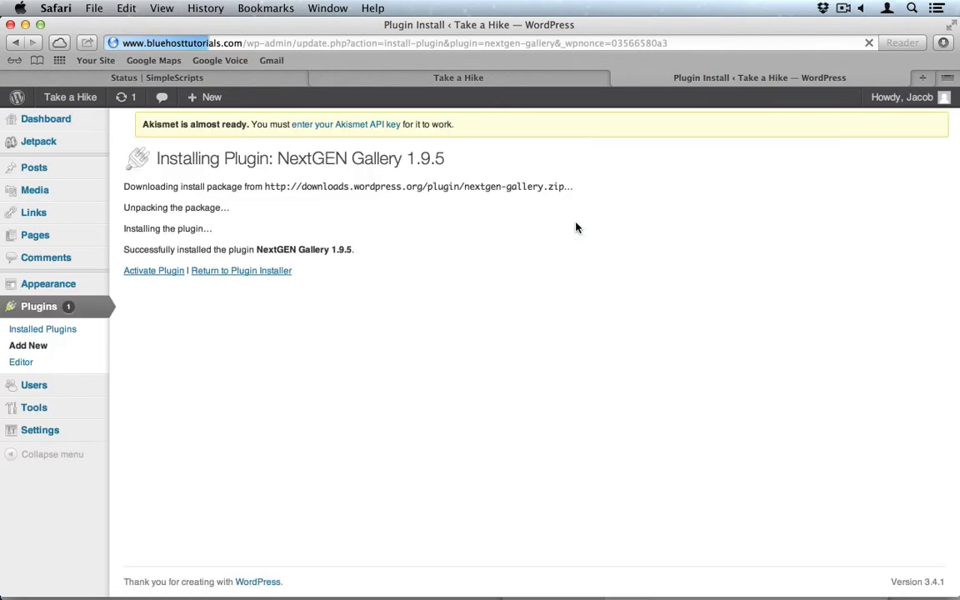
{"action": "left_click", "coordinate": [167, 276]}
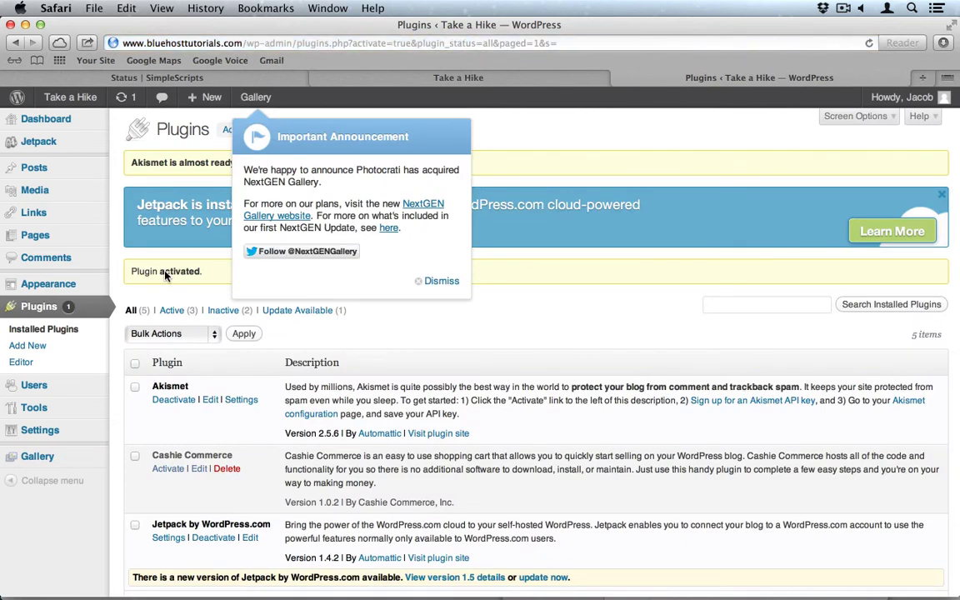
{"action": "left_click", "coordinate": [442, 281]}
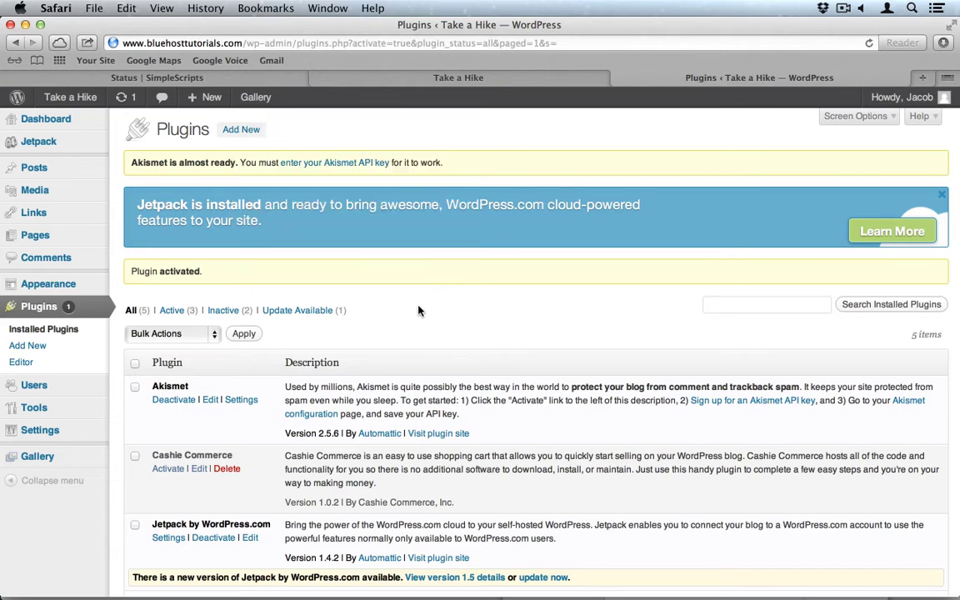
Search for 'shadowbox', then install and activate the Shadowbox JS plugin.
{"action": "left_click", "coordinate": [249, 131]}
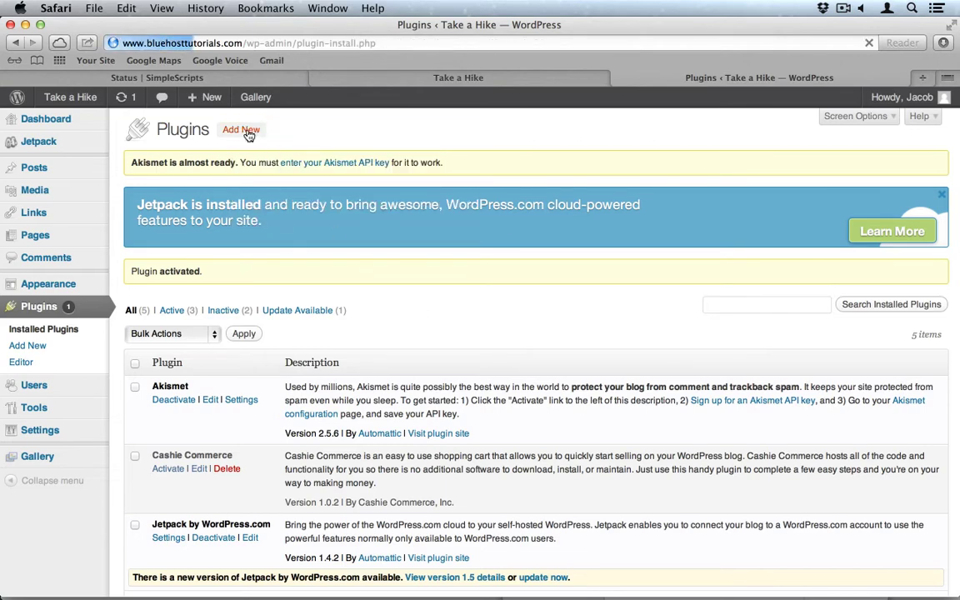
{"action": "left_click", "coordinate": [144, 283]}
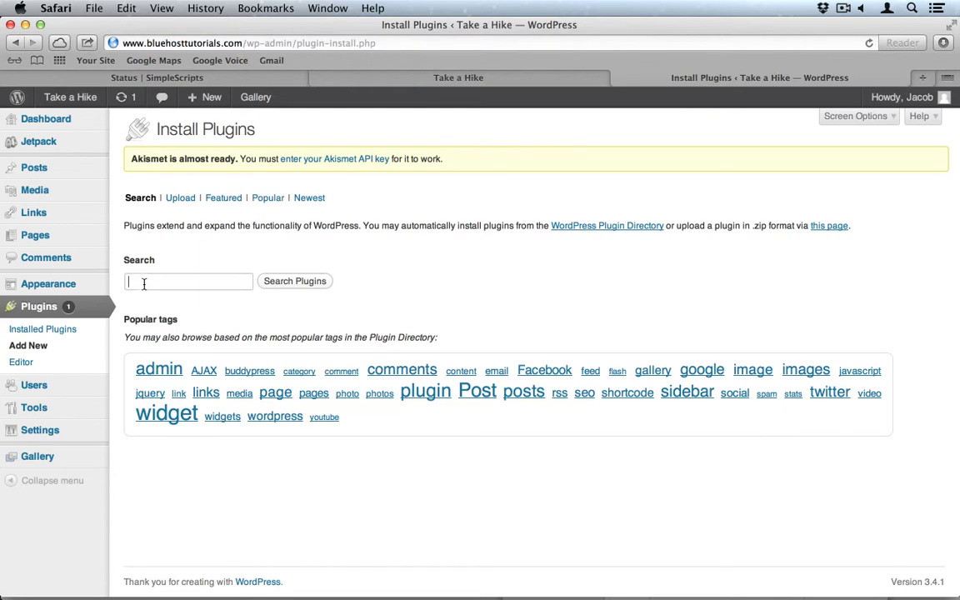
{"action": "type", "text": "shadowbox"}
{"action": "key", "text": "Return"}
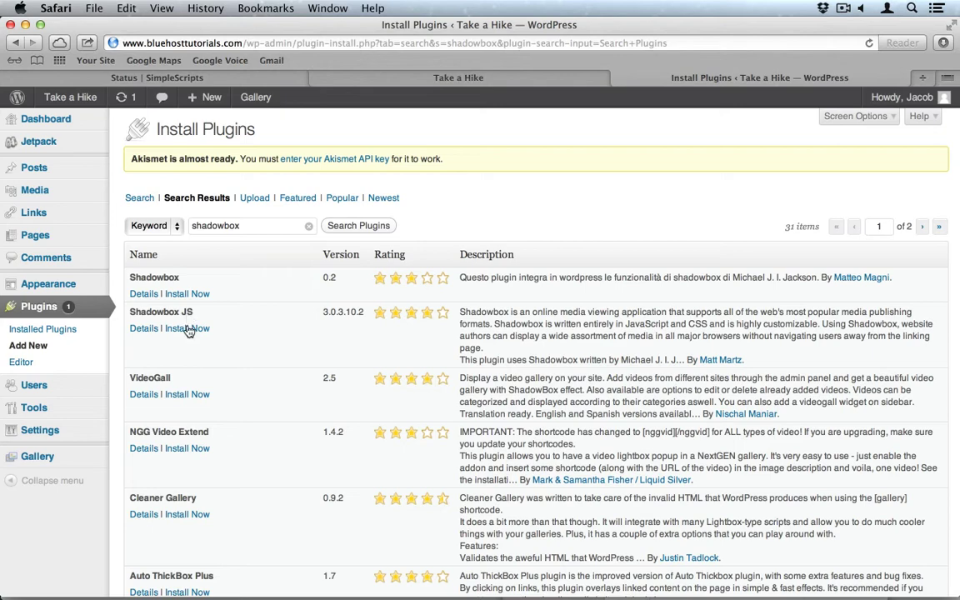
{"action": "left_click", "coordinate": [187, 329]}
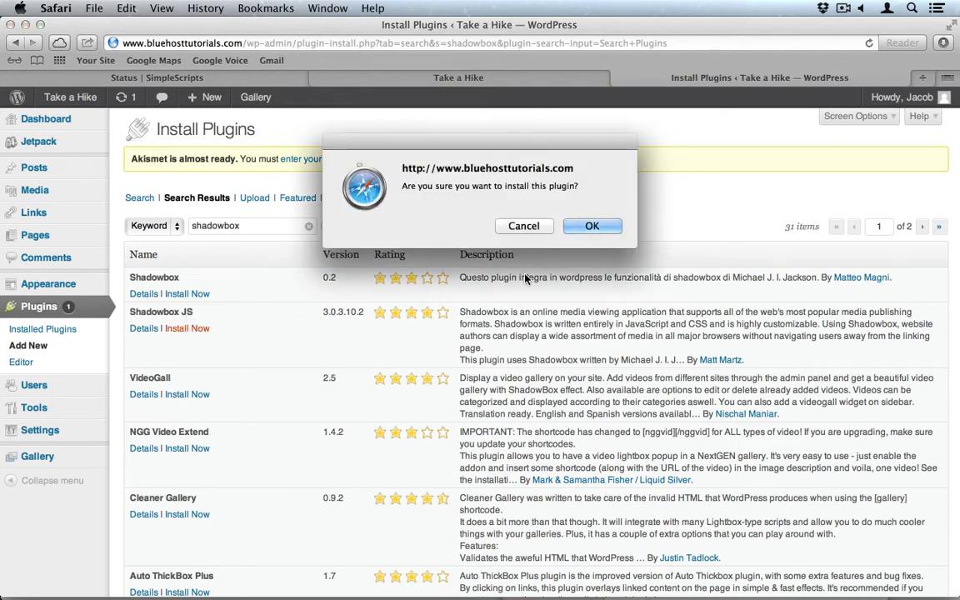
{"action": "left_click", "coordinate": [600, 227]}
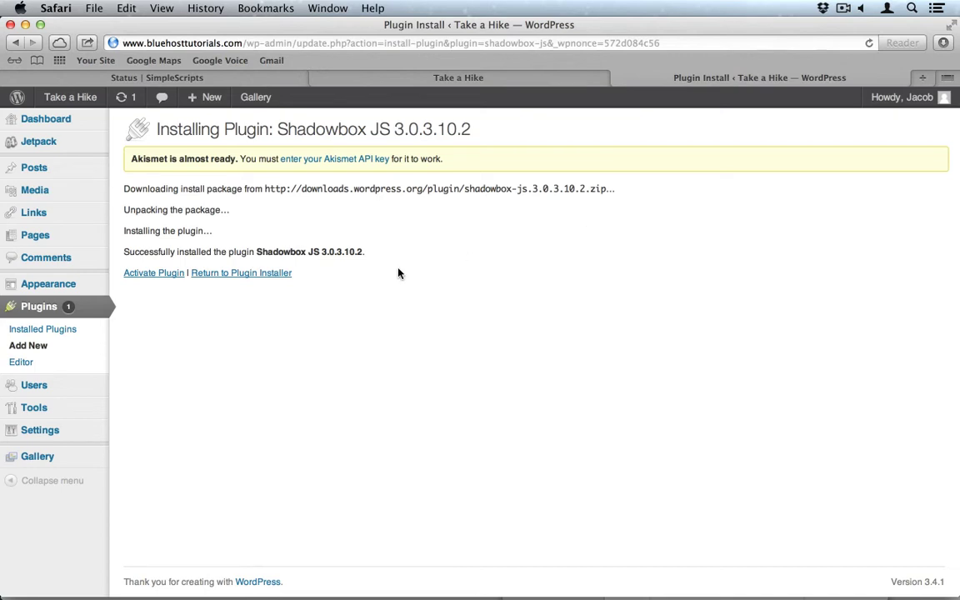
{"action": "left_click", "coordinate": [153, 275]}
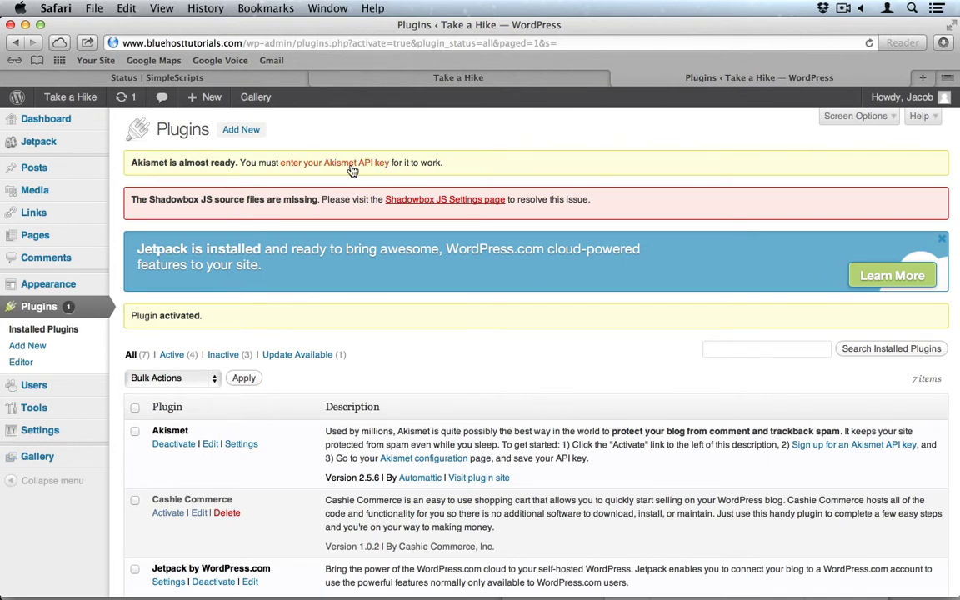
Fetch the missing Shadowbox JS source files, save its default settings, and return to Plugins.
{"action": "left_click", "coordinate": [417, 201]}
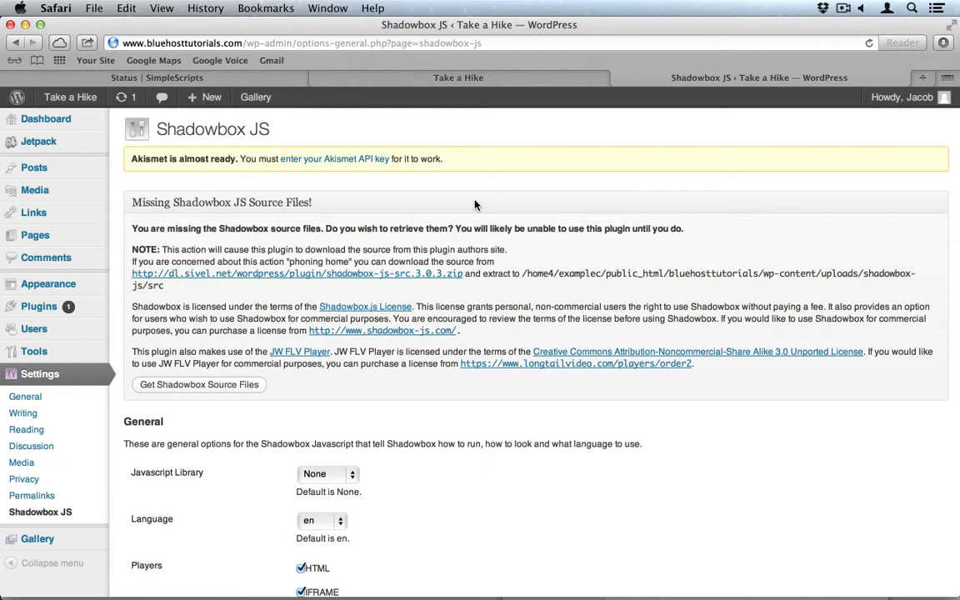
{"action": "left_click", "coordinate": [165, 386]}
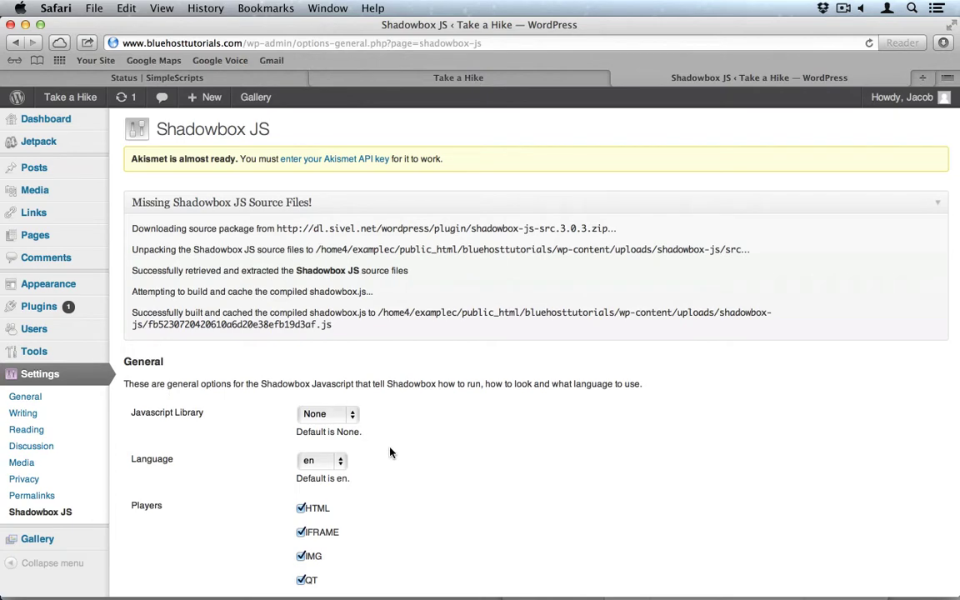
{"action": "scroll", "coordinate": [389, 453], "scroll_direction": "down", "scroll_amount": 10}
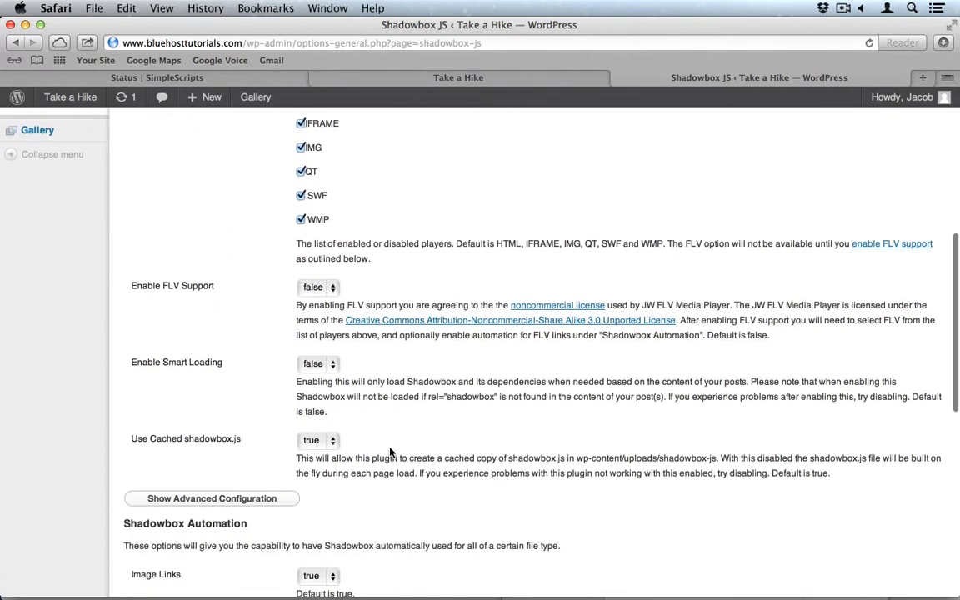
{"action": "scroll", "coordinate": [390, 452], "scroll_direction": "down", "scroll_amount": 7}
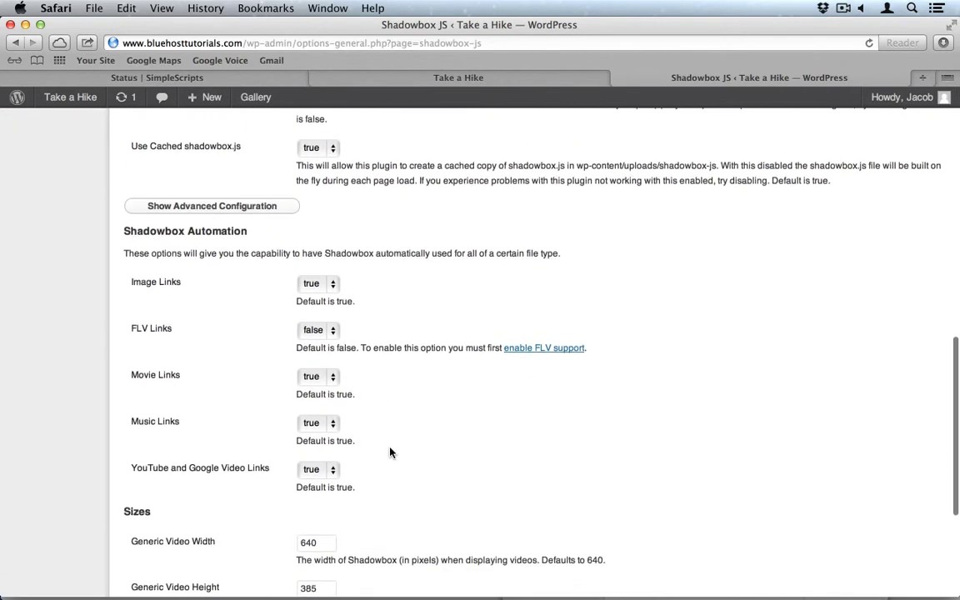
{"action": "scroll", "coordinate": [389, 452], "scroll_direction": "down", "scroll_amount": 5}
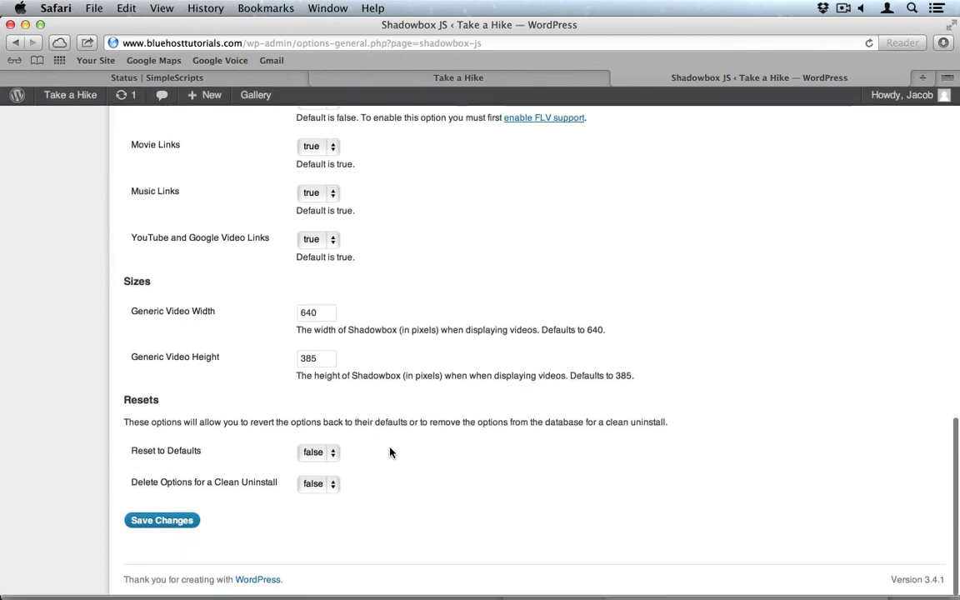
{"action": "left_click", "coordinate": [149, 522]}
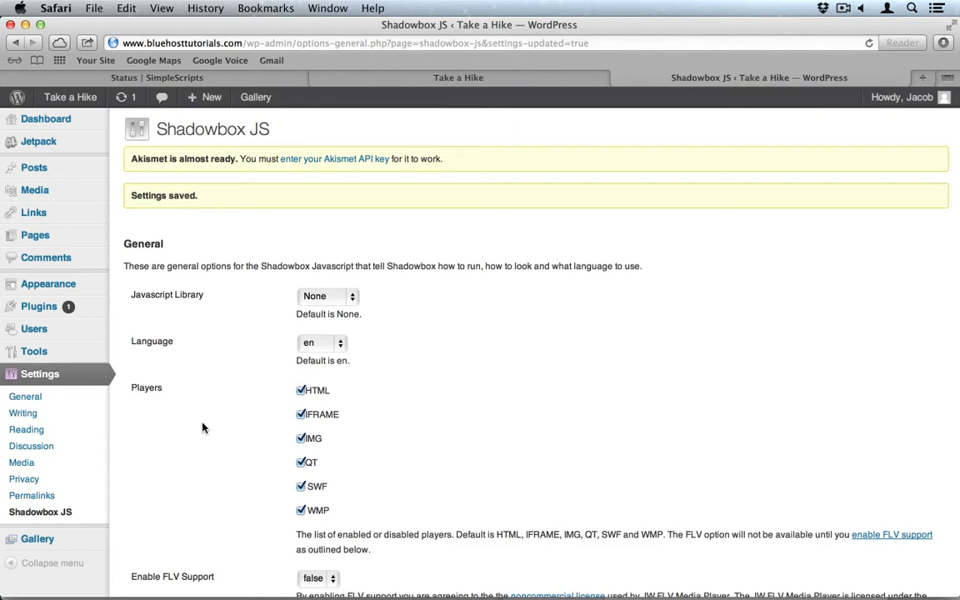
{"action": "left_click", "coordinate": [39, 308]}
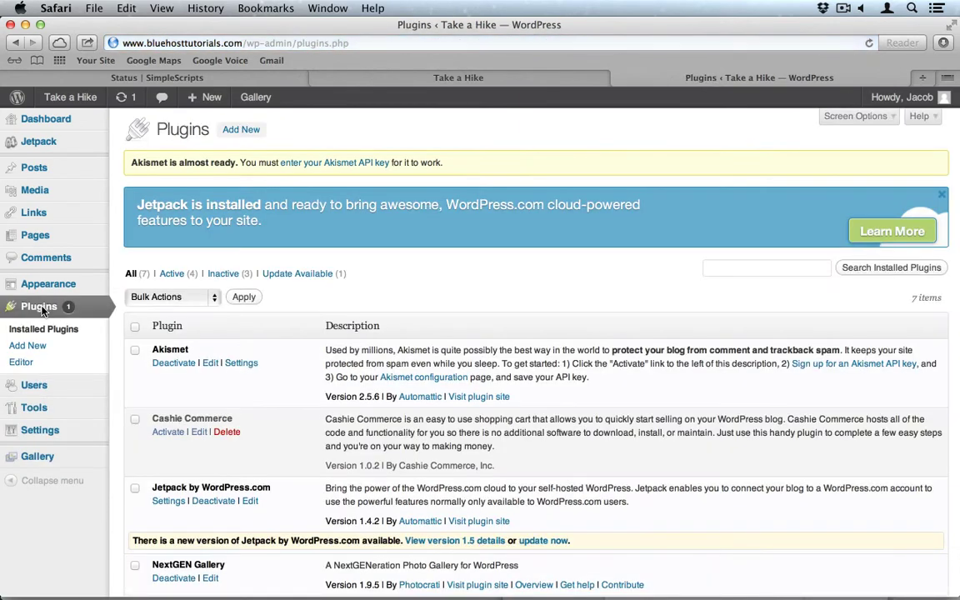
Search for 'contact form 7', then install and activate Contact Form 7 3.2.1.
{"action": "left_click", "coordinate": [241, 131]}
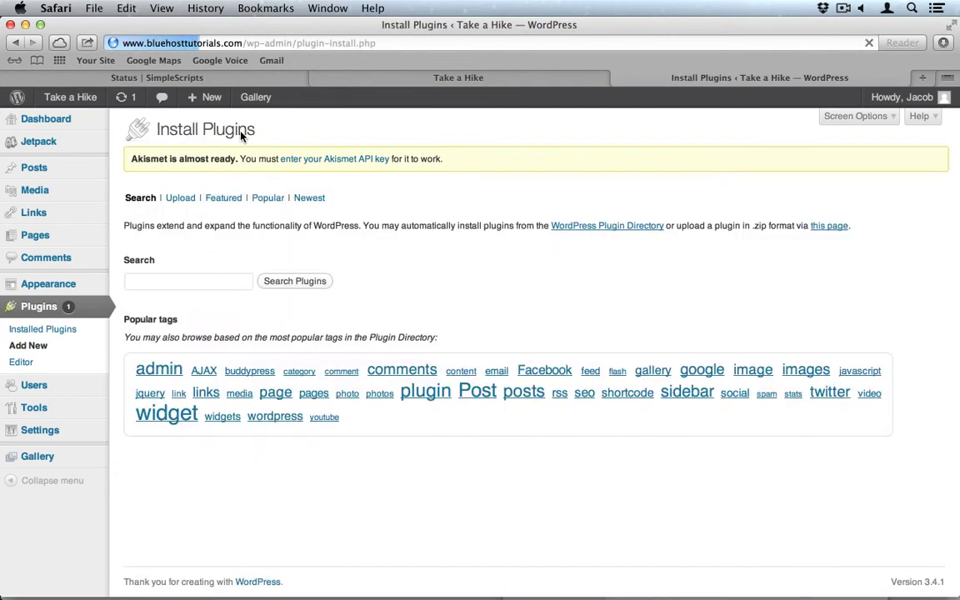
{"action": "left_click", "coordinate": [156, 280]}
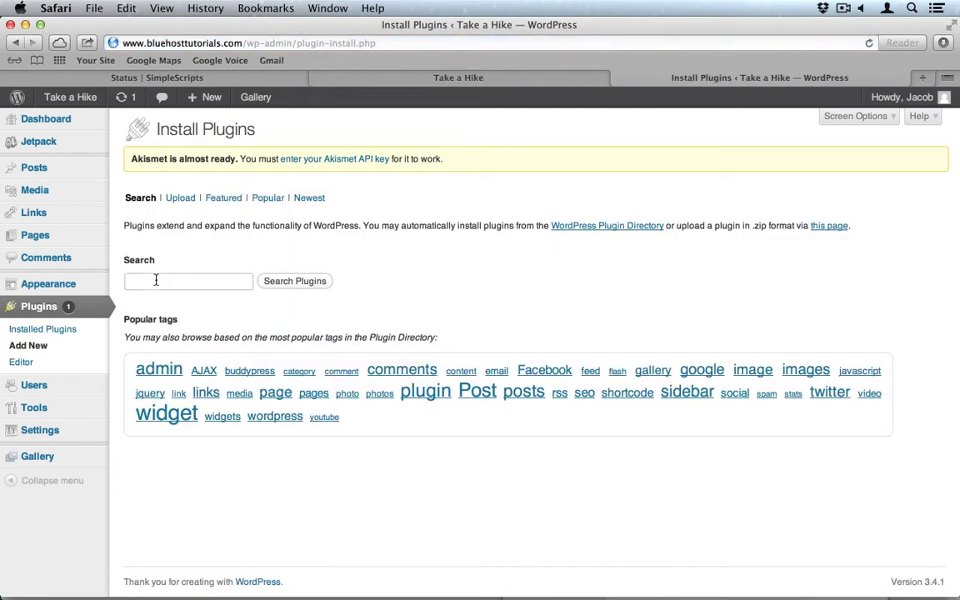
{"action": "type", "text": "contact form 7"}
{"action": "key", "text": "Return"}
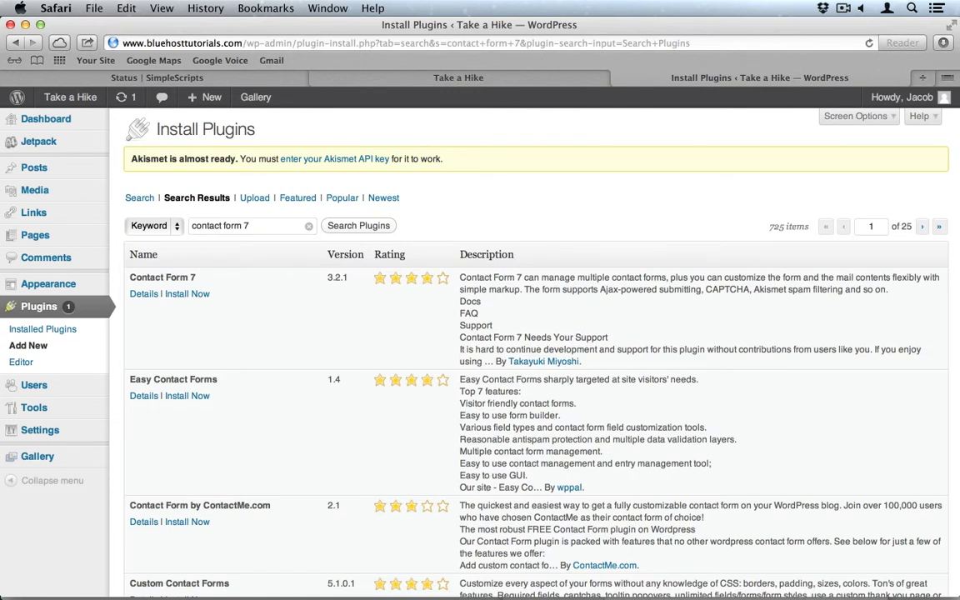
{"action": "left_click", "coordinate": [188, 297]}
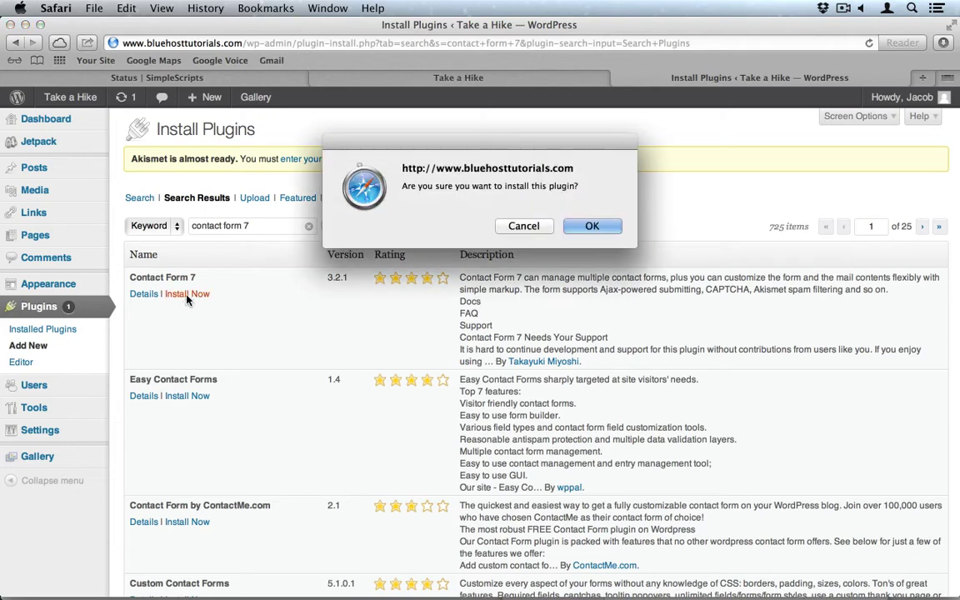
{"action": "left_click", "coordinate": [590, 226]}
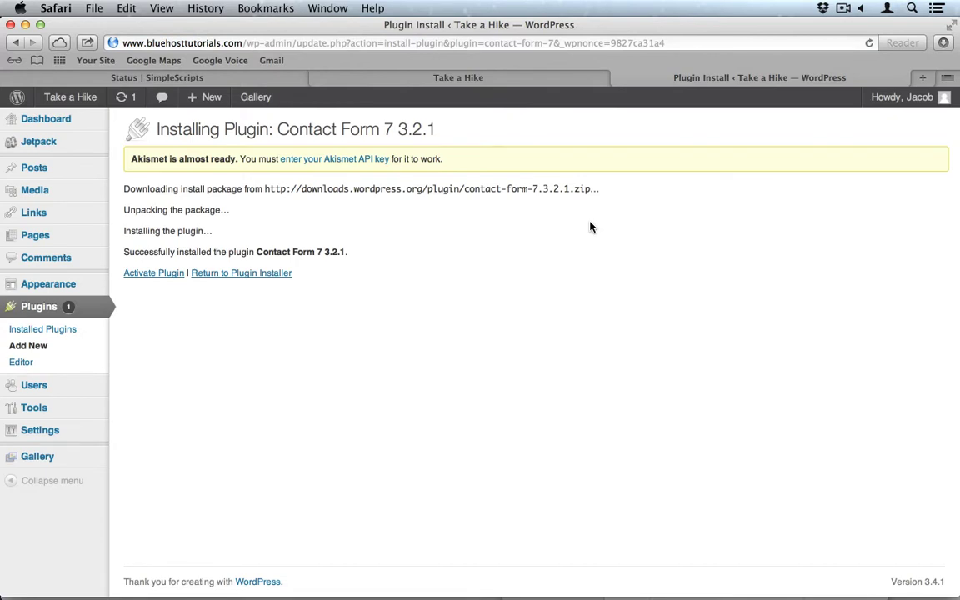
{"action": "left_click", "coordinate": [166, 274]}
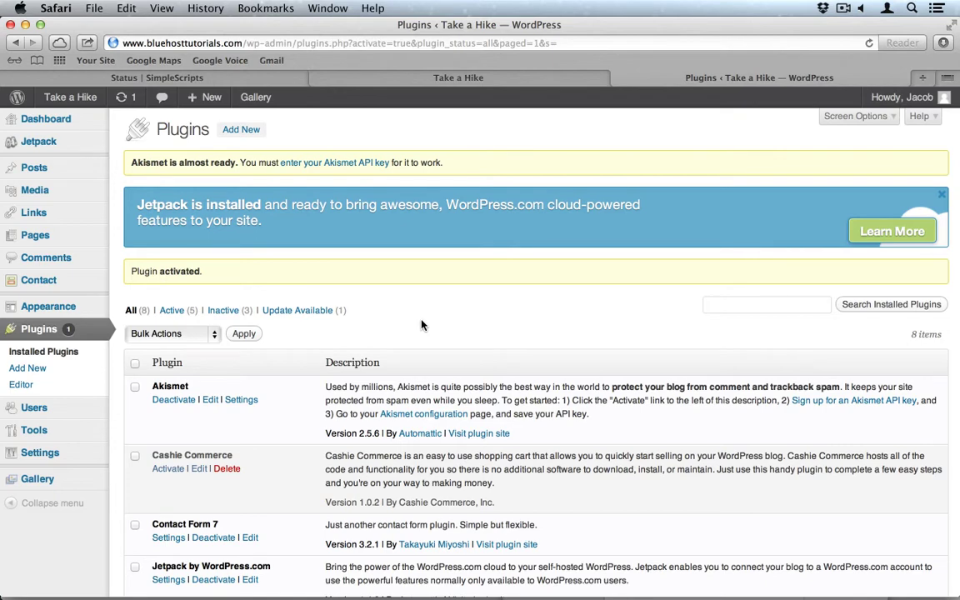
{"action": "left_click", "coordinate": [230, 133]}
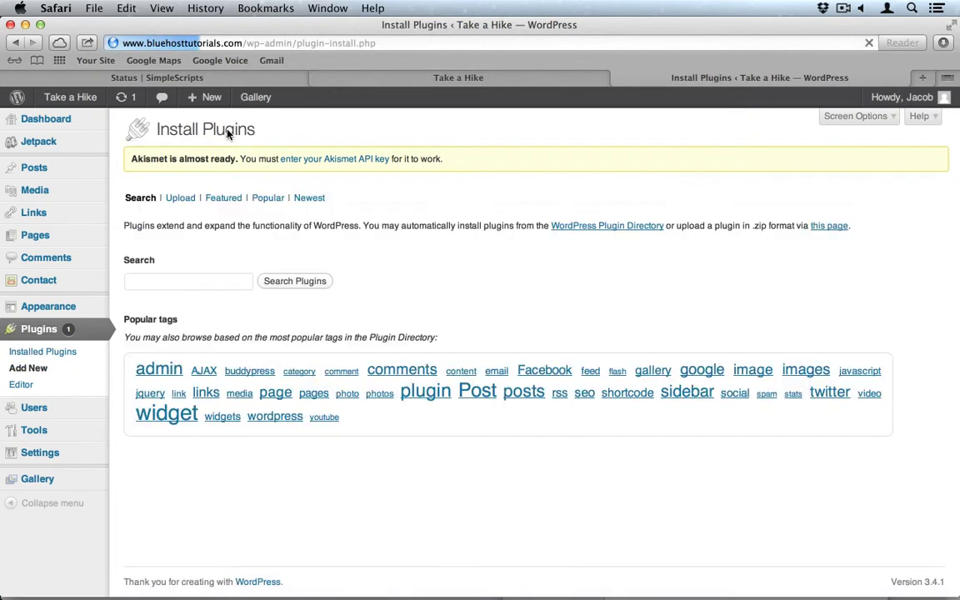
Upload the comprehensive-google-map-plugin zip, install it, and activate Comprehensive Google Map Plugin 7.0.29.
{"action": "left_click", "coordinate": [177, 202]}
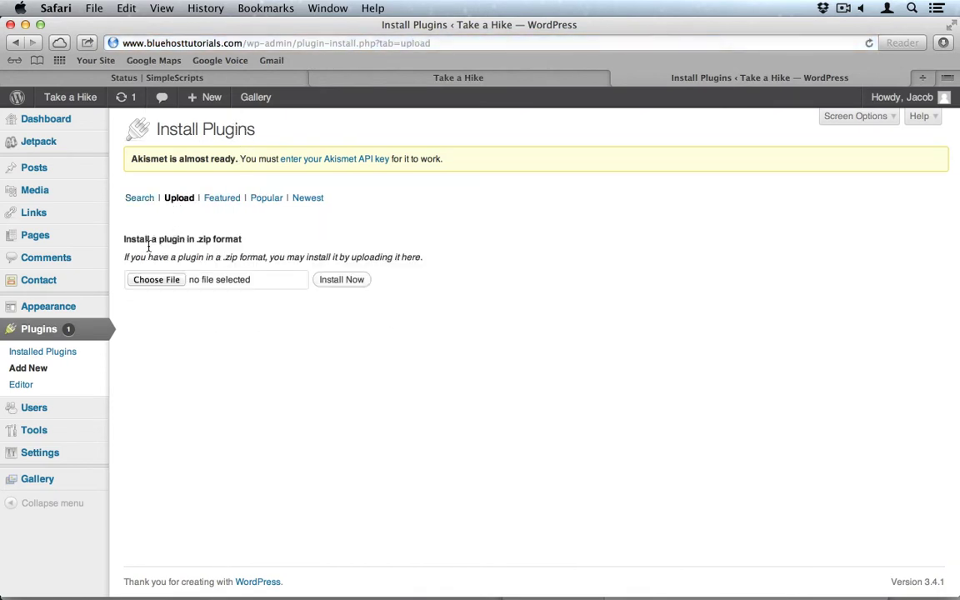
{"action": "left_click", "coordinate": [166, 280]}
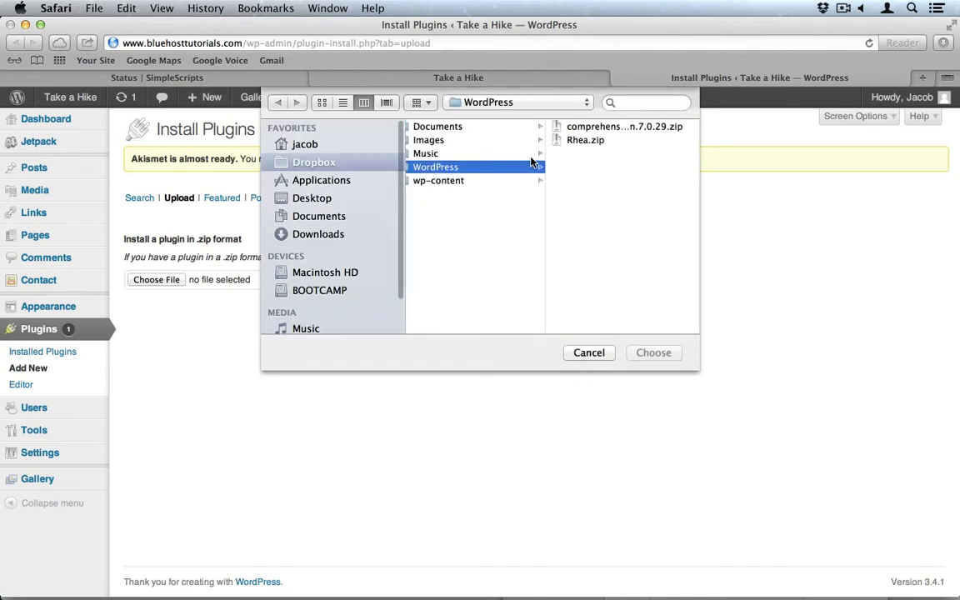
{"action": "left_click", "coordinate": [613, 127]}
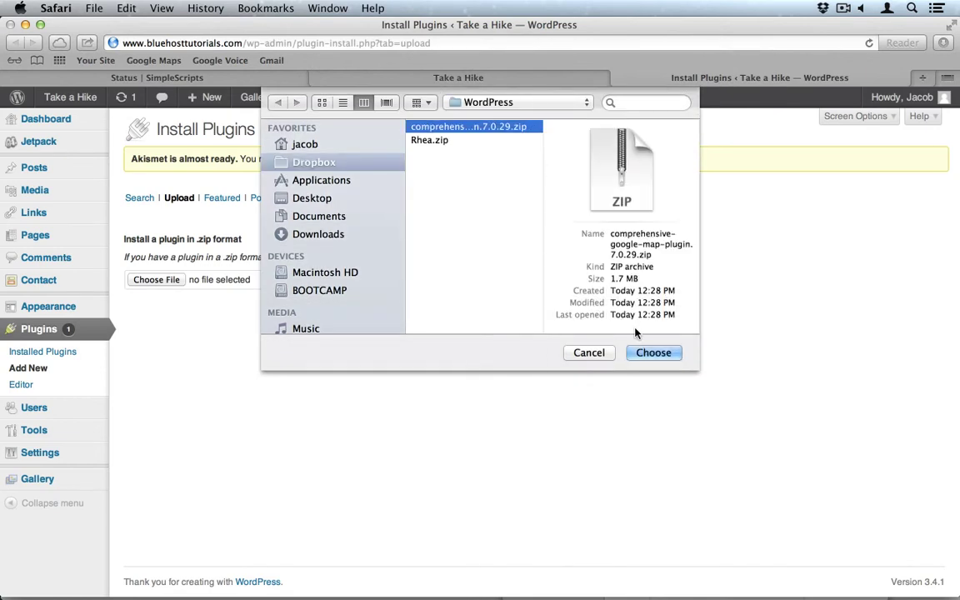
{"action": "left_click", "coordinate": [653, 353]}
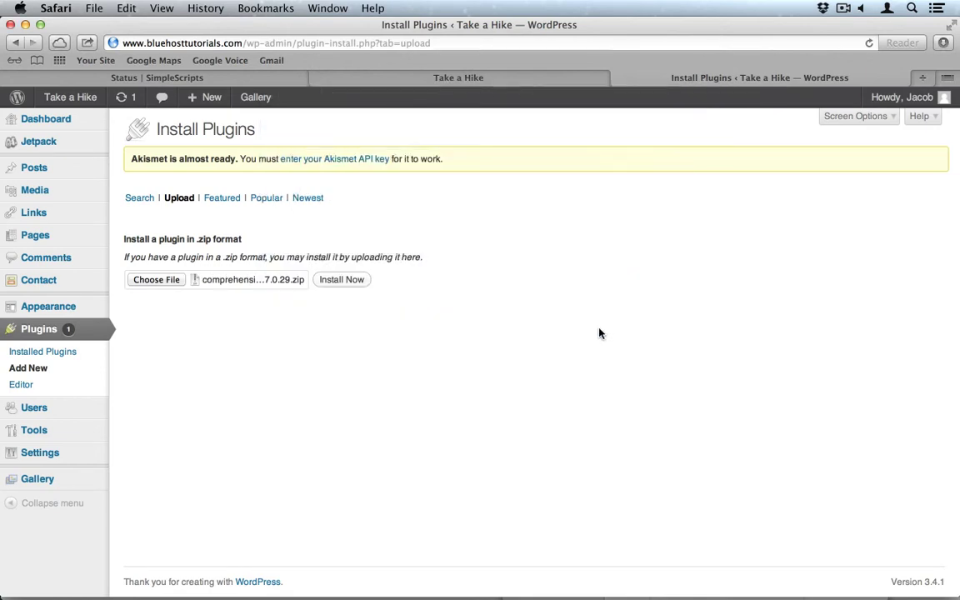
{"action": "left_click", "coordinate": [342, 280]}
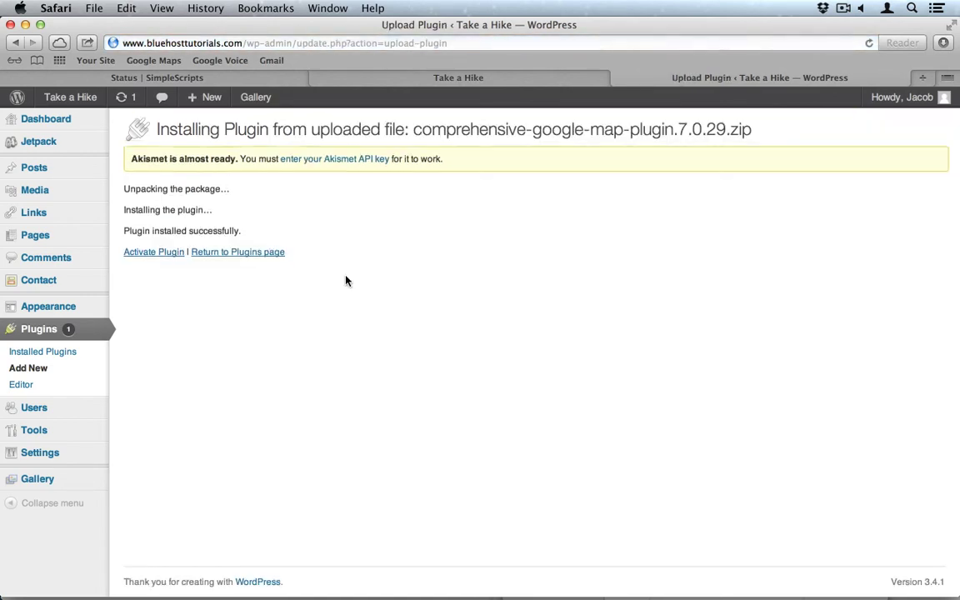
{"action": "left_click", "coordinate": [164, 255]}
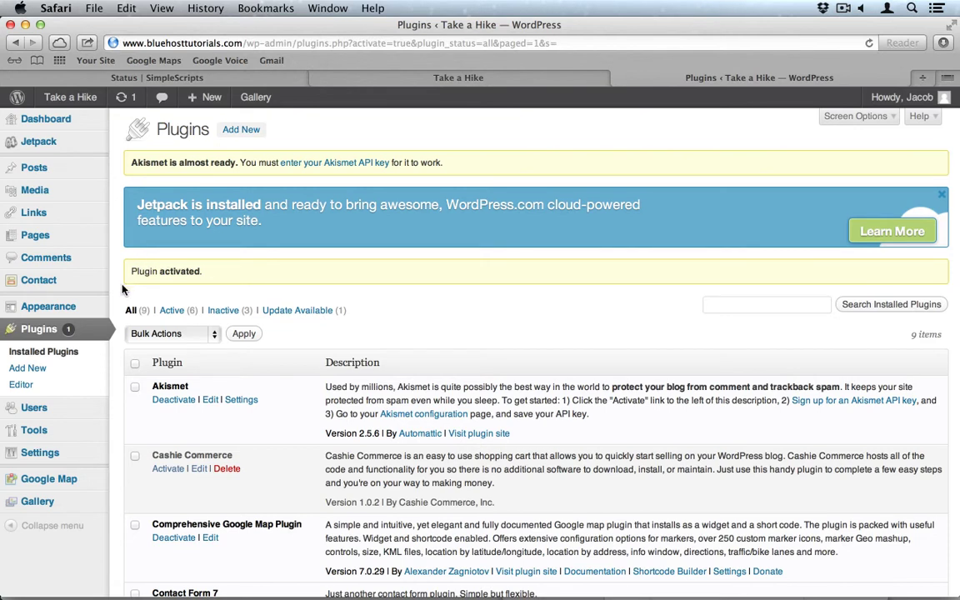
{"action": "mouse_move", "coordinate": [84, 498]}
Open the Akismet API key configuration and view Akismet.com in a new tab.
{"action": "left_click", "coordinate": [342, 163]}
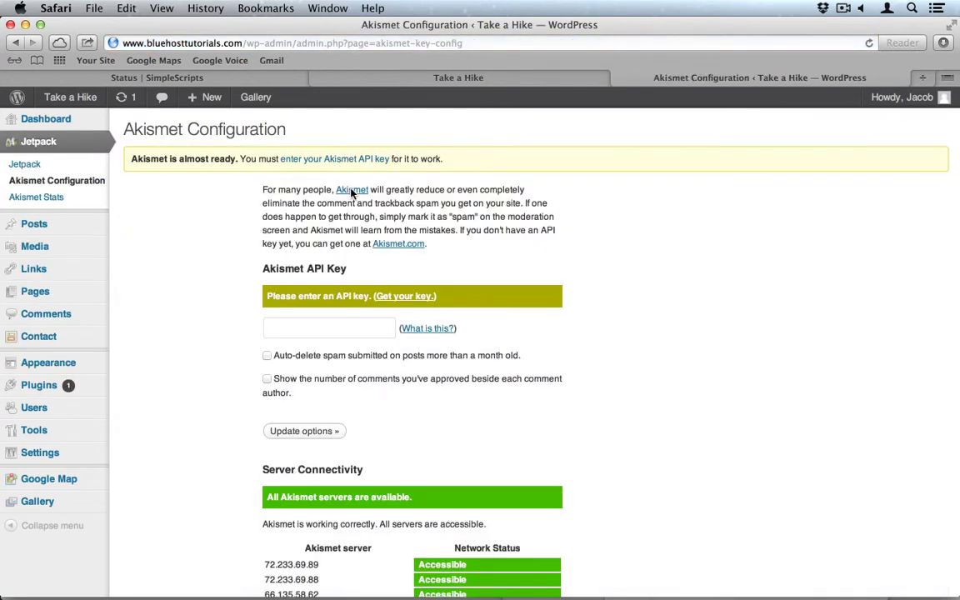
{"action": "scroll", "coordinate": [439, 321], "scroll_direction": "down", "scroll_amount": 1}
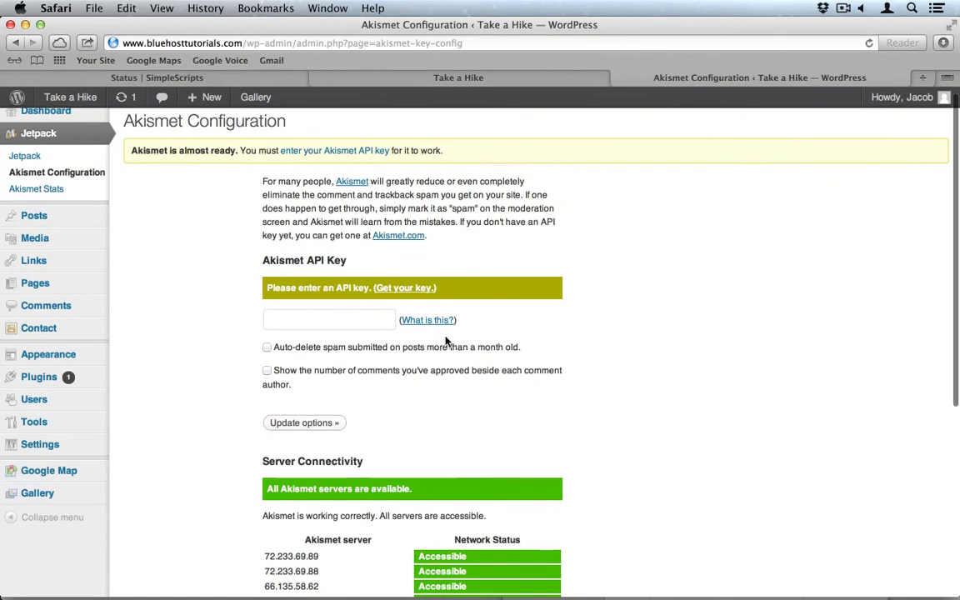
{"action": "left_click", "coordinate": [401, 236]}
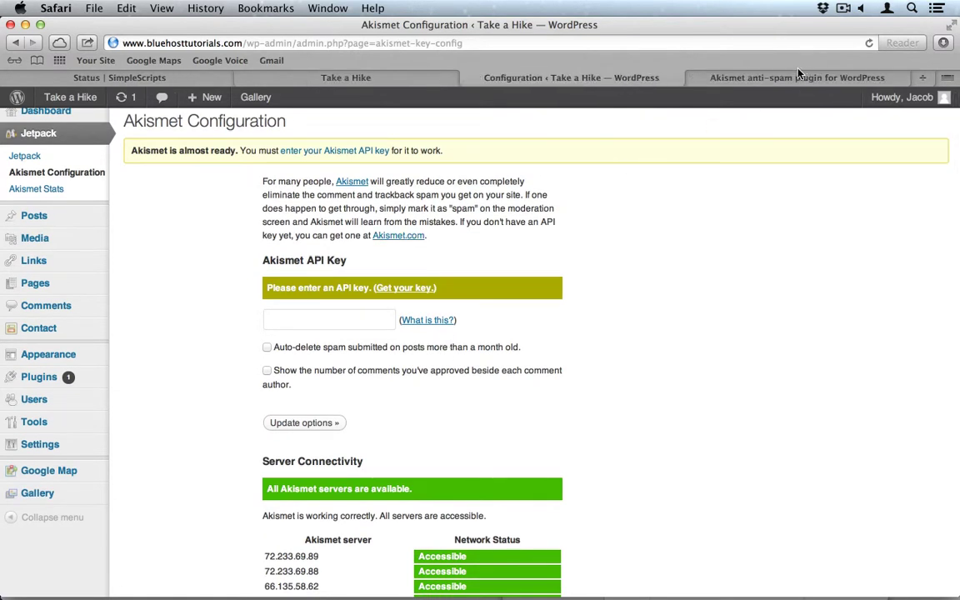
{"action": "left_click", "coordinate": [787, 77]}
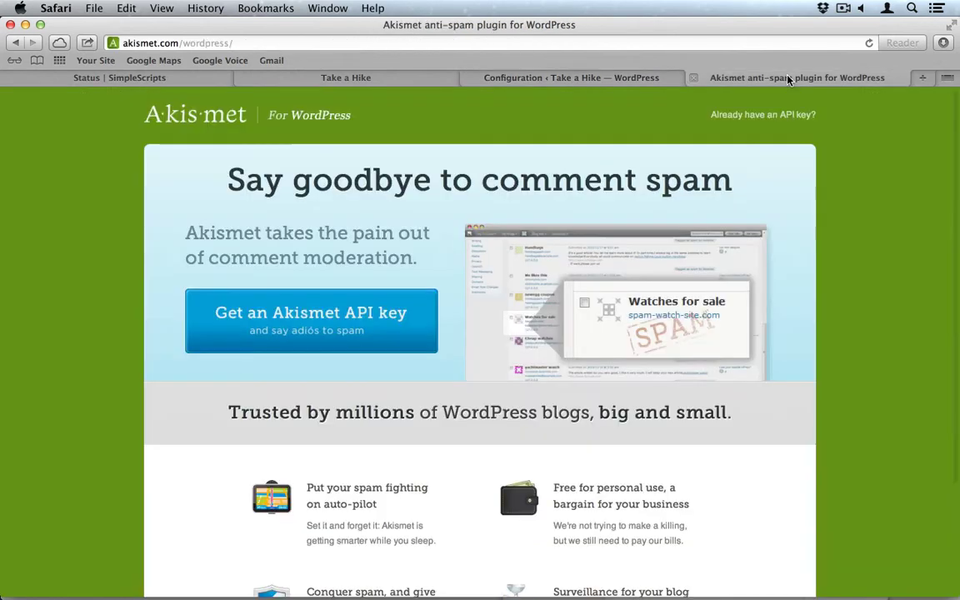
Start an Akismet API key signup and pick the Personal plan.
{"action": "left_click", "coordinate": [331, 328]}
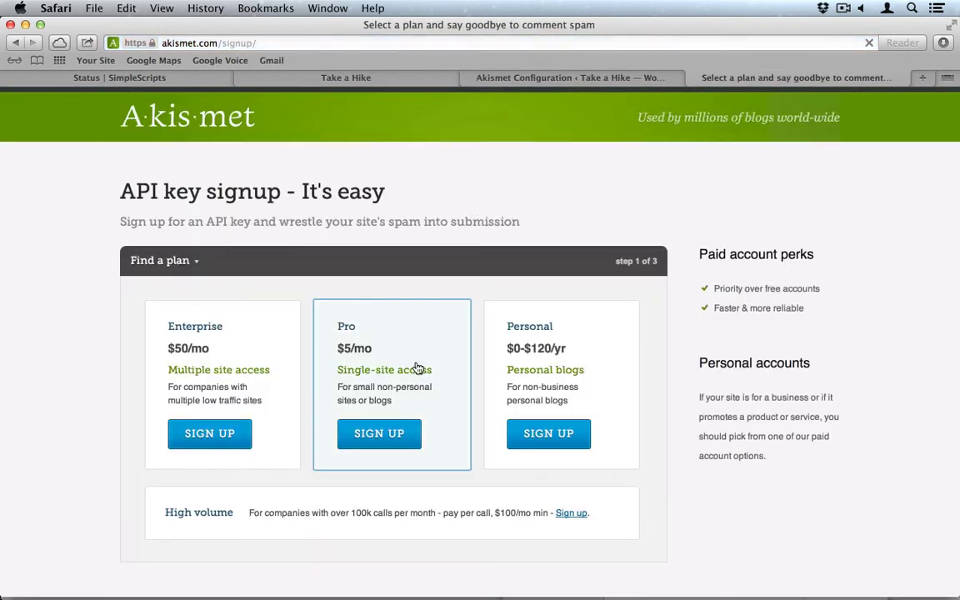
{"action": "scroll", "coordinate": [422, 484], "scroll_direction": "down", "scroll_amount": 3}
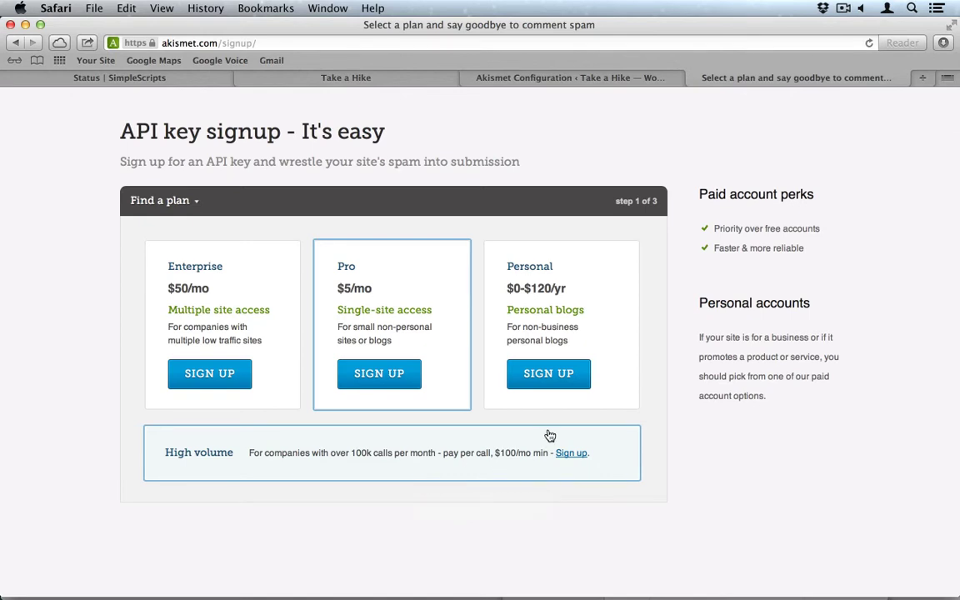
{"action": "left_click", "coordinate": [567, 380]}
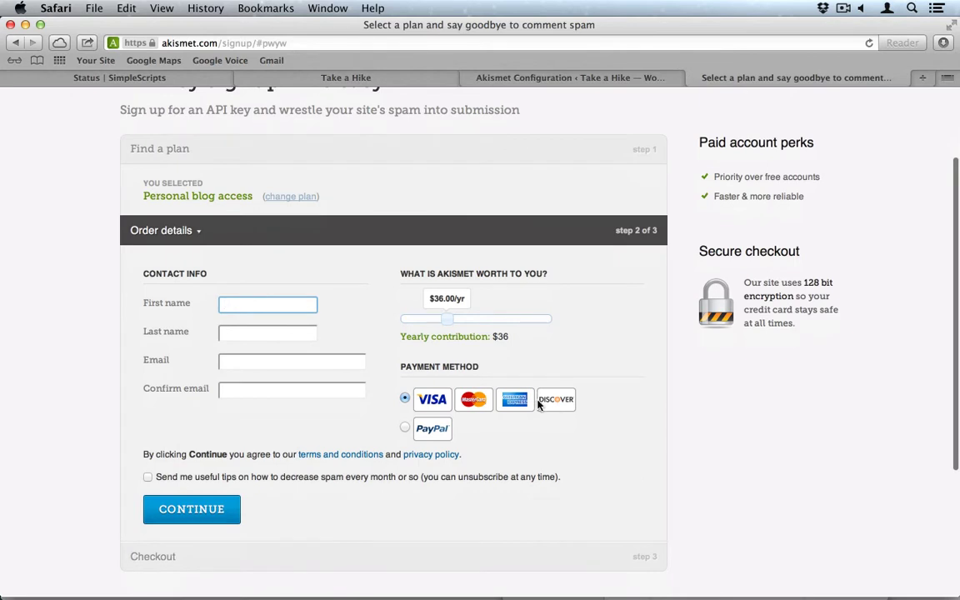
Enter first name, last name and email twice, set the contribution to $0, and submit.
{"action": "key", "text": "Tab"}
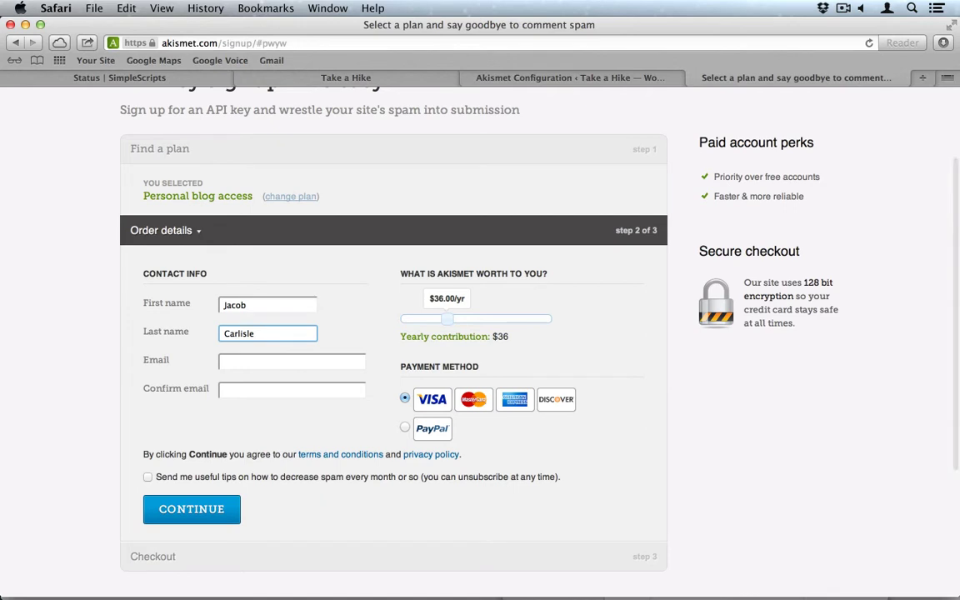
{"action": "key", "text": "Tab"}
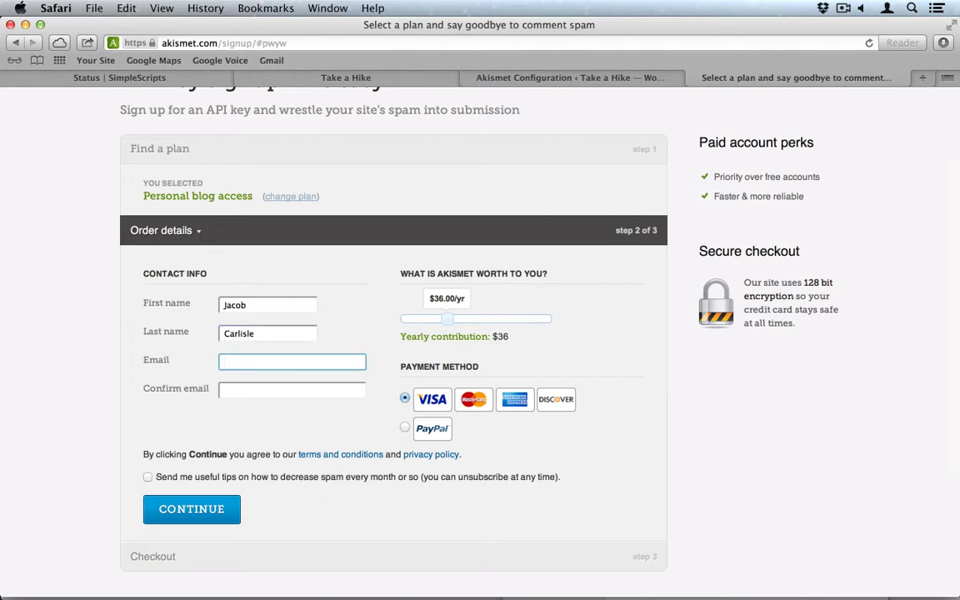
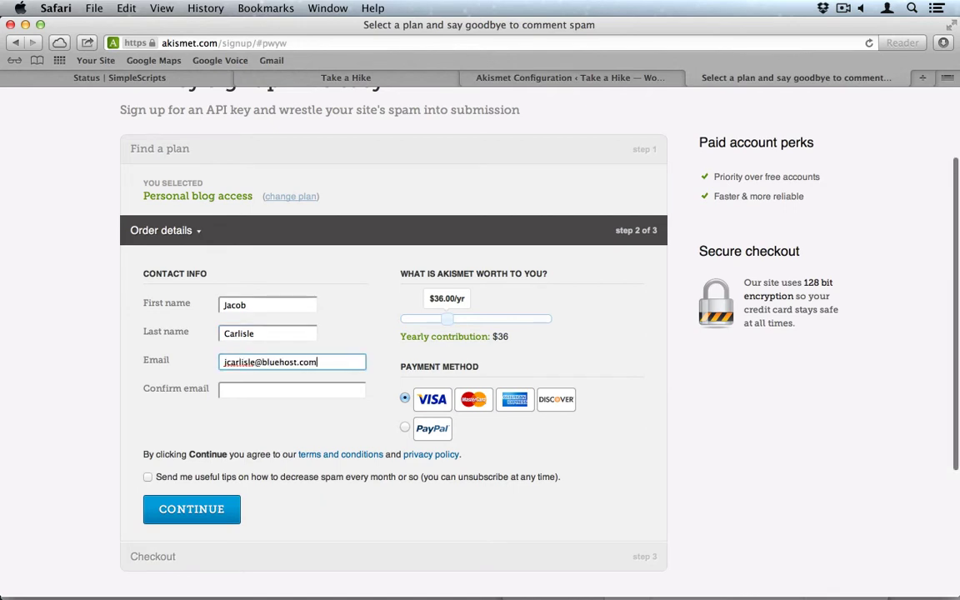
{"action": "key", "text": "Tab"}
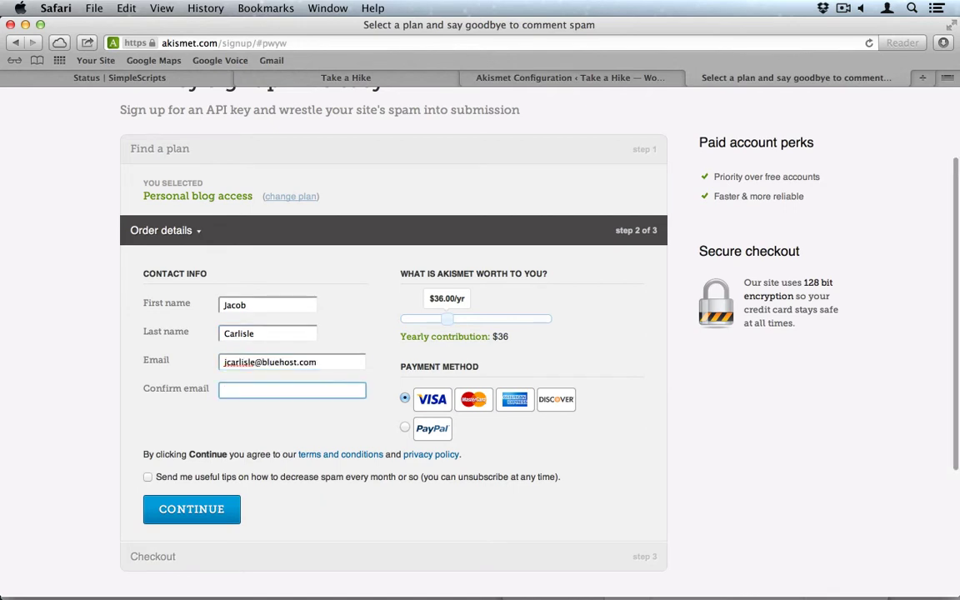
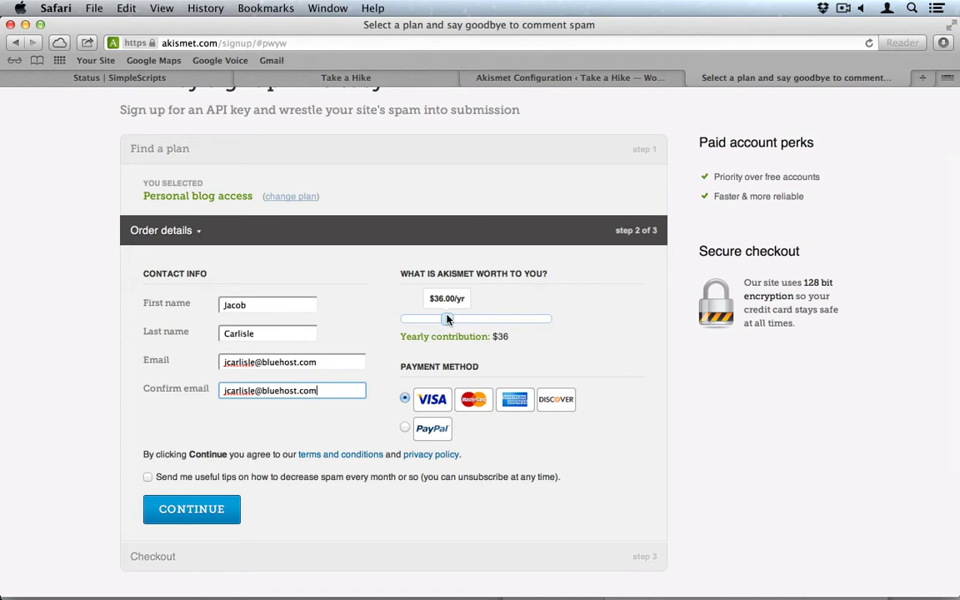
{"action": "left_click_drag", "start_coordinate": [448, 319], "coordinate": [369, 321]}
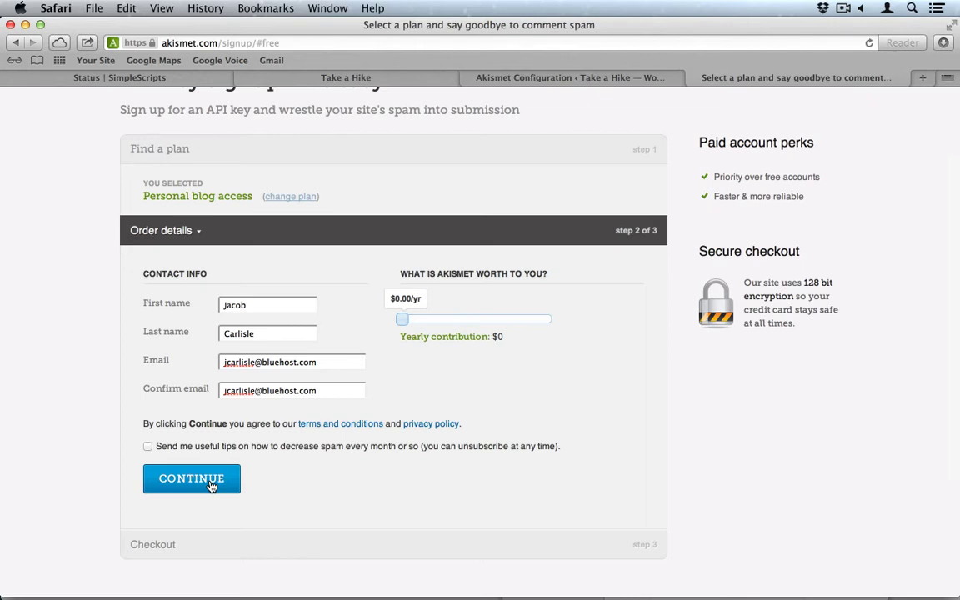
{"action": "left_click", "coordinate": [190, 482]}
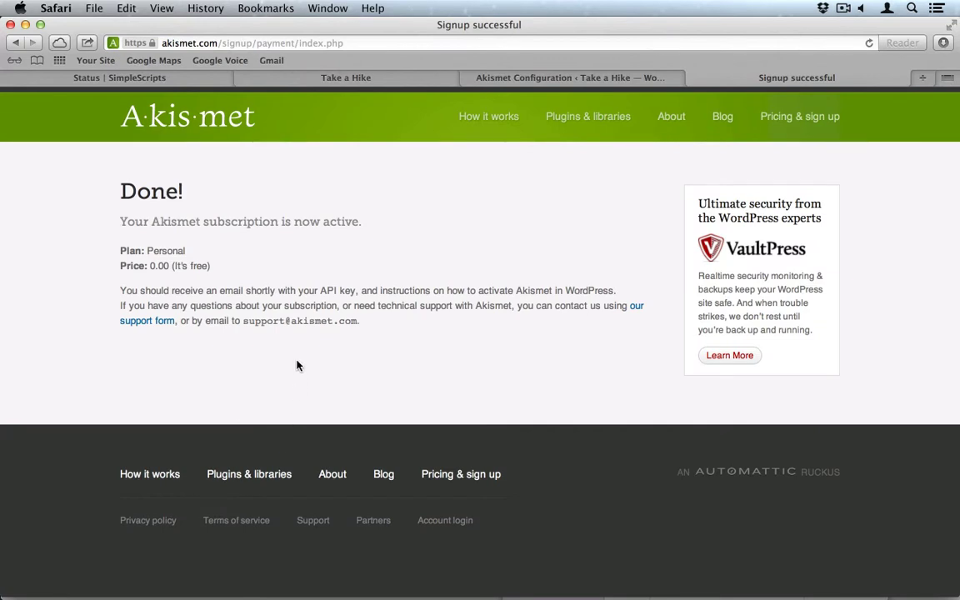
Close the Akismet signup tab and go to NextGEN's Gallery Overview page.
{"action": "left_click", "coordinate": [693, 77]}
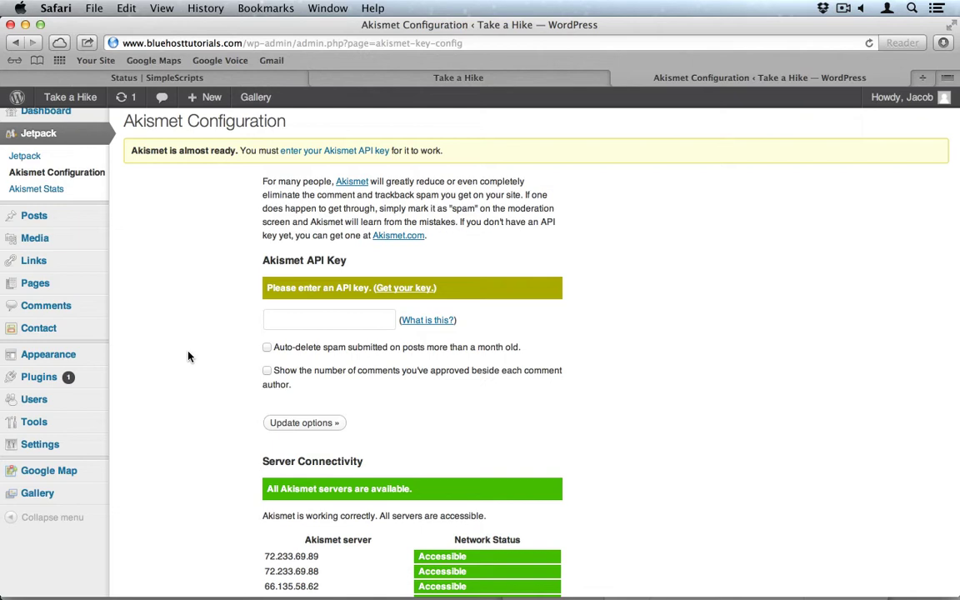
{"action": "scroll", "coordinate": [188, 407], "scroll_direction": "down", "scroll_amount": 2}
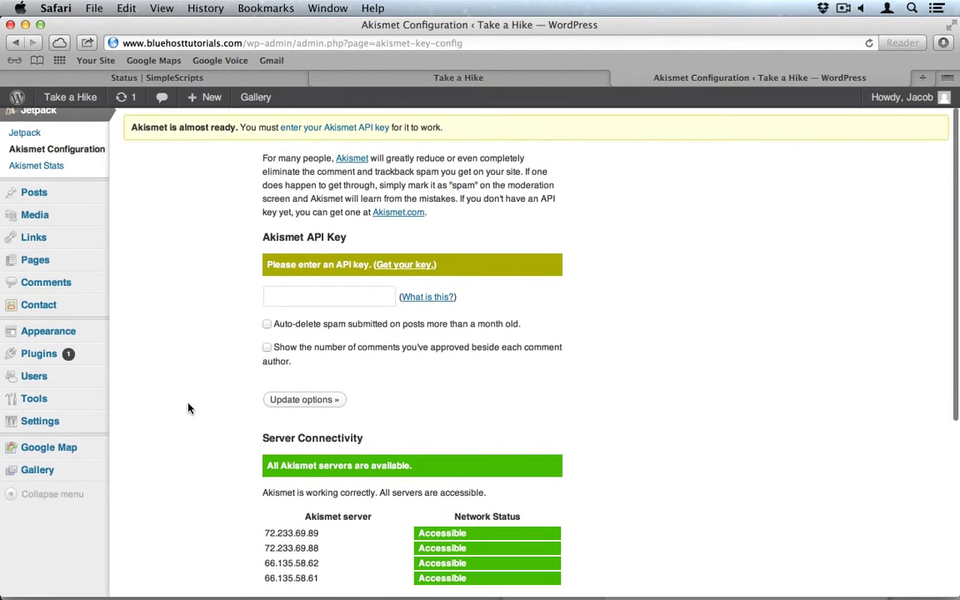
{"action": "left_click", "coordinate": [57, 473]}
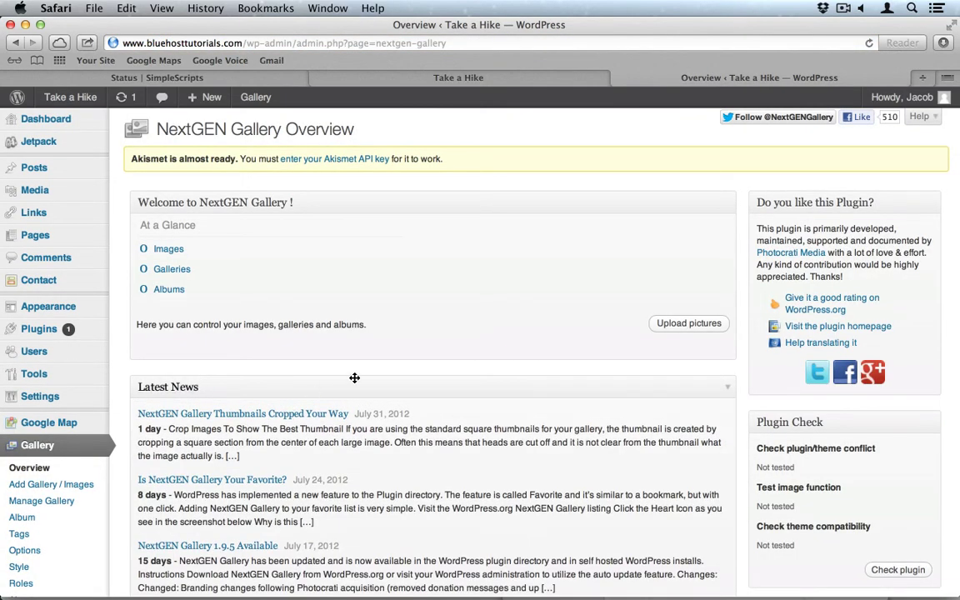
{"action": "scroll", "coordinate": [311, 389], "scroll_direction": "down", "scroll_amount": 2}
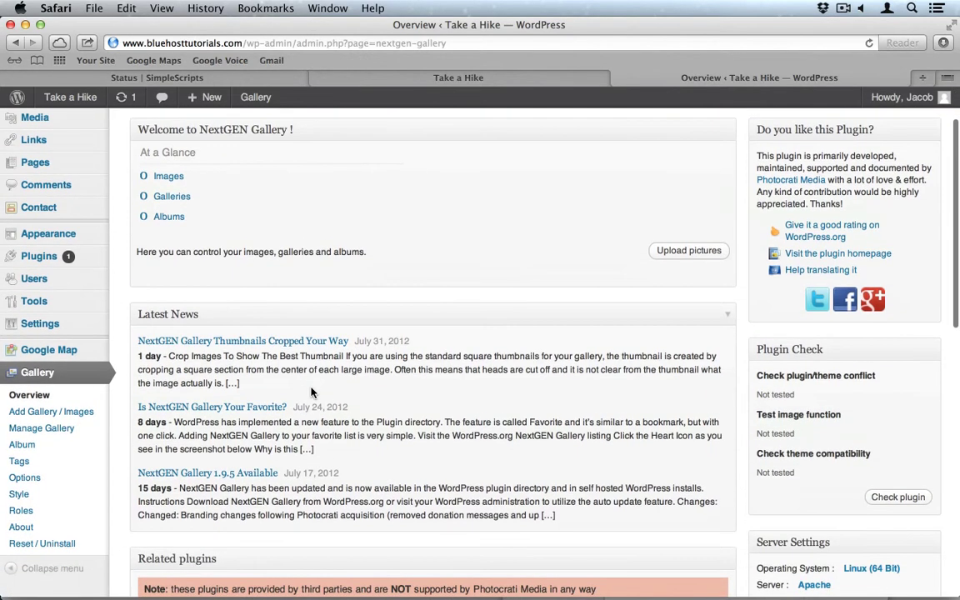
Add a new NextGEN gallery named 'Gallery' from Add Gallery / Images.
{"action": "left_click", "coordinate": [47, 411]}
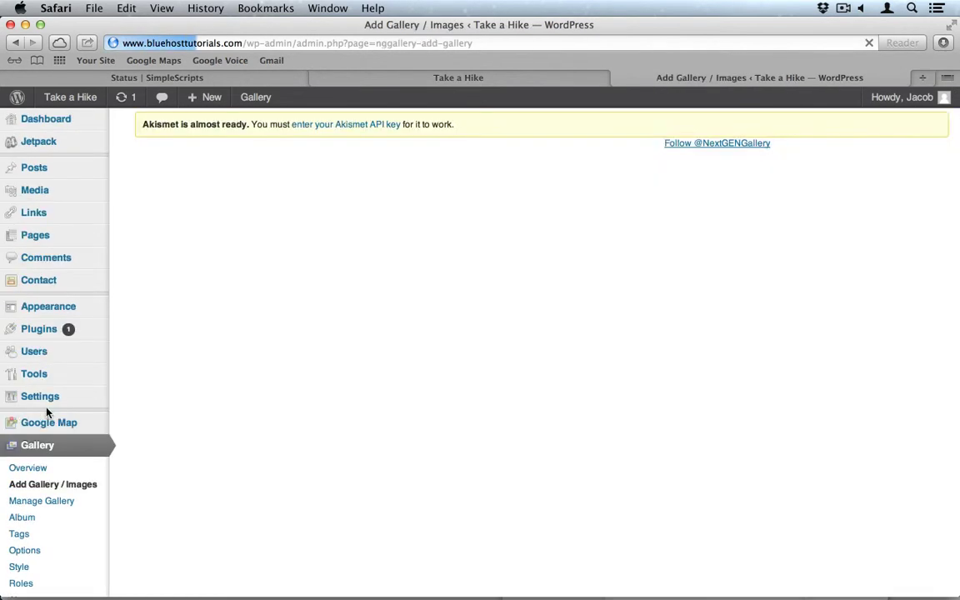
{"action": "left_click", "coordinate": [339, 248]}
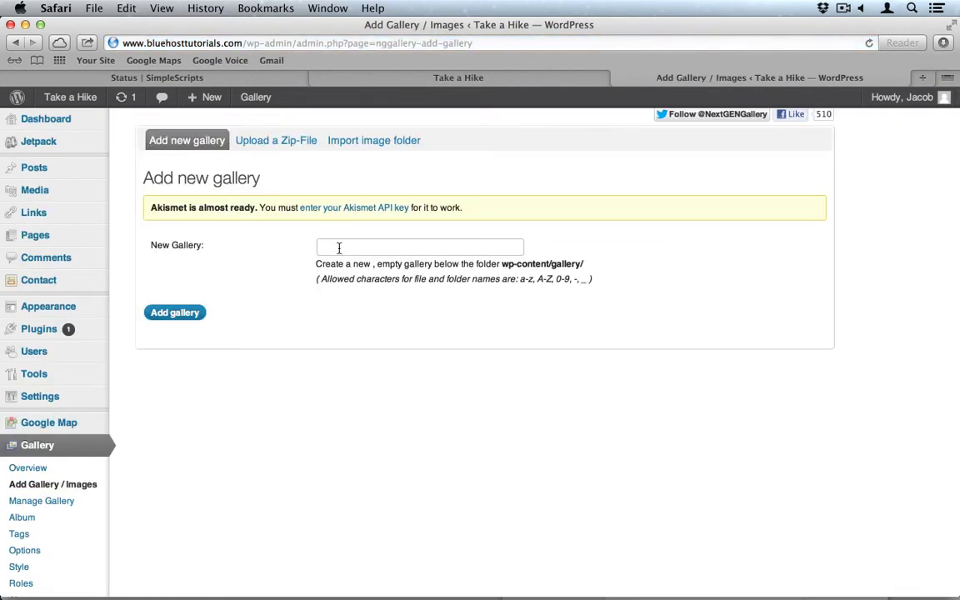
{"action": "type", "text": "Gall"}
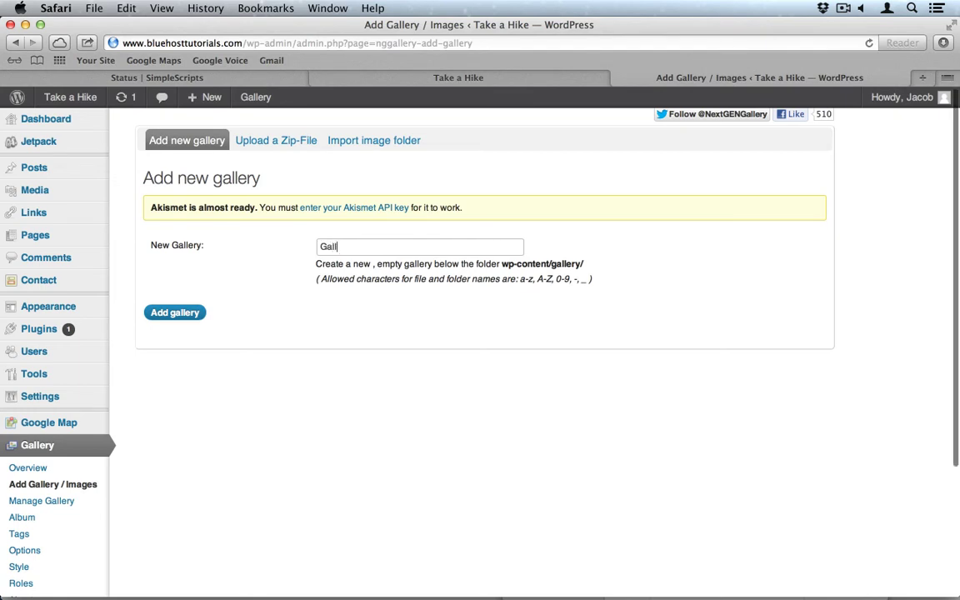
{"action": "type", "text": "ery"}
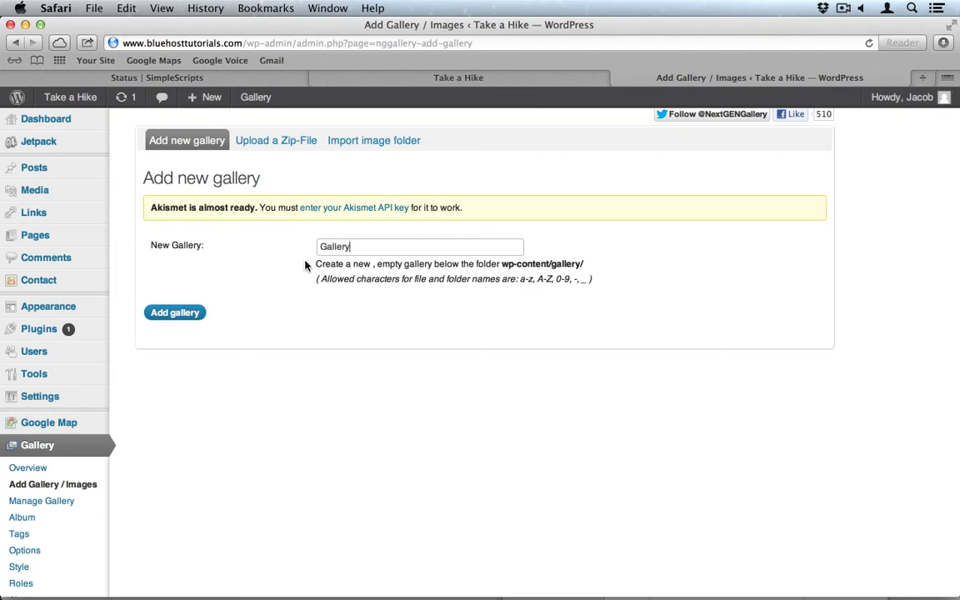
{"action": "left_click", "coordinate": [182, 316]}
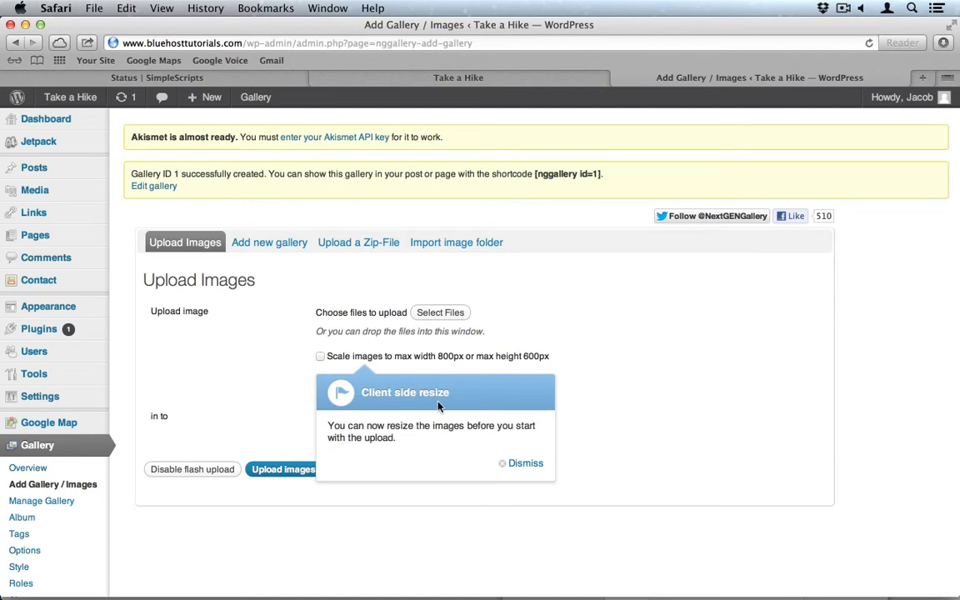
Select all twelve JPGs in the Images > Zion folder for upload.
{"action": "left_click", "coordinate": [440, 312]}
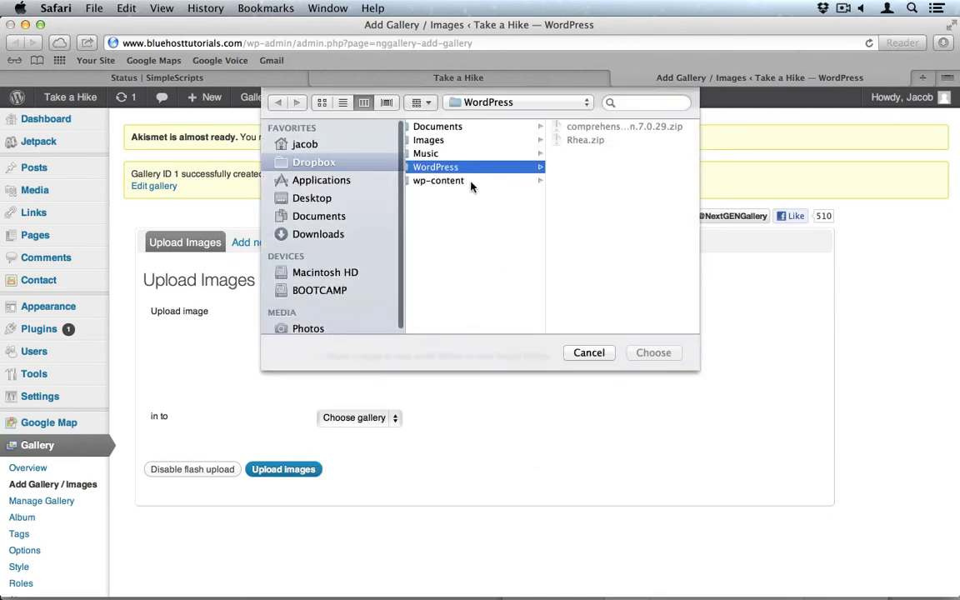
{"action": "left_click", "coordinate": [434, 153]}
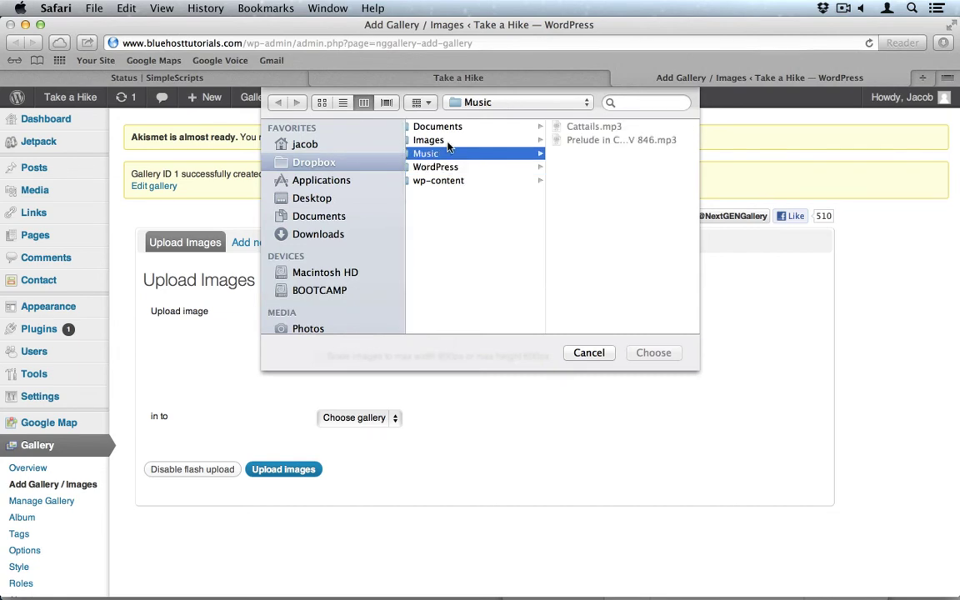
{"action": "left_click", "coordinate": [442, 140]}
{"action": "left_click", "coordinate": [578, 155]}
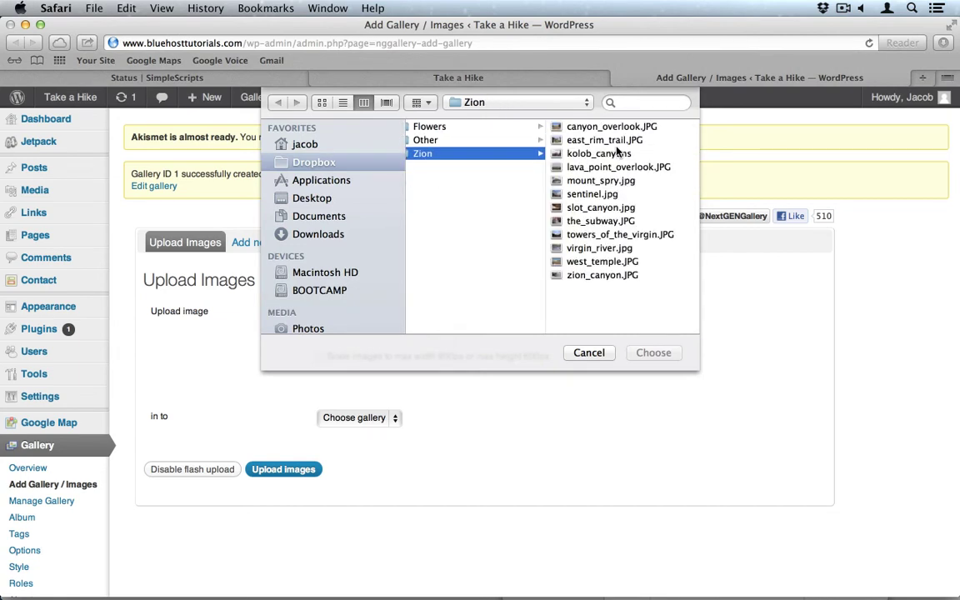
{"action": "key", "text": "super+a"}
{"action": "left_click", "coordinate": [635, 352]}
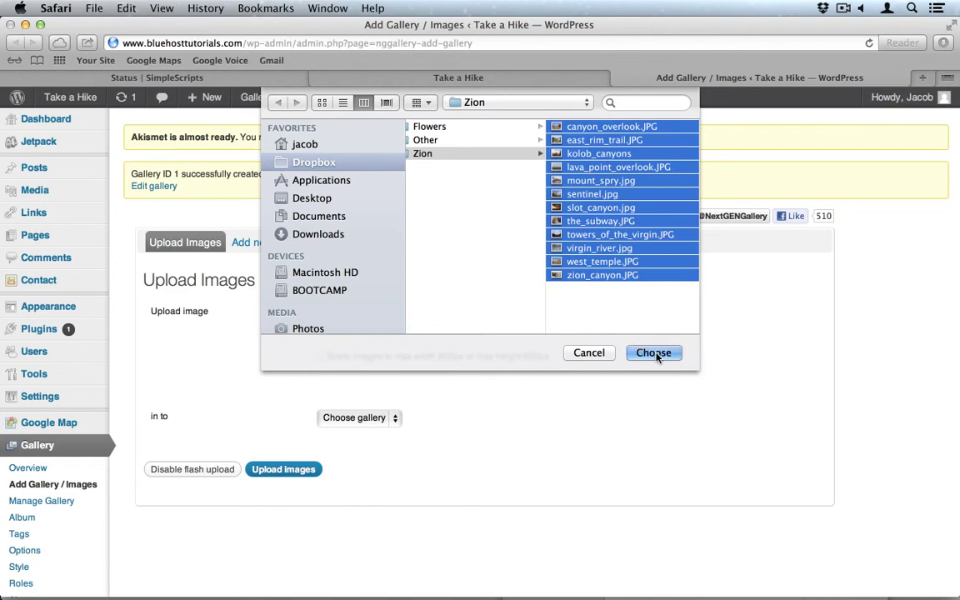
Upload the twelve photos into '1 - Gallery'.
{"action": "scroll", "coordinate": [540, 363], "scroll_direction": "down", "scroll_amount": 4}
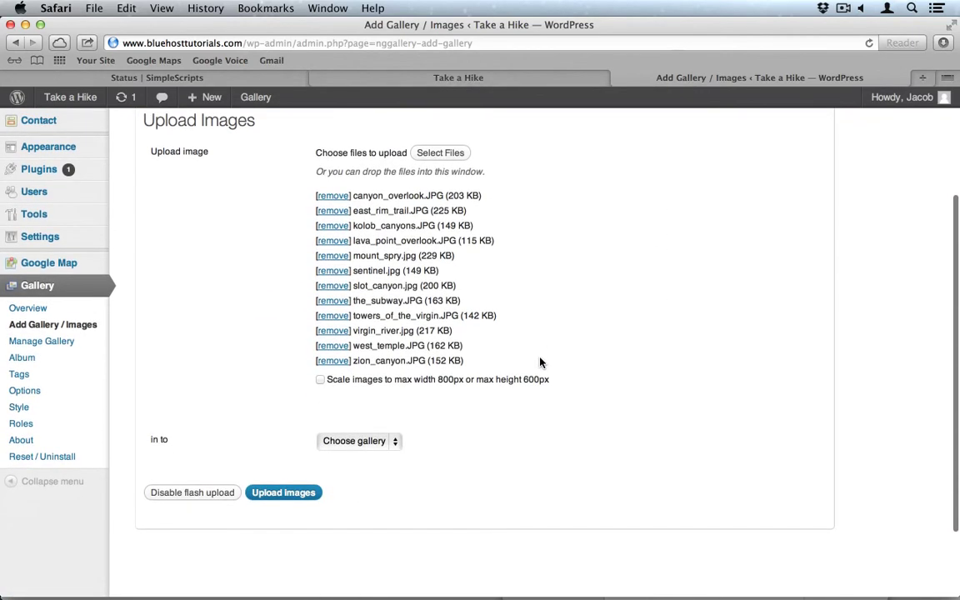
{"action": "left_click", "coordinate": [372, 442]}
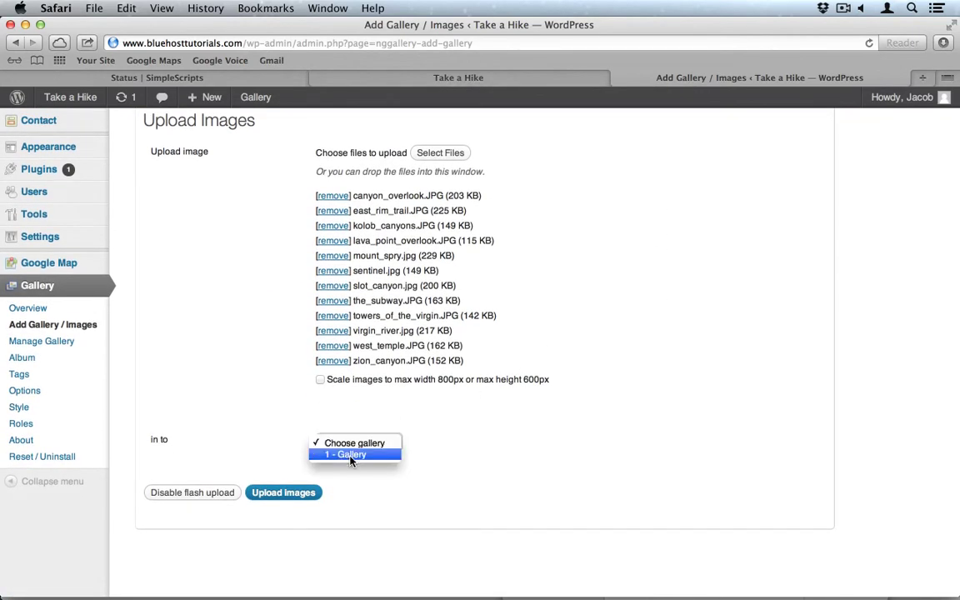
{"action": "left_click", "coordinate": [351, 458]}
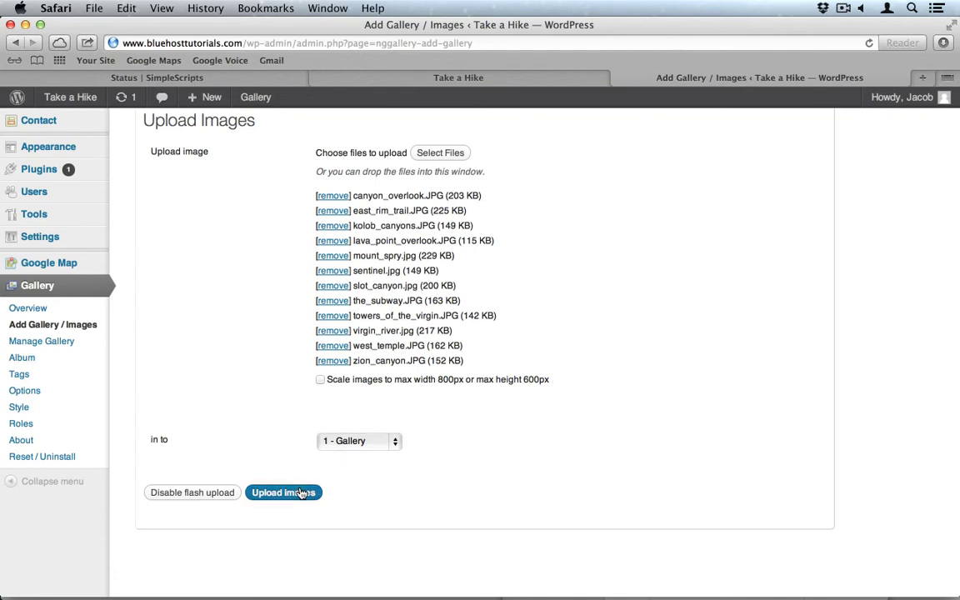
{"action": "left_click", "coordinate": [301, 491]}
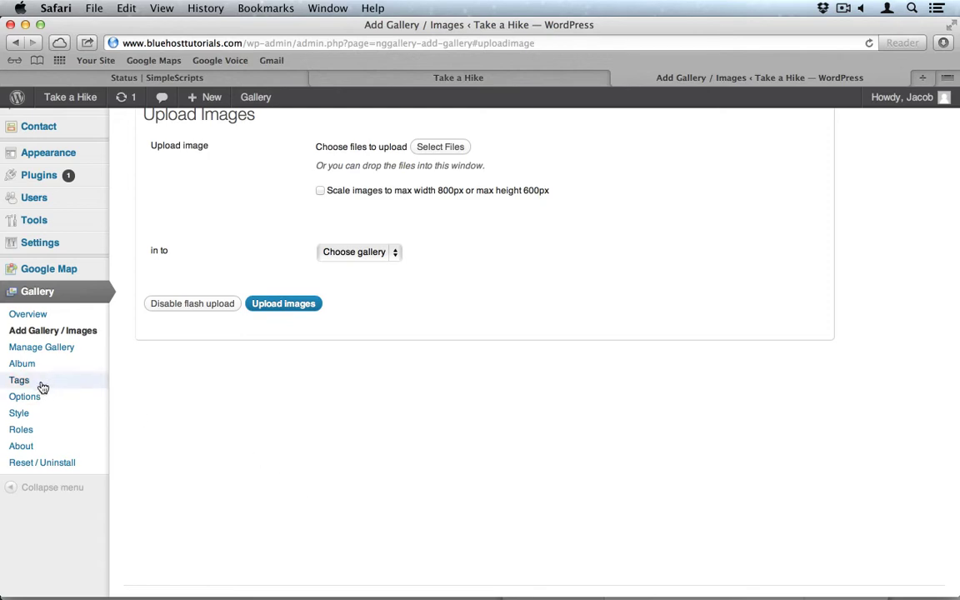
Keep zion_canyon.jpg as preview and add a new Main page (No parent) for Gallery.
{"action": "left_click", "coordinate": [43, 350]}
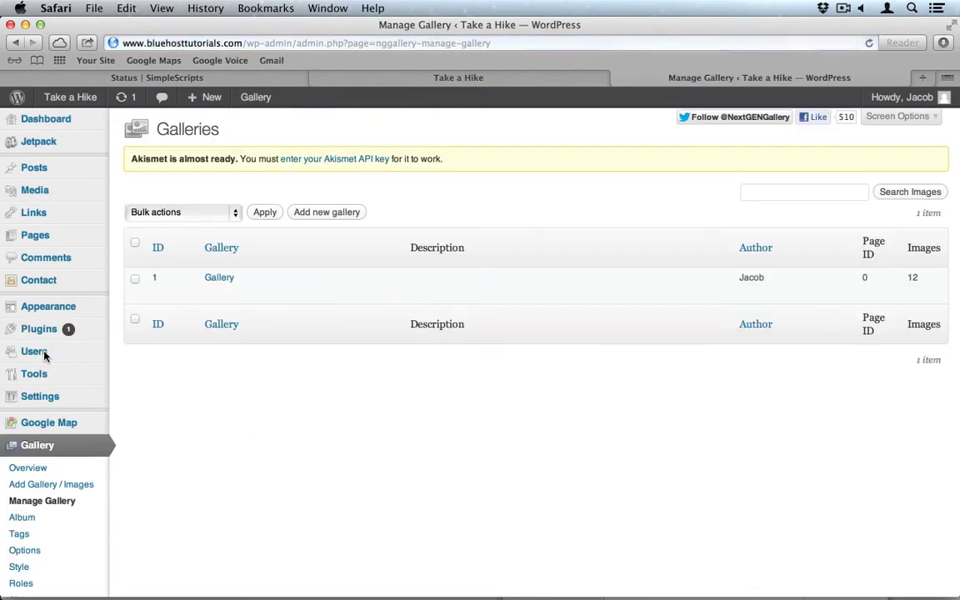
{"action": "left_click", "coordinate": [218, 278]}
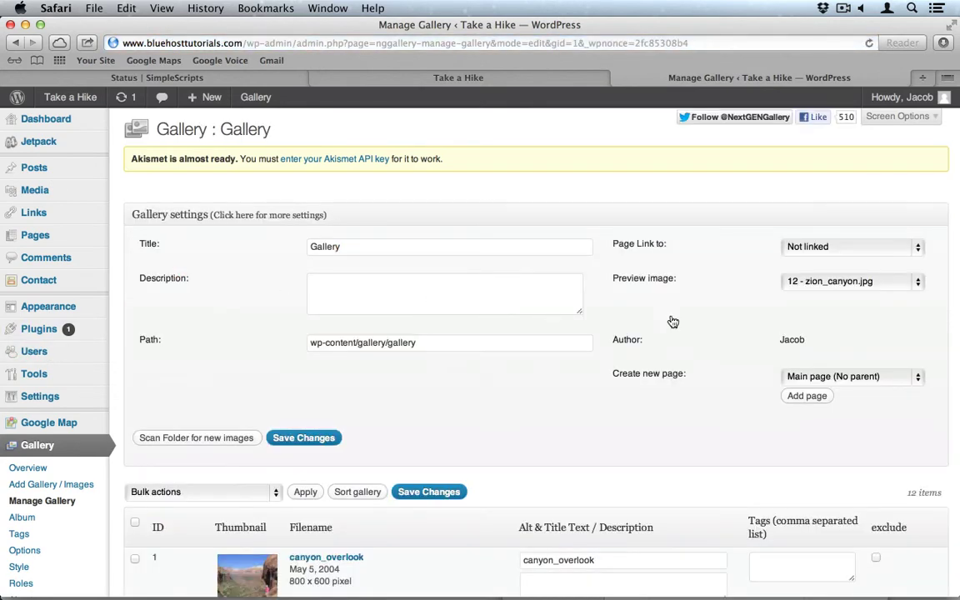
{"action": "scroll", "coordinate": [673, 322], "scroll_direction": "down", "scroll_amount": 3}
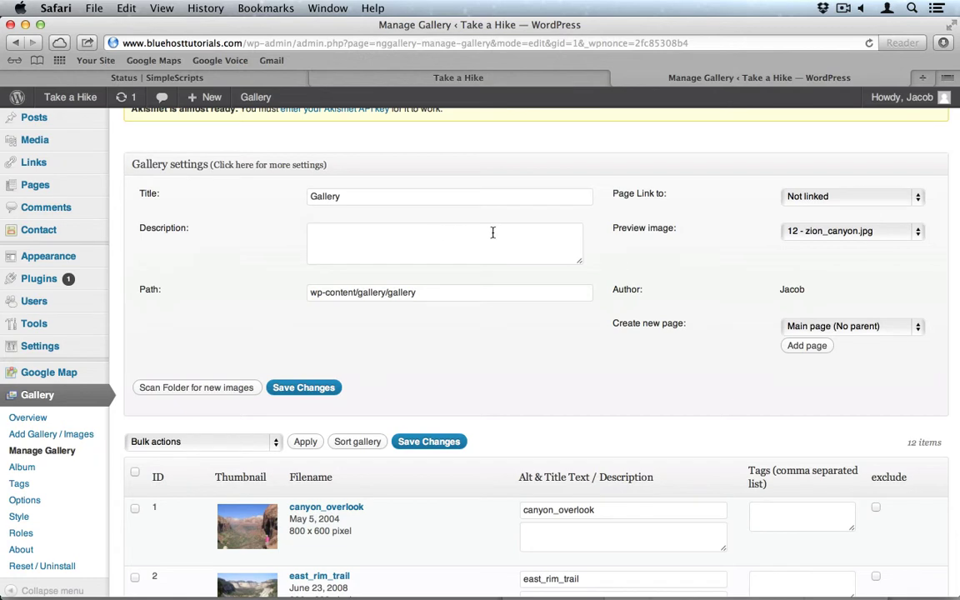
{"action": "left_click", "coordinate": [791, 196]}
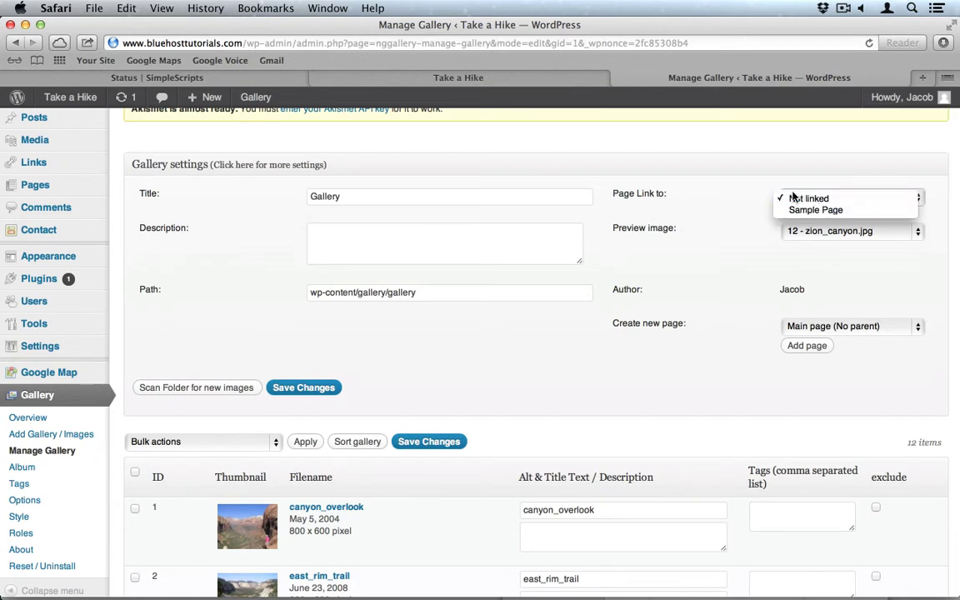
{"action": "left_click", "coordinate": [741, 194]}
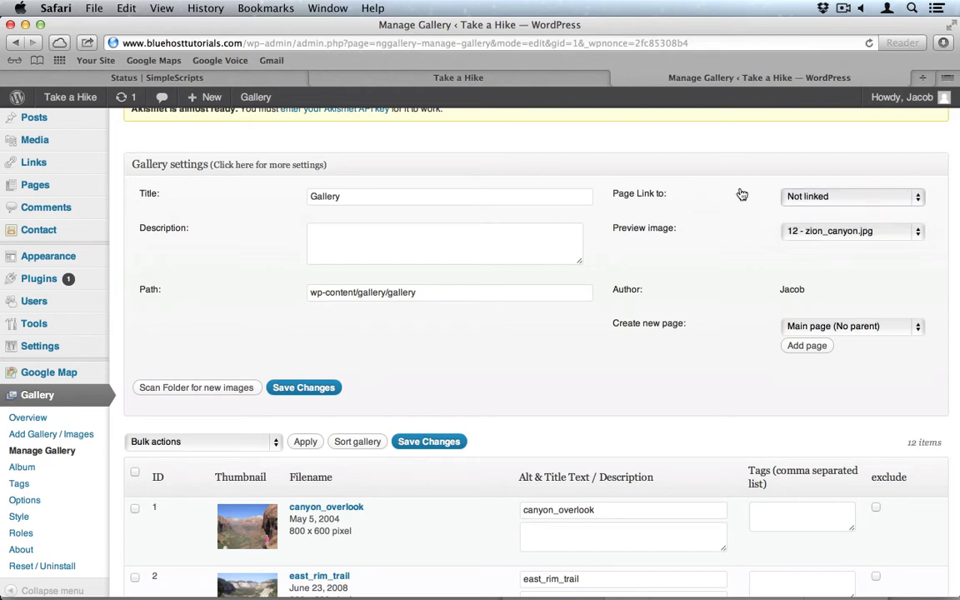
{"action": "left_click", "coordinate": [825, 231]}
{"action": "left_click", "coordinate": [671, 238]}
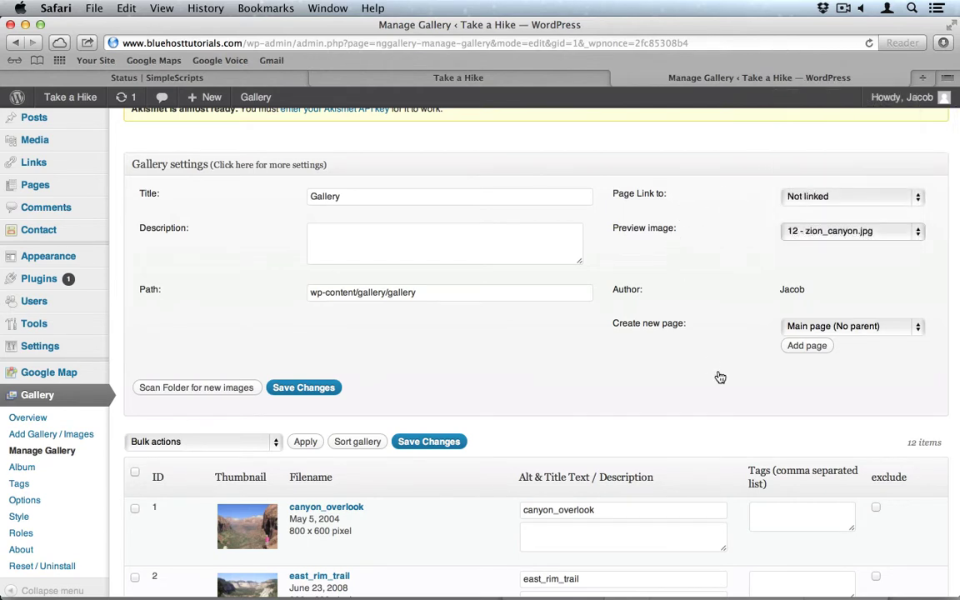
{"action": "left_click", "coordinate": [807, 346]}
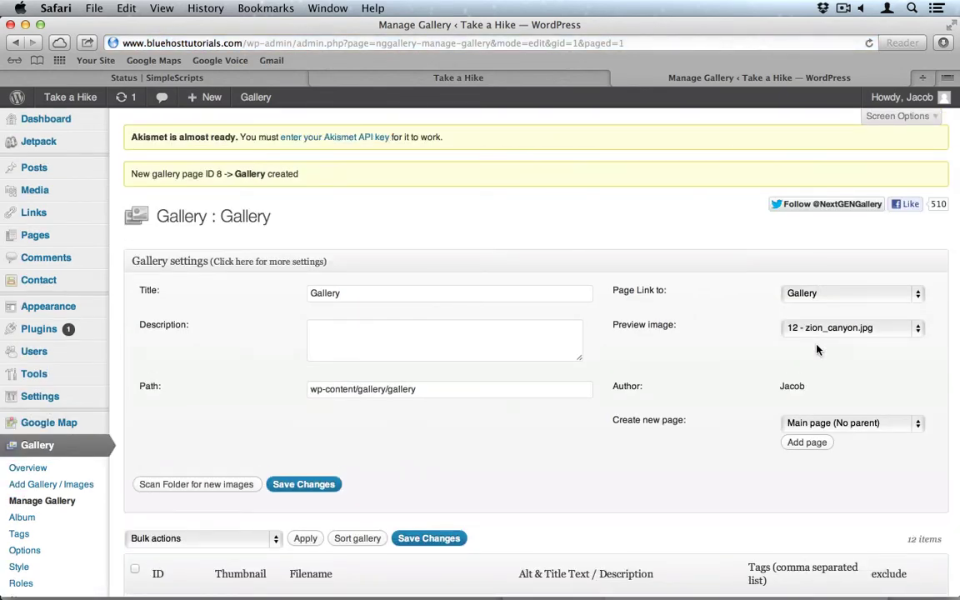
{"action": "left_click", "coordinate": [510, 78]}
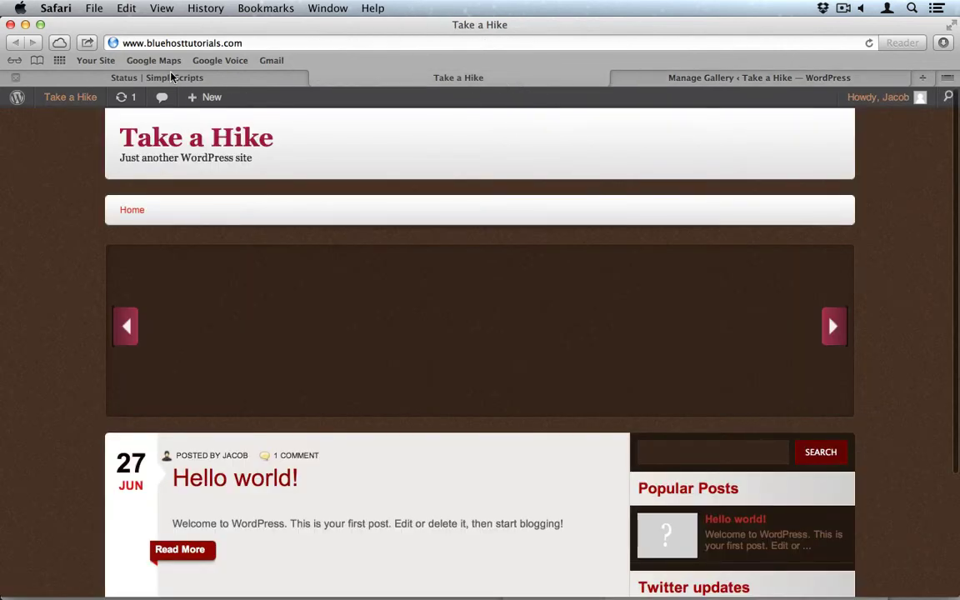
{"action": "left_click", "coordinate": [869, 42]}
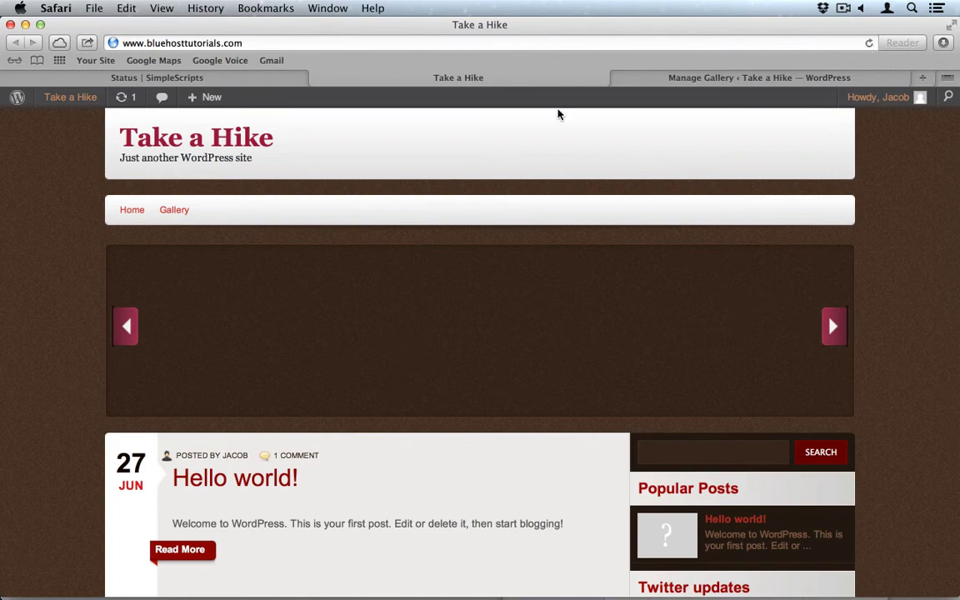
{"action": "left_click", "coordinate": [171, 212]}
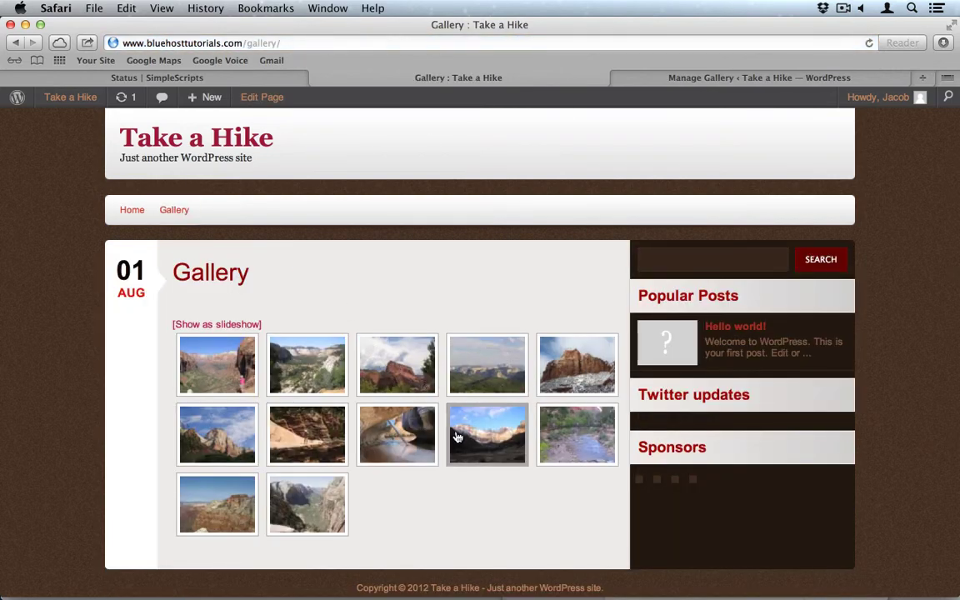
{"action": "left_click", "coordinate": [457, 437]}
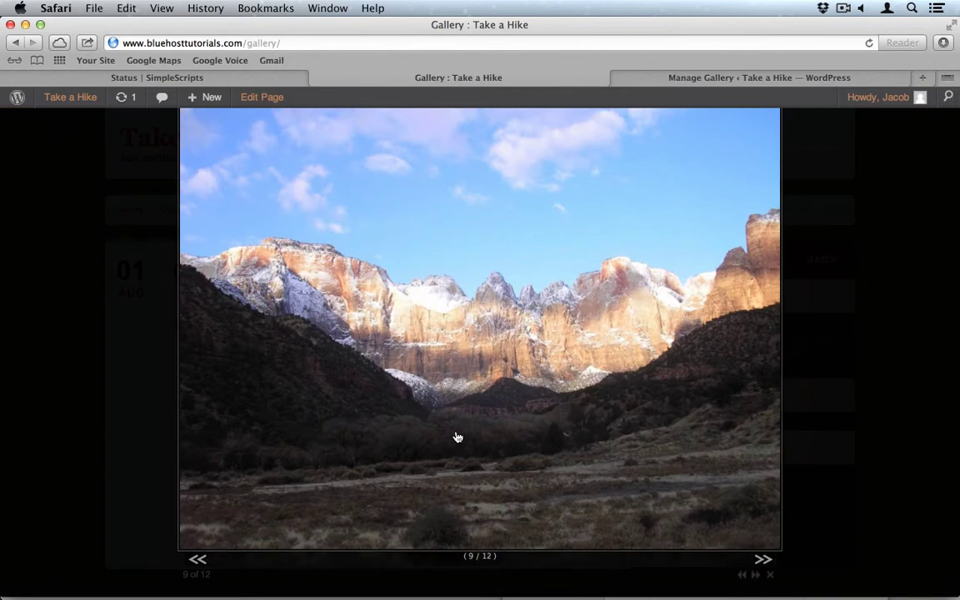
{"action": "left_click", "coordinate": [199, 565]}
{"action": "left_click", "coordinate": [178, 512]}
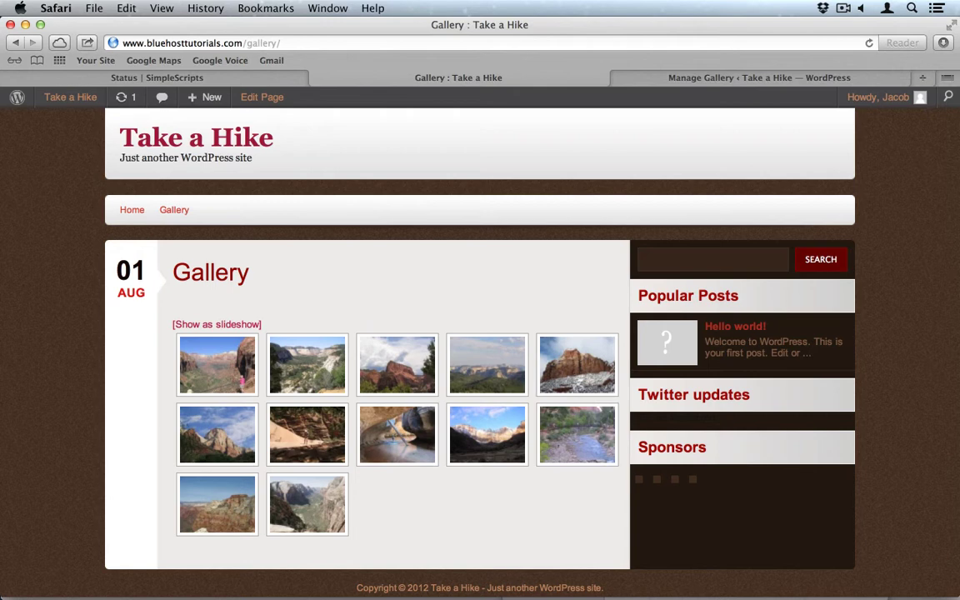
{"action": "left_click", "coordinate": [707, 79]}
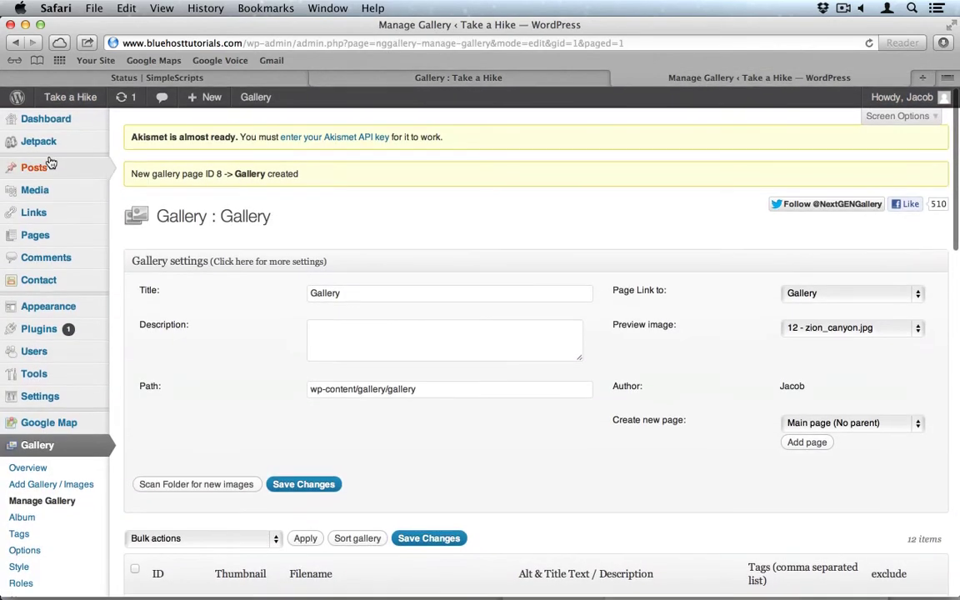
Trash the Hello world! post and begin a new post.
{"action": "left_click", "coordinate": [40, 167]}
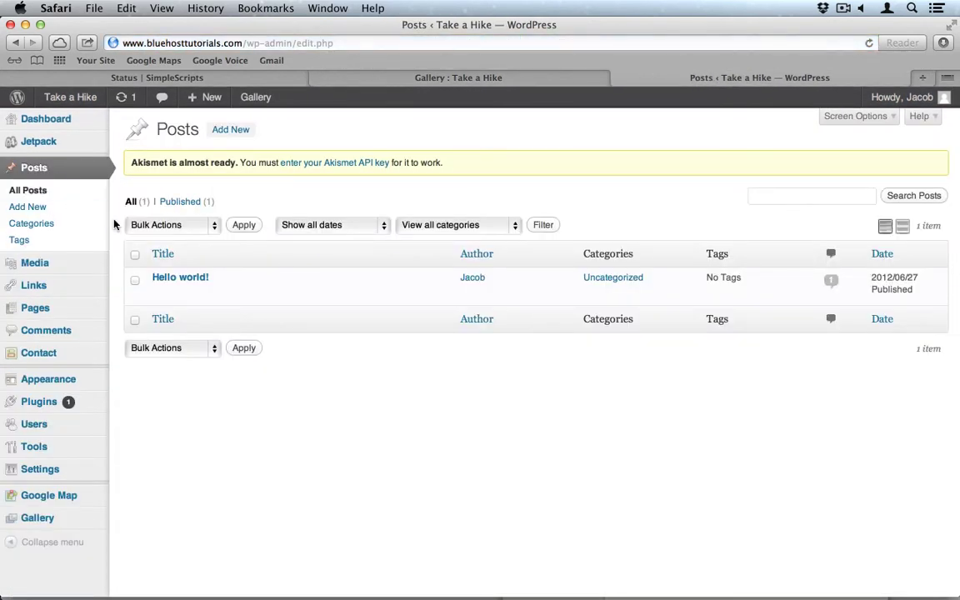
{"action": "left_click", "coordinate": [234, 293]}
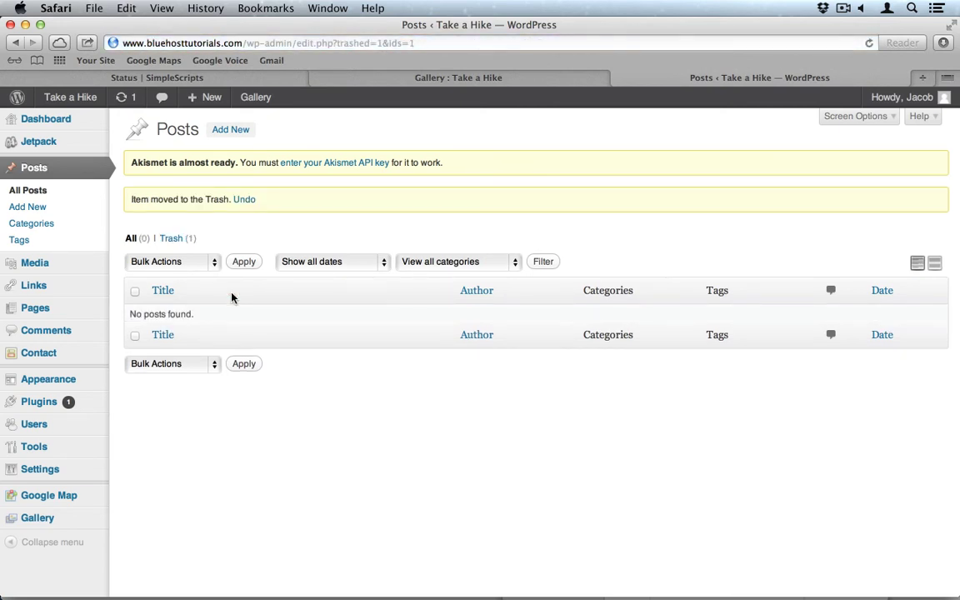
{"action": "left_click", "coordinate": [31, 210]}
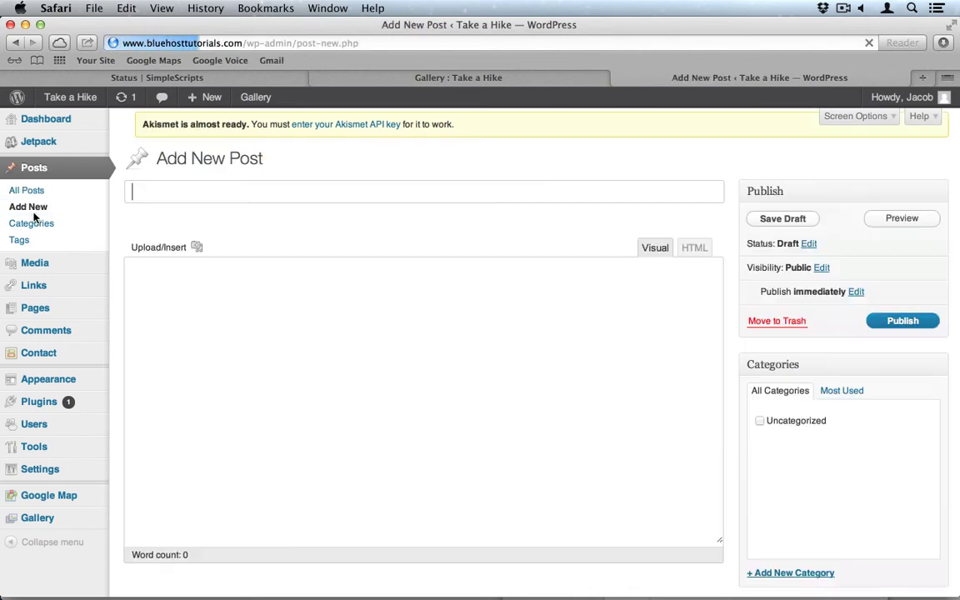
Title the post 'Canyon Overlook' and paste Lorem ipsum placeholder text into the body.
{"action": "type", "text": "Ca"}
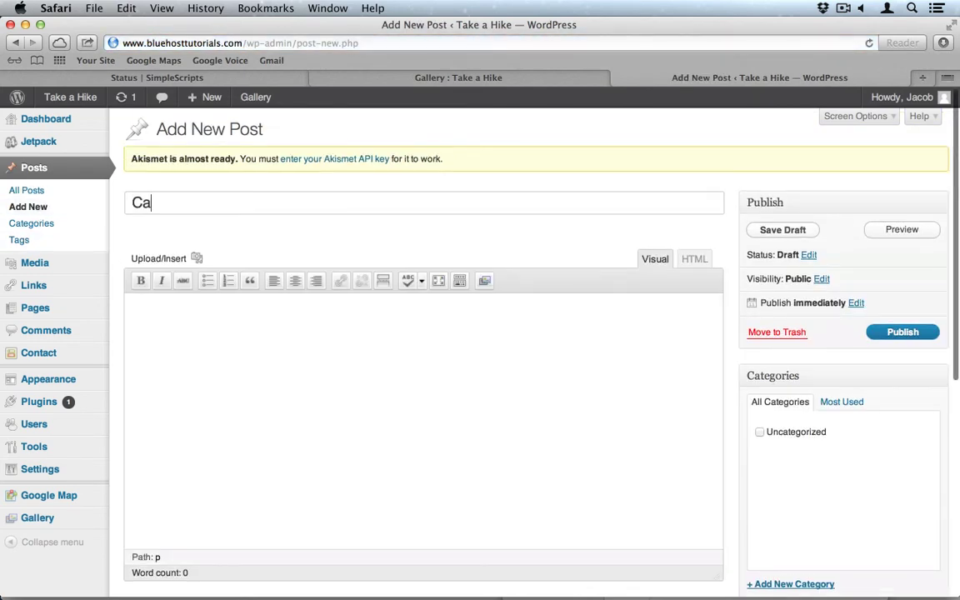
{"action": "type", "text": "nyon Overlook"}
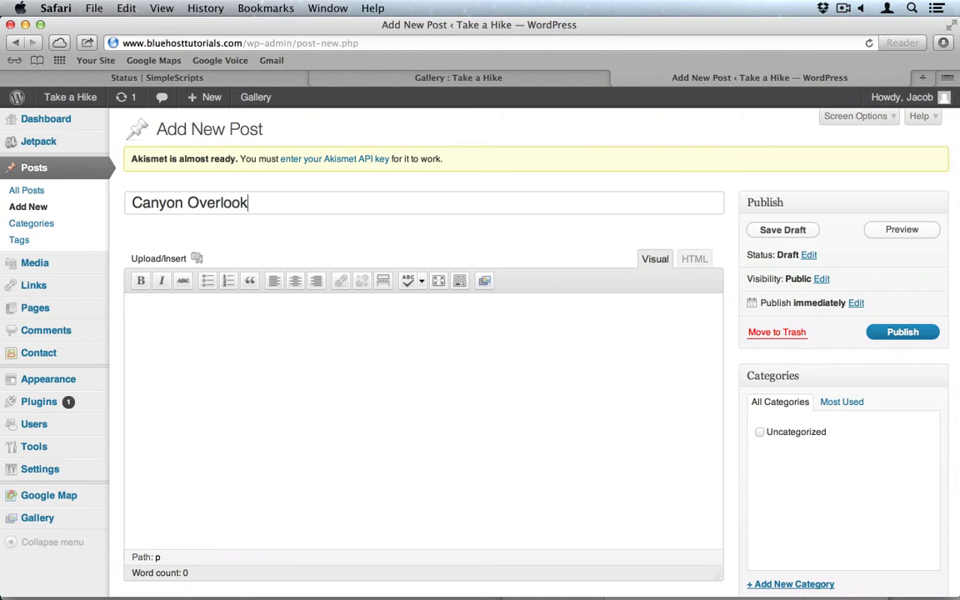
{"action": "key", "text": "super+Tab"}
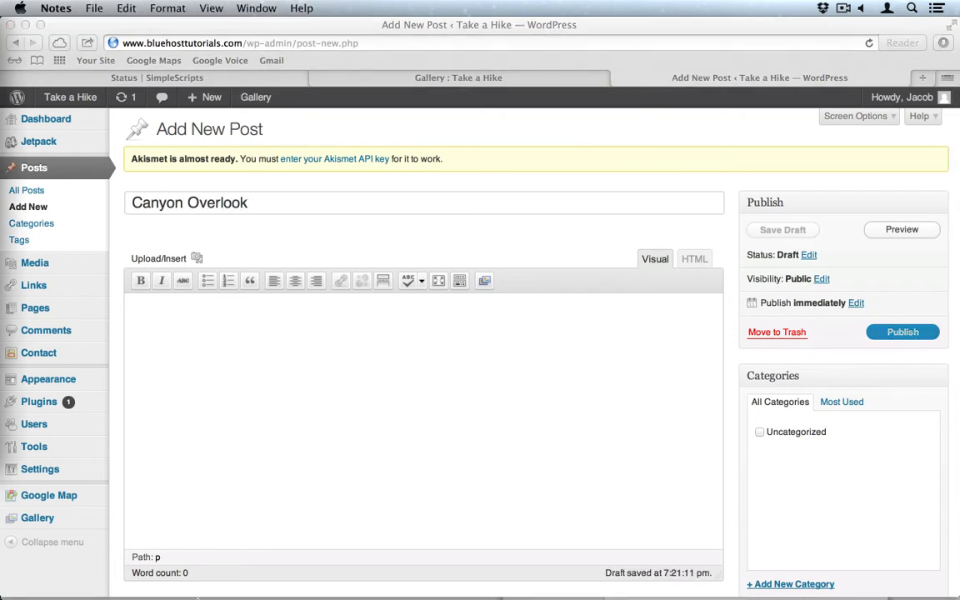
{"action": "key", "text": "super+Tab"}
{"action": "left_click", "coordinate": [293, 497]}
{"action": "type", "text": "Lorem ipsum dolor sit amet, consectetur adipiscing elit. Nulla turpis orci, tincidunt quis gravida sed, laoreet sed leo. Nunc scelerisque lorem erat, vitae hendrerit dolor consequat eget. Donec volutpat dictum ante. Morbi pulvinar nisl ut ligula viverra faucibus. Suspendisse laoreet, arcu suscipit facilisis ultrices, ante nisi ullamcorper quam, quis facilisis turpis velit ut nisl. Donec sed orci id magna gravida porta. Proin iaculis accumsan ipsum, dignissim semper sem laoreet id. Aliquam elit est, mattis nec feugiat sit amet, viverra nec odio."}
{"action": "scroll", "coordinate": [560, 483], "scroll_direction": "down", "scroll_amount": 3}
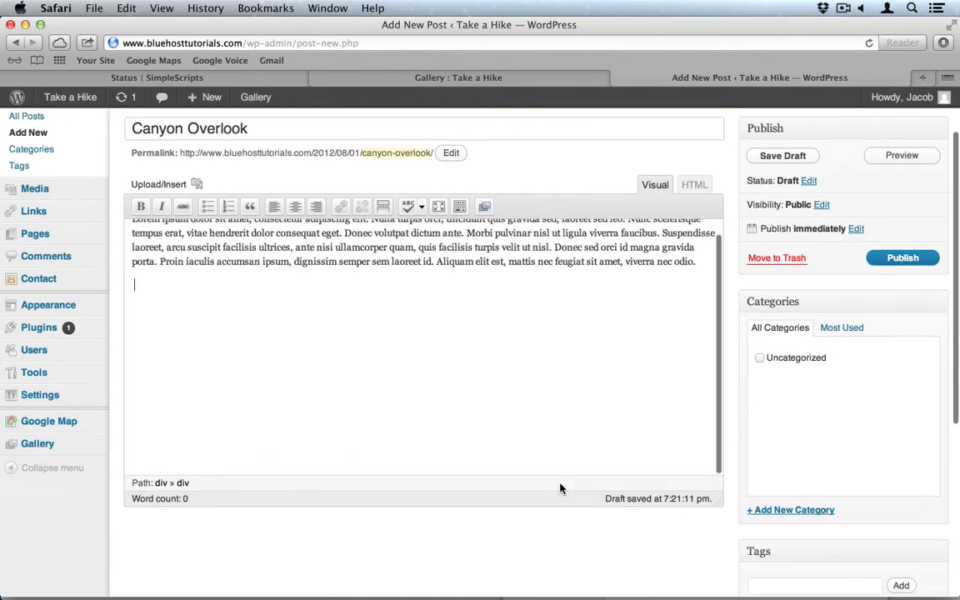
Create a new Tours category and check it for the post.
{"action": "left_click", "coordinate": [799, 510]}
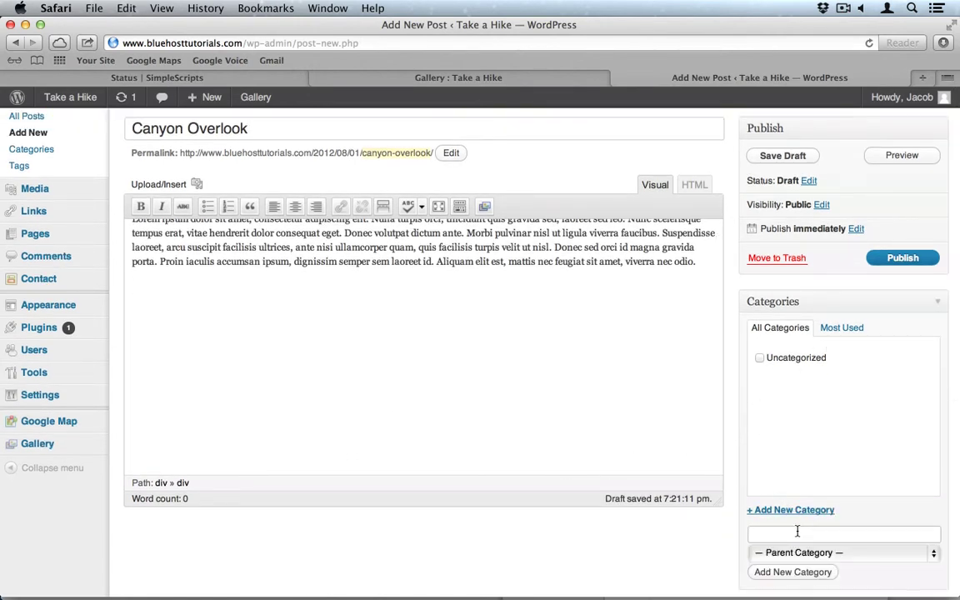
{"action": "type", "text": "Tours"}
{"action": "left_click", "coordinate": [797, 573]}
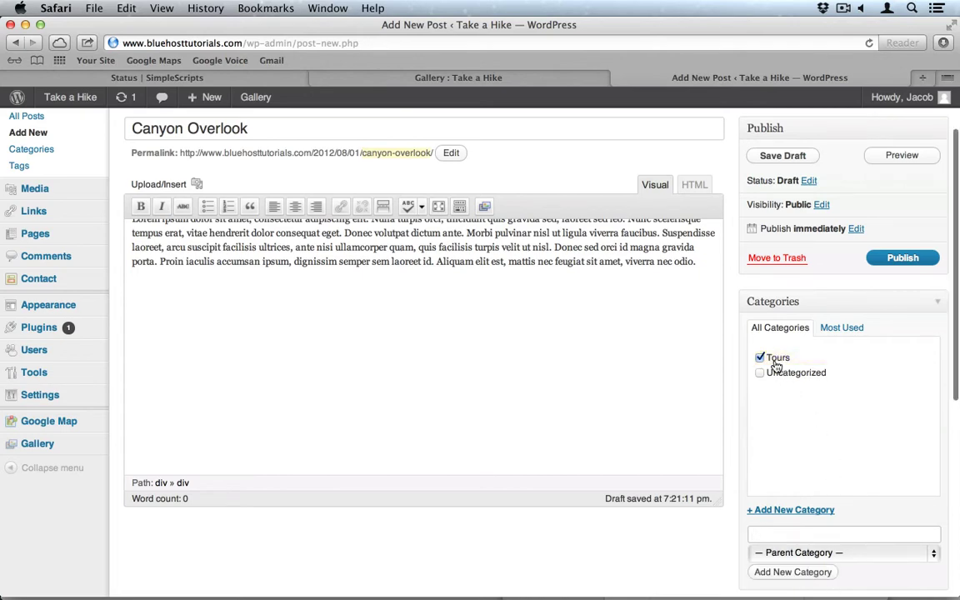
{"action": "scroll", "coordinate": [780, 436], "scroll_direction": "down", "scroll_amount": 4}
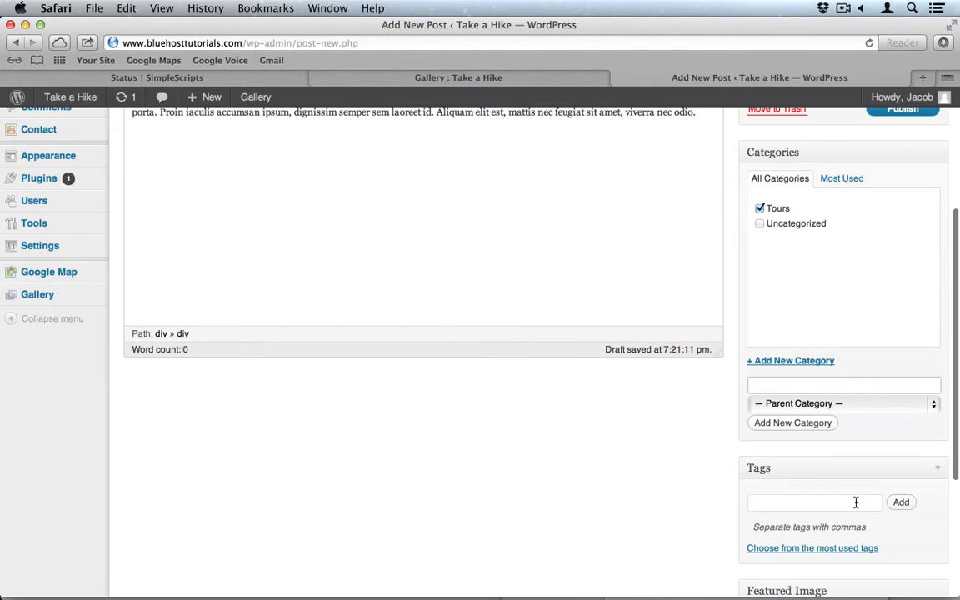
{"action": "scroll", "coordinate": [855, 499], "scroll_direction": "down", "scroll_amount": 4}
{"action": "scroll", "coordinate": [855, 506], "scroll_direction": "up", "scroll_amount": 4}
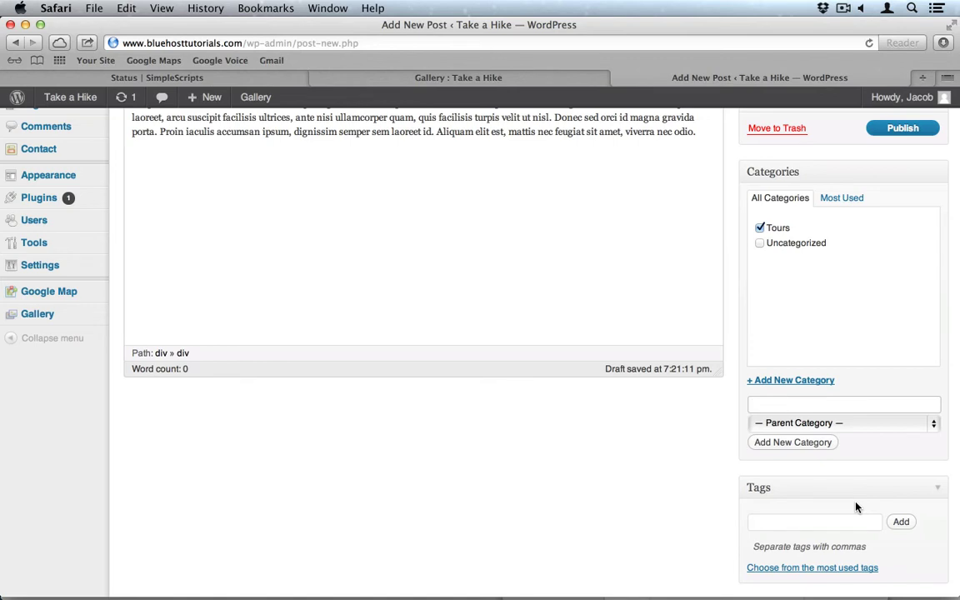
{"action": "scroll", "coordinate": [855, 507], "scroll_direction": "down", "scroll_amount": 1}
{"action": "scroll", "coordinate": [855, 506], "scroll_direction": "down", "scroll_amount": 5}
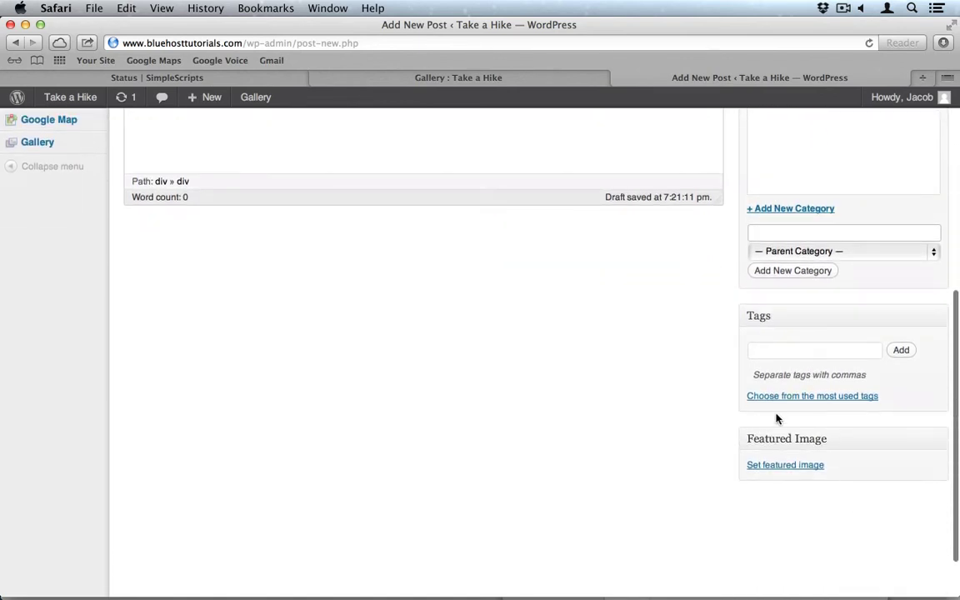
Open the featured image chooser and browse the NextGEN gallery named Gallery.
{"action": "left_click", "coordinate": [782, 466]}
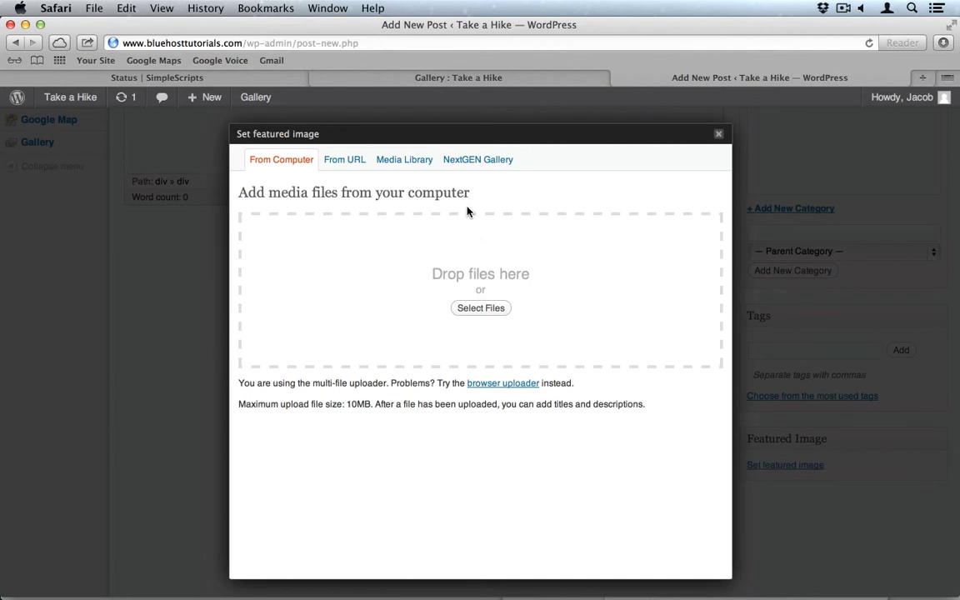
{"action": "left_click", "coordinate": [477, 167]}
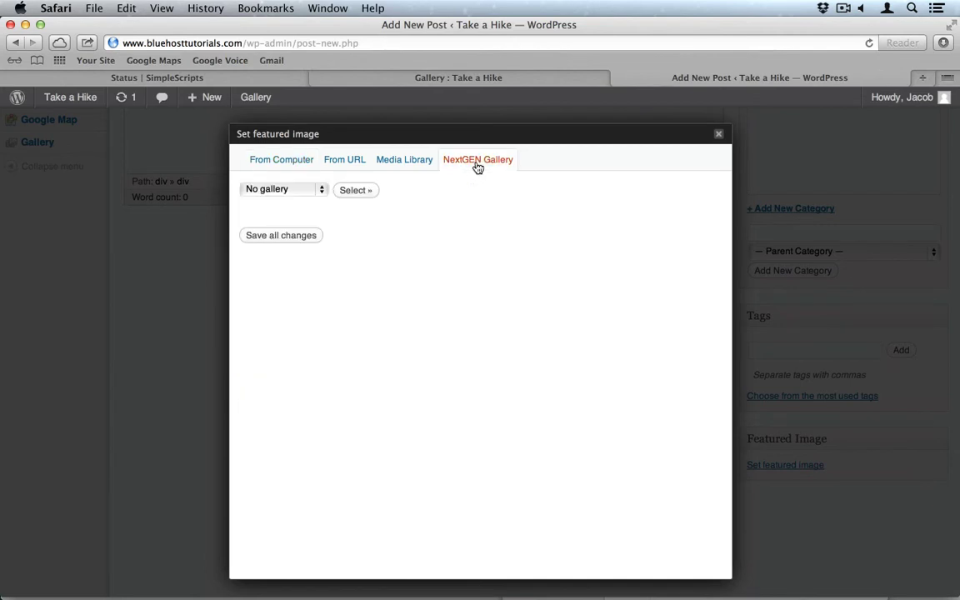
{"action": "left_click", "coordinate": [310, 190]}
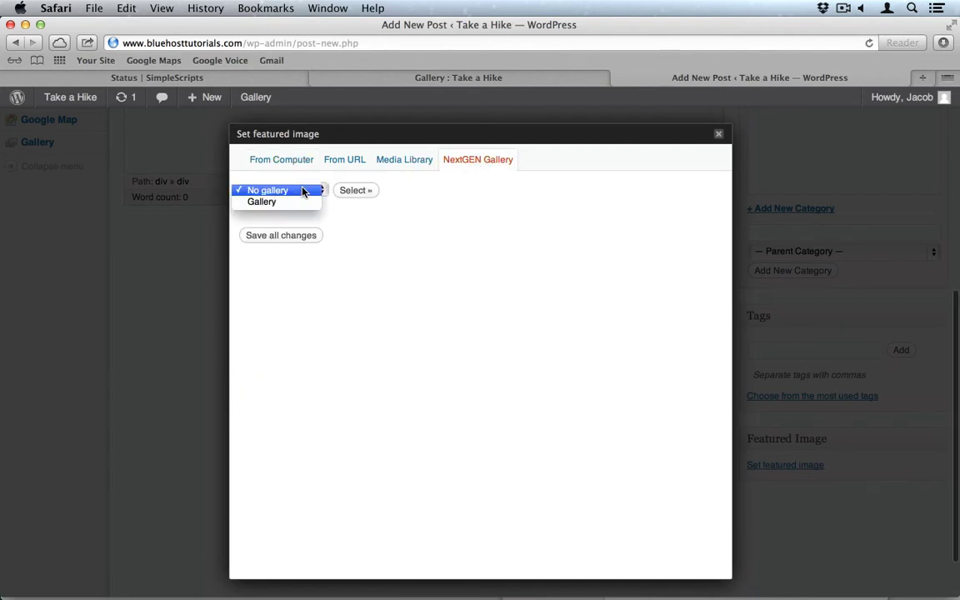
{"action": "left_click", "coordinate": [284, 203]}
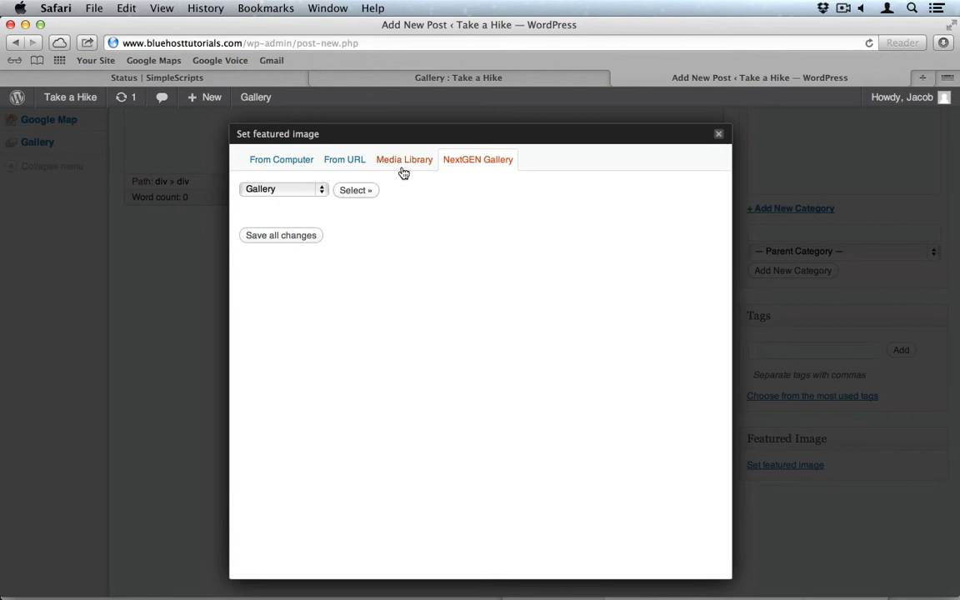
Upload all twelve Zion images from the computer to the media library.
{"action": "left_click", "coordinate": [294, 161]}
{"action": "left_click", "coordinate": [479, 308]}
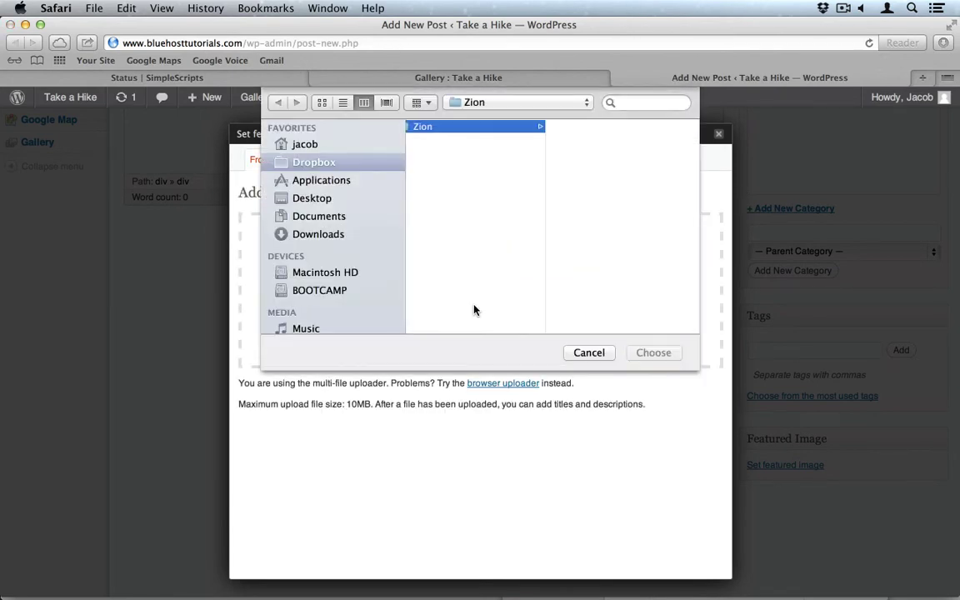
{"action": "left_click", "coordinate": [585, 140]}
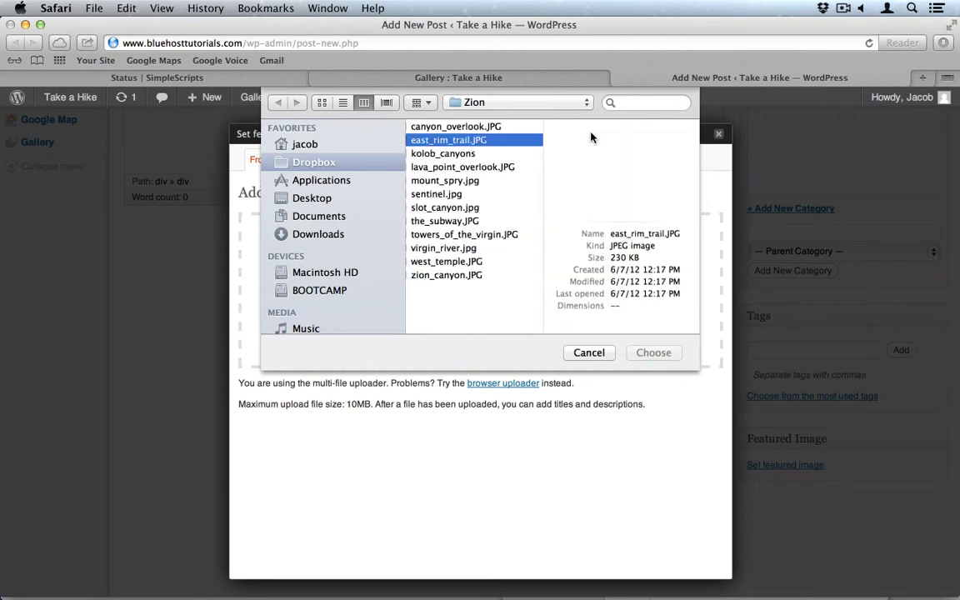
{"action": "left_click", "coordinate": [524, 125]}
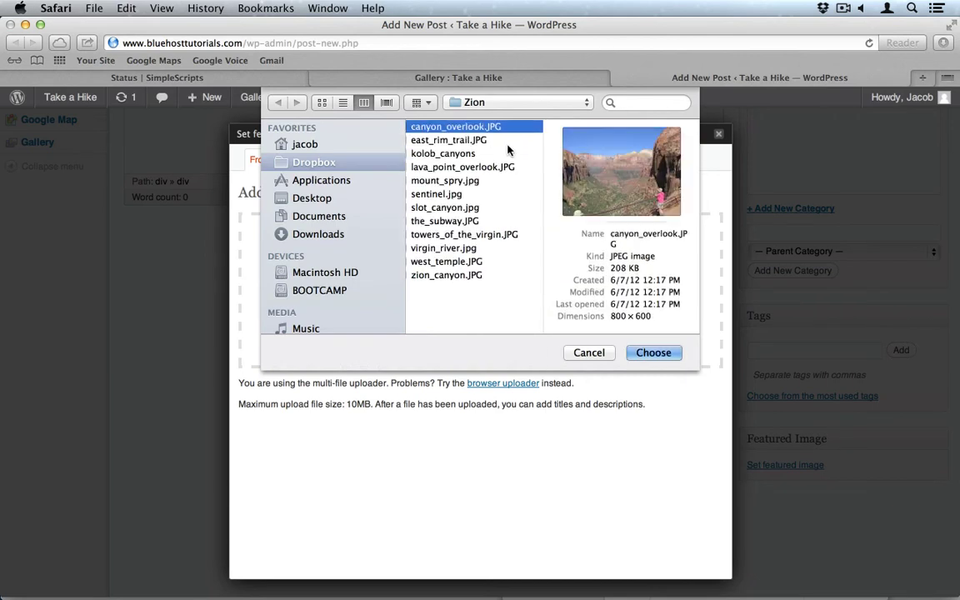
{"action": "left_click", "coordinate": [451, 275], "text": "shift"}
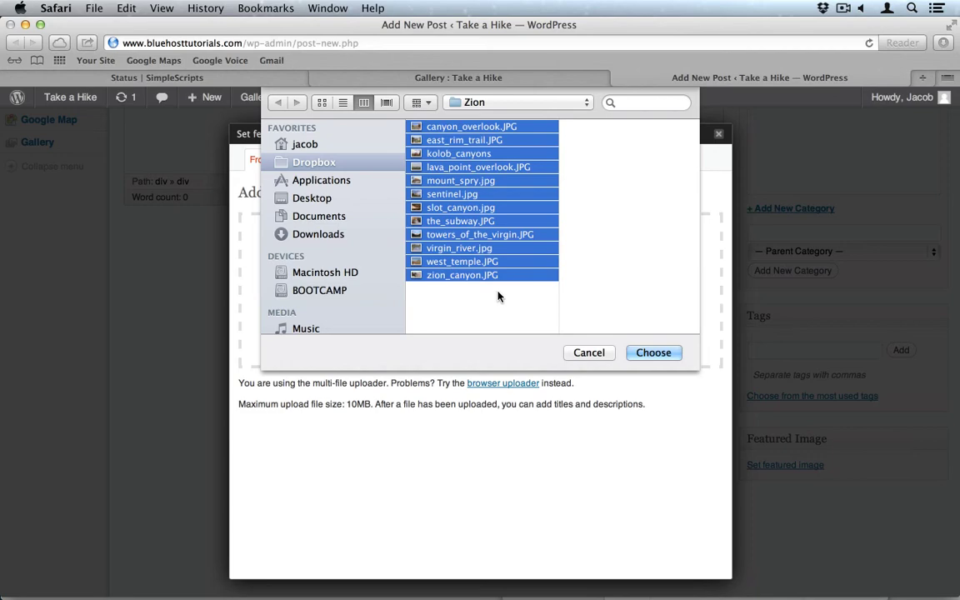
{"action": "left_click", "coordinate": [653, 354]}
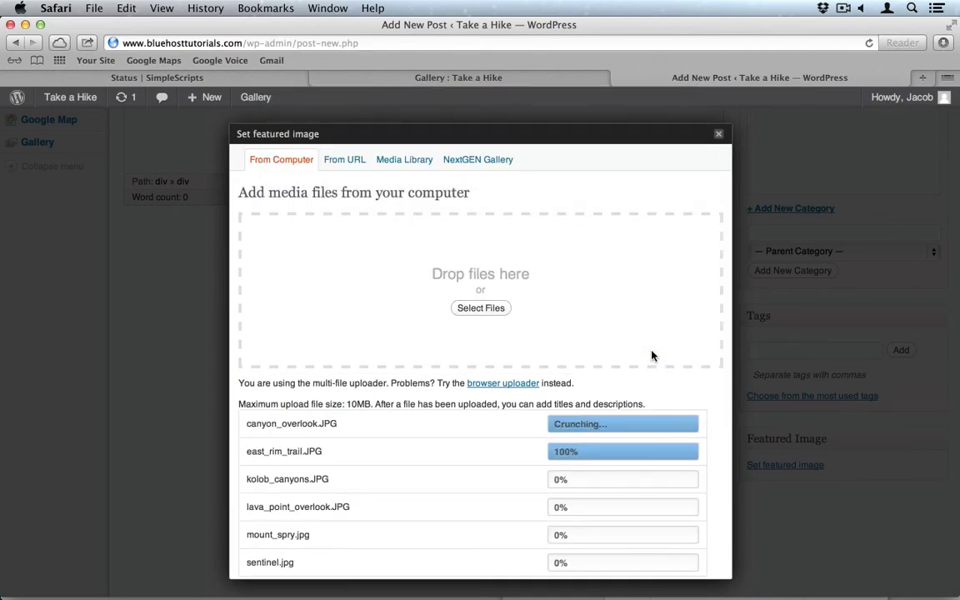
{"action": "scroll", "coordinate": [490, 404], "scroll_direction": "down", "scroll_amount": 5}
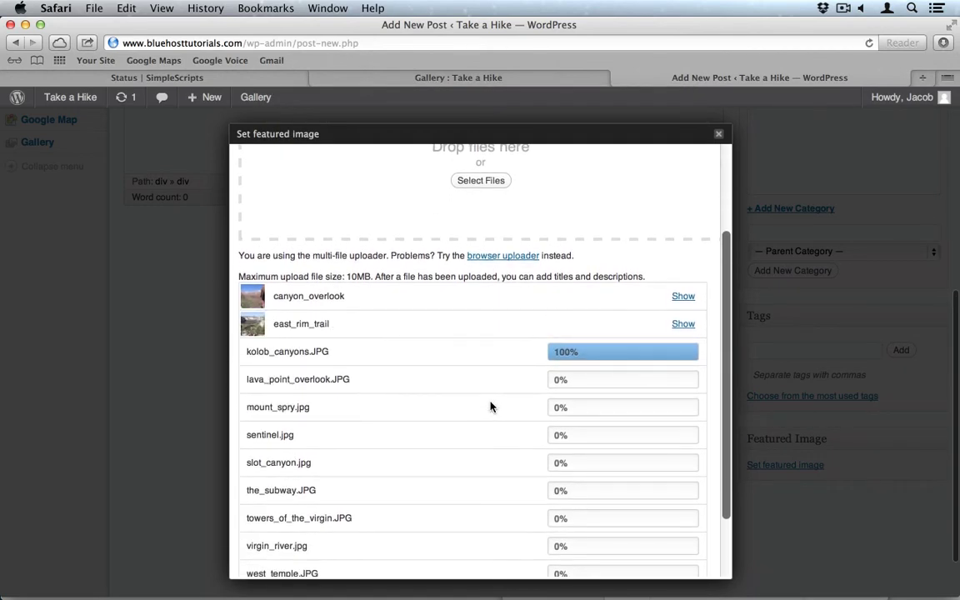
{"action": "scroll", "coordinate": [490, 406], "scroll_direction": "down", "scroll_amount": 2}
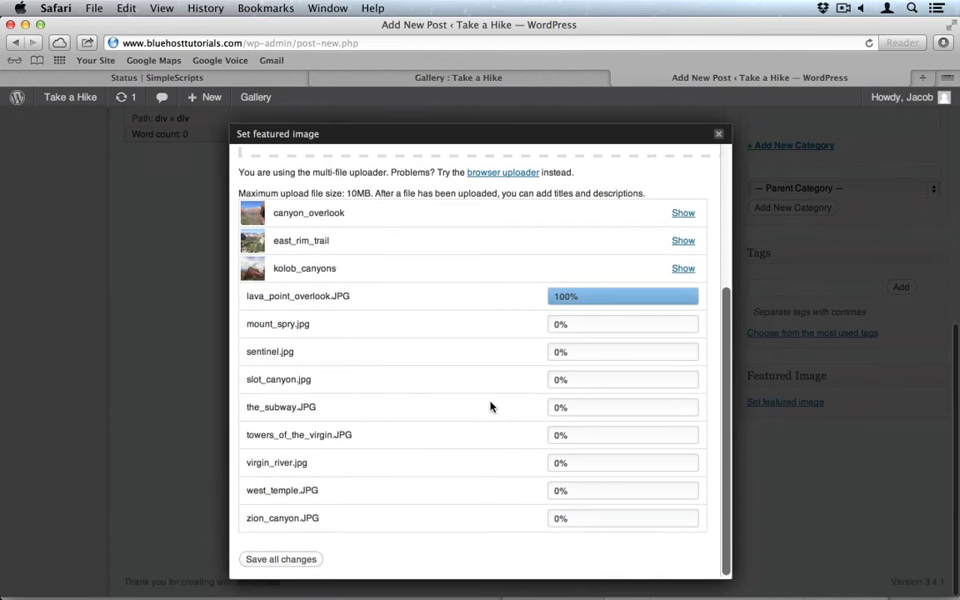
{"action": "scroll", "coordinate": [490, 406], "scroll_direction": "up", "scroll_amount": 6}
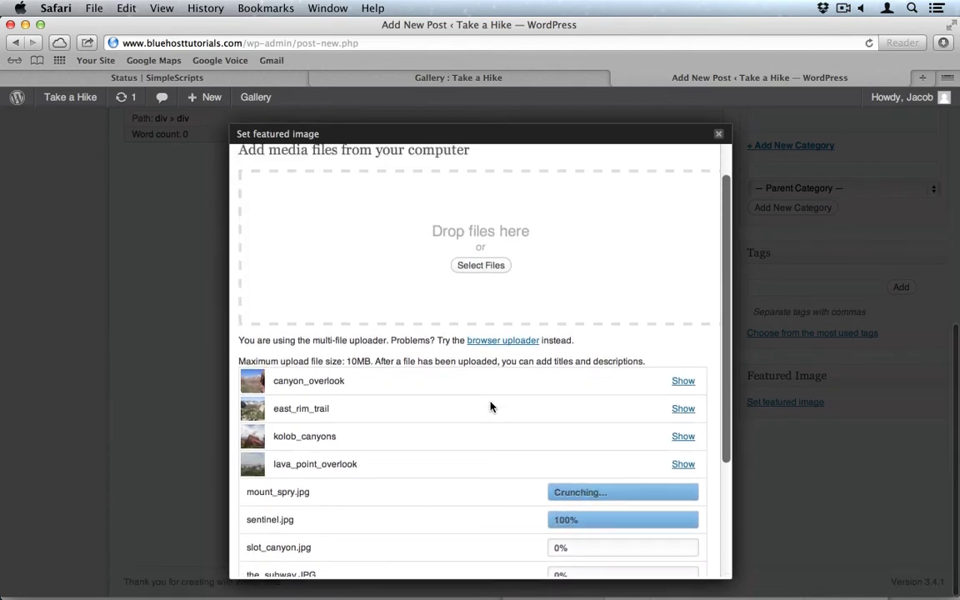
Set canyon_overlook as the post's featured image and close the media window.
{"action": "left_click", "coordinate": [683, 381]}
{"action": "scroll", "coordinate": [551, 398], "scroll_direction": "down", "scroll_amount": 8}
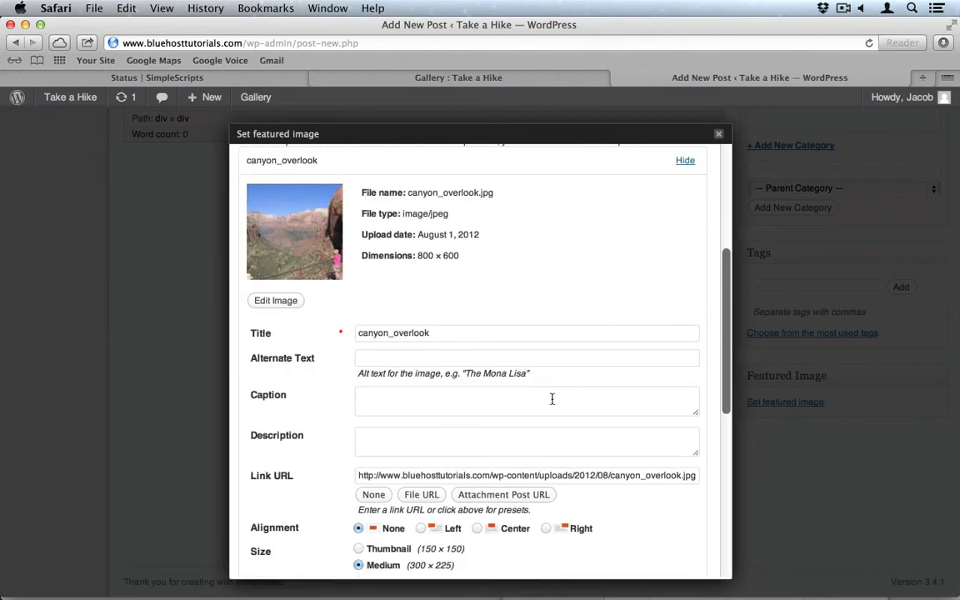
{"action": "scroll", "coordinate": [333, 366], "scroll_direction": "down", "scroll_amount": 7}
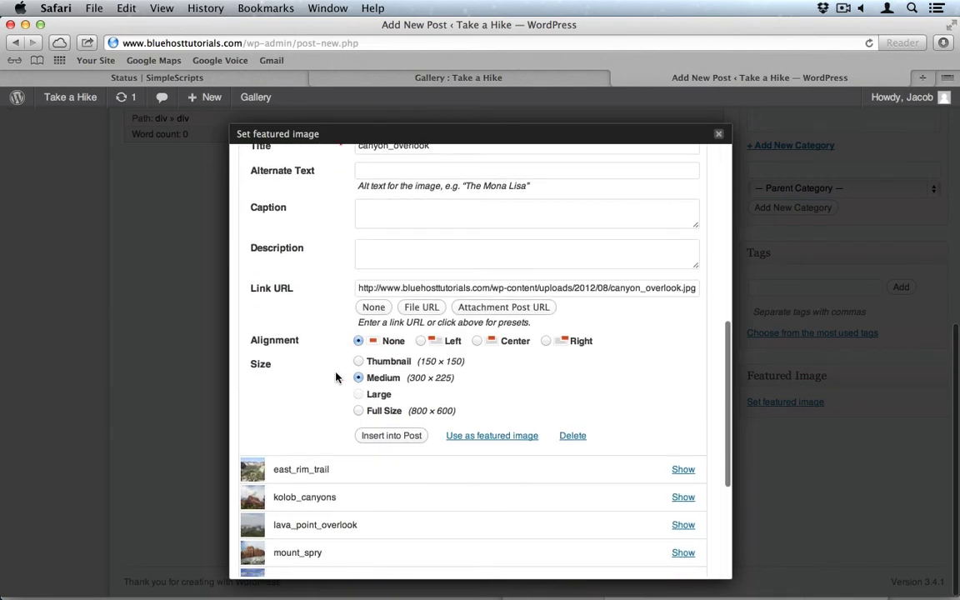
{"action": "left_click", "coordinate": [468, 434]}
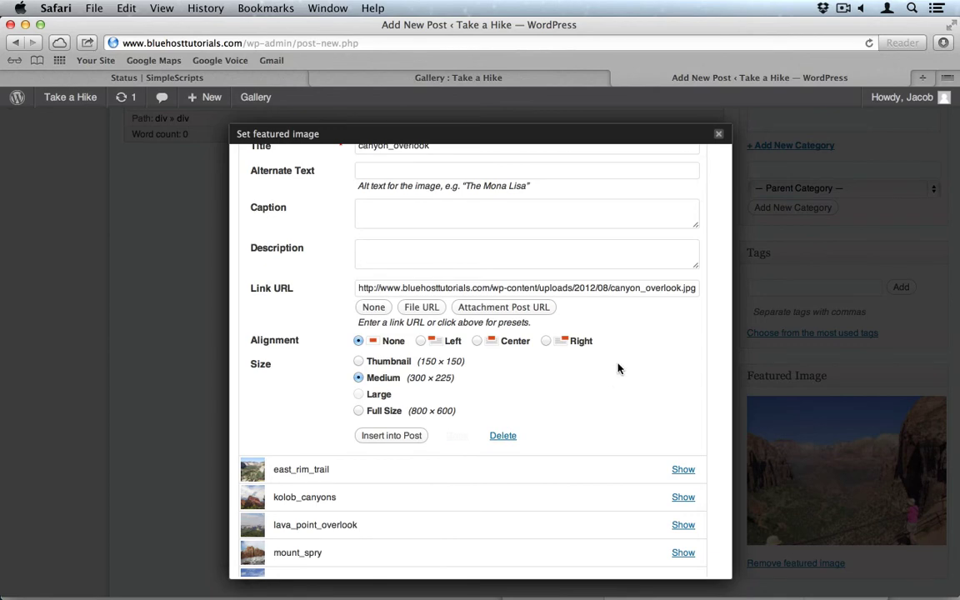
{"action": "scroll", "coordinate": [660, 346], "scroll_direction": "down", "scroll_amount": 5}
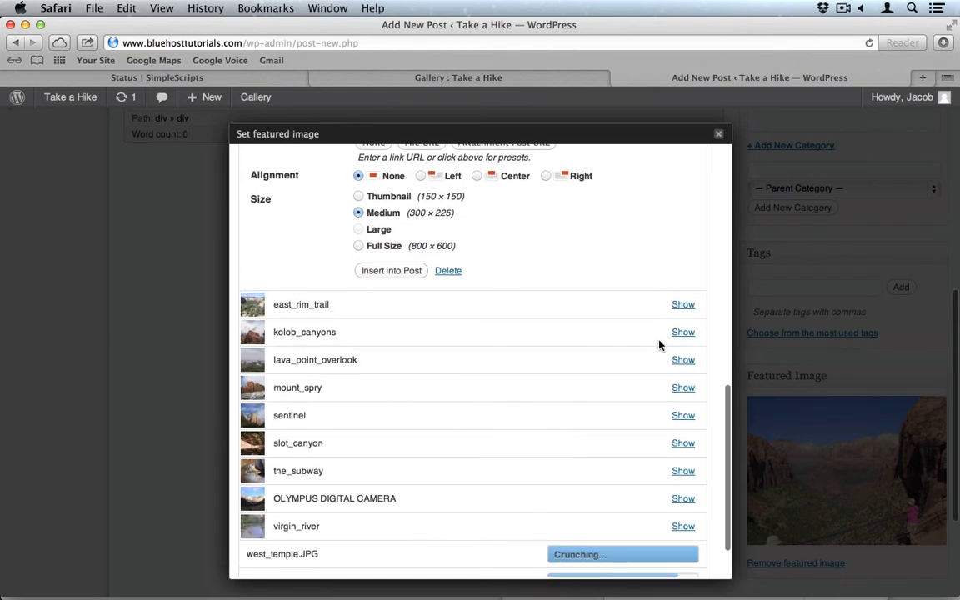
{"action": "scroll", "coordinate": [665, 325], "scroll_direction": "down", "scroll_amount": 3}
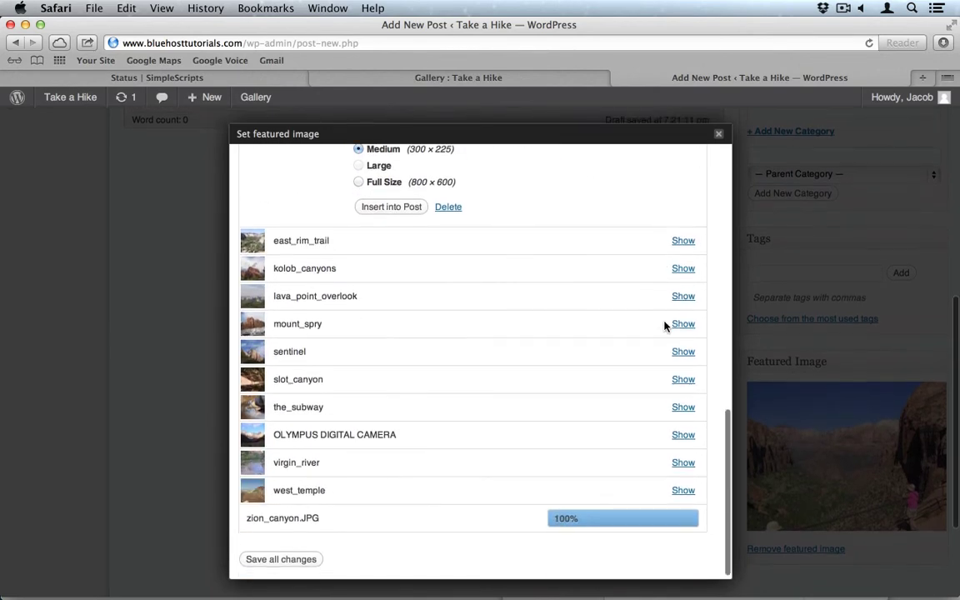
{"action": "left_click", "coordinate": [719, 135]}
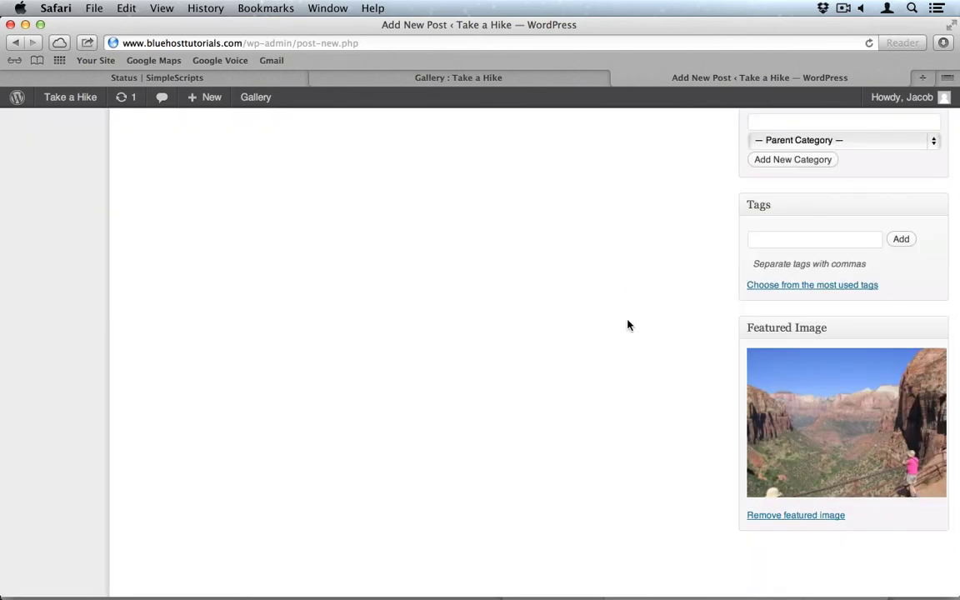
Publish the Canyon Overlook post and start a new post.
{"action": "scroll", "coordinate": [628, 326], "scroll_direction": "up", "scroll_amount": 8}
{"action": "left_click", "coordinate": [900, 232]}
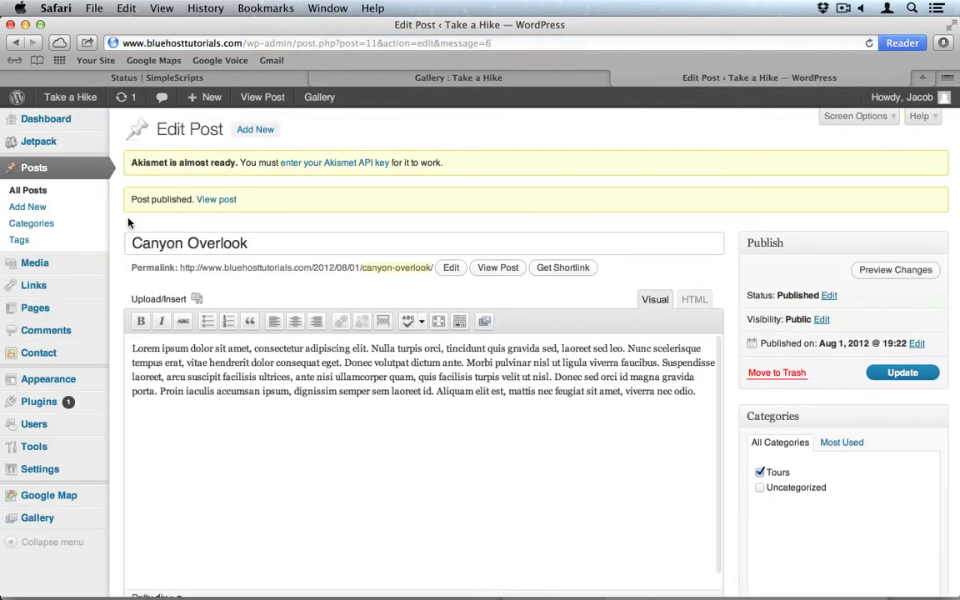
{"action": "left_click", "coordinate": [75, 213]}
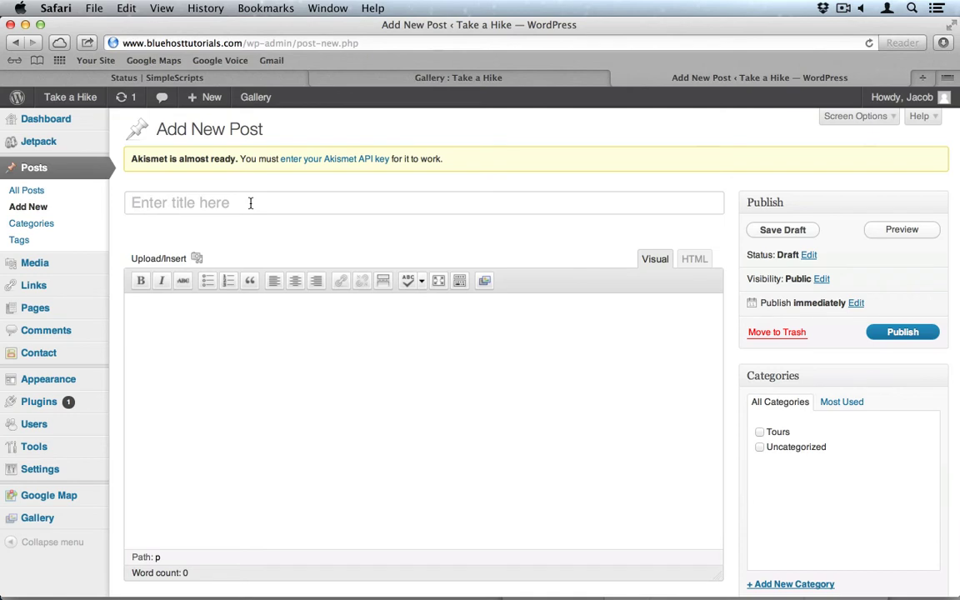
Title the new post 'Zion Canyon', paste lorem ipsum into the body, and file it under Tours.
{"action": "left_click", "coordinate": [250, 203]}
{"action": "type", "text": "Zion Ca"}
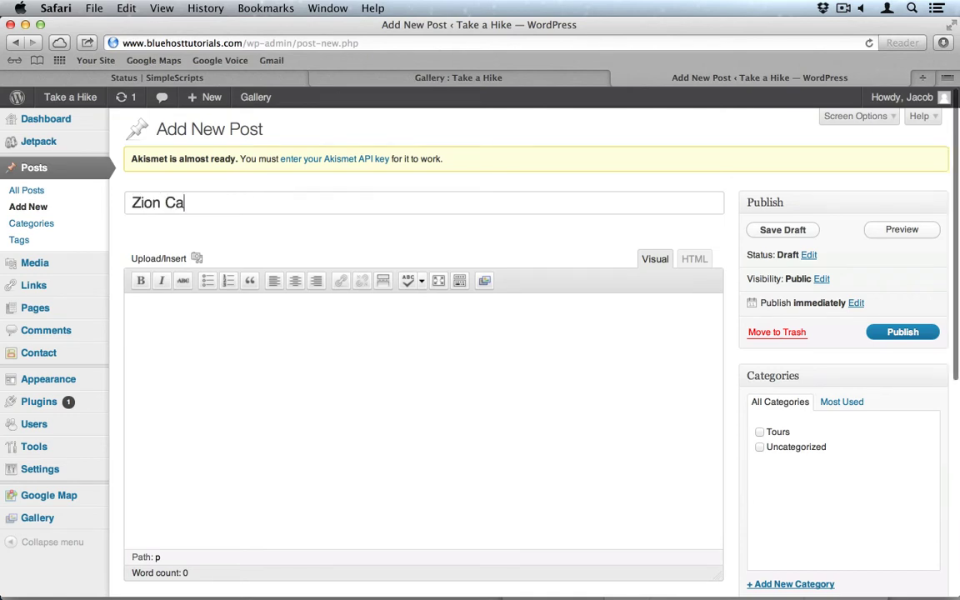
{"action": "type", "text": "nyon"}
{"action": "left_click", "coordinate": [284, 302]}
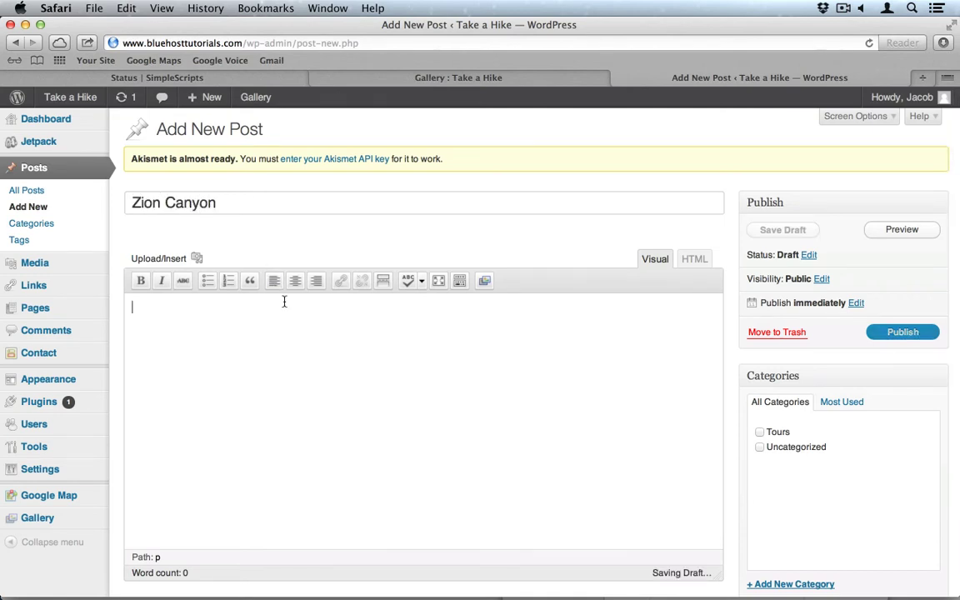
{"action": "type", "text": "Lorem ipsum dolor sit amet, consectetur adipiscing elit. Nulla turpis orci, tincidunt quis gravida sed, laoreet sed leo. Nunc scelerisque tempus erat, vitae hendrerit dolor consequat eget. Donec volutpat dictum ante. Morbi pulvinar nisl ut ligula viverra faucibus. Suspendisse laoreet, arcu suscipit facilisis ultrices, ante nisi ullamcorper quam, quis facilisis turpis velit ut nisl. Donec sed orci id magna gravida porta. Proin iaculis accumsan ipsum, dignissim semper sem laoreet id. Aliquam elit est, mattis nec feugiat sit amet, viverra nec odio."}
{"action": "scroll", "coordinate": [756, 359], "scroll_direction": "down", "scroll_amount": 3}
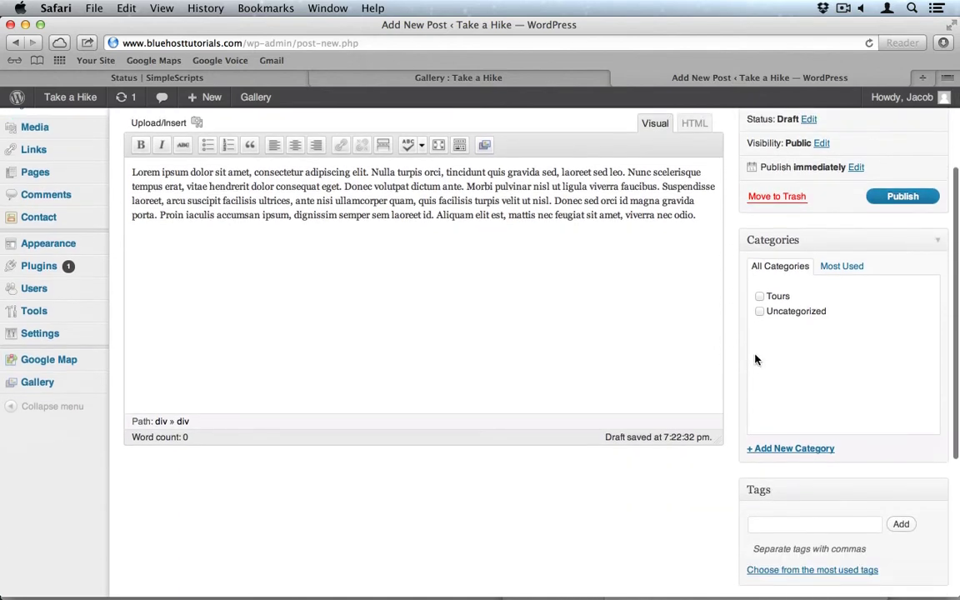
{"action": "left_click", "coordinate": [760, 297]}
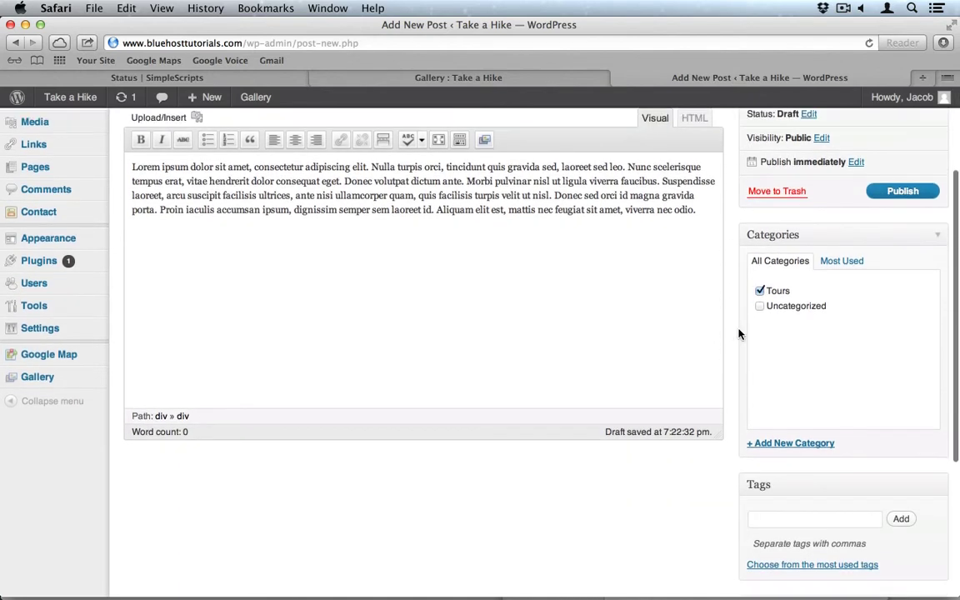
{"action": "scroll", "coordinate": [740, 332], "scroll_direction": "down", "scroll_amount": 3}
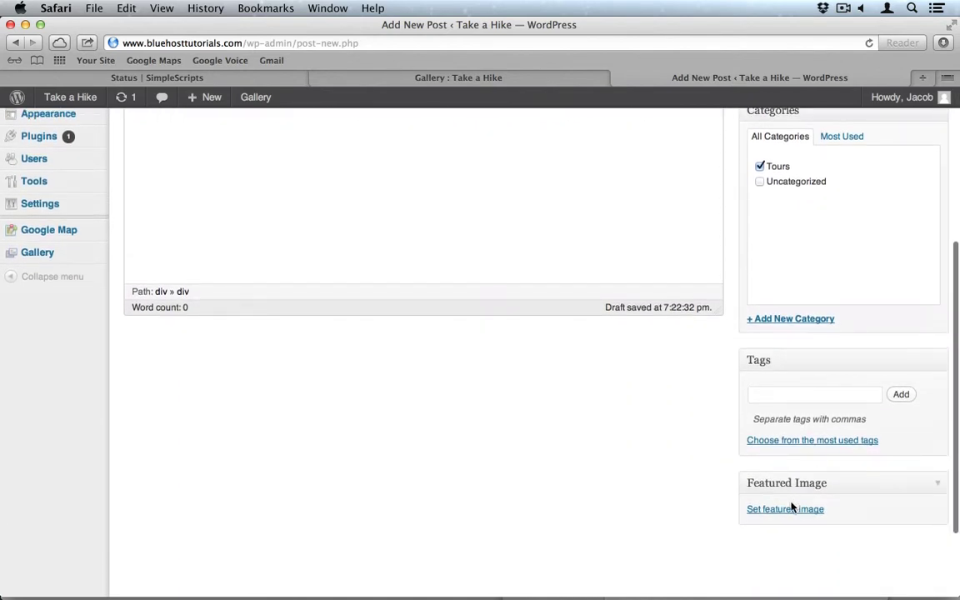
{"action": "left_click", "coordinate": [769, 510]}
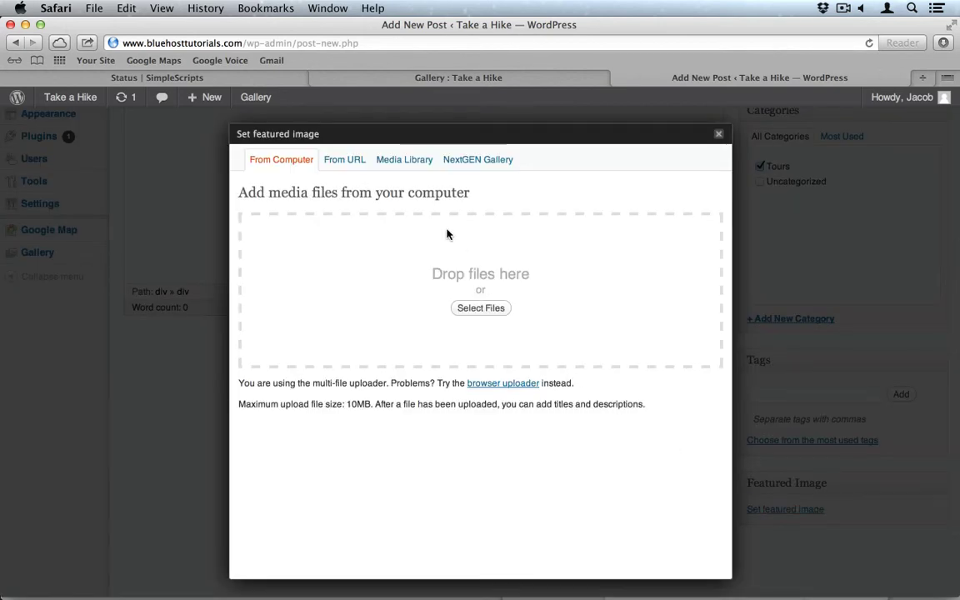
Set zion_canyon, from page two of the Media Library, as the post's featured image.
{"action": "left_click", "coordinate": [407, 161]}
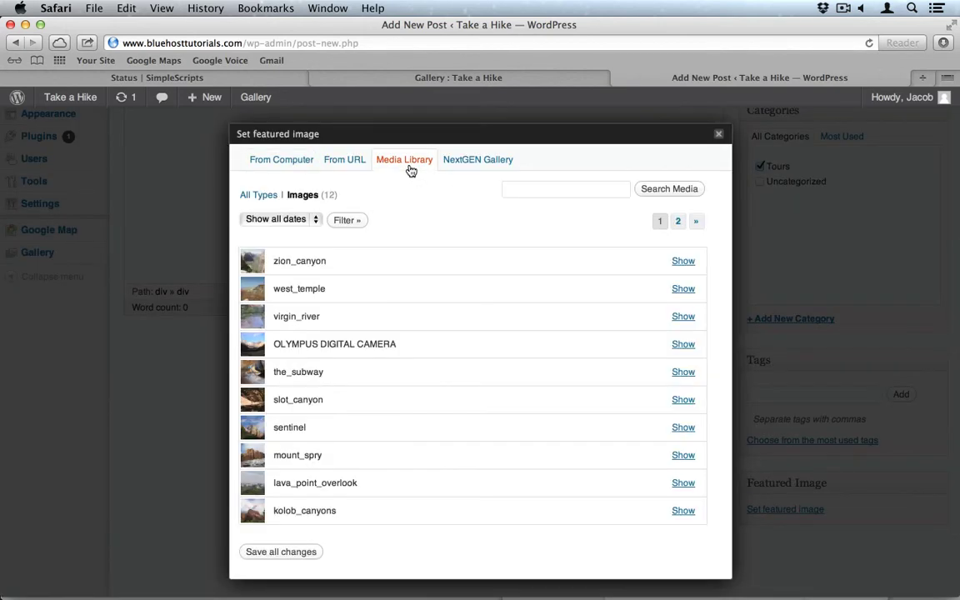
{"action": "scroll", "coordinate": [416, 457], "scroll_direction": "down", "scroll_amount": 3}
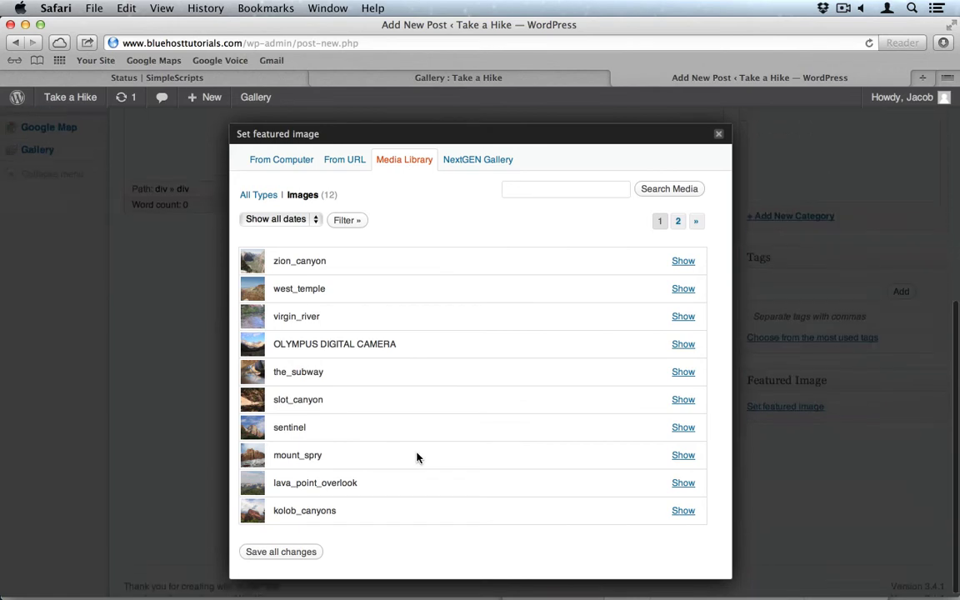
{"action": "left_click", "coordinate": [677, 223]}
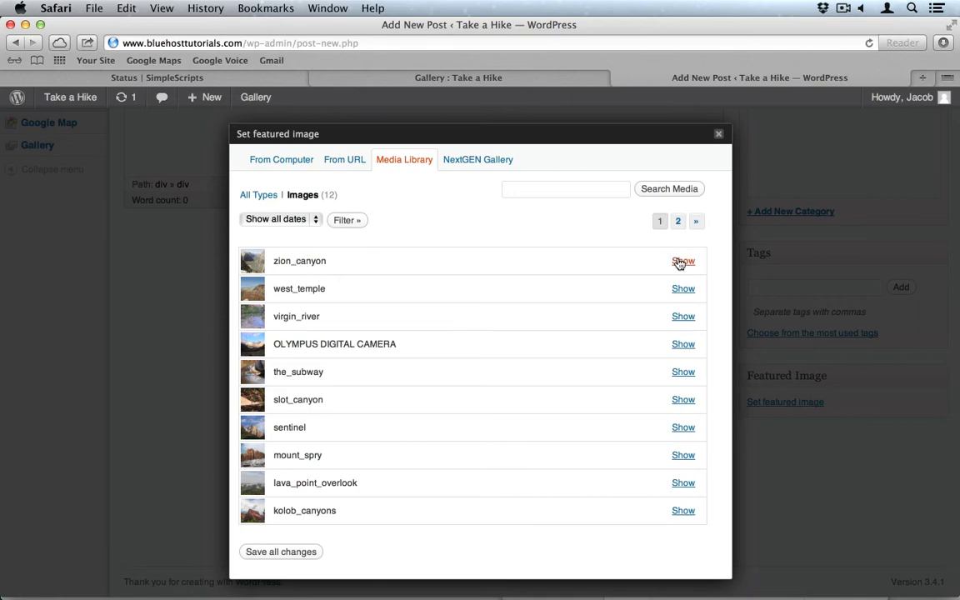
{"action": "left_click", "coordinate": [681, 262]}
{"action": "scroll", "coordinate": [465, 366], "scroll_direction": "down", "scroll_amount": 5}
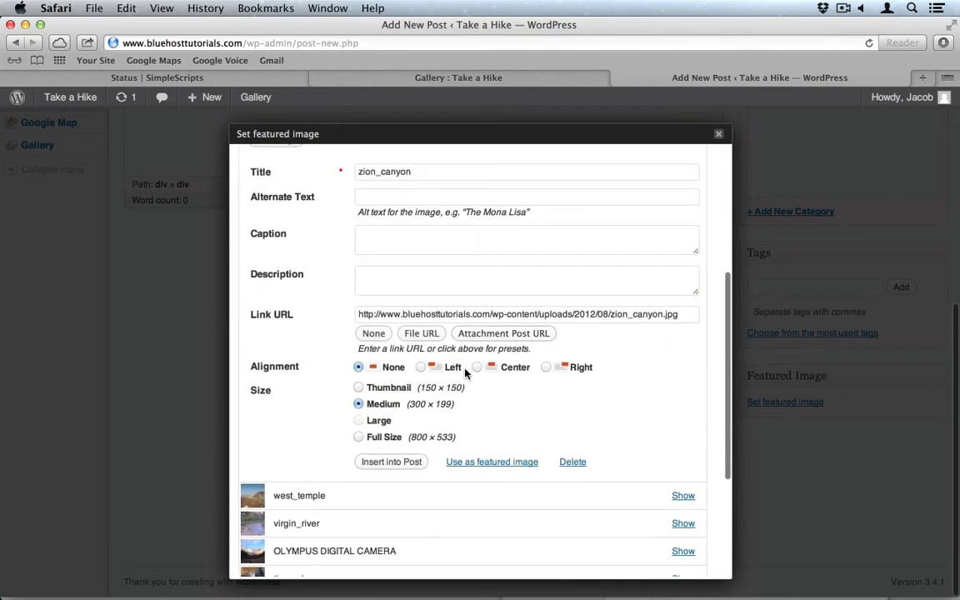
{"action": "left_click", "coordinate": [484, 462]}
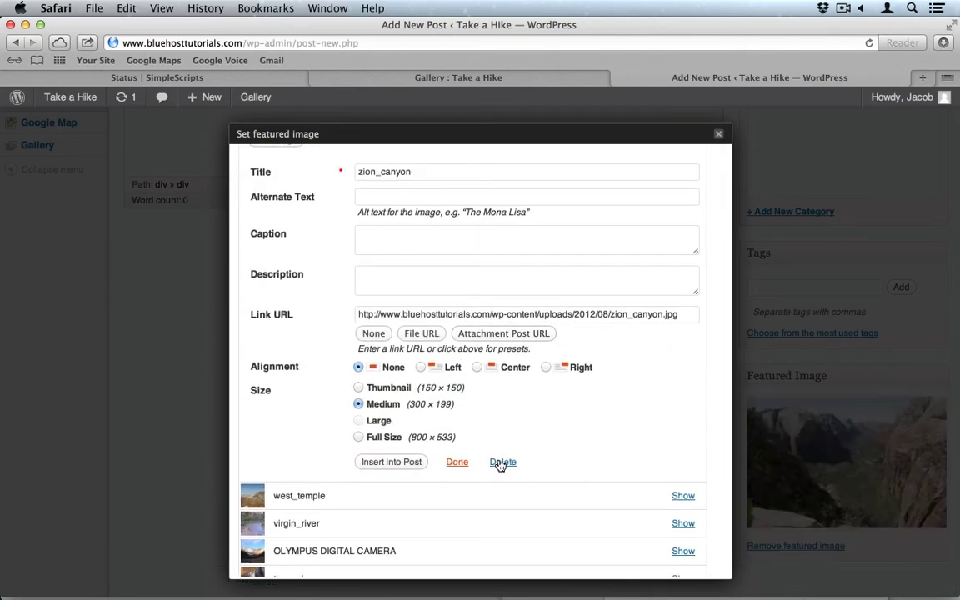
{"action": "left_click", "coordinate": [719, 134]}
Publish the Zion Canyon post.
{"action": "scroll", "coordinate": [726, 163], "scroll_direction": "up", "scroll_amount": 1}
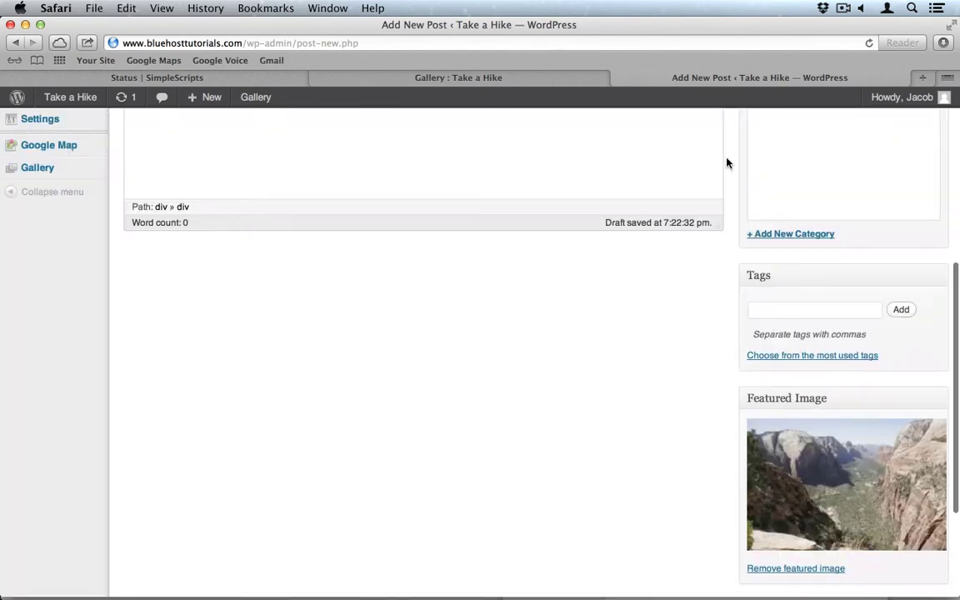
{"action": "scroll", "coordinate": [727, 164], "scroll_direction": "up", "scroll_amount": 5}
{"action": "left_click", "coordinate": [900, 288]}
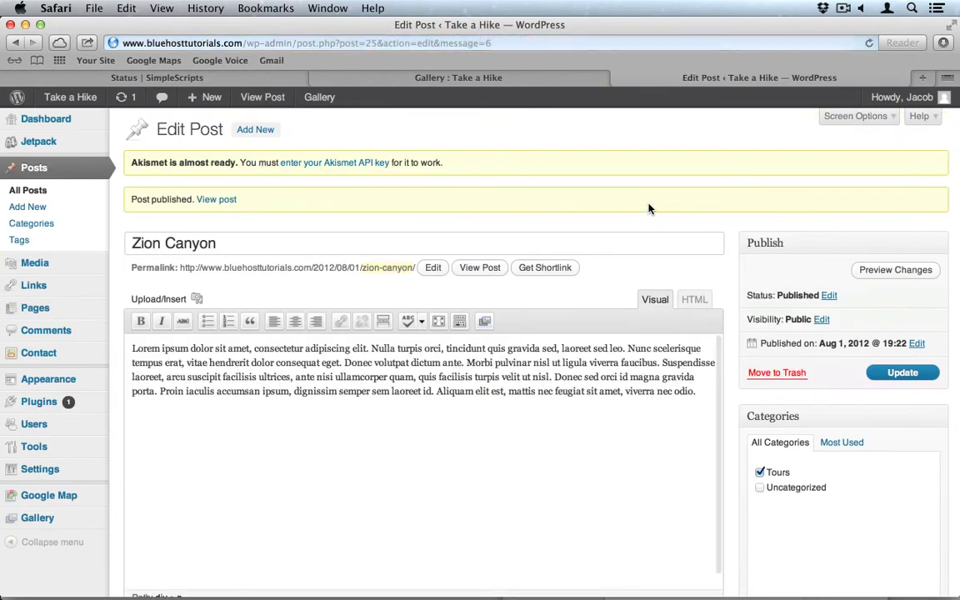
Open a blank new post with the cursor in its title field.
{"action": "left_click", "coordinate": [50, 206]}
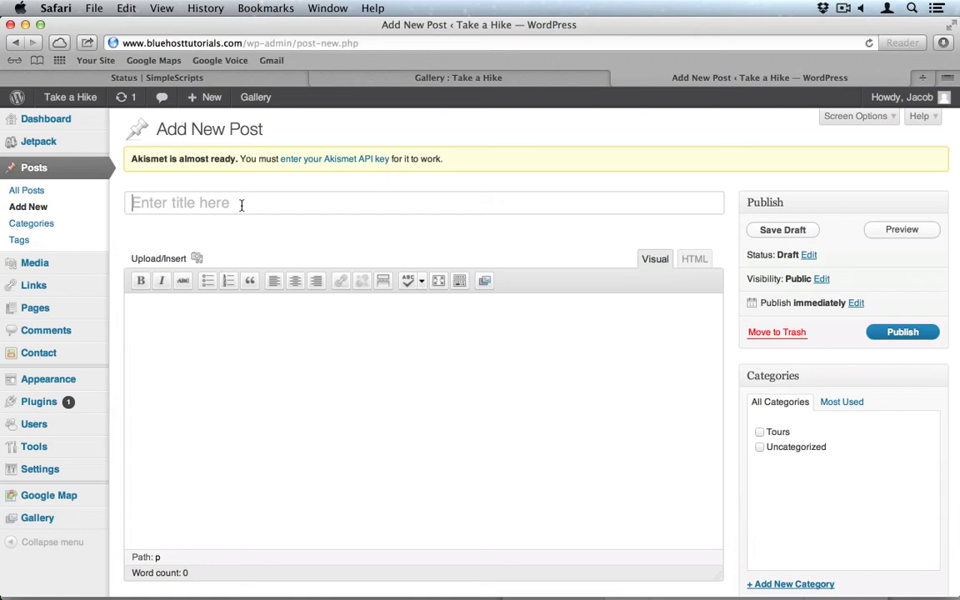
{"action": "left_click", "coordinate": [241, 205]}
{"action": "key", "text": "super+Tab"}
{"action": "key", "text": "super+Tab"}
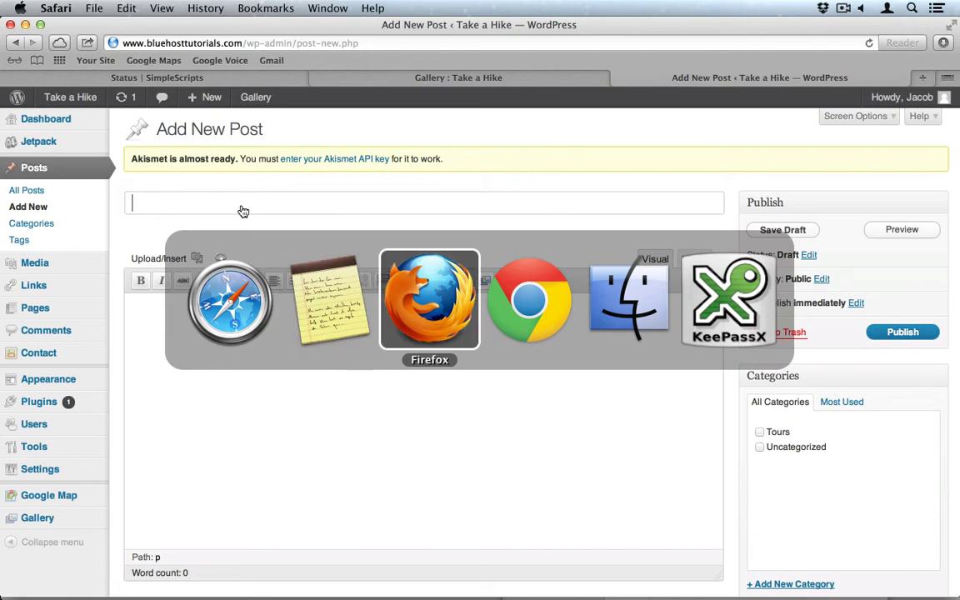
{"action": "key", "text": "super+Tab"}
{"action": "key", "text": "super+Tab"}
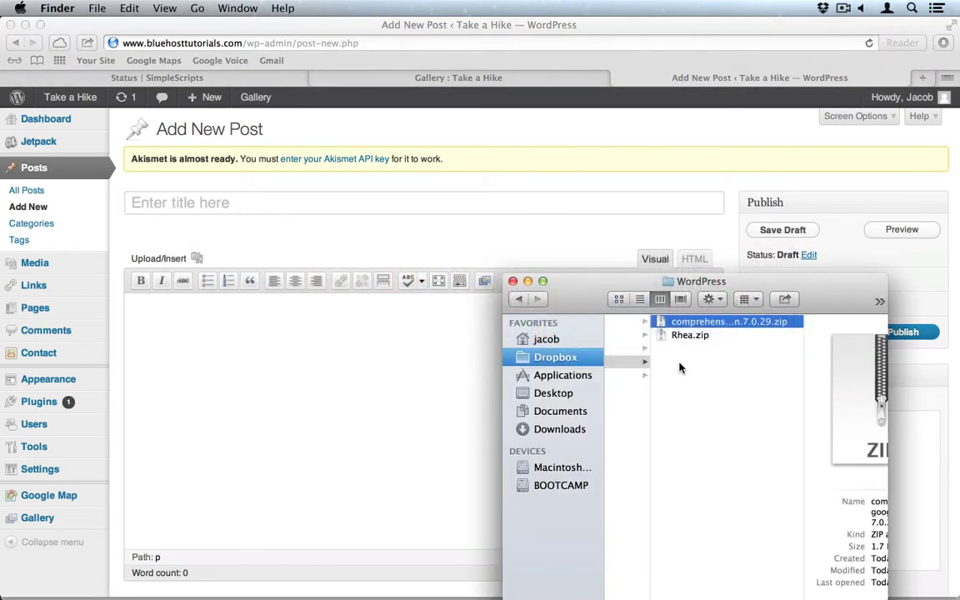
{"action": "scroll", "coordinate": [679, 364], "scroll_direction": "left", "scroll_amount": 5}
{"action": "left_click", "coordinate": [679, 335]}
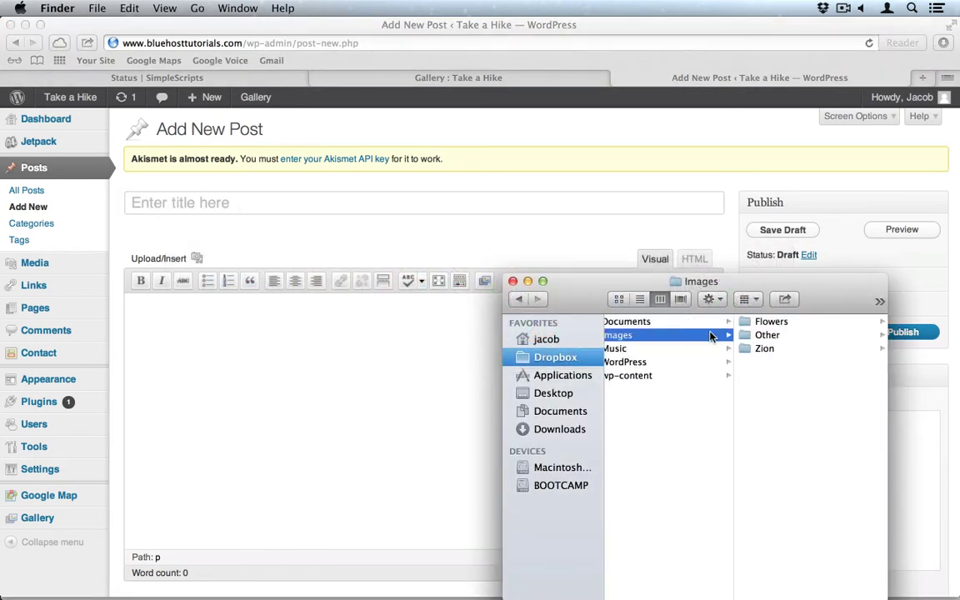
{"action": "left_click", "coordinate": [764, 349]}
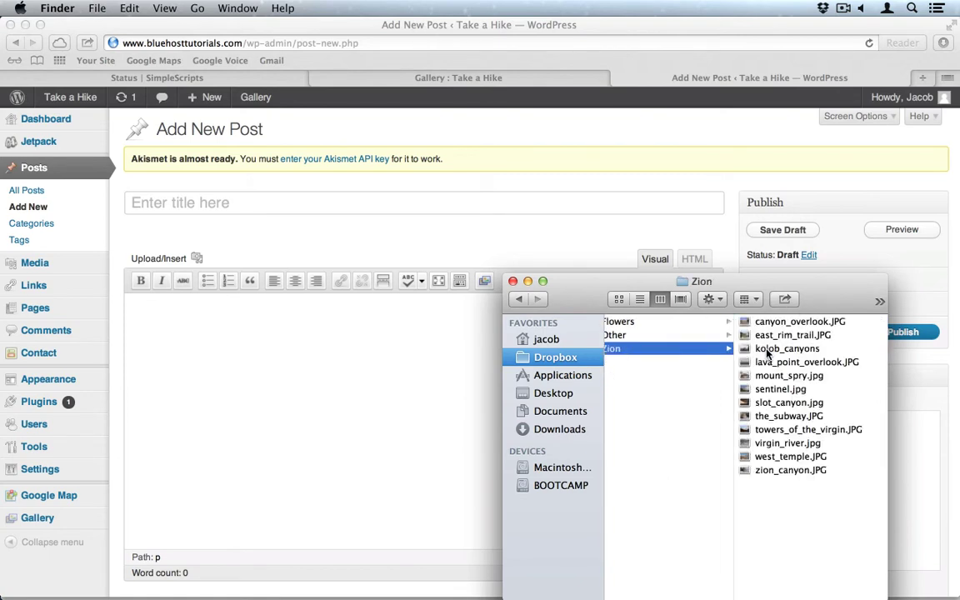
{"action": "left_click", "coordinate": [242, 202]}
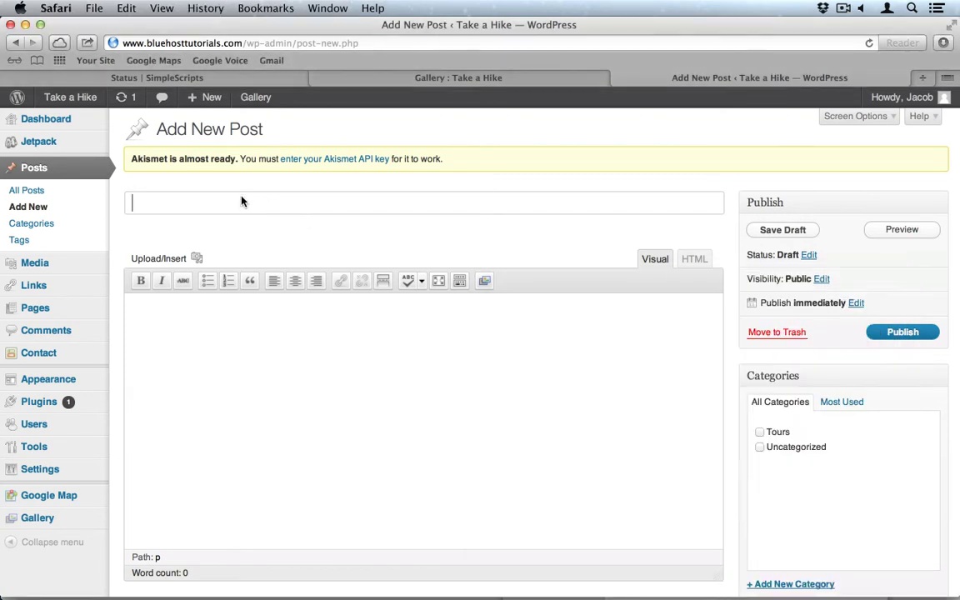
Title the post 'East Rim Trail' and paste lorem ipsum placeholder text into the body.
{"action": "type", "text": "East Rim Trail"}
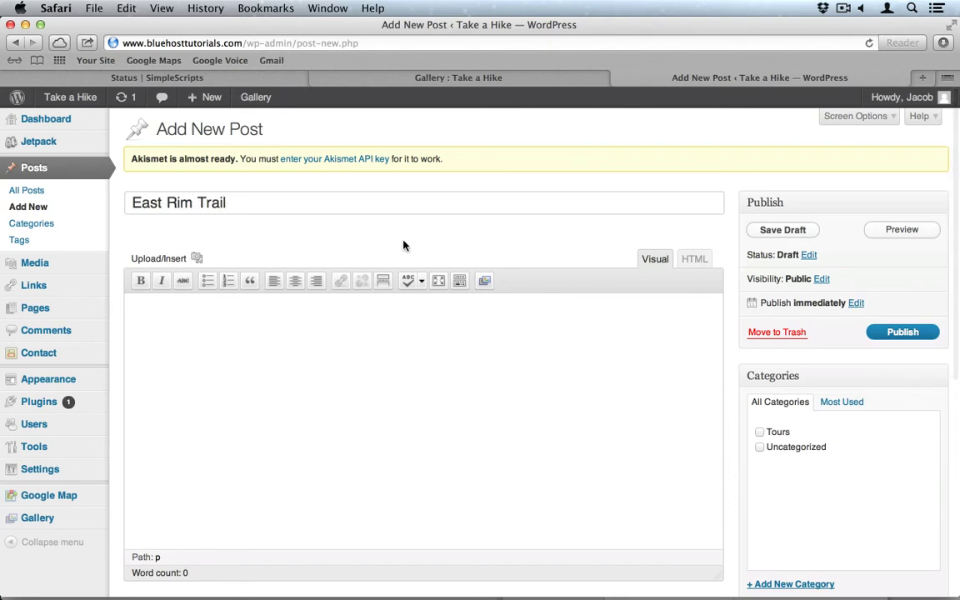
{"action": "left_click", "coordinate": [379, 322]}
{"action": "type", "text": "Lorem ipsum dolor sit amet, consectetur adipiscing elit. Nulla turpis orci, tincidunt quis gravida sed, laoreet sed leo. Nunc scelerisque tempus erat, vitae hendrerit dolor consequat eget. Donec volutpat dictum ante. Morbi pulvinar nisl ut ligula viverra faucibus. Suspendisse laoreet, arcu suscipit facilisis ultrices, ante nisi ullamcorper quam, quis facilisis turpis velit ut nisl. Donec sed orci id magna gravida porta. Proin iaculis accumsan ipsum, dignissim semper sem laoreet id. Aliquam elit est, mattis nec feugiat sit amet, viverra nec odio."}
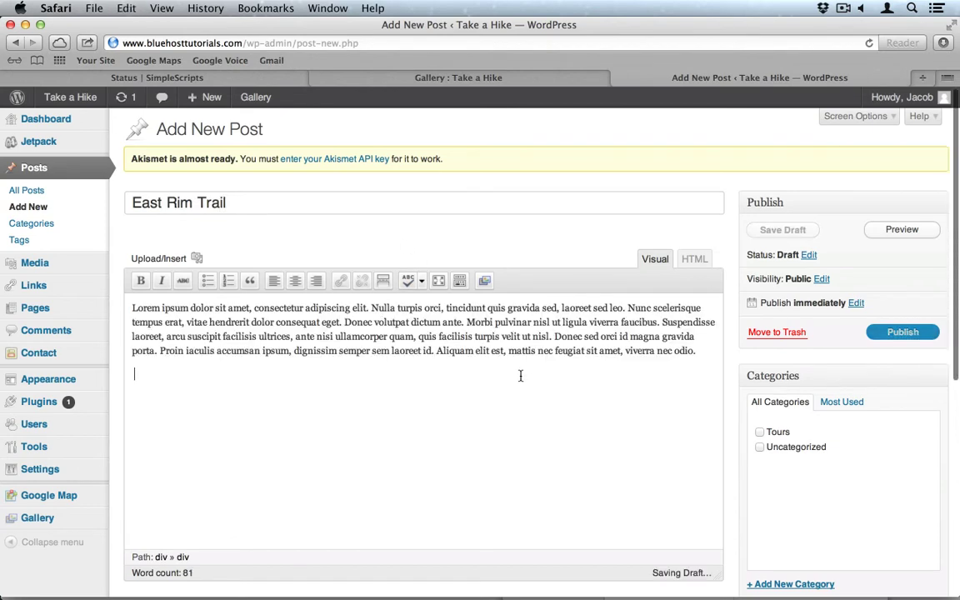
{"action": "scroll", "coordinate": [521, 375], "scroll_direction": "down", "scroll_amount": 5}
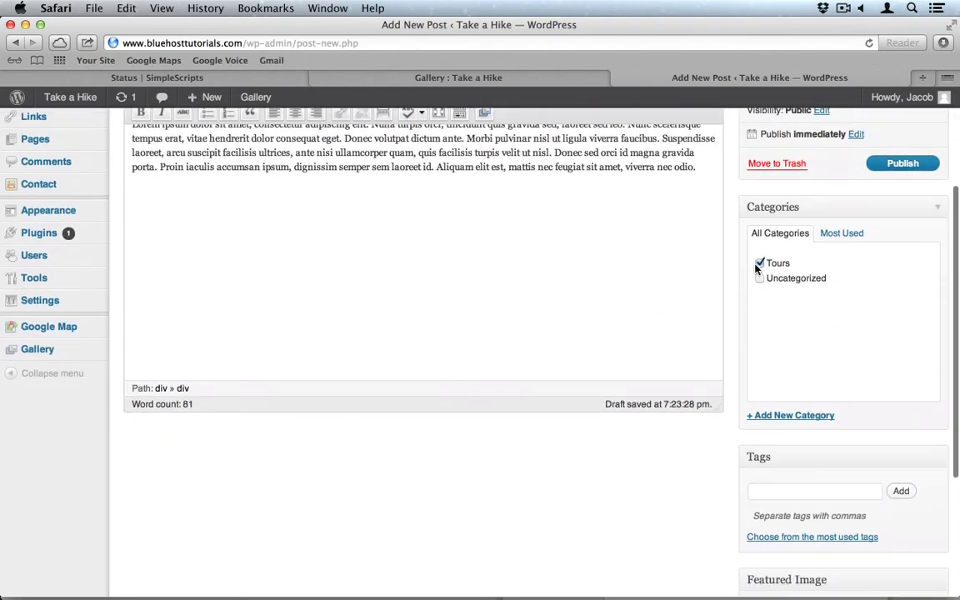
{"action": "scroll", "coordinate": [735, 322], "scroll_direction": "down", "scroll_amount": 4}
Set east_rim_trail, from page two of the Media Library, as the featured image.
{"action": "left_click", "coordinate": [786, 455]}
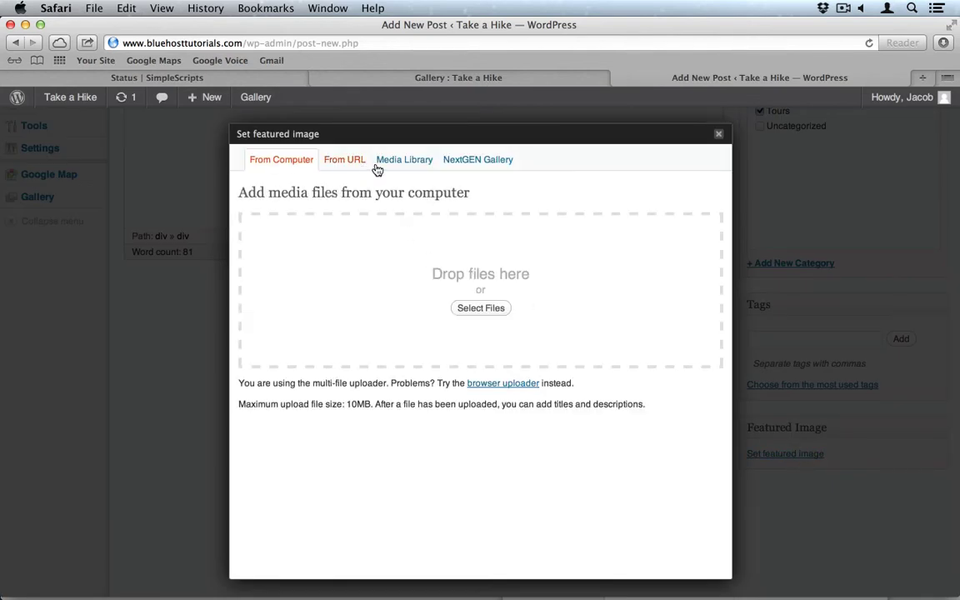
{"action": "left_click", "coordinate": [412, 164]}
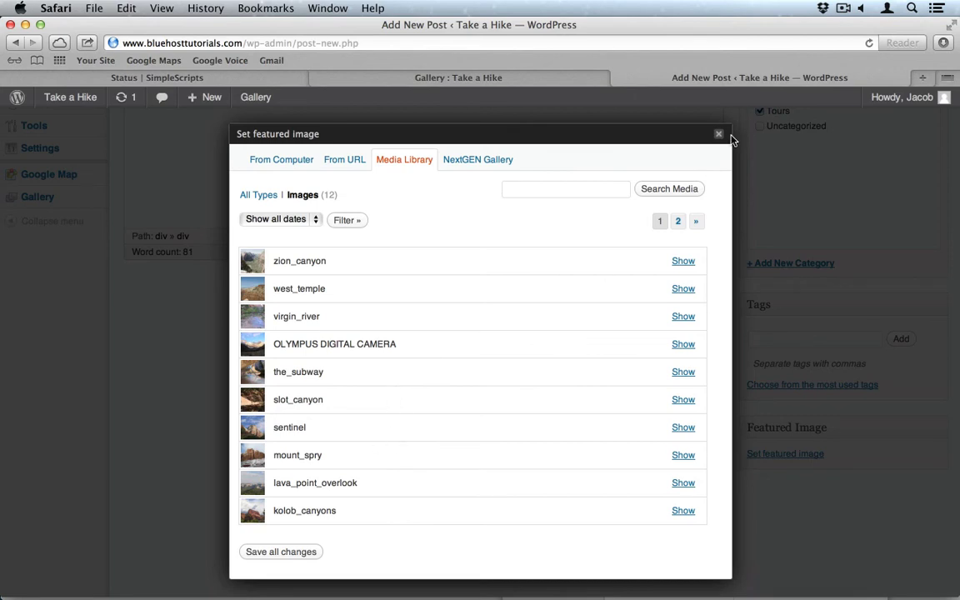
{"action": "left_click", "coordinate": [676, 222]}
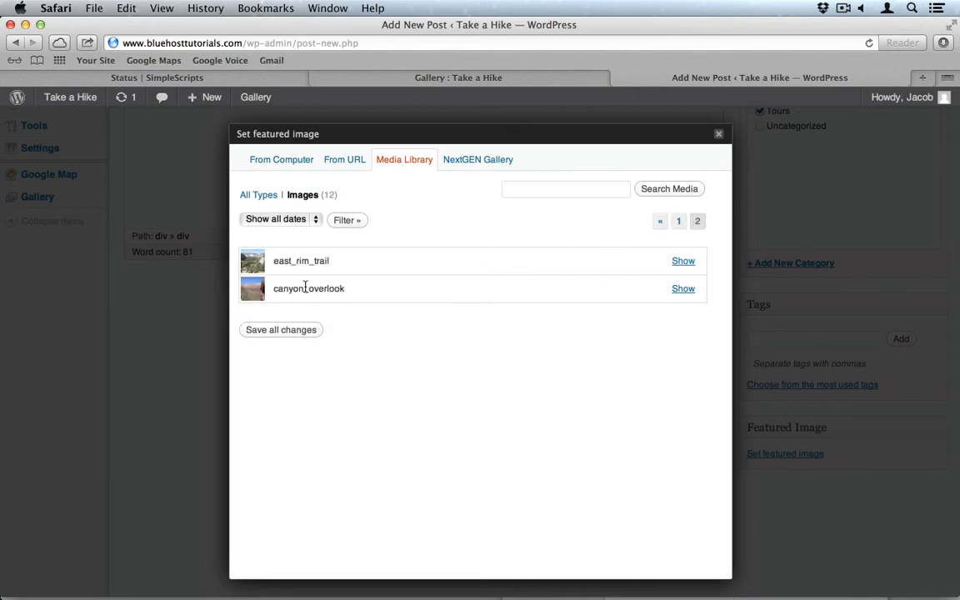
{"action": "left_click", "coordinate": [683, 261]}
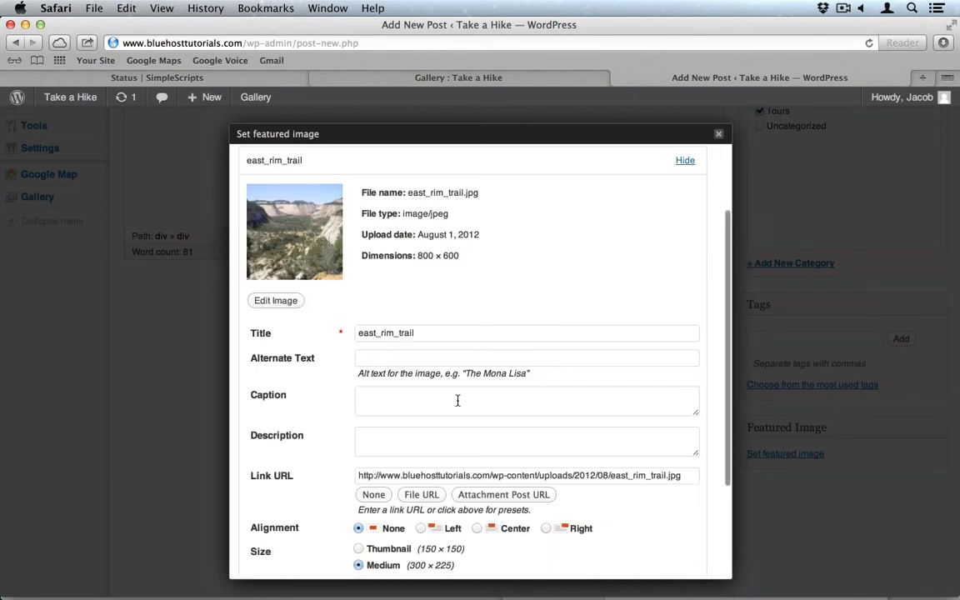
{"action": "scroll", "coordinate": [430, 441], "scroll_direction": "down", "scroll_amount": 3}
{"action": "left_click", "coordinate": [484, 484]}
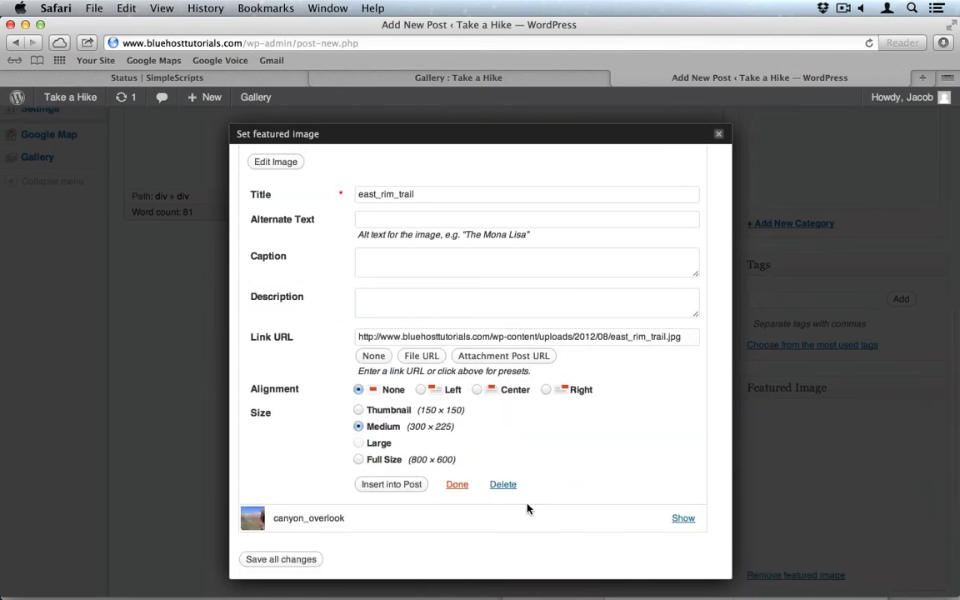
{"action": "left_click", "coordinate": [719, 134]}
Publish East Rim Trail and start another blank post.
{"action": "scroll", "coordinate": [720, 278], "scroll_direction": "up", "scroll_amount": 5}
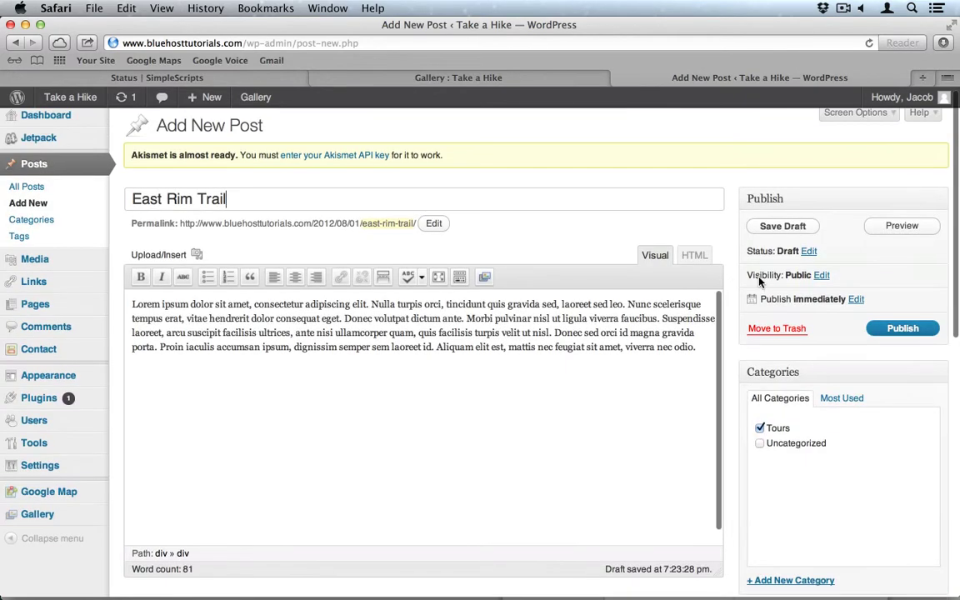
{"action": "left_click", "coordinate": [917, 334]}
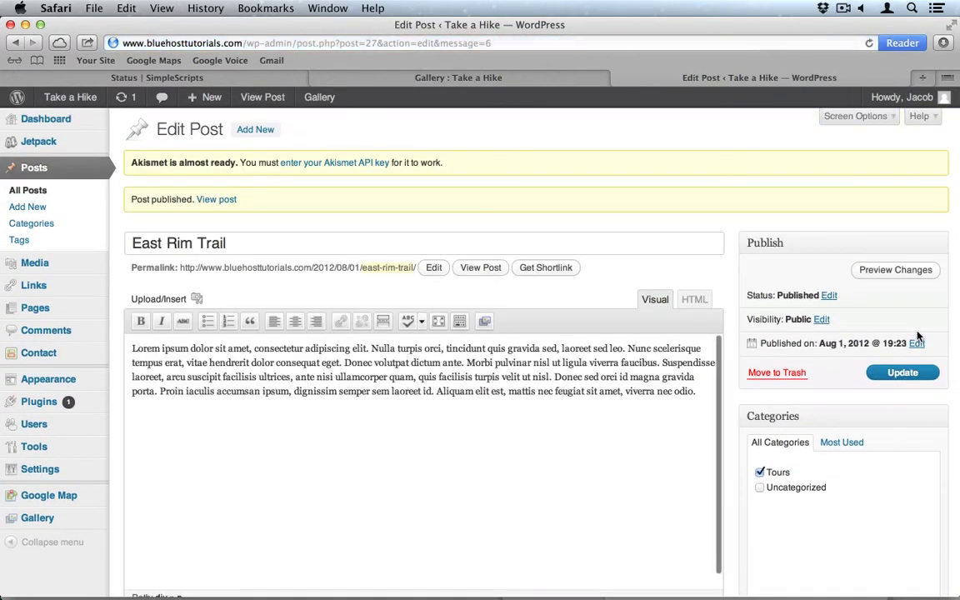
{"action": "left_click", "coordinate": [49, 207]}
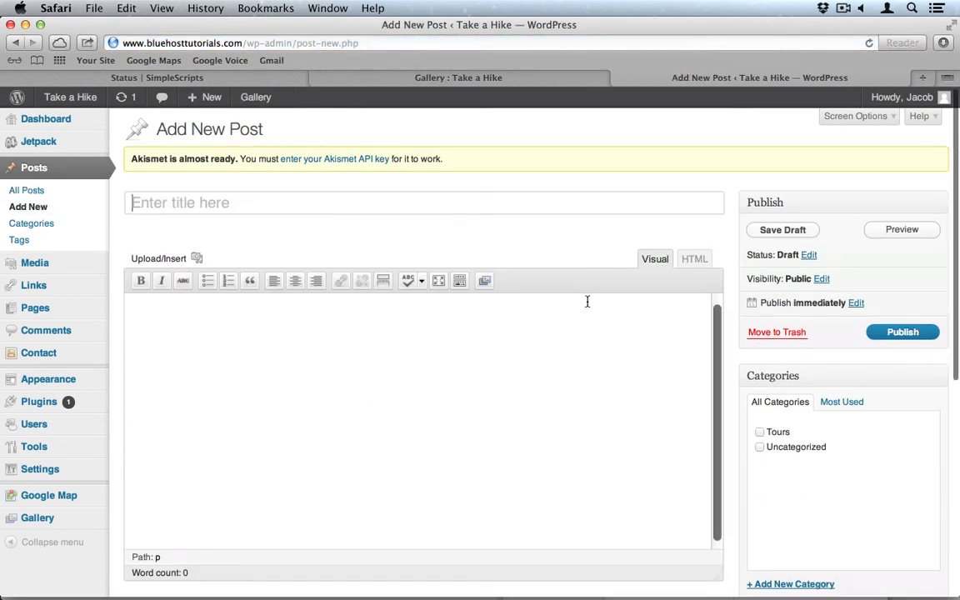
Title the new post 'Slot Canyon' and paste lorem ipsum placeholder text into the body.
{"action": "key", "text": "super+Tab"}
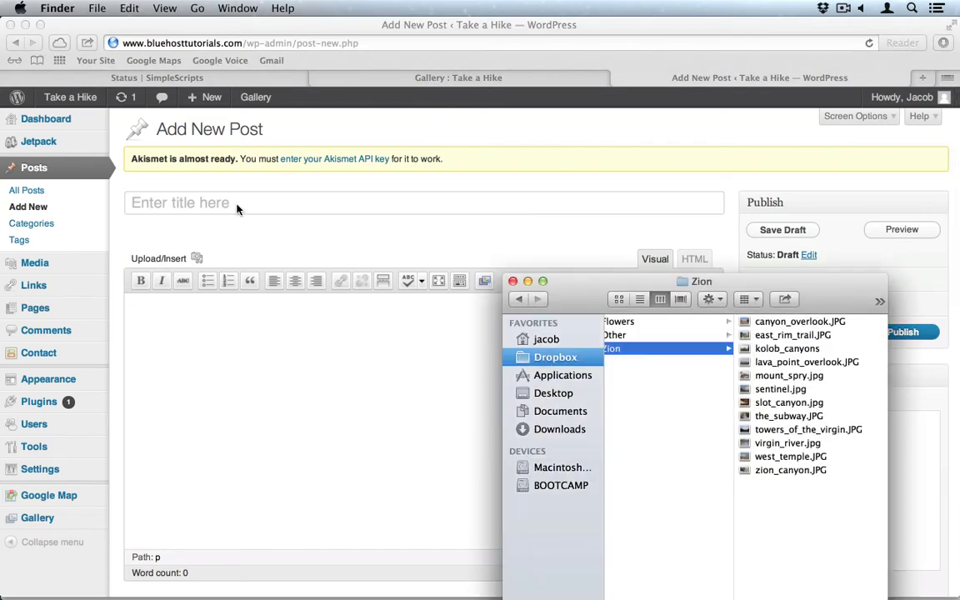
{"action": "key", "text": "super+Tab"}
{"action": "type", "text": "S"}
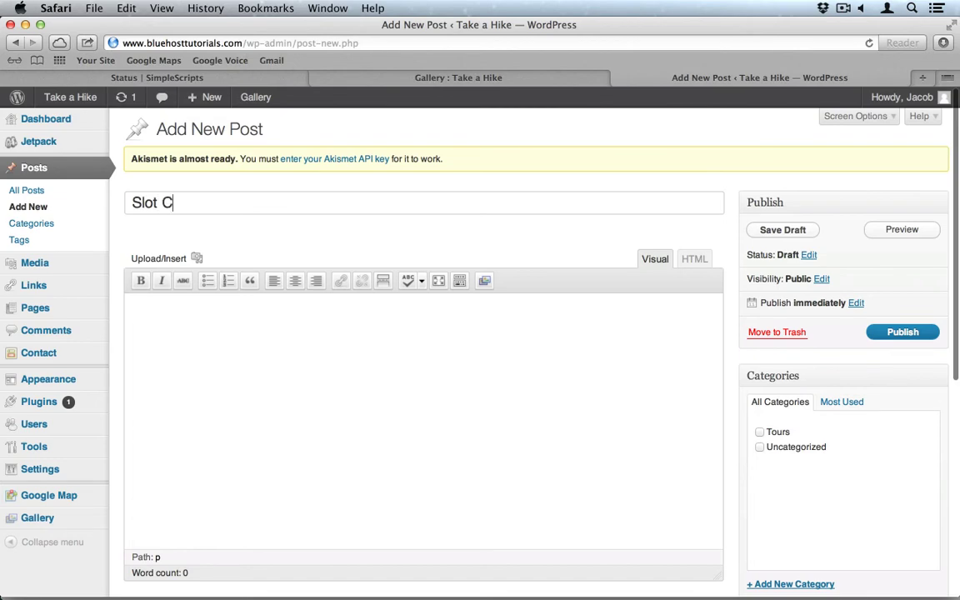
{"action": "type", "text": "lot Canyon"}
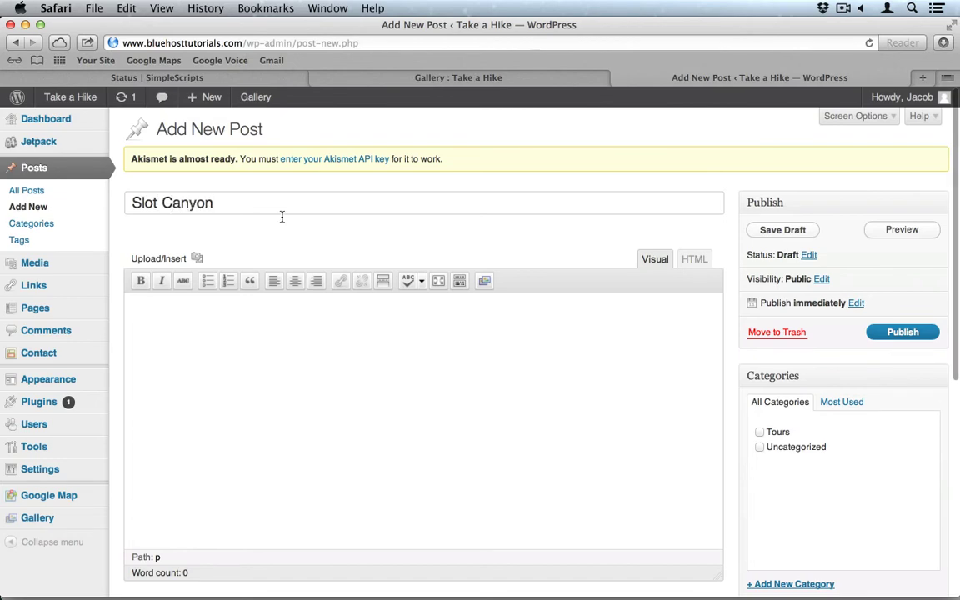
{"action": "left_click", "coordinate": [377, 360]}
{"action": "type", "text": "Lorem ipsum dolor sit amet, consectetur adipiscing elit. Nulla turpis orci, tincidunt quis gravida sed, laoreet sed leo. Nunc scelerisque tempus erat, vitae hendrerit dolor consequat eget. Donec volutpat dictum ante. Morbi pulvinar nisl ut ligula viverra faucibus. Suspendisse laoreet, arcu suscipit facilisis ultrices, ante nisi ullamcorper quam, quis facilisis turpis velit ut nisl. Donec sed orci id magna gravida porta. Proin iaculis accumsan ipsum, dignissim semper sem laoreet id. Aliquam elit est, mattis nec feugiat sit amet, viverra nec odio."}
{"action": "scroll", "coordinate": [377, 361], "scroll_direction": "down", "scroll_amount": 5}
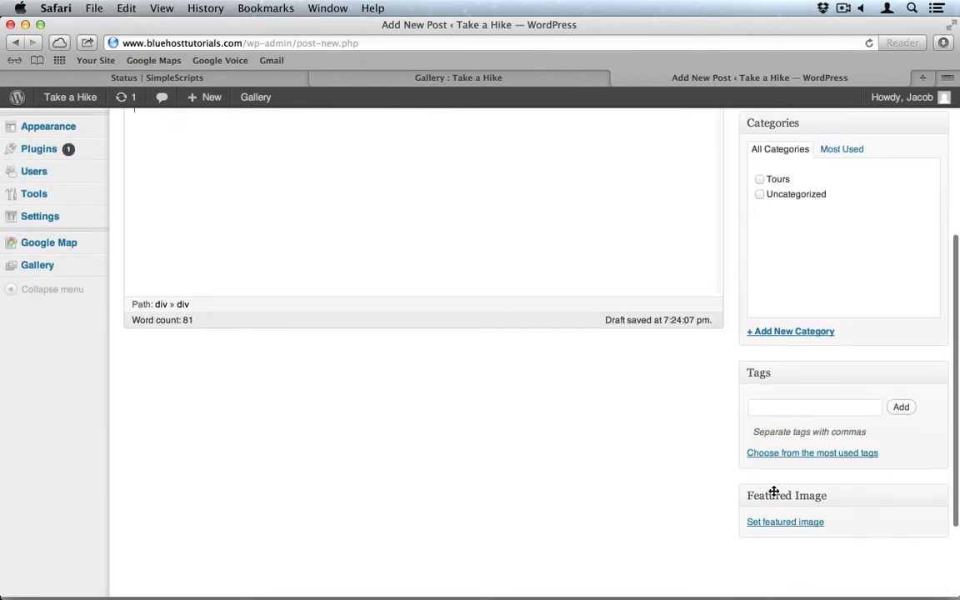
Make slot_canyon from the Media Library the featured image and publish the post.
{"action": "left_click", "coordinate": [803, 524]}
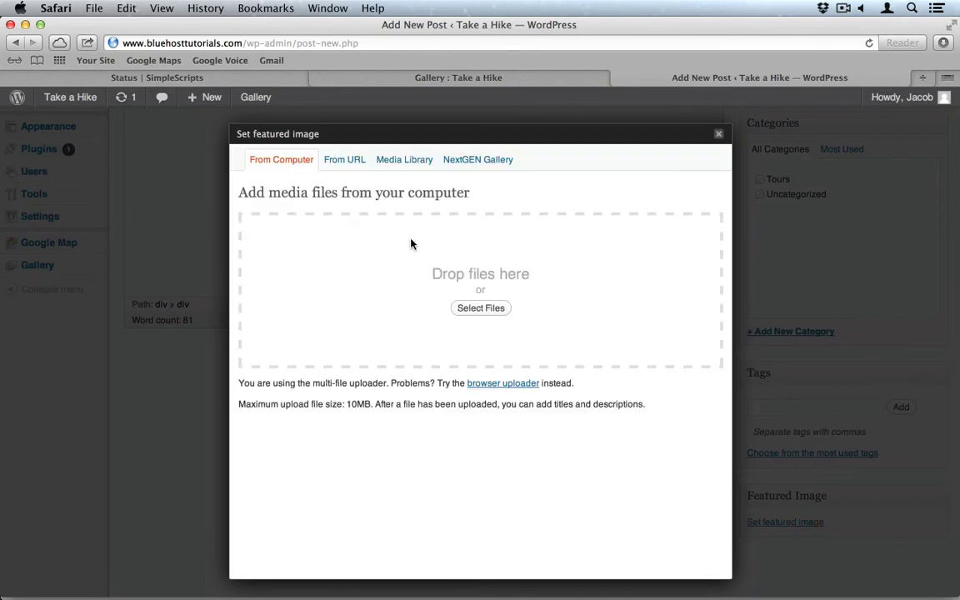
{"action": "left_click", "coordinate": [402, 162]}
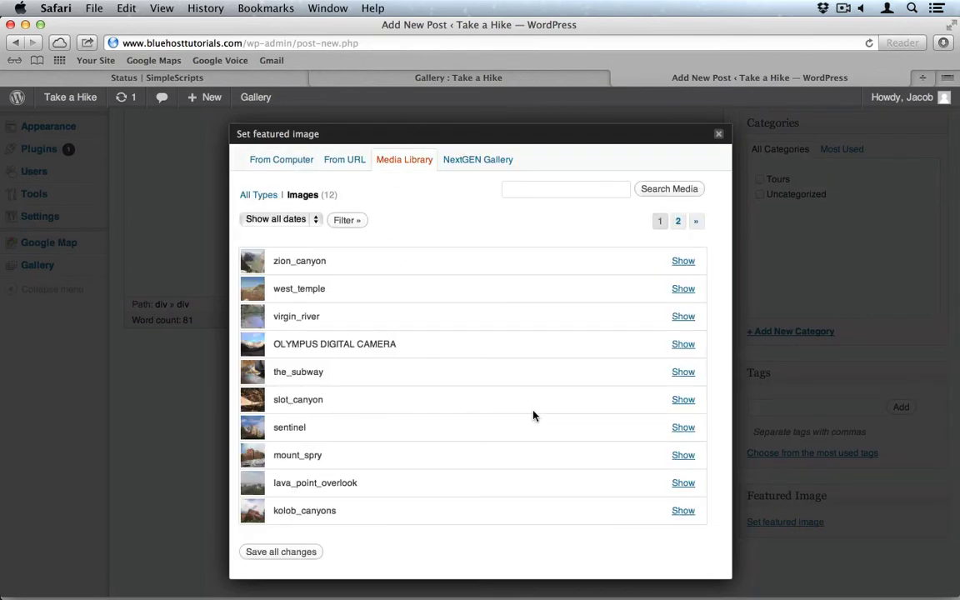
{"action": "left_click", "coordinate": [683, 400]}
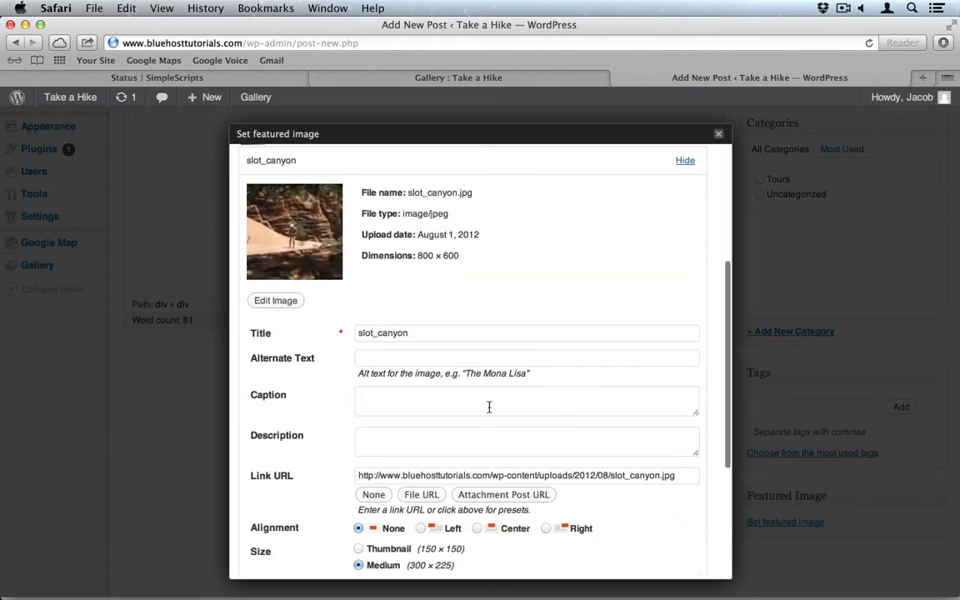
{"action": "scroll", "coordinate": [483, 429], "scroll_direction": "down", "scroll_amount": 5}
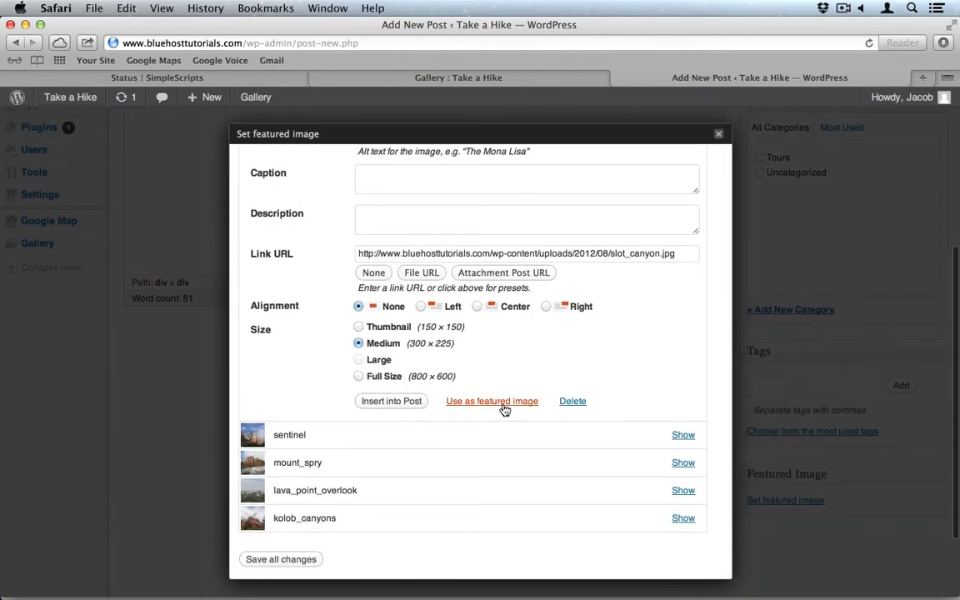
{"action": "left_click", "coordinate": [505, 409]}
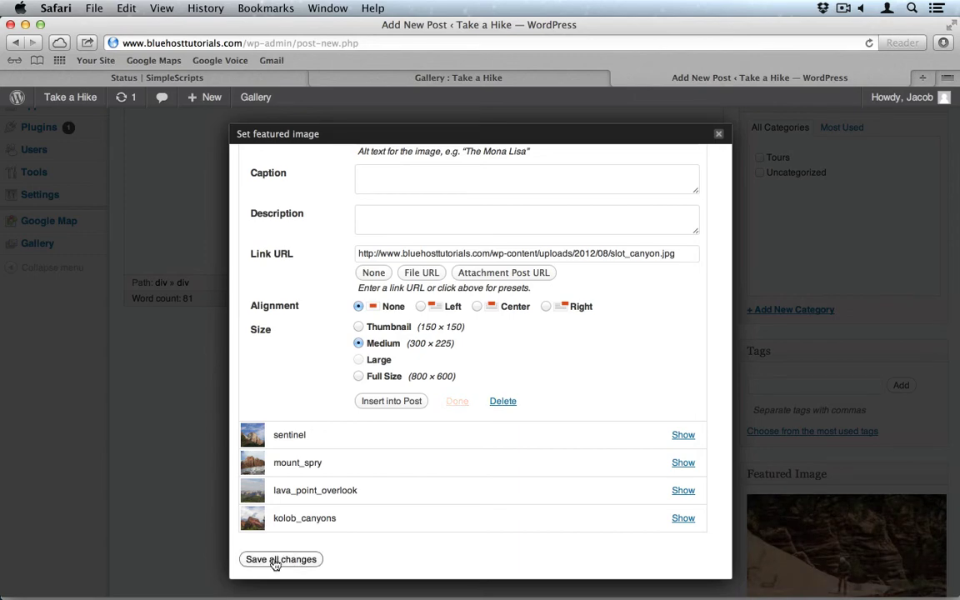
{"action": "left_click", "coordinate": [719, 135]}
{"action": "scroll", "coordinate": [819, 203], "scroll_direction": "up", "scroll_amount": 5}
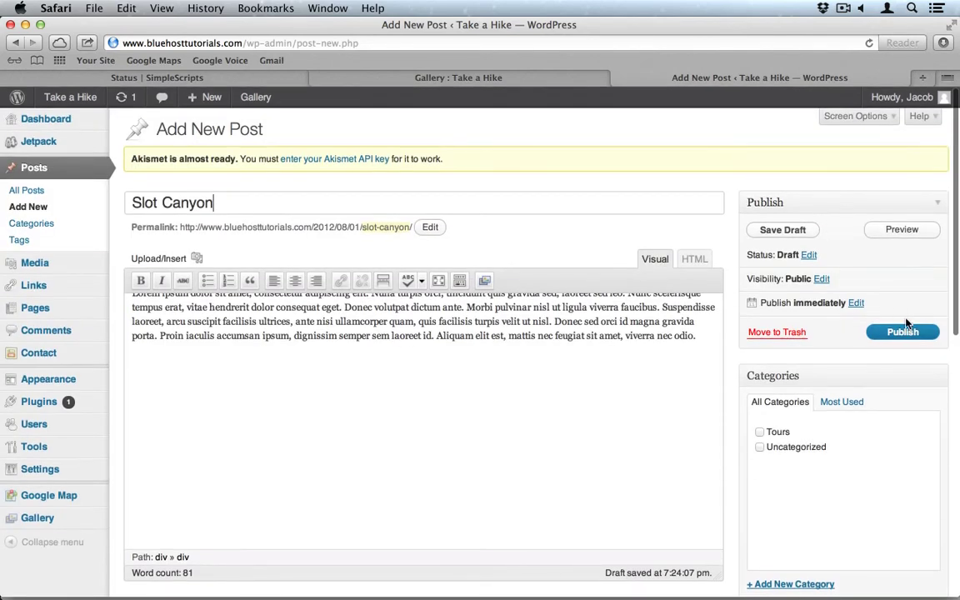
{"action": "left_click", "coordinate": [903, 333]}
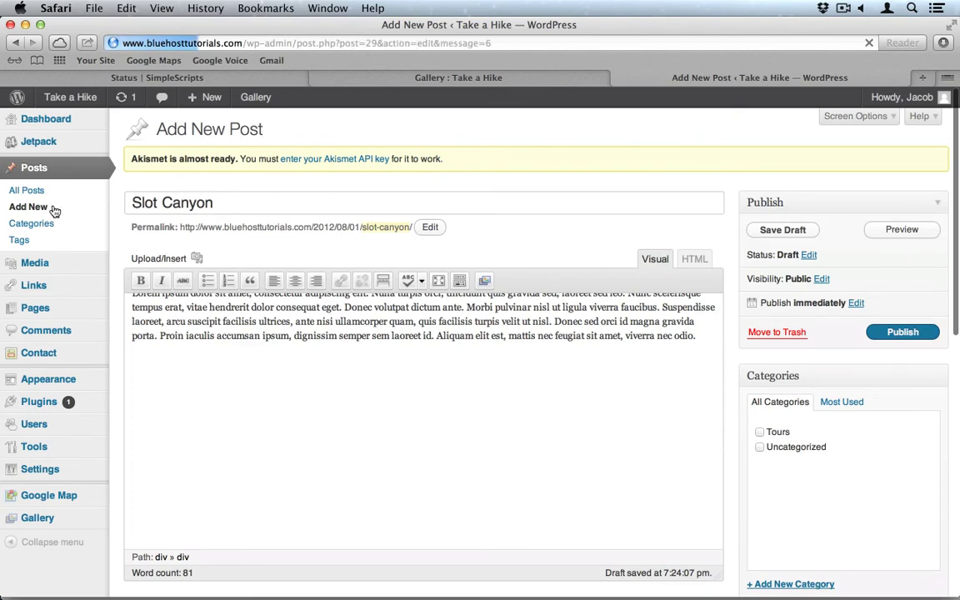
Create a new post titled 'Kolob Canyon' with a pasted lorem ipsum paragraph.
{"action": "left_click", "coordinate": [27, 206]}
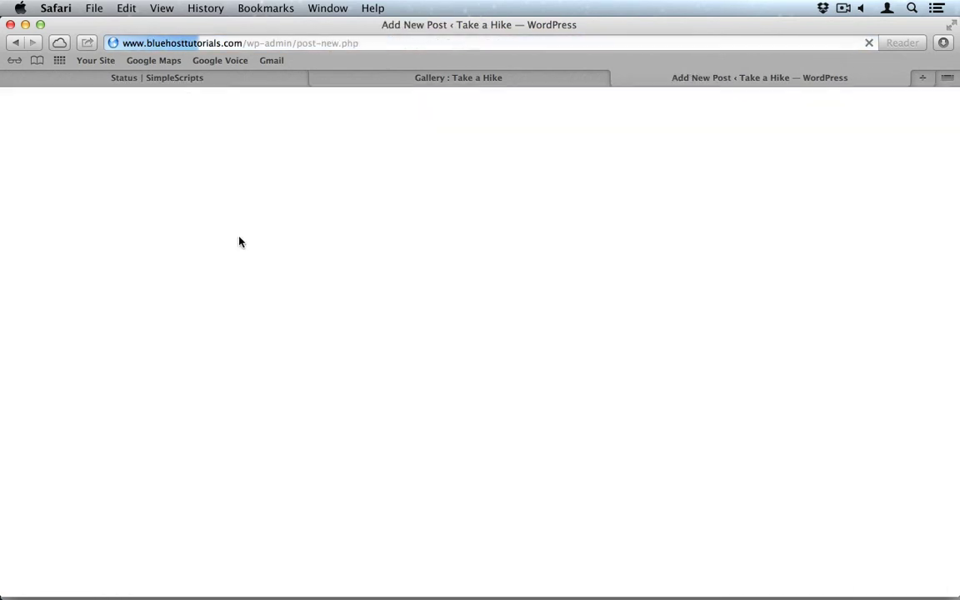
{"action": "left_click", "coordinate": [189, 198]}
{"action": "type", "text": "Ko"}
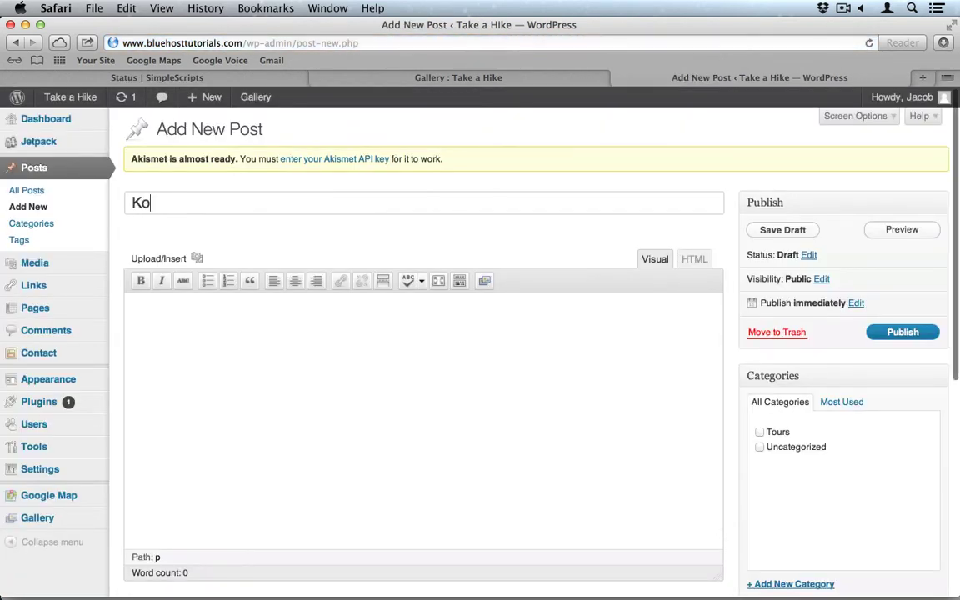
{"action": "type", "text": "lob Canyon"}
{"action": "key", "text": "super+v"}
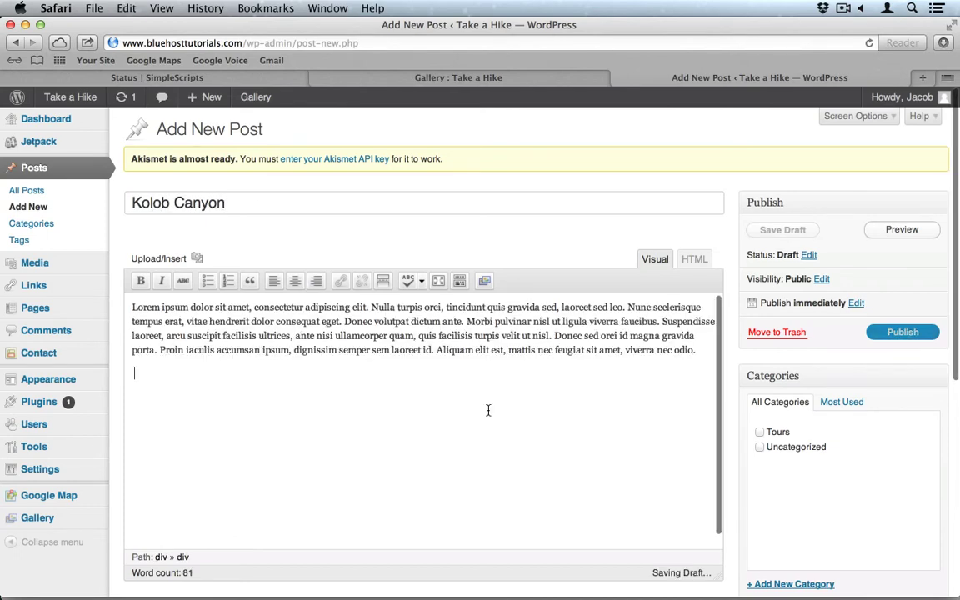
{"action": "scroll", "coordinate": [568, 417], "scroll_direction": "down", "scroll_amount": 5}
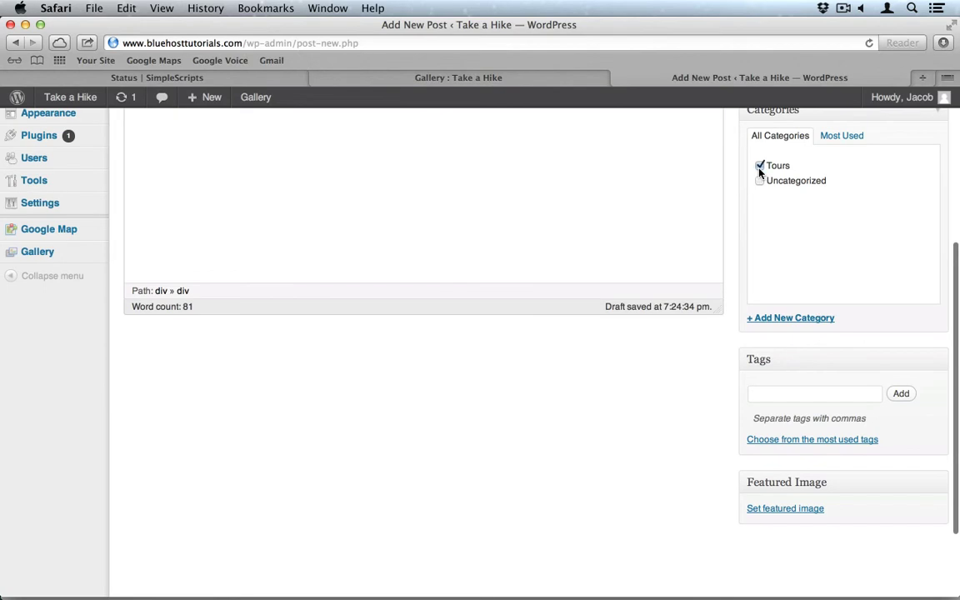
Set kolob_canyons from the Media Library as the post's featured image.
{"action": "left_click", "coordinate": [786, 508]}
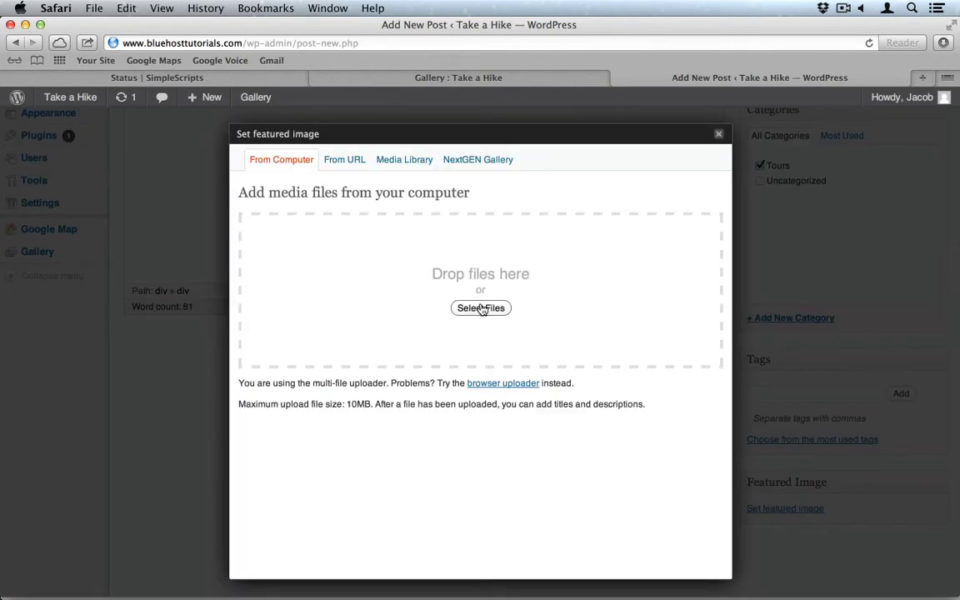
{"action": "left_click", "coordinate": [354, 160]}
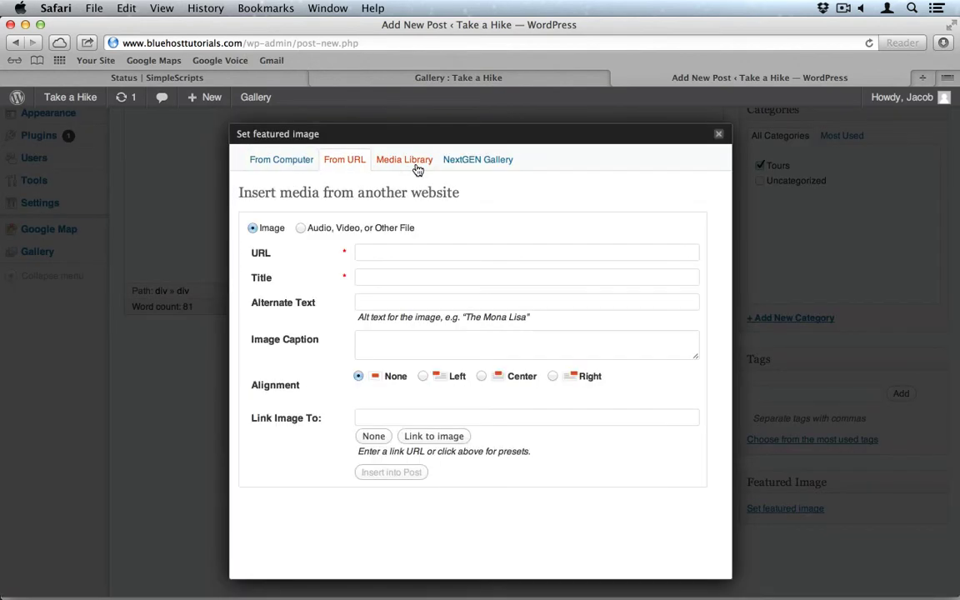
{"action": "left_click", "coordinate": [406, 161]}
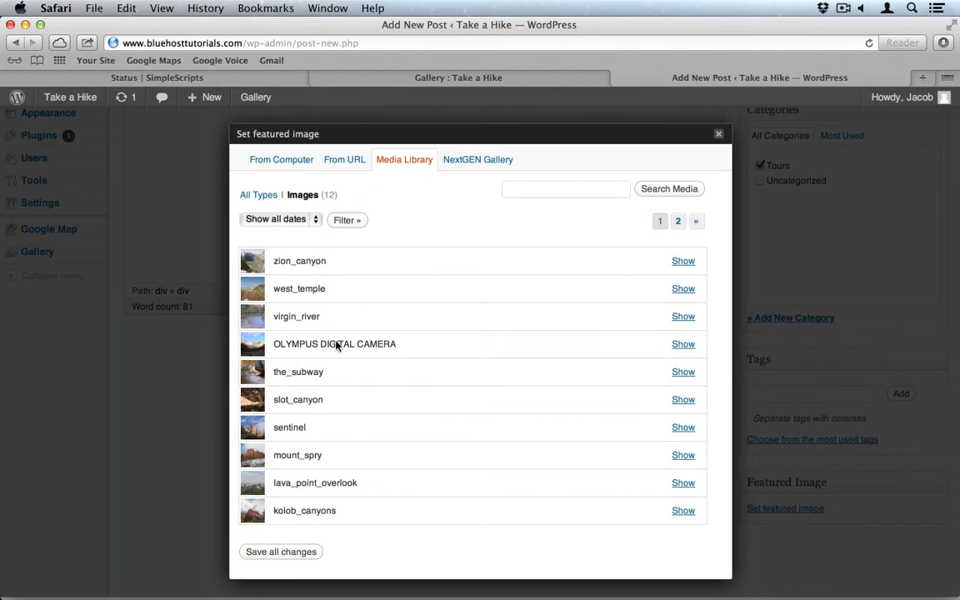
{"action": "left_click", "coordinate": [684, 512]}
{"action": "scroll", "coordinate": [609, 514], "scroll_direction": "down", "scroll_amount": 10}
{"action": "left_click", "coordinate": [512, 511]}
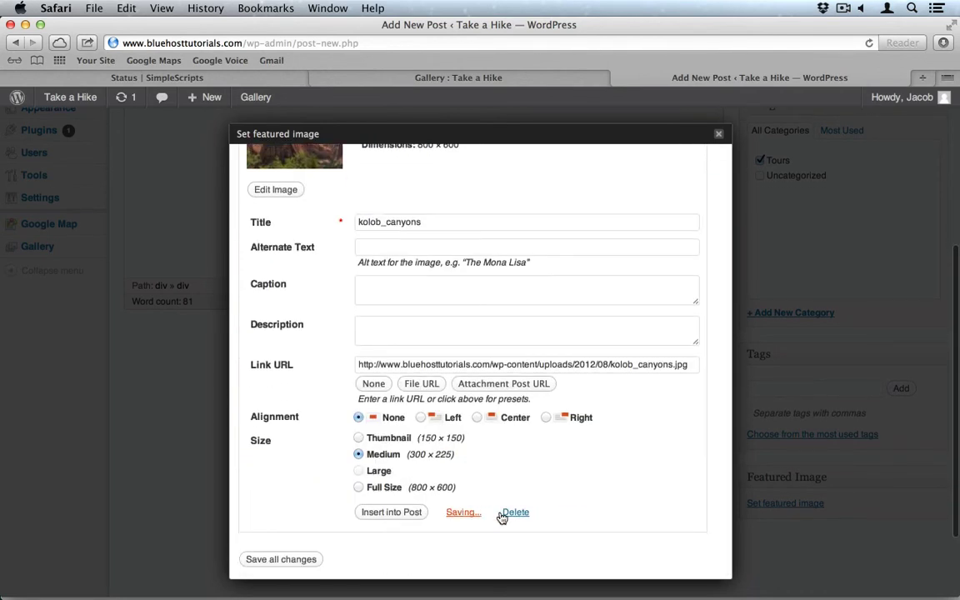
{"action": "left_click", "coordinate": [719, 134]}
Publish Kolob Canyon and start another blank post.
{"action": "scroll", "coordinate": [730, 158], "scroll_direction": "up", "scroll_amount": 3}
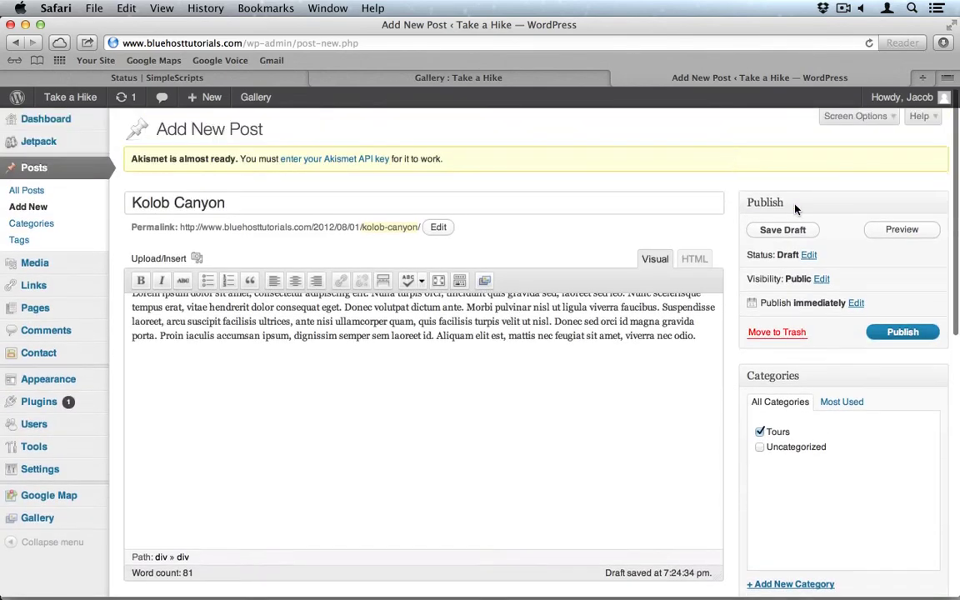
{"action": "left_click", "coordinate": [903, 332]}
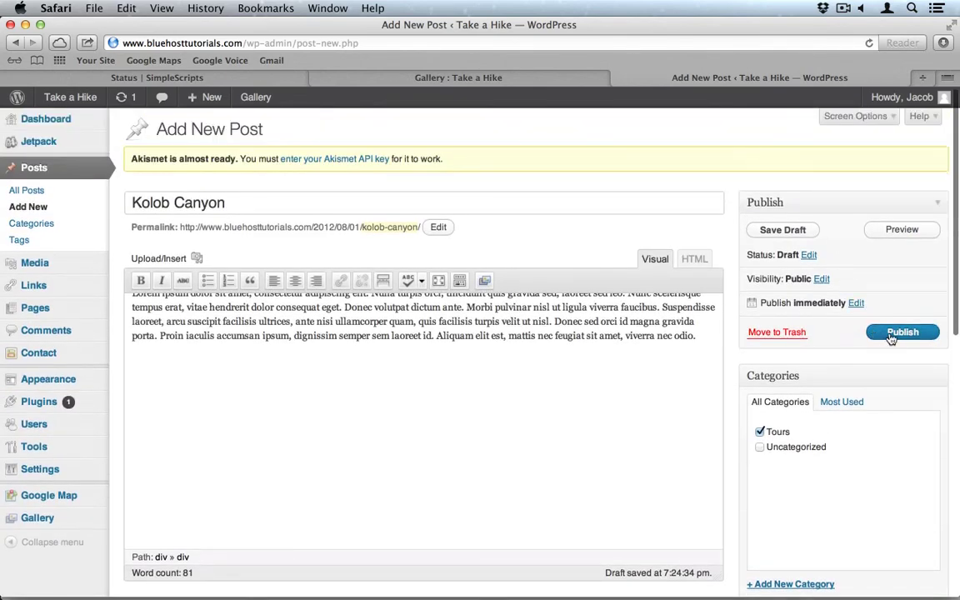
{"action": "left_click", "coordinate": [42, 209]}
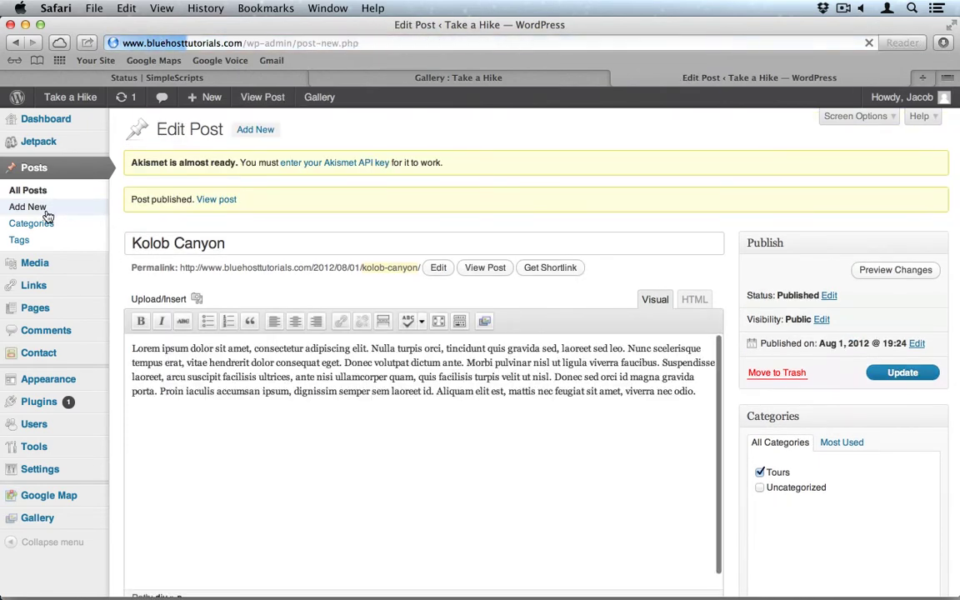
Title the post 'West Temple' and paste a lorem ipsum paragraph into the body.
{"action": "left_click", "coordinate": [211, 209]}
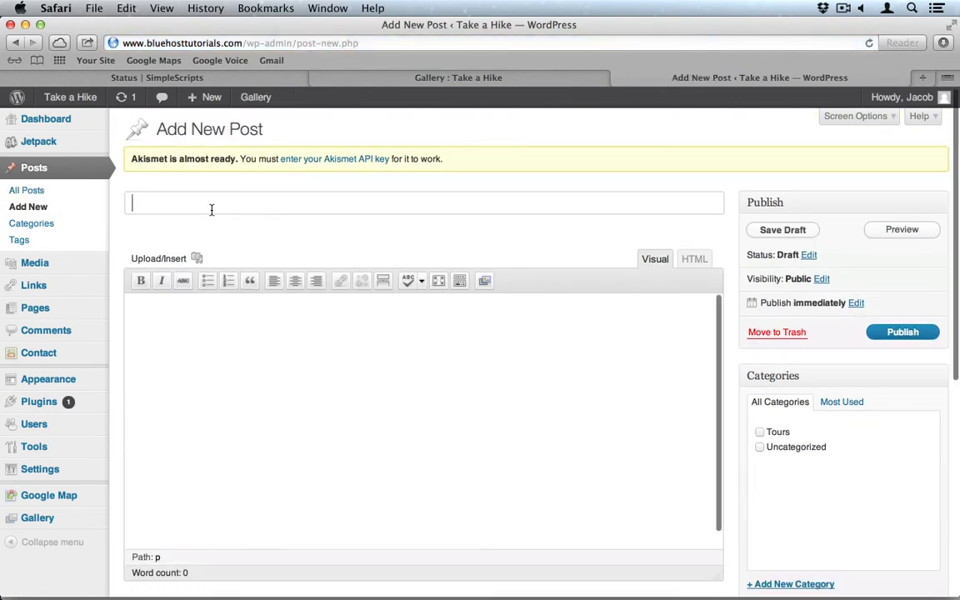
{"action": "type", "text": "West Te"}
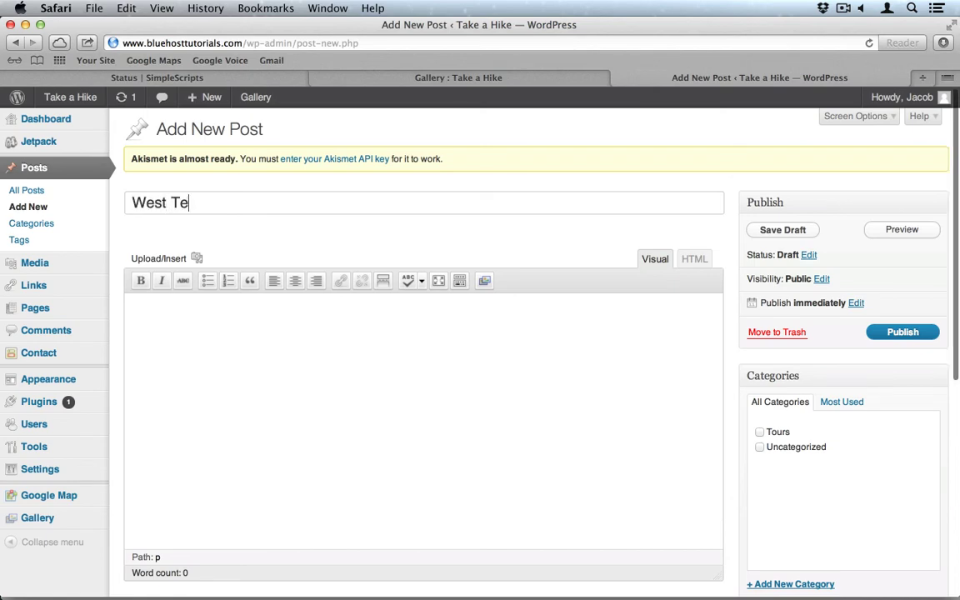
{"action": "type", "text": "mple"}
{"action": "scroll", "coordinate": [612, 225], "scroll_direction": "down", "scroll_amount": 1}
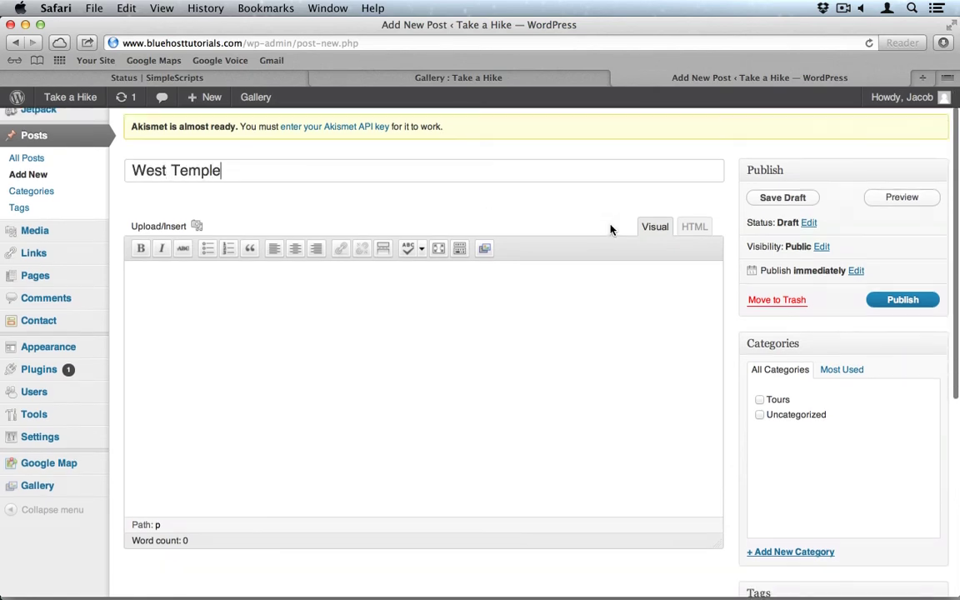
{"action": "left_click", "coordinate": [578, 278]}
{"action": "type", "text": "Lorem ipsum dolor sit amet, consectetur adipiscing elit. Nulla turpis orci, tincidunt quis gravida sed, laoreet sed leo. Nunc scelerisque tempus erat, vitae hendrerit dolor consequat eget. Donec volutpat dictum ante. Morbi pulvinar nisl ut ligula viverra faucibus. Suspendisse laoreet, arcu suscipit facilisis ultrices, ante nisi ullamcorper quam, quis facilisis turpis velit ut nisl. Donec sed orci id magna gravida porta. Proin iaculis accumsan ipsum, dignissim semper sem laoreet id. Aliquam elit est, mattis nec feugiat sit amet, viverra nec odio."}
{"action": "scroll", "coordinate": [894, 297], "scroll_direction": "down", "scroll_amount": 6}
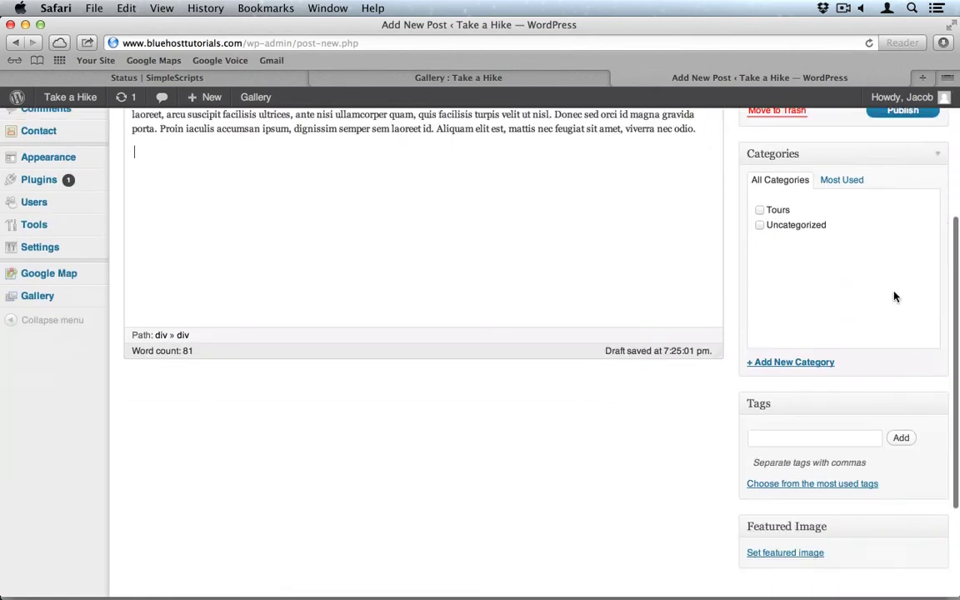
{"action": "scroll", "coordinate": [805, 327], "scroll_direction": "up", "scroll_amount": 2}
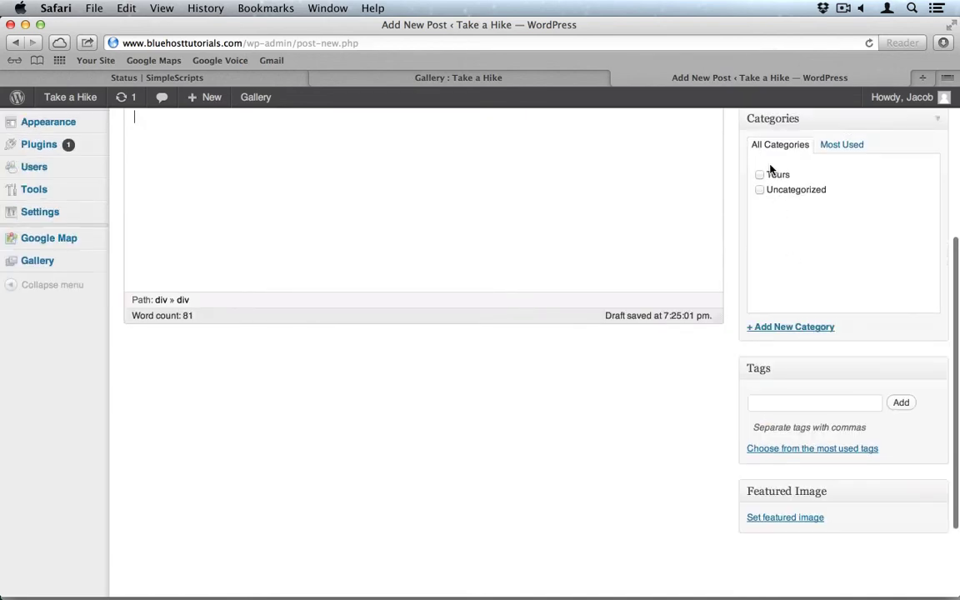
Set west_temple from the Media Library as the post's featured image.
{"action": "left_click", "coordinate": [775, 518]}
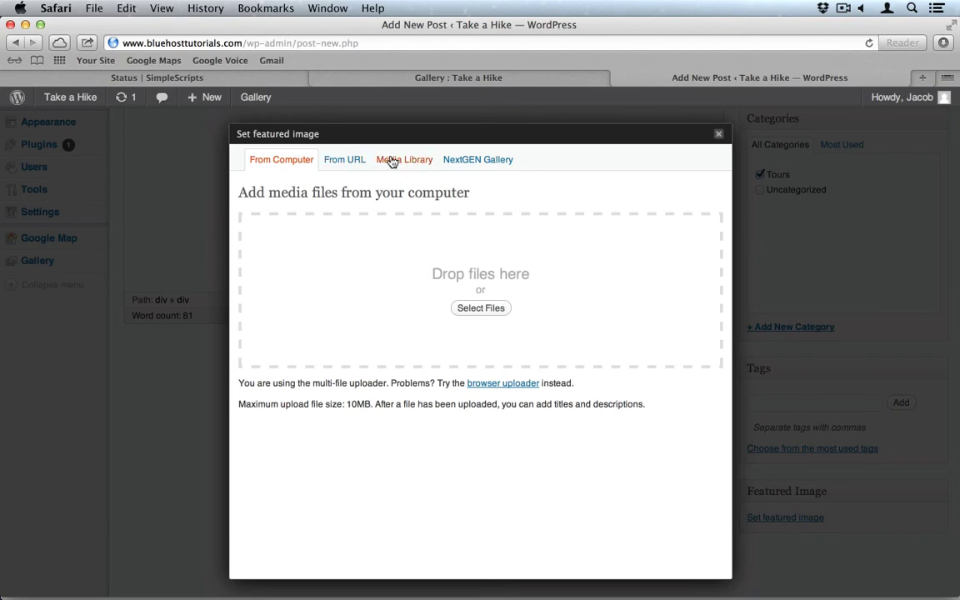
{"action": "left_click", "coordinate": [394, 160]}
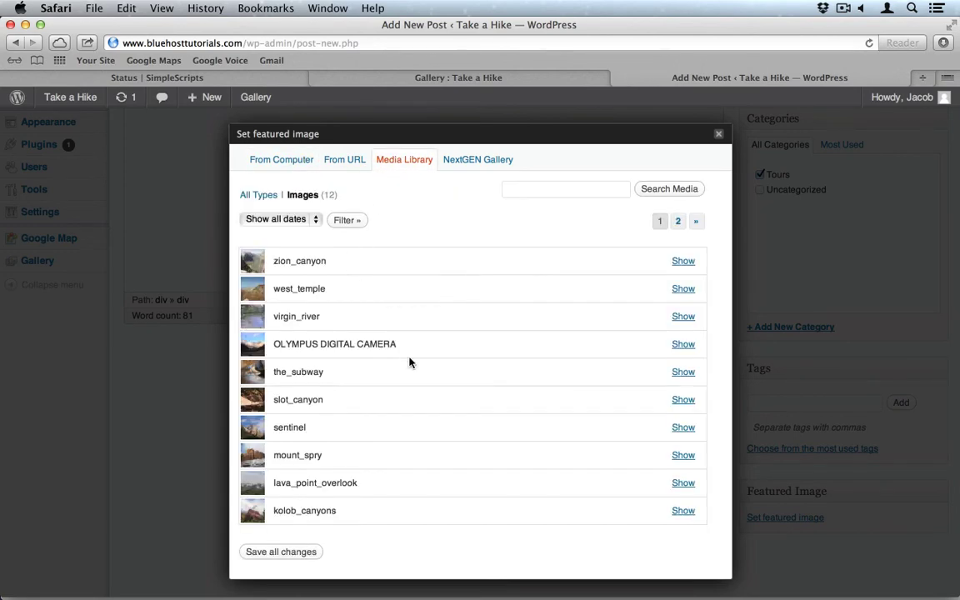
{"action": "left_click", "coordinate": [679, 289]}
{"action": "scroll", "coordinate": [514, 495], "scroll_direction": "down", "scroll_amount": 8}
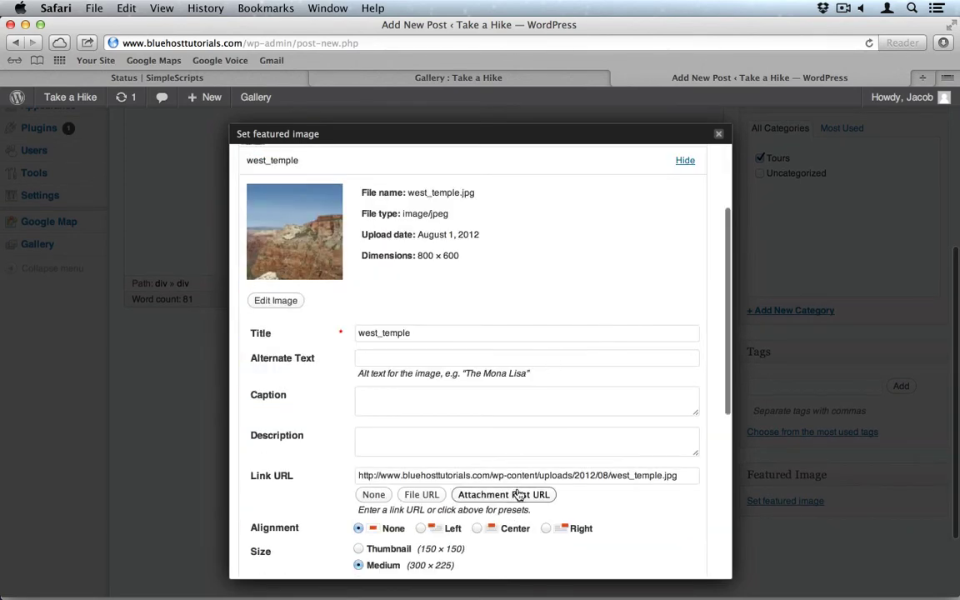
{"action": "left_click", "coordinate": [492, 425]}
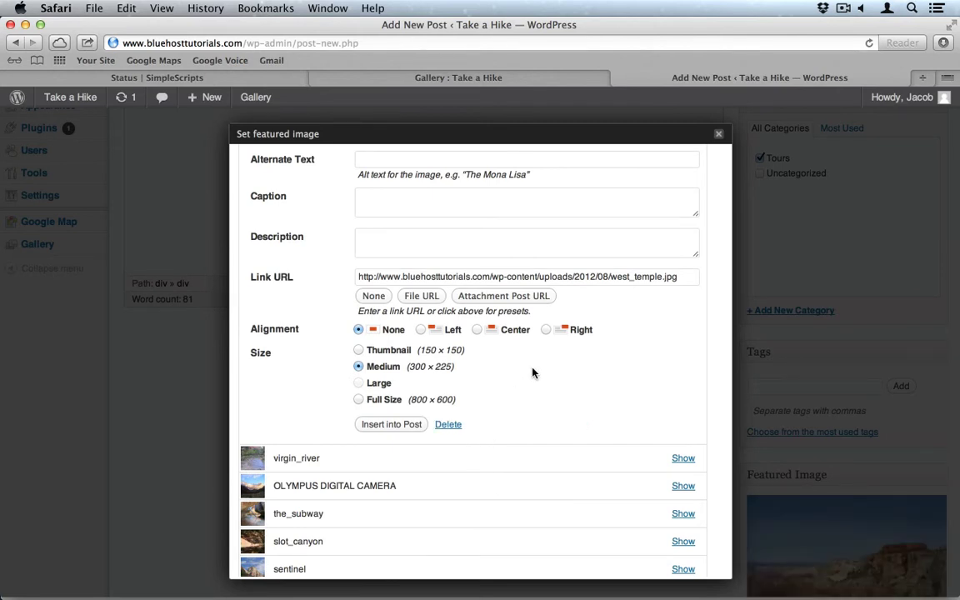
{"action": "scroll", "coordinate": [533, 373], "scroll_direction": "up", "scroll_amount": 5}
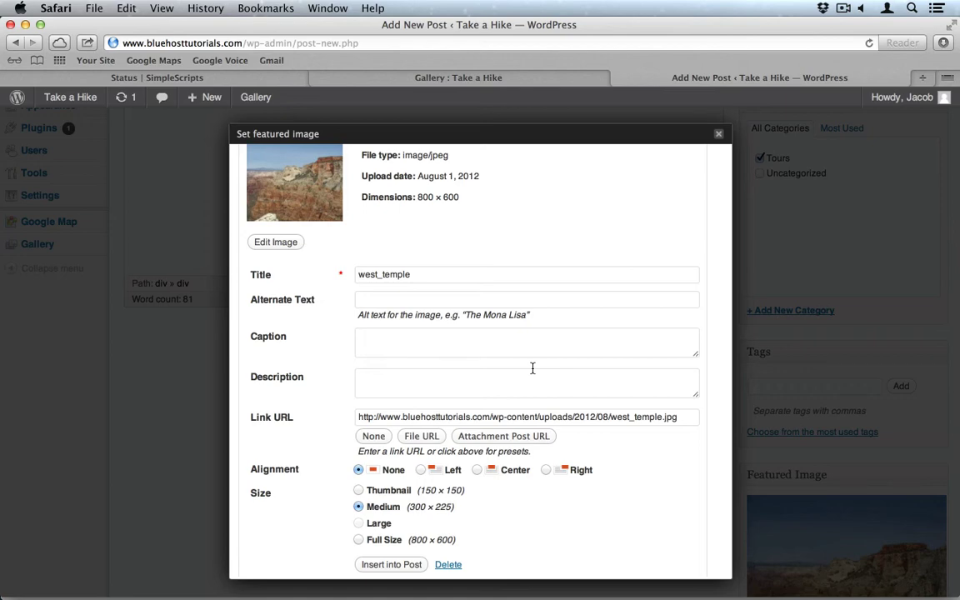
Close the featured image settings and publish the West Temple post.
{"action": "scroll", "coordinate": [417, 302], "scroll_direction": "down", "scroll_amount": 5}
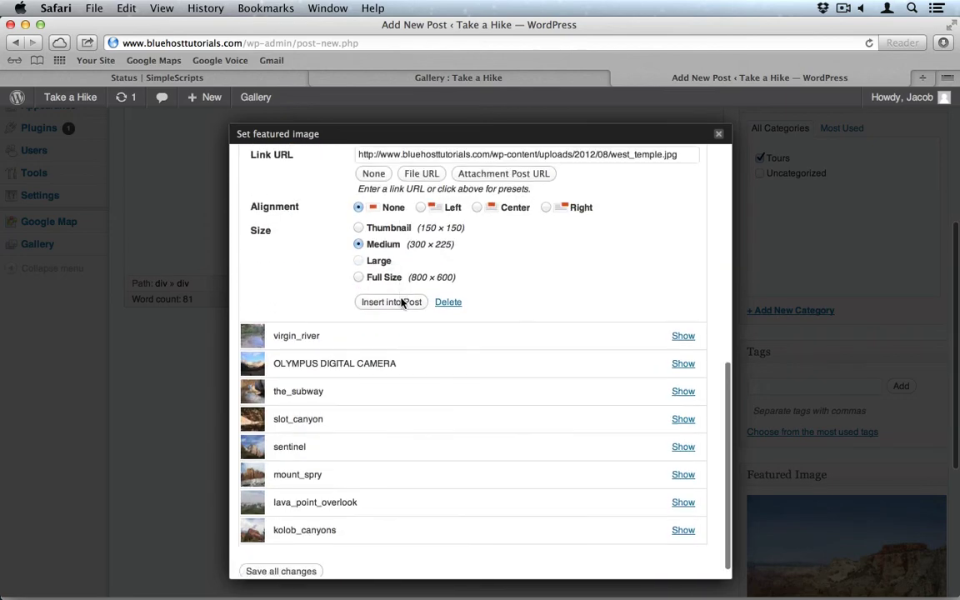
{"action": "scroll", "coordinate": [401, 304], "scroll_direction": "up", "scroll_amount": 3}
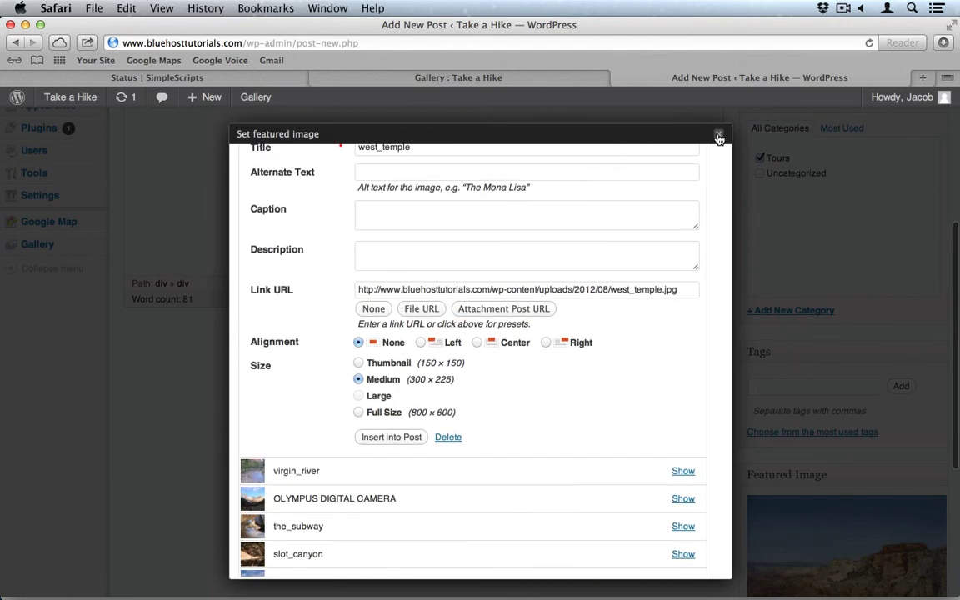
{"action": "left_click", "coordinate": [719, 136]}
{"action": "scroll", "coordinate": [808, 200], "scroll_direction": "up", "scroll_amount": 5}
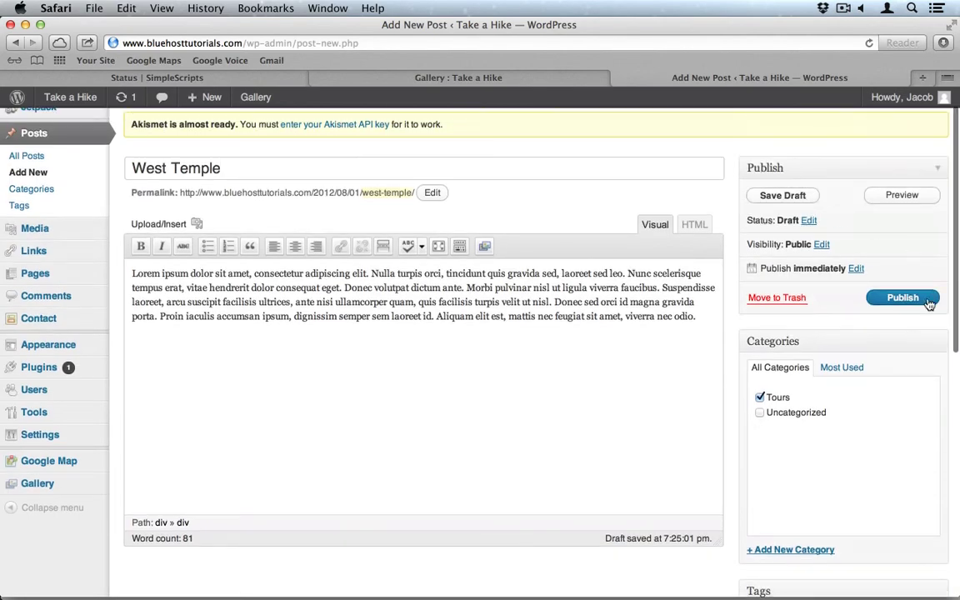
{"action": "left_click", "coordinate": [929, 304]}
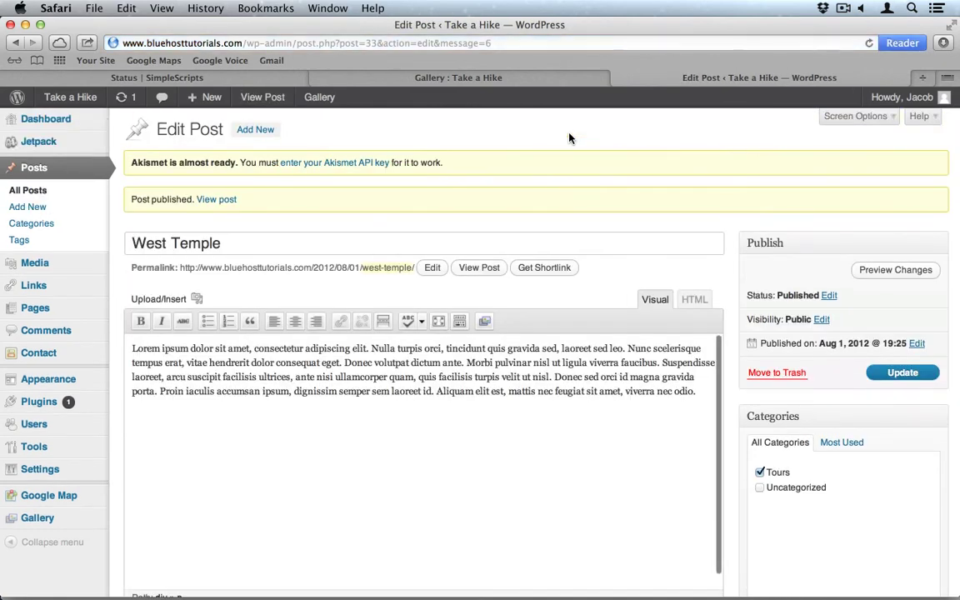
View the live site's Gallery page and home page, then reload the home page.
{"action": "left_click", "coordinate": [438, 78]}
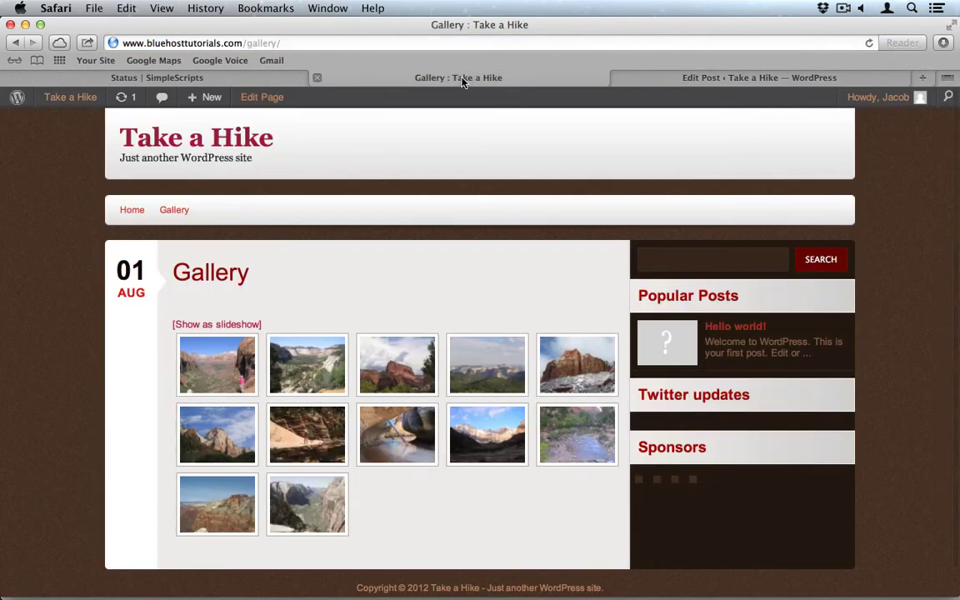
{"action": "left_click", "coordinate": [131, 212]}
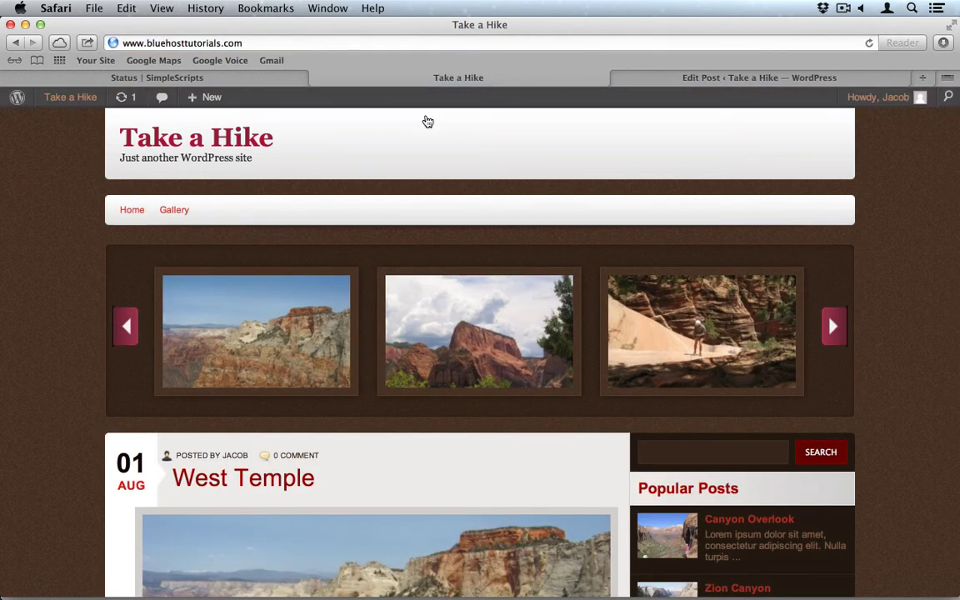
{"action": "left_click", "coordinate": [627, 76]}
{"action": "scroll", "coordinate": [650, 250], "scroll_direction": "down", "scroll_amount": 10}
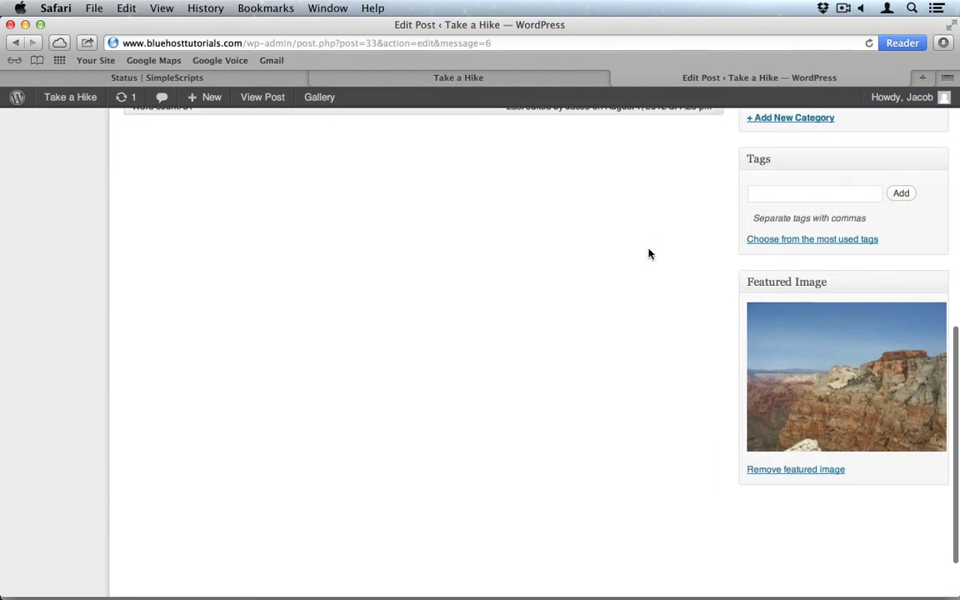
{"action": "left_click", "coordinate": [424, 78]}
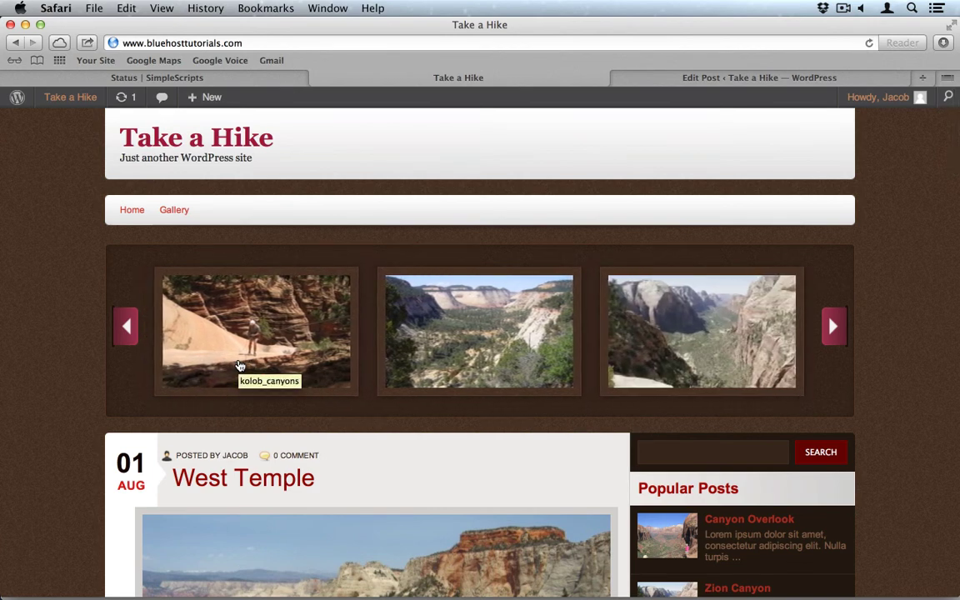
Check the home page slider, open the Kolob Canyon post, and return to Home.
{"action": "scroll", "coordinate": [239, 366], "scroll_direction": "down", "scroll_amount": 5}
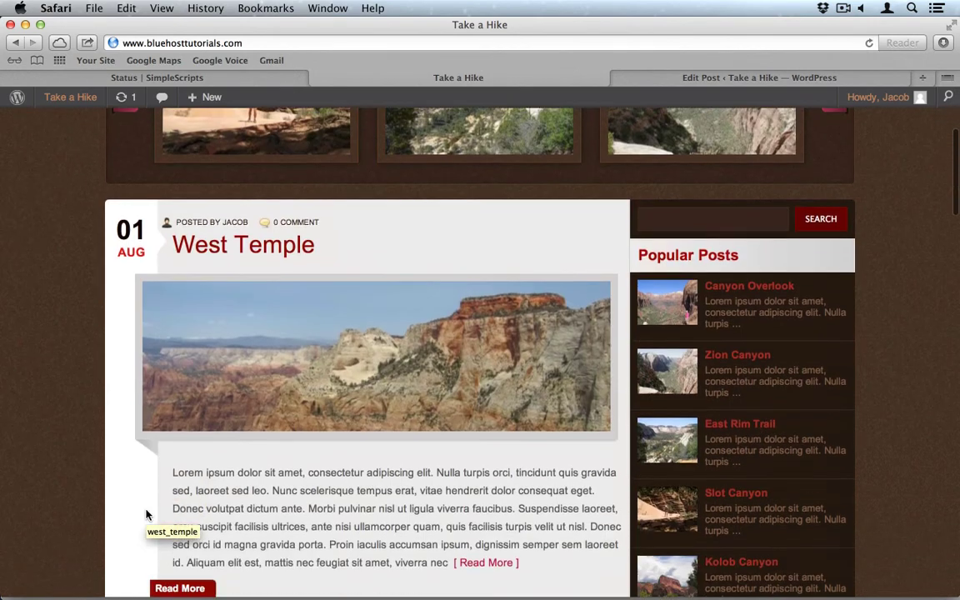
{"action": "scroll", "coordinate": [367, 443], "scroll_direction": "down", "scroll_amount": 7}
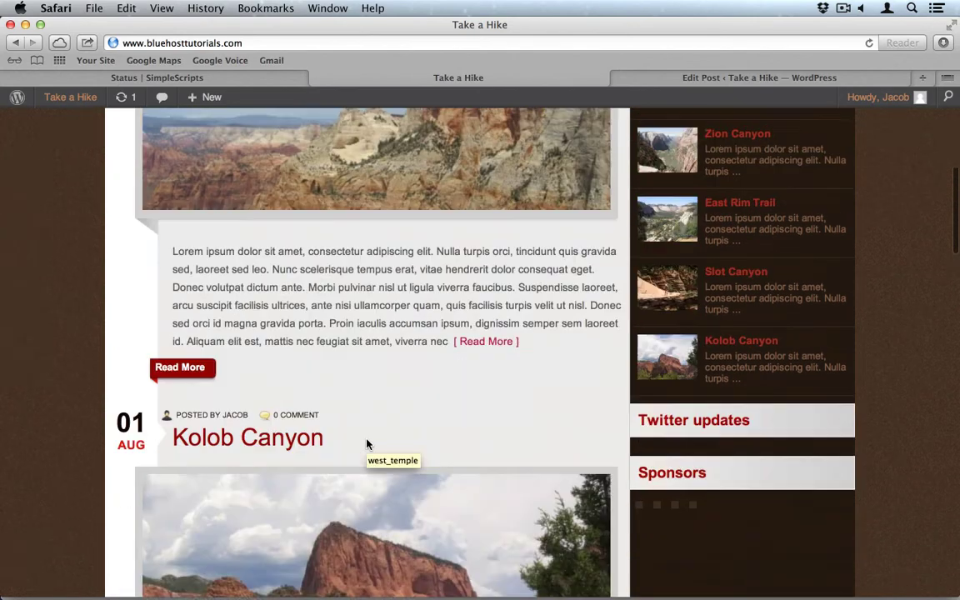
{"action": "scroll", "coordinate": [366, 444], "scroll_direction": "up", "scroll_amount": 3}
{"action": "scroll", "coordinate": [366, 444], "scroll_direction": "up", "scroll_amount": 8}
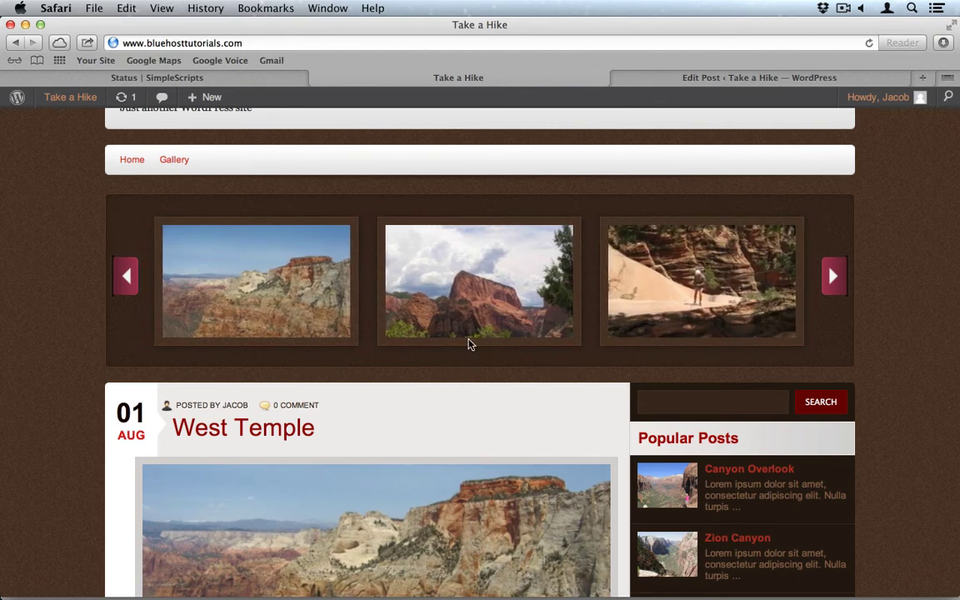
{"action": "left_click", "coordinate": [492, 306]}
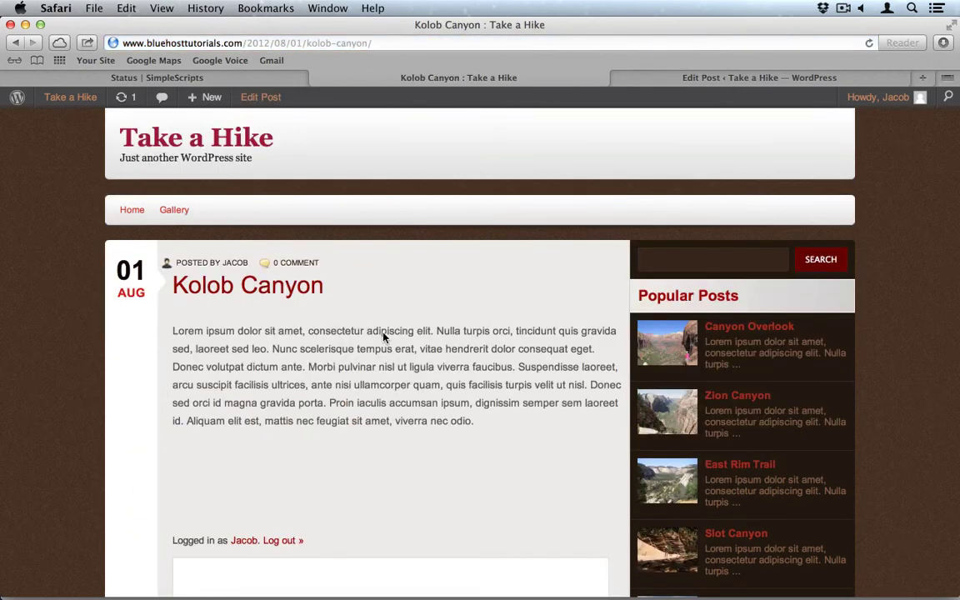
{"action": "scroll", "coordinate": [364, 431], "scroll_direction": "down", "scroll_amount": 2}
{"action": "scroll", "coordinate": [364, 432], "scroll_direction": "down", "scroll_amount": 1}
{"action": "scroll", "coordinate": [365, 432], "scroll_direction": "up", "scroll_amount": 4}
{"action": "left_click", "coordinate": [129, 209]}
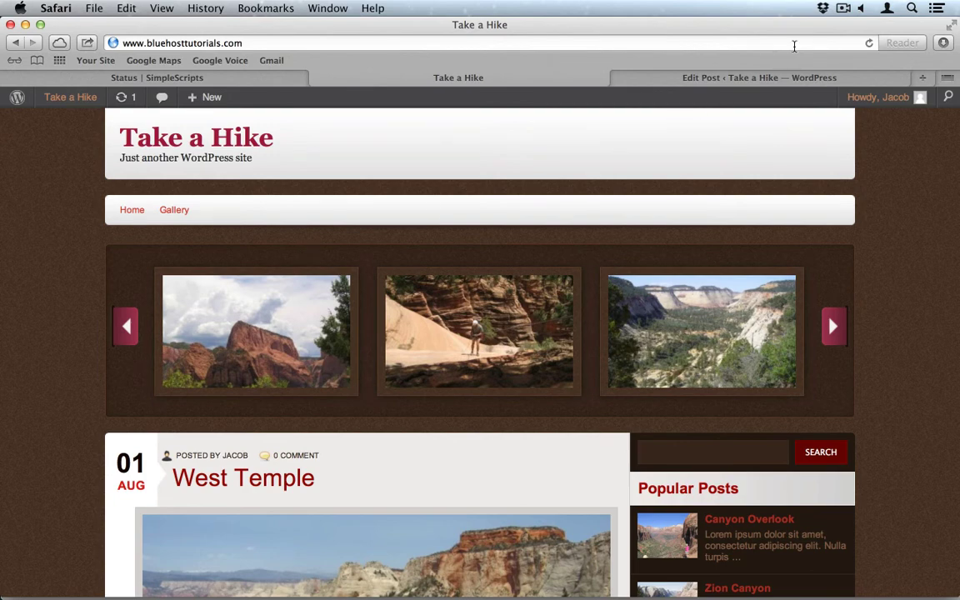
Open the Google Map Shortcode Builder from the admin sidebar.
{"action": "left_click", "coordinate": [697, 78]}
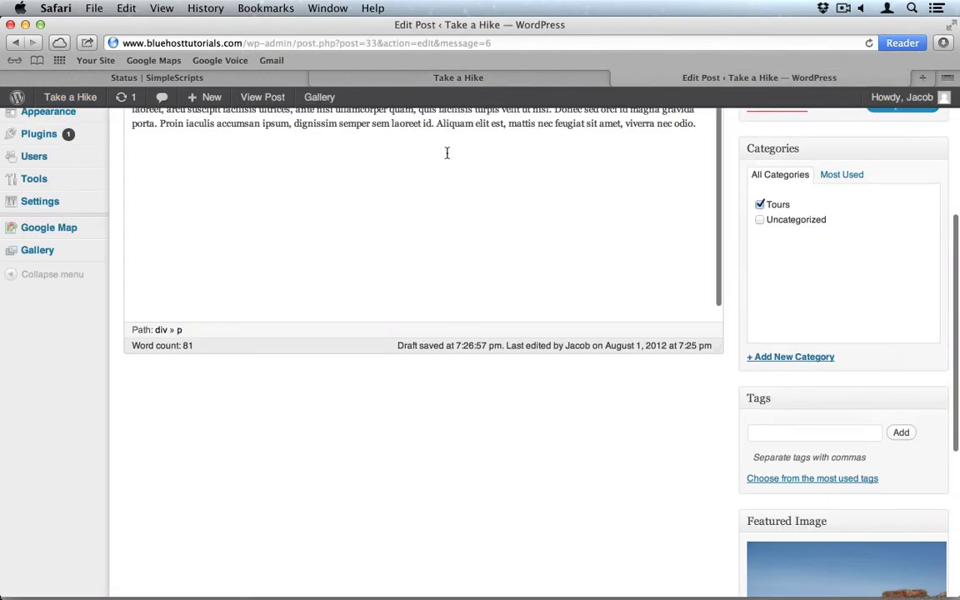
{"action": "scroll", "coordinate": [448, 155], "scroll_direction": "up", "scroll_amount": 5}
{"action": "mouse_move", "coordinate": [56, 372]}
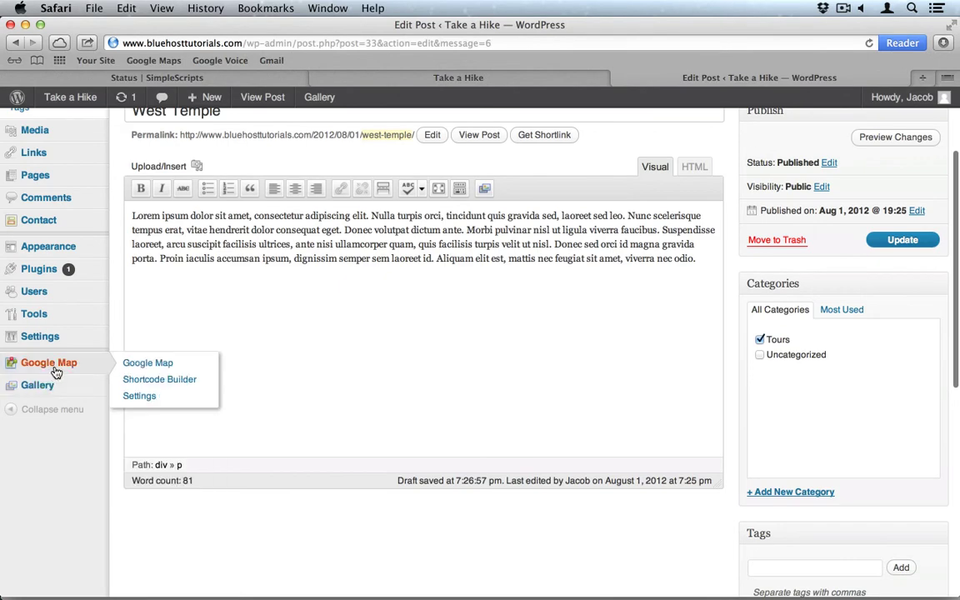
{"action": "left_click", "coordinate": [152, 380]}
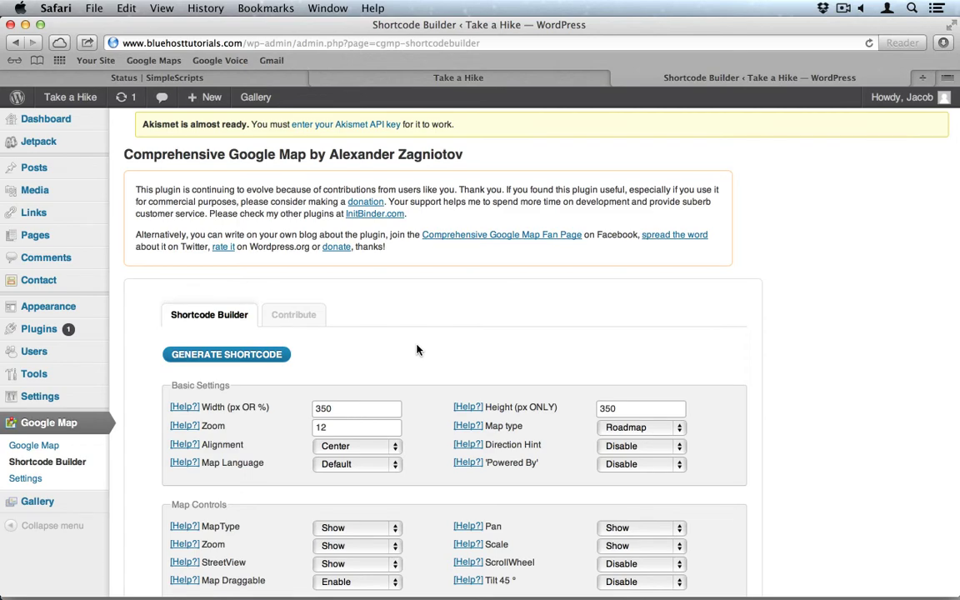
Set the map width to 500 and height to 400.
{"action": "scroll", "coordinate": [417, 350], "scroll_direction": "down", "scroll_amount": 3}
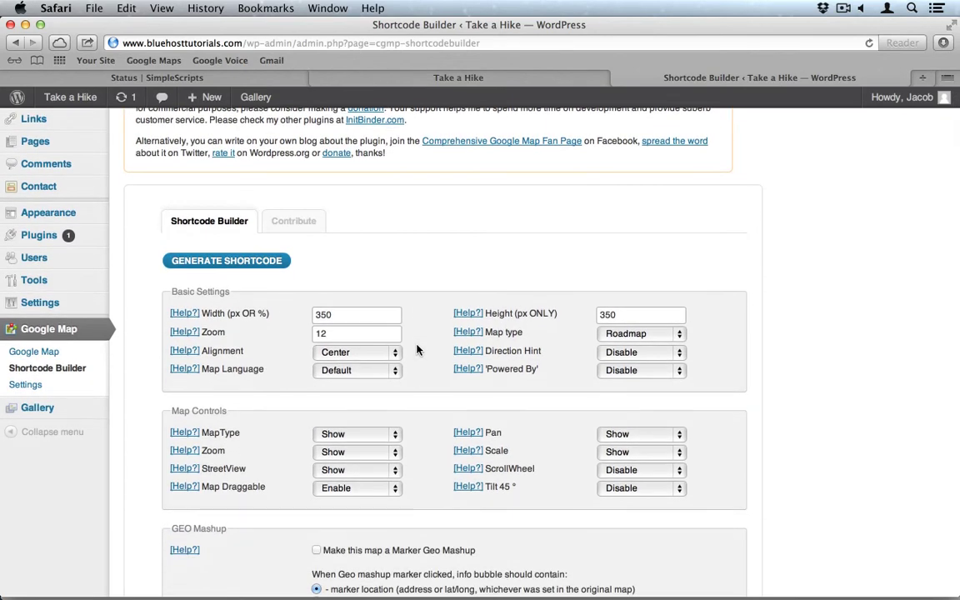
{"action": "double_click", "coordinate": [361, 314]}
{"action": "type", "text": "500"}
{"action": "double_click", "coordinate": [632, 311]}
{"action": "type", "text": "400"}
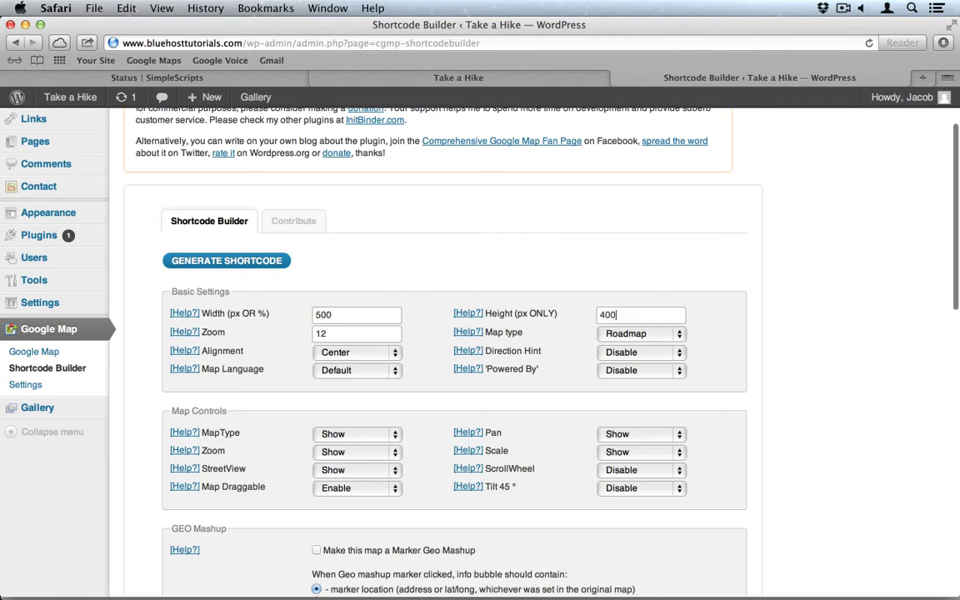
Pick the purple hiker icon in the Map Markers grid as the marker.
{"action": "scroll", "coordinate": [535, 316], "scroll_direction": "down", "scroll_amount": 3}
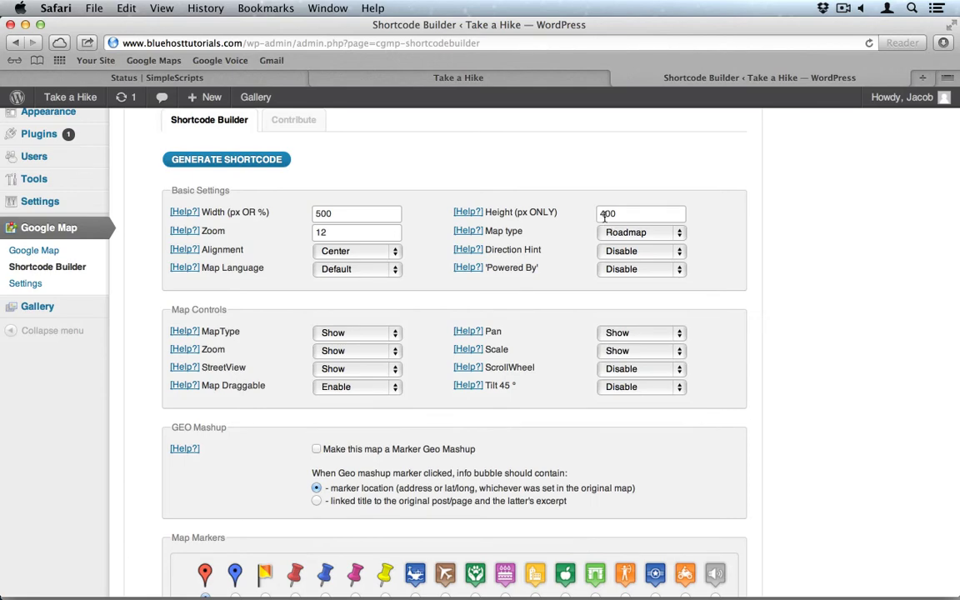
{"action": "scroll", "coordinate": [522, 283], "scroll_direction": "down", "scroll_amount": 3}
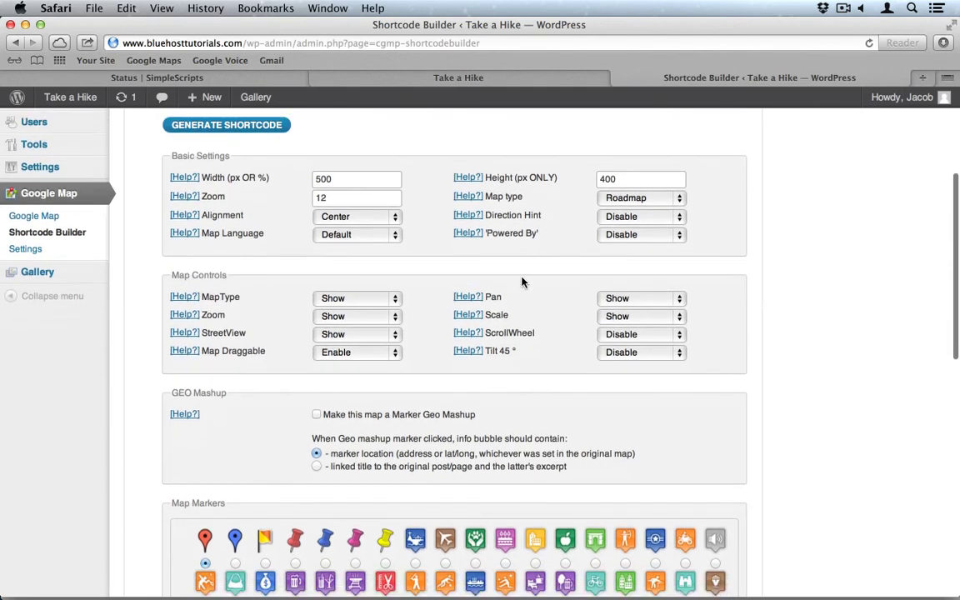
{"action": "scroll", "coordinate": [522, 283], "scroll_direction": "down", "scroll_amount": 3}
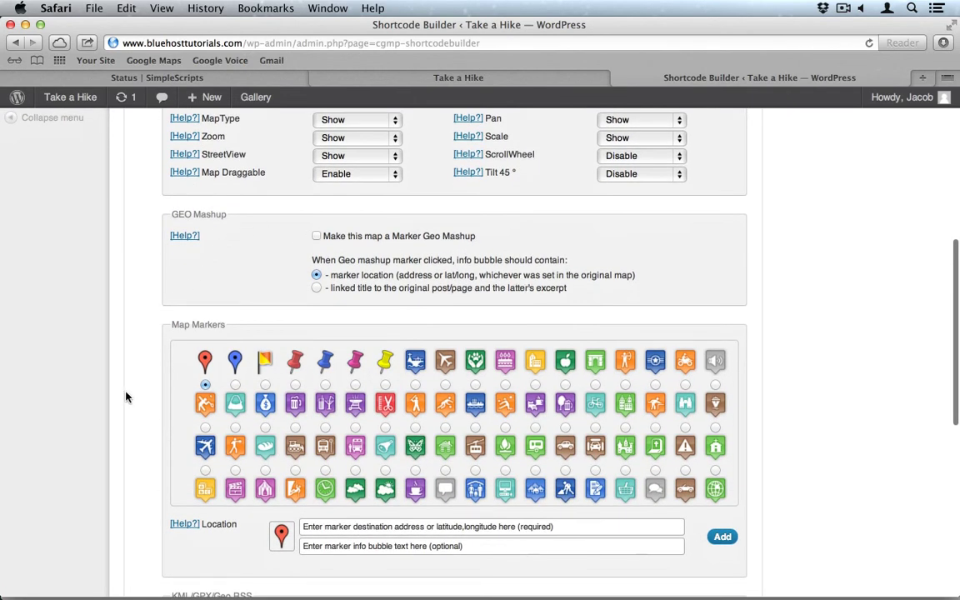
{"action": "scroll", "coordinate": [125, 397], "scroll_direction": "down", "scroll_amount": 2}
{"action": "scroll", "coordinate": [294, 345], "scroll_direction": "down", "scroll_amount": 5}
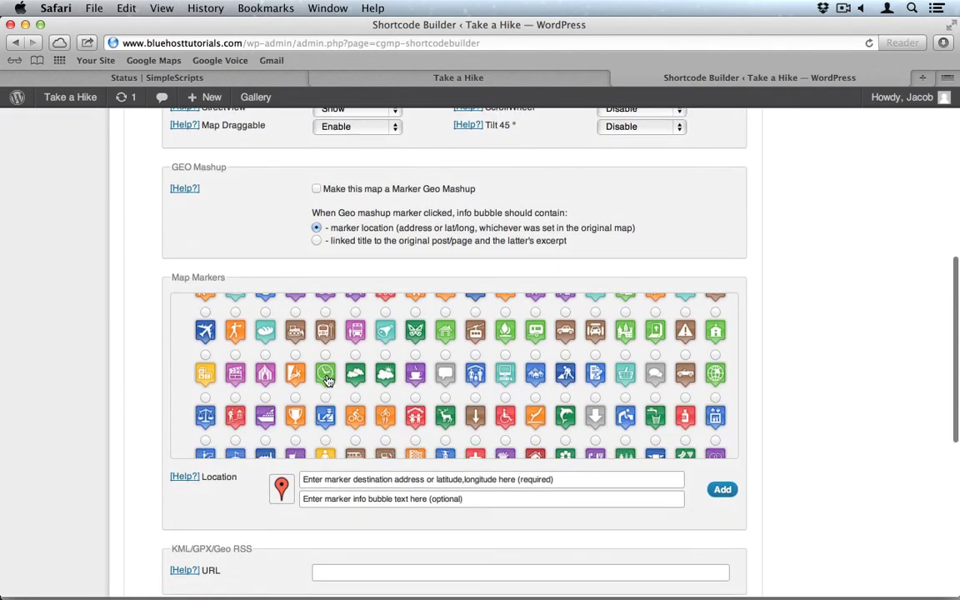
{"action": "scroll", "coordinate": [329, 380], "scroll_direction": "down", "scroll_amount": 5}
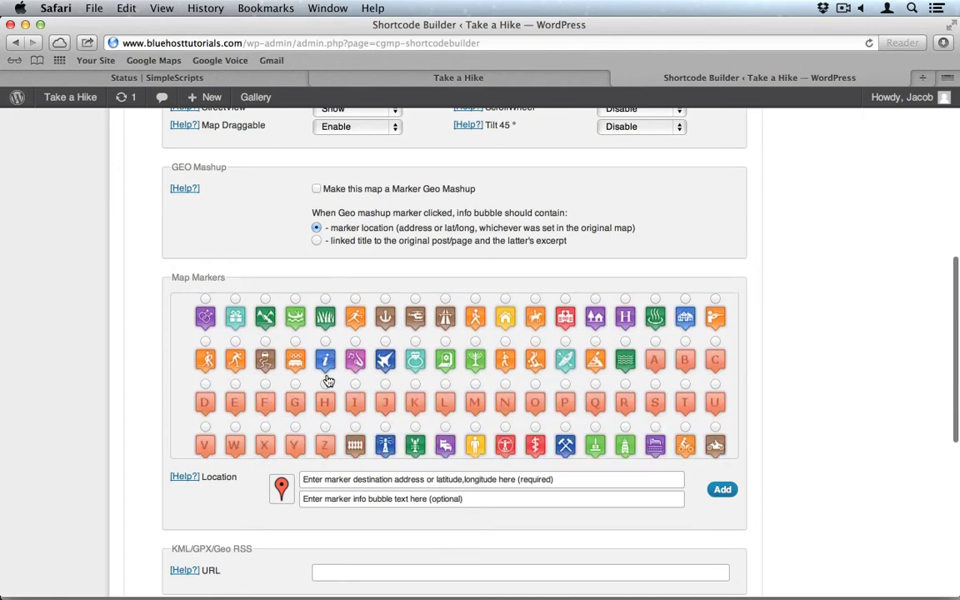
{"action": "scroll", "coordinate": [328, 380], "scroll_direction": "up", "scroll_amount": 10}
{"action": "scroll", "coordinate": [329, 380], "scroll_direction": "up", "scroll_amount": 6}
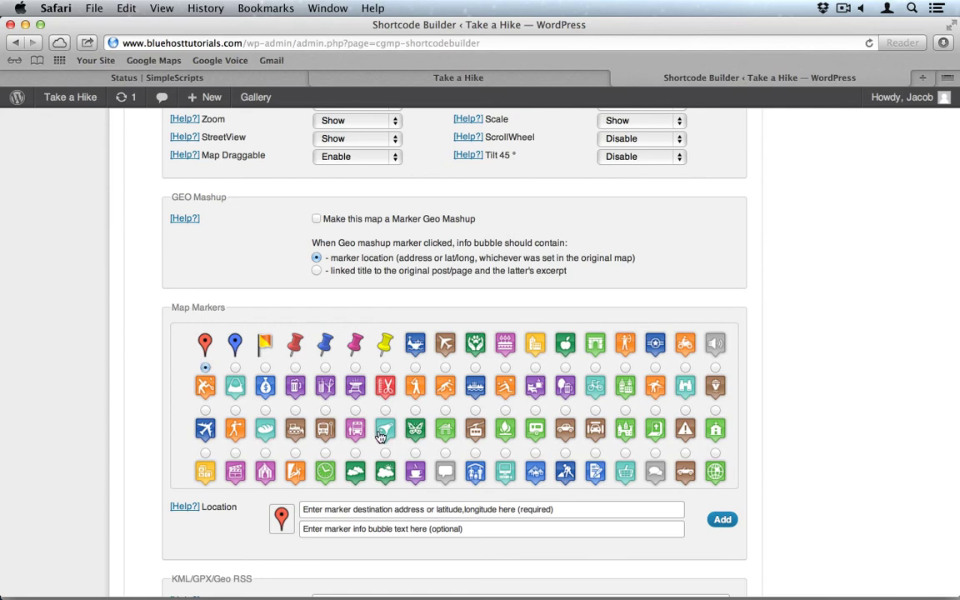
{"action": "scroll", "coordinate": [379, 435], "scroll_direction": "down", "scroll_amount": 3}
{"action": "scroll", "coordinate": [379, 435], "scroll_direction": "down", "scroll_amount": 10}
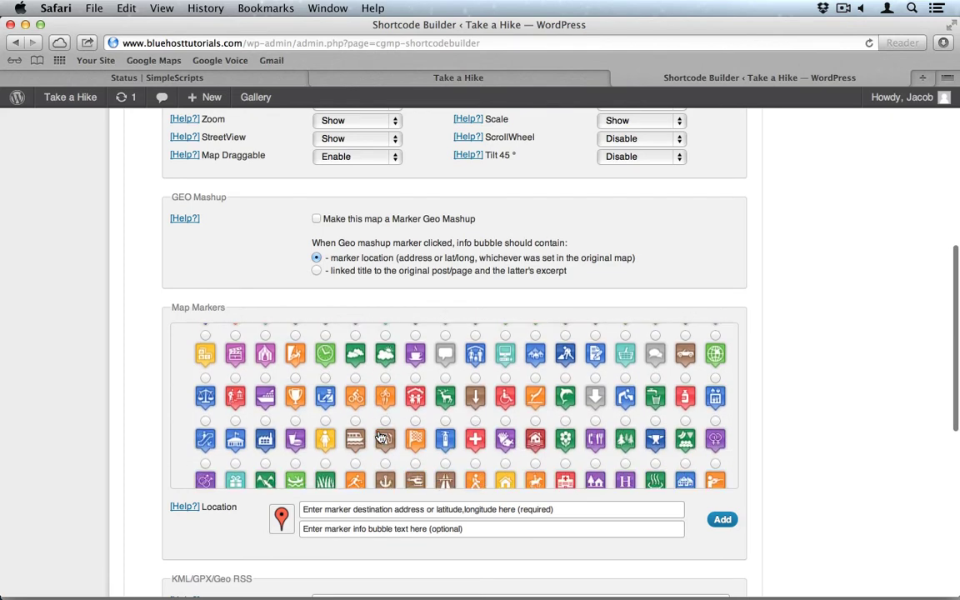
{"action": "scroll", "coordinate": [379, 435], "scroll_direction": "down", "scroll_amount": 10}
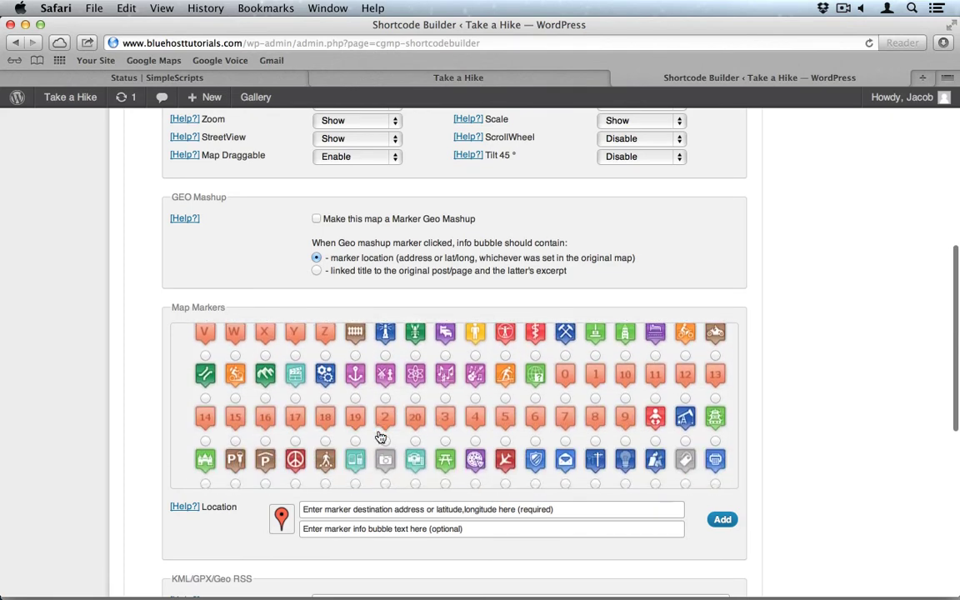
{"action": "scroll", "coordinate": [380, 435], "scroll_direction": "down", "scroll_amount": 1}
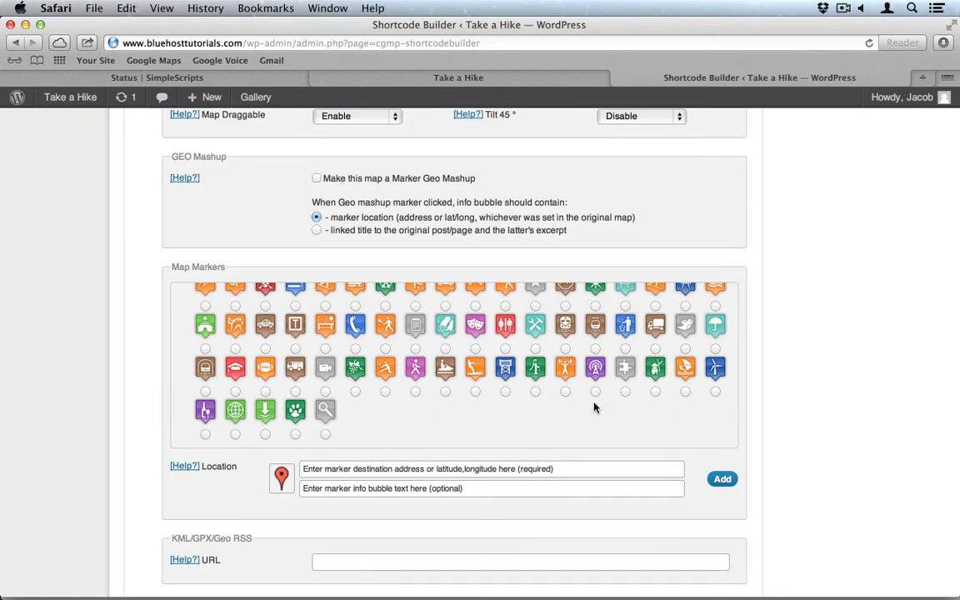
{"action": "left_click", "coordinate": [415, 391]}
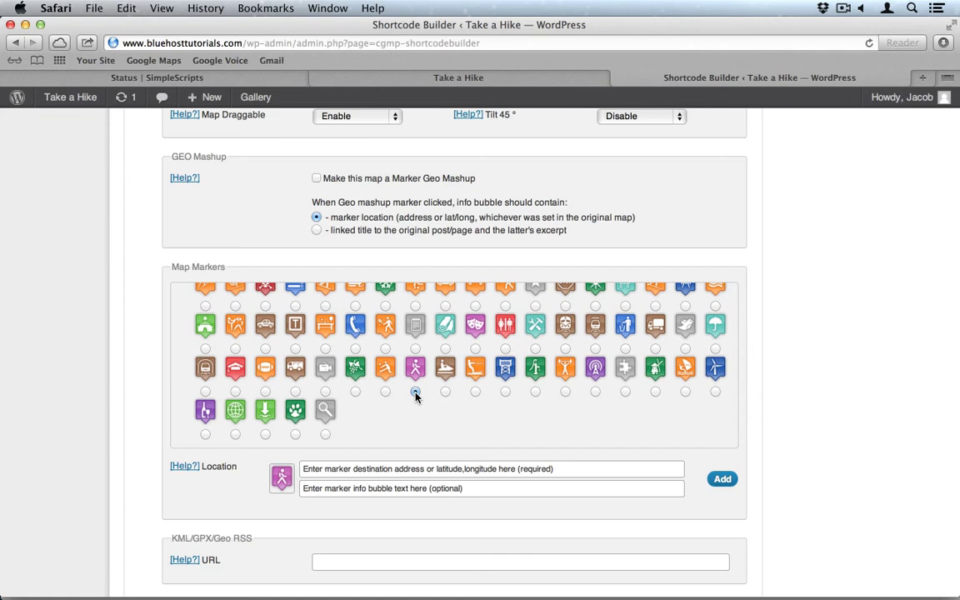
{"action": "scroll", "coordinate": [129, 396], "scroll_direction": "down", "scroll_amount": 2}
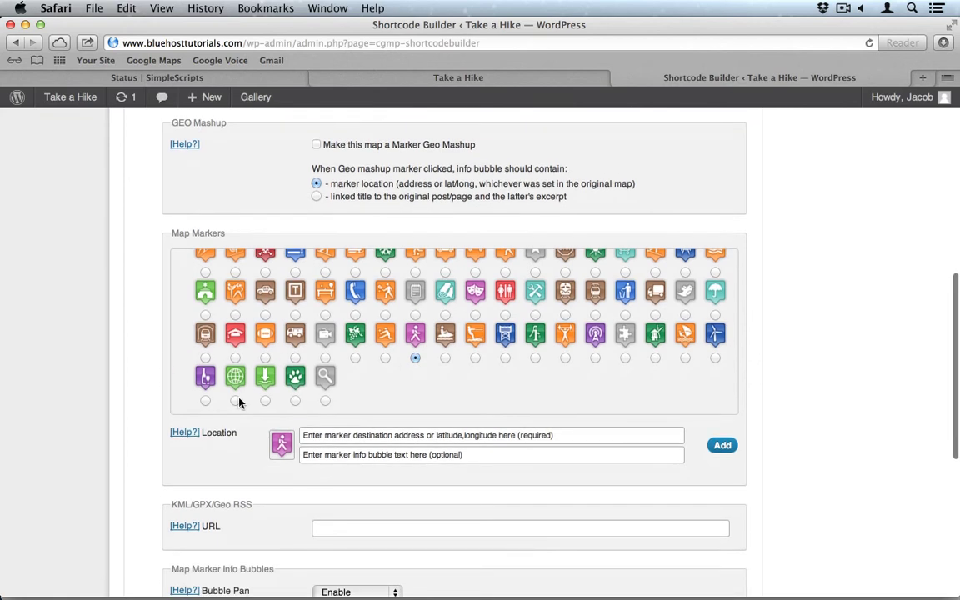
Add a marker at the business's Provo, Utah street address with bubble text 'Take a Hike'.
{"action": "left_click", "coordinate": [347, 435]}
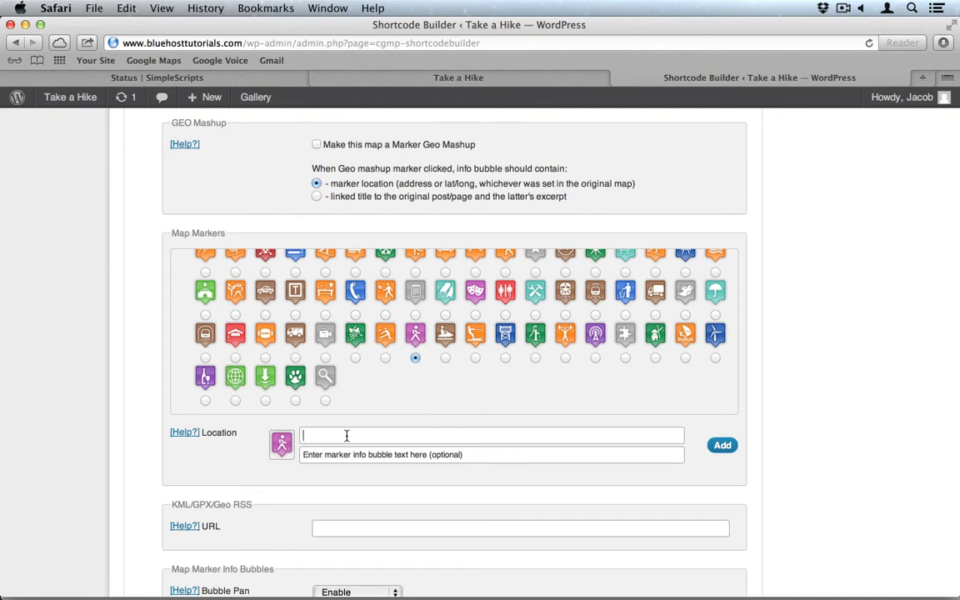
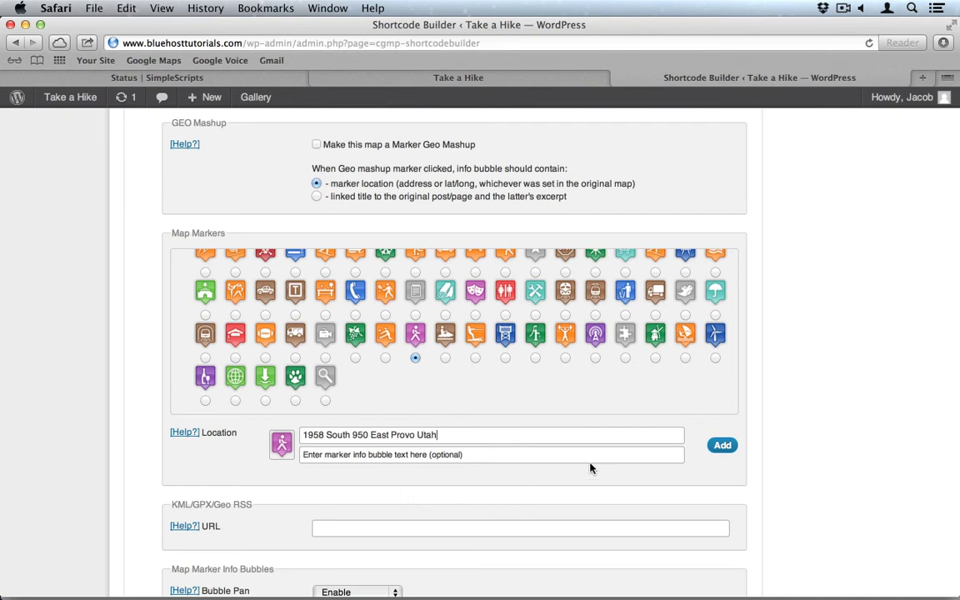
{"action": "left_click", "coordinate": [526, 451]}
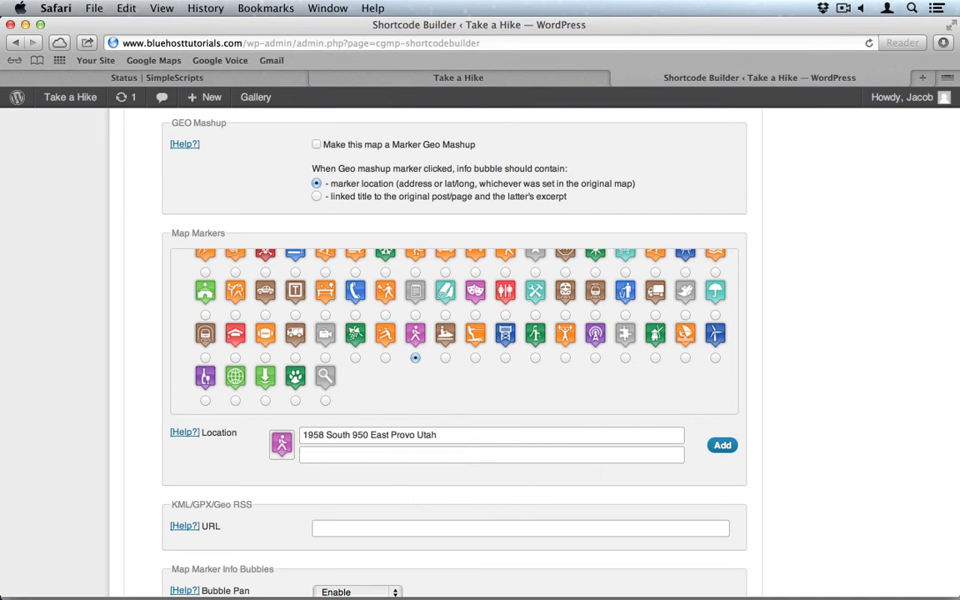
{"action": "type", "text": "Take a"}
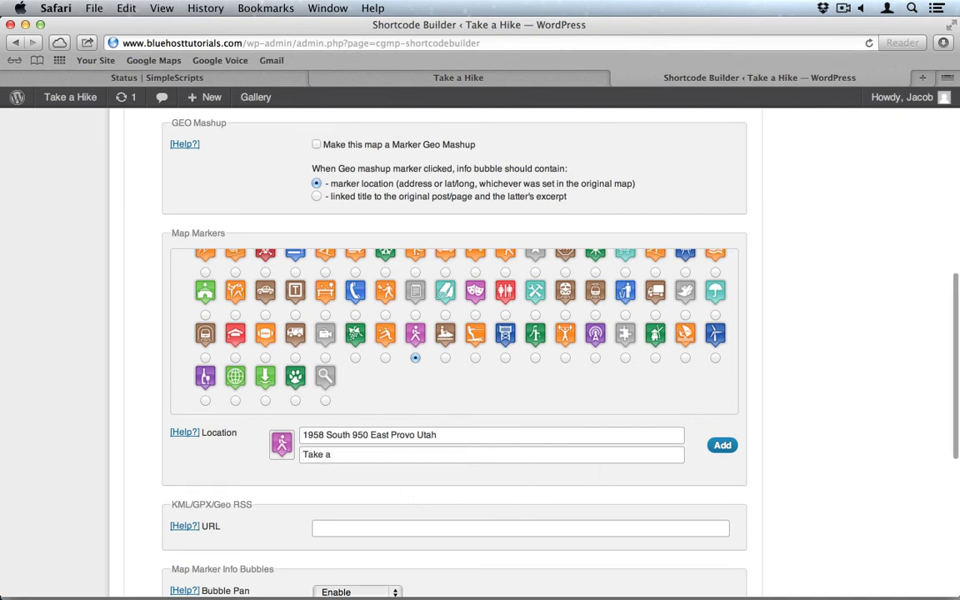
{"action": "type", "text": " Hike"}
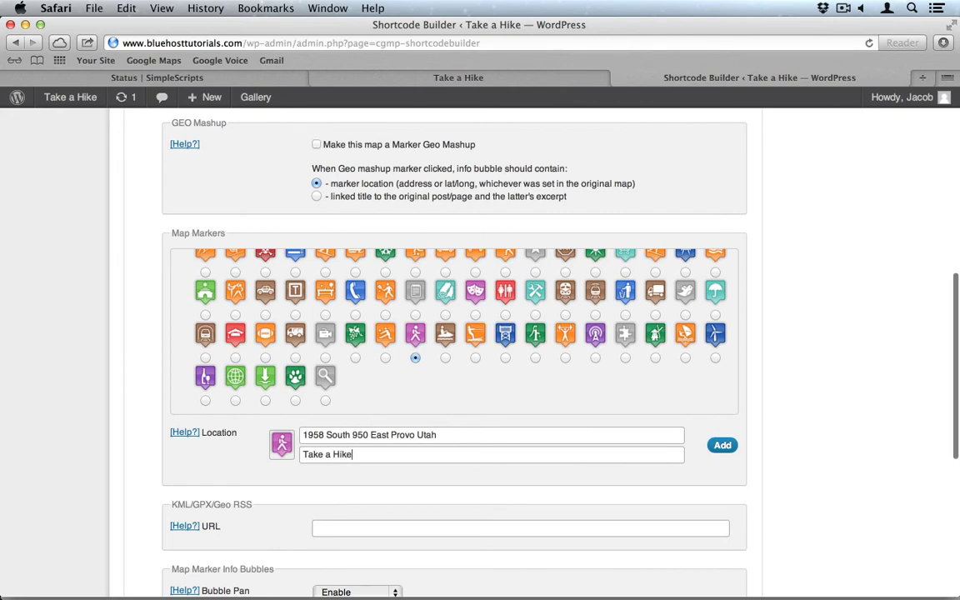
{"action": "left_click", "coordinate": [720, 444]}
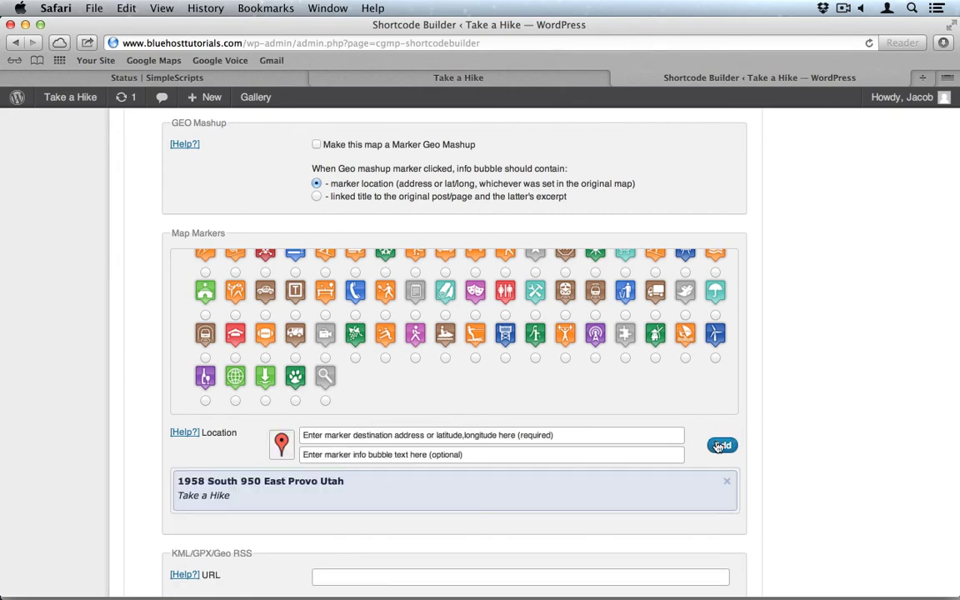
Generate the map shortcode and copy it to the clipboard.
{"action": "scroll", "coordinate": [780, 451], "scroll_direction": "down", "scroll_amount": 3}
{"action": "scroll", "coordinate": [780, 452], "scroll_direction": "down", "scroll_amount": 5}
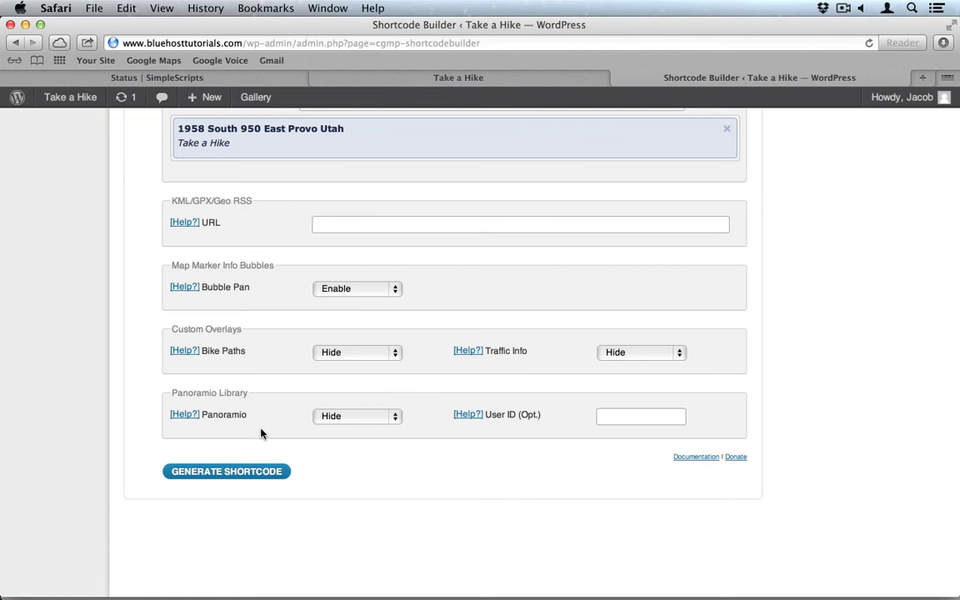
{"action": "left_click", "coordinate": [226, 471]}
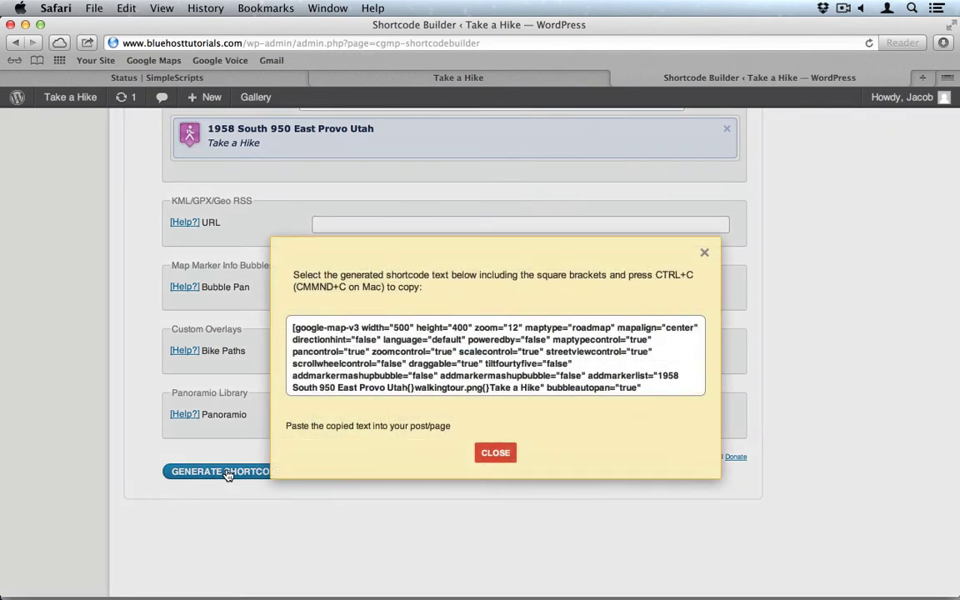
{"action": "left_click", "coordinate": [457, 364]}
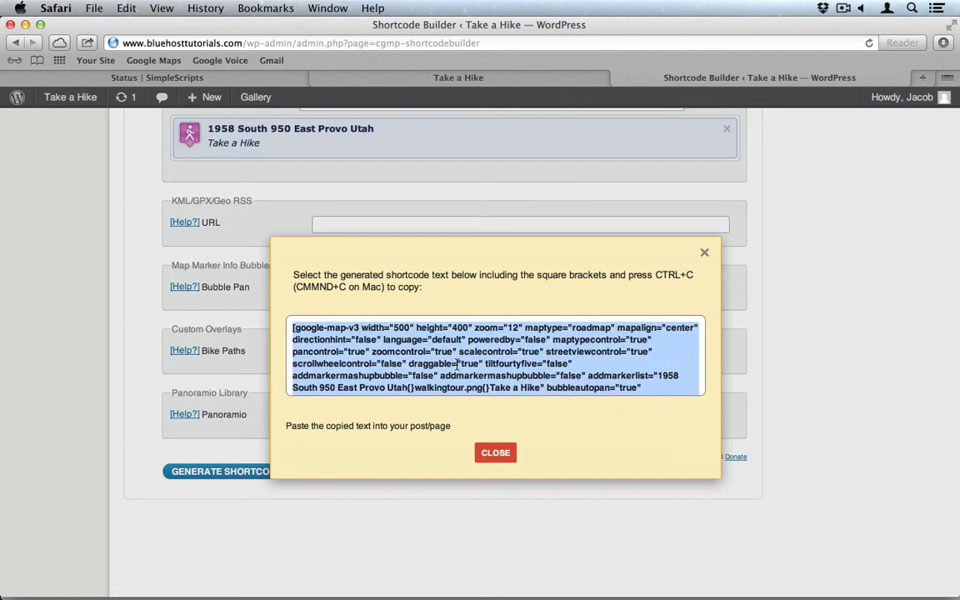
{"action": "right_click", "coordinate": [456, 364]}
{"action": "left_click", "coordinate": [514, 411]}
{"action": "left_click", "coordinate": [493, 456]}
Start a new page from the Pages menu.
{"action": "scroll", "coordinate": [196, 332], "scroll_direction": "up", "scroll_amount": 5}
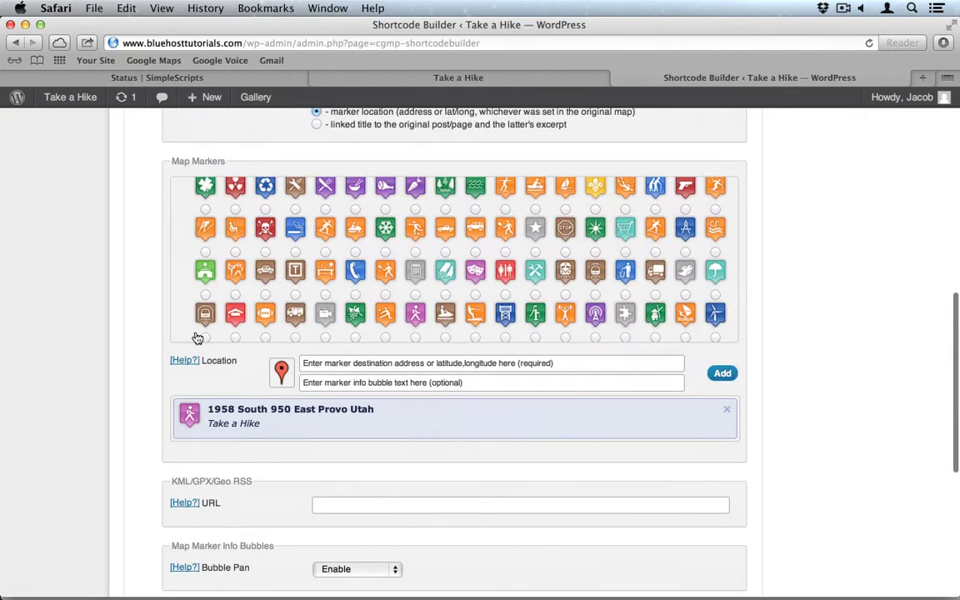
{"action": "scroll", "coordinate": [160, 267], "scroll_direction": "up", "scroll_amount": 10}
{"action": "scroll", "coordinate": [160, 267], "scroll_direction": "up", "scroll_amount": 5}
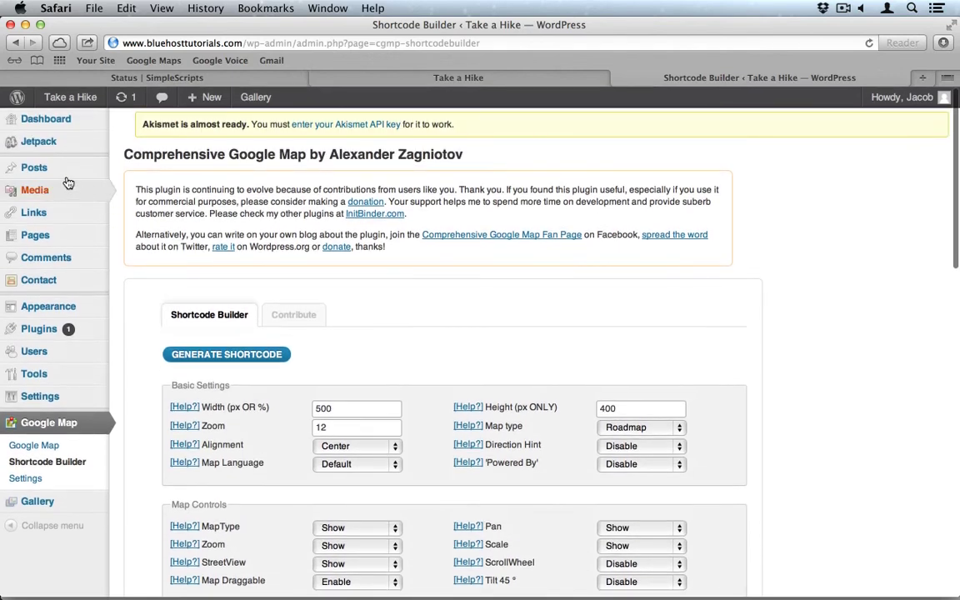
{"action": "mouse_move", "coordinate": [37, 240]}
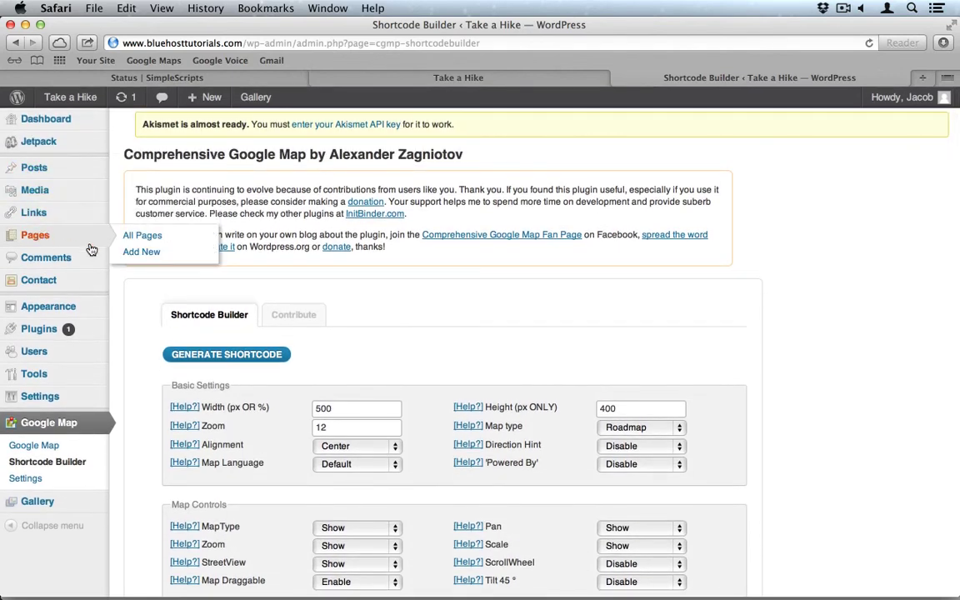
{"action": "left_click", "coordinate": [138, 259]}
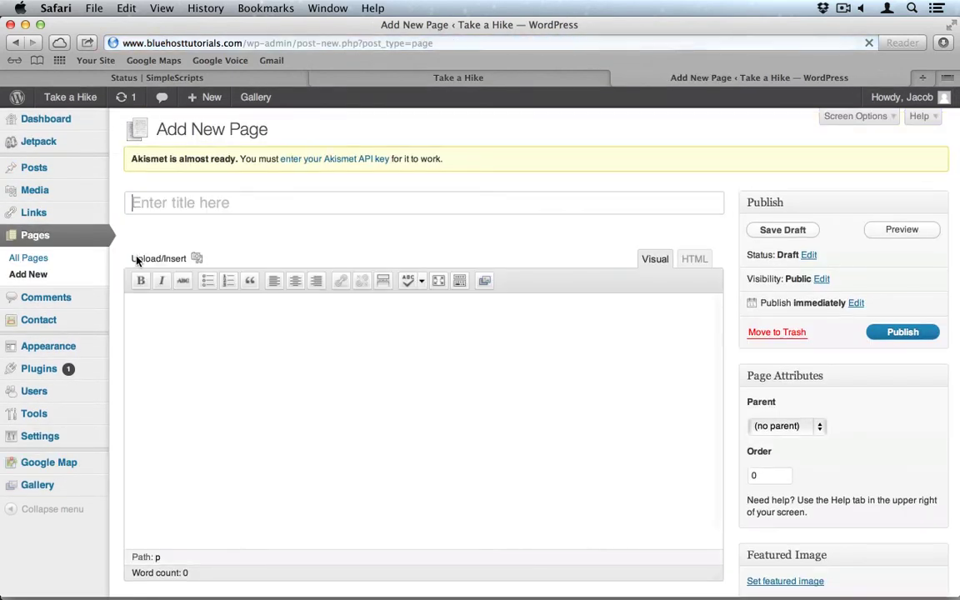
Title the new page 'Find Us'.
{"action": "left_click", "coordinate": [239, 207]}
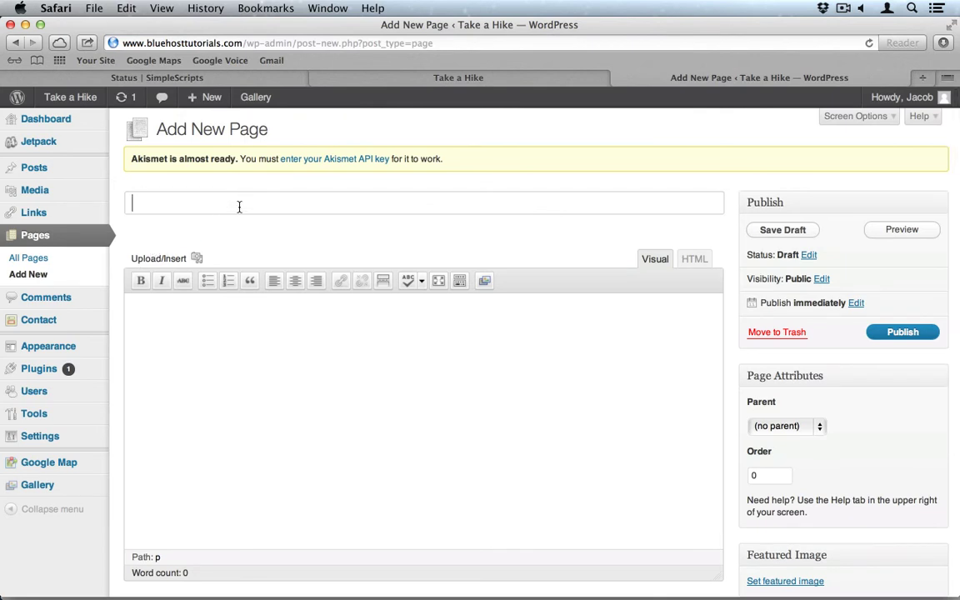
{"action": "type", "text": "Con"}
{"action": "key", "text": "super+a"}
{"action": "type", "text": "Find Us"}
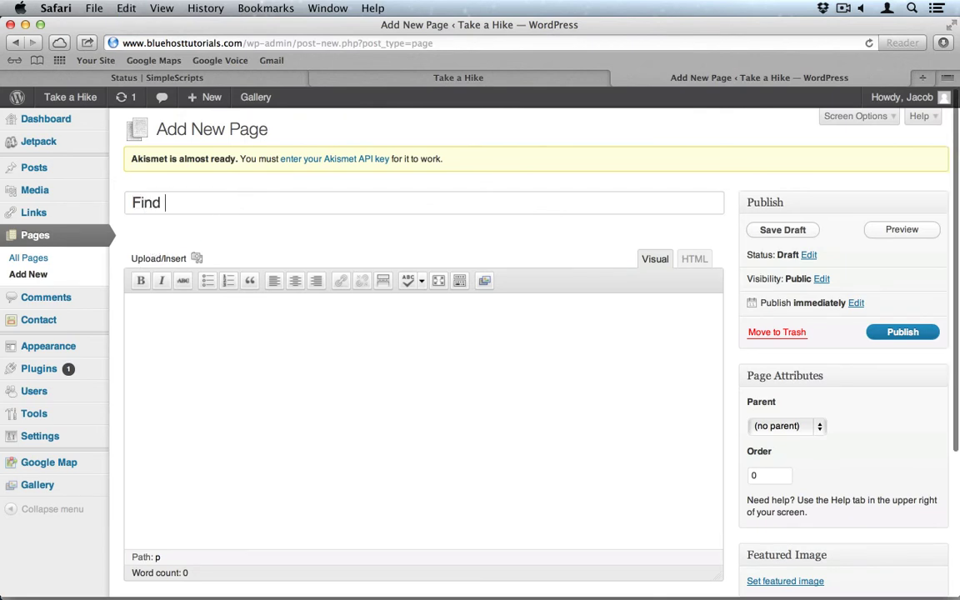
Paste the map shortcode into the body and type 'Contact Us' above it.
{"action": "left_click", "coordinate": [226, 332]}
{"action": "key", "text": "super+v"}
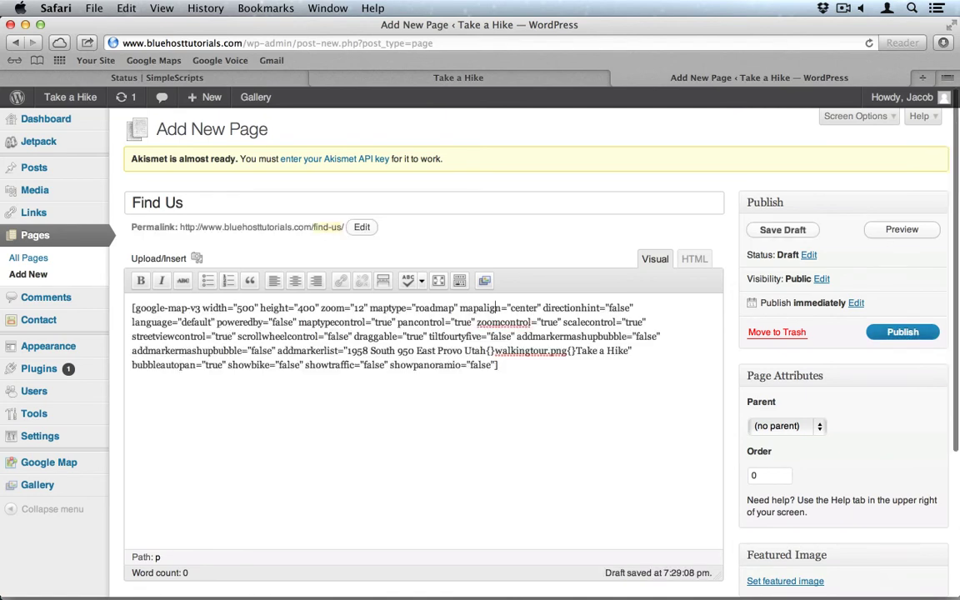
{"action": "key", "text": "super+Up"}
{"action": "key", "text": "Return"}
{"action": "key", "text": "Return"}
{"action": "key", "text": "Up"}
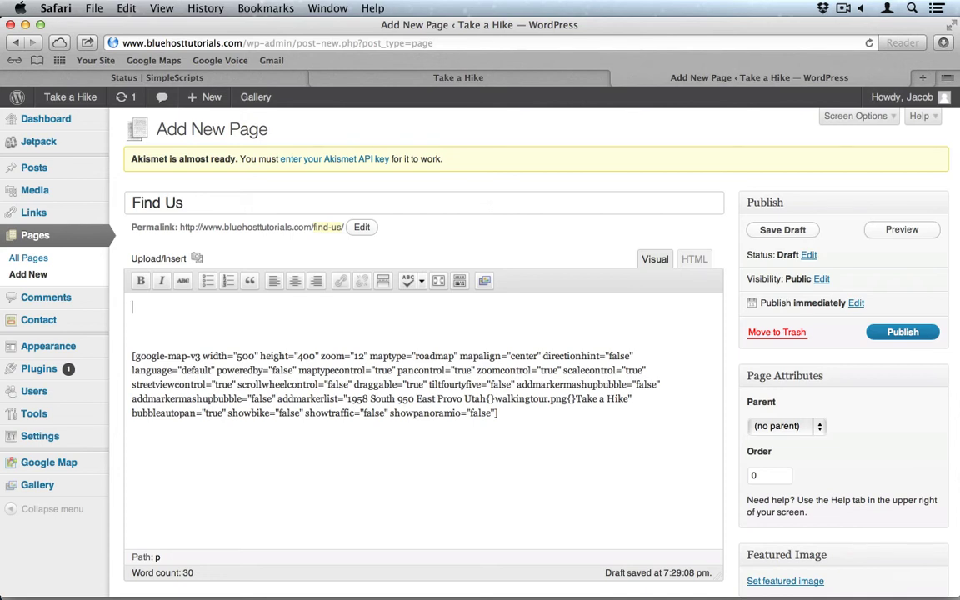
{"action": "type", "text": "Con"}
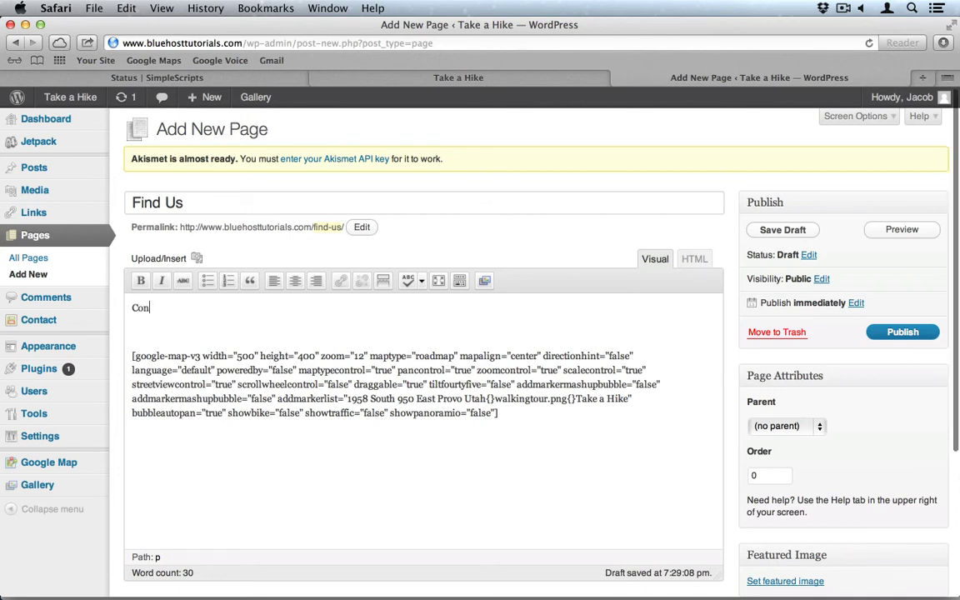
{"action": "type", "text": "at"}
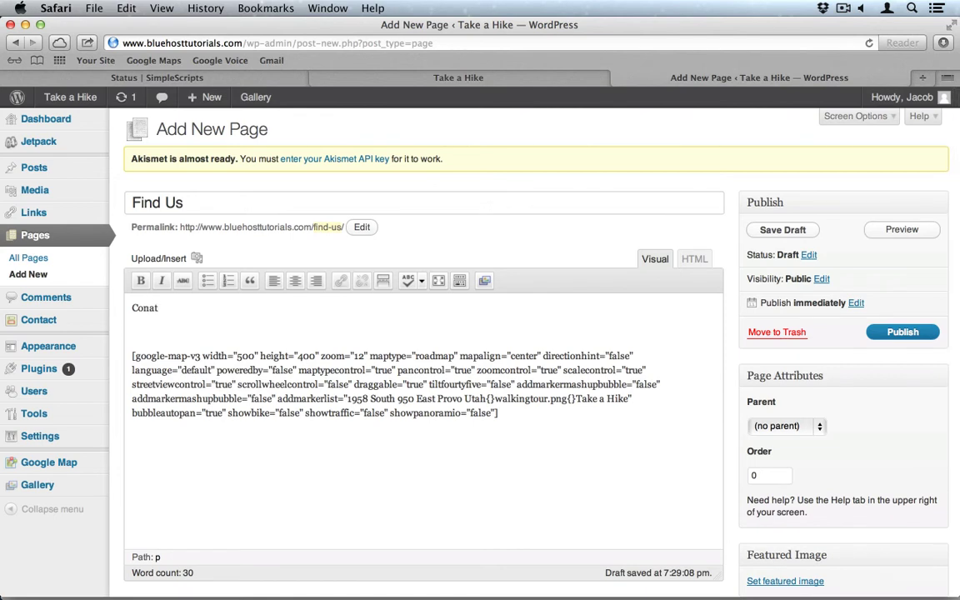
{"action": "key", "text": "BackSpace"}
{"action": "key", "text": "BackSpace"}
{"action": "type", "text": "tact Us"}
{"action": "key", "text": "Return"}
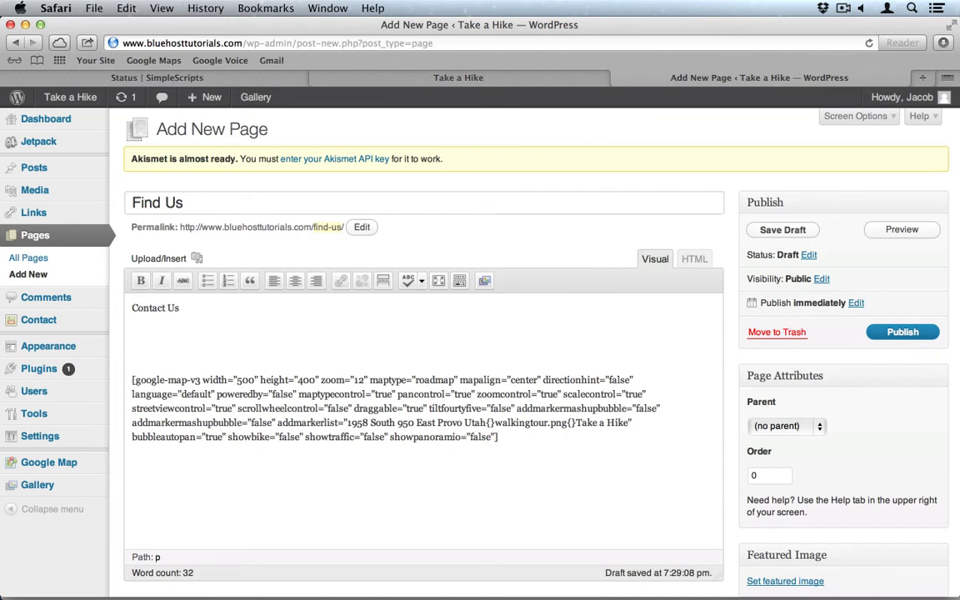
Paste the phone and address block from Notes below the Contact Us line.
{"action": "key", "text": "super+Tab"}
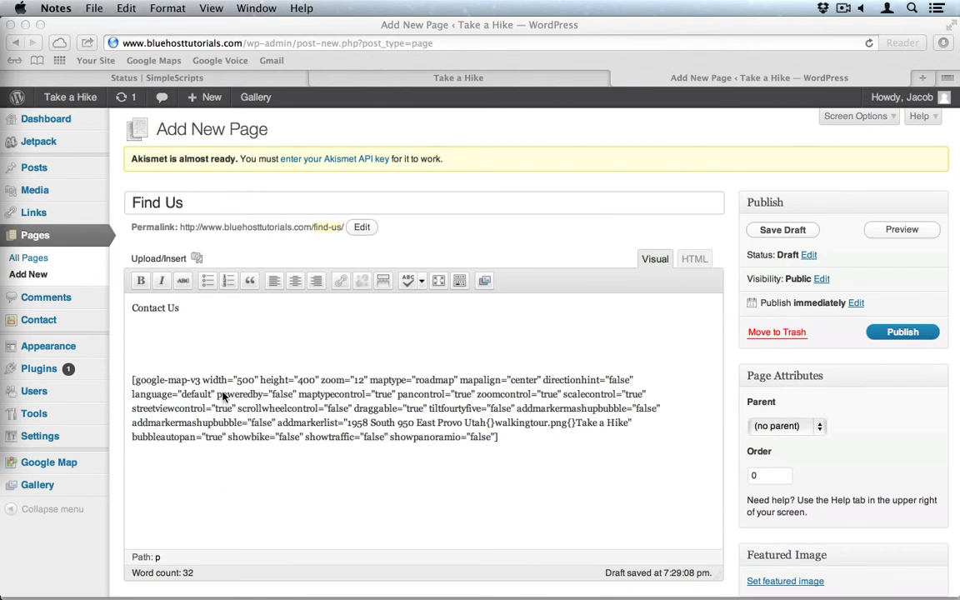
{"action": "left_click", "coordinate": [166, 329]}
{"action": "key", "text": "super+v"}
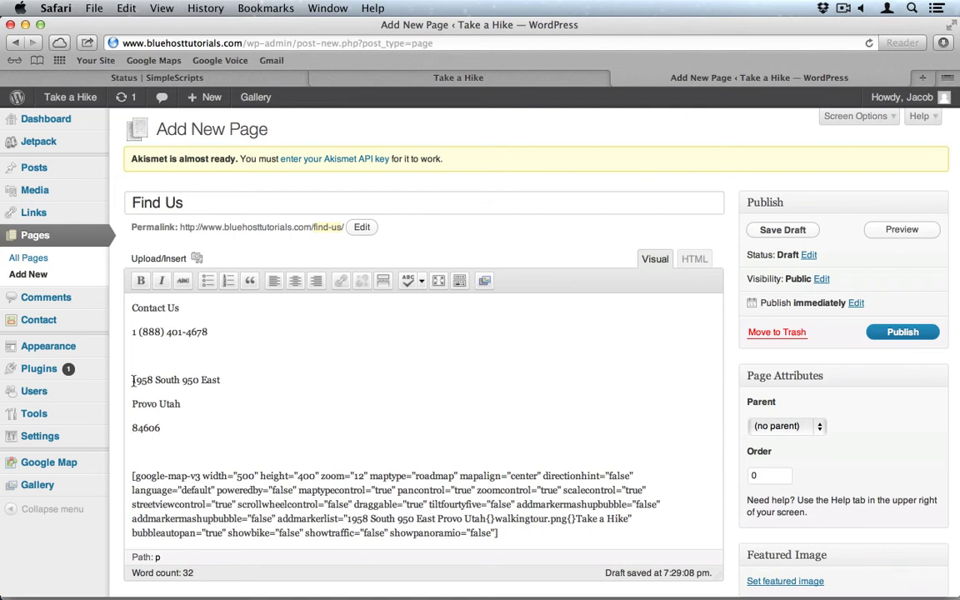
{"action": "left_click", "coordinate": [133, 380]}
{"action": "key", "text": "BackSpace"}
Format the phone and address lines as an indented Address block.
{"action": "left_click_drag", "start_coordinate": [143, 414], "coordinate": [131, 334]}
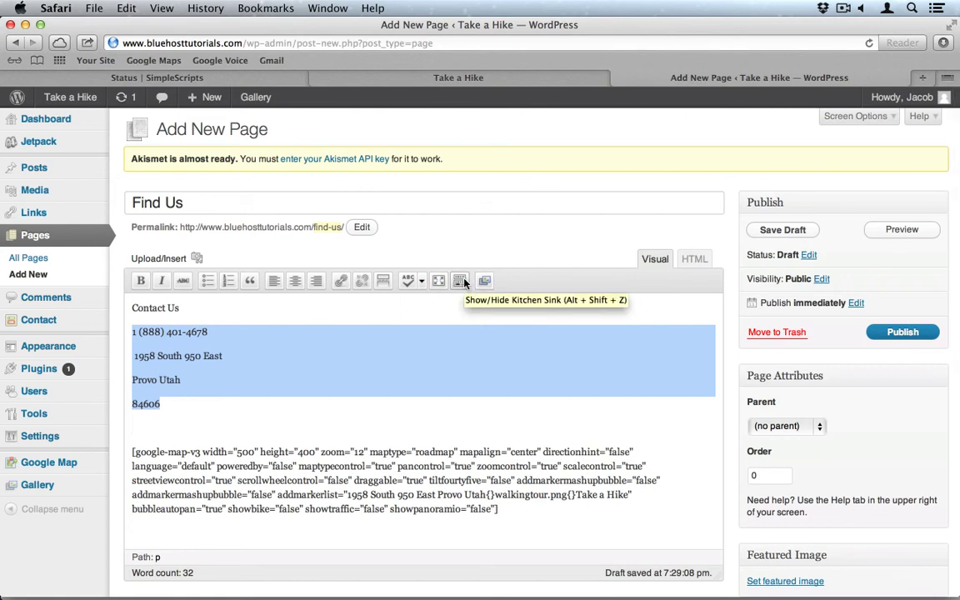
{"action": "left_click", "coordinate": [461, 281]}
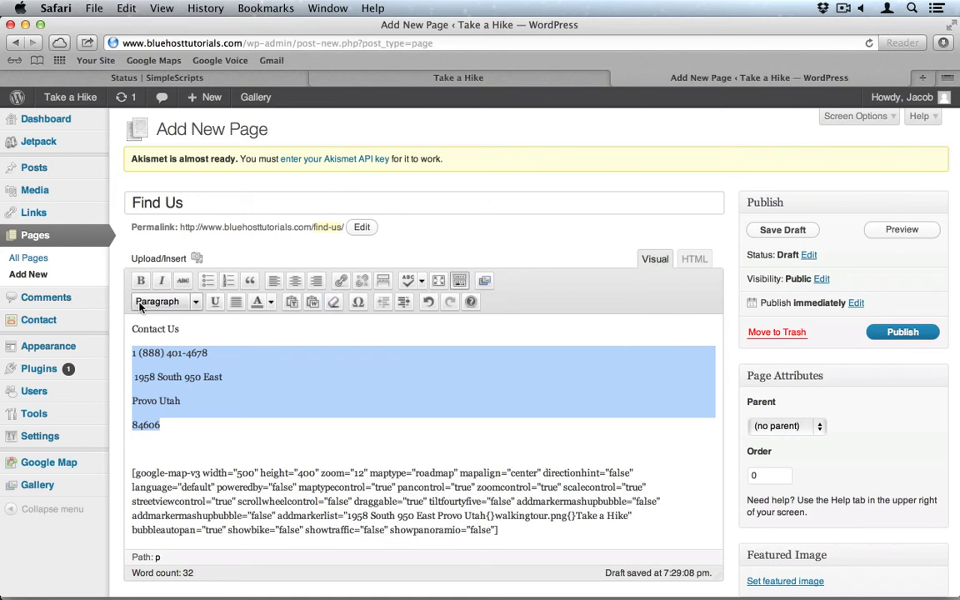
{"action": "left_click", "coordinate": [170, 301]}
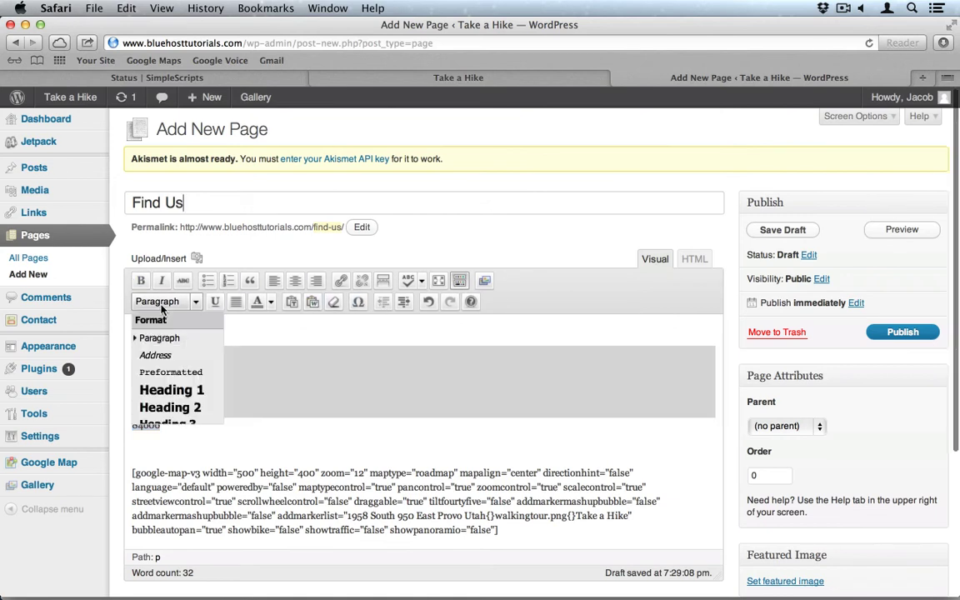
{"action": "left_click", "coordinate": [167, 359]}
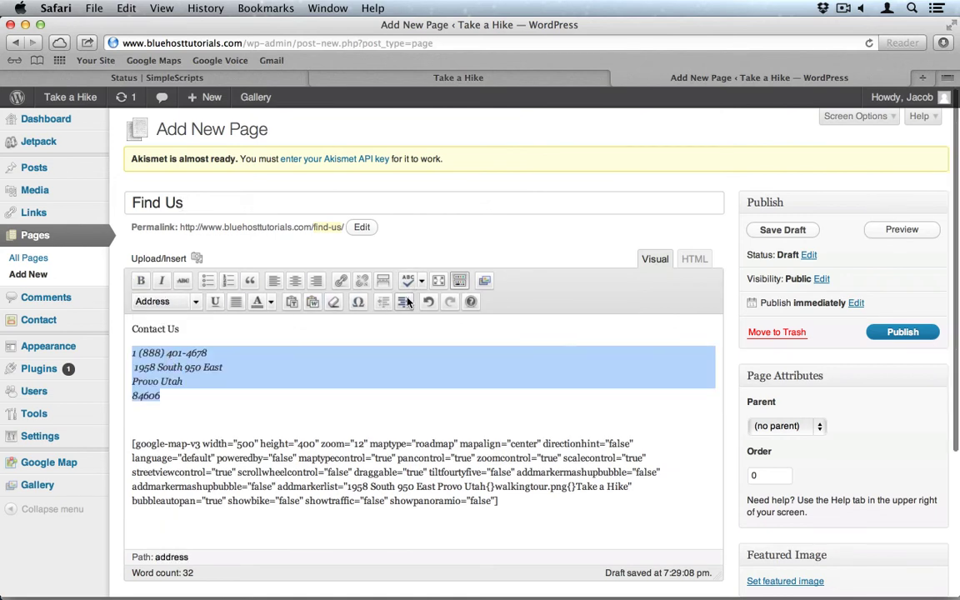
{"action": "left_click", "coordinate": [407, 302]}
Make Contact Us a Heading 3, restore the phone line to Address, and publish.
{"action": "double_click", "coordinate": [147, 328]}
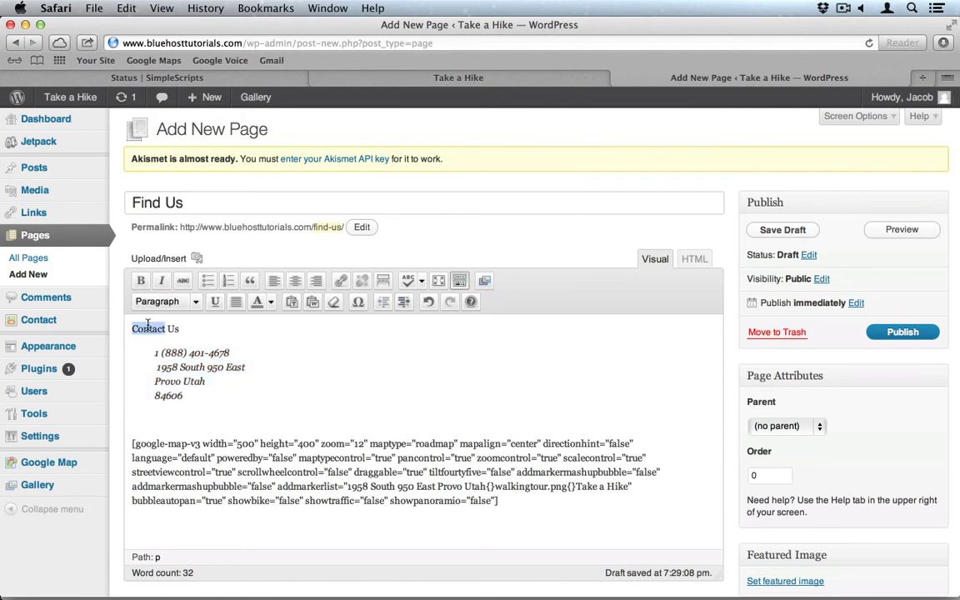
{"action": "triple_click", "coordinate": [148, 327]}
{"action": "left_click", "coordinate": [157, 301]}
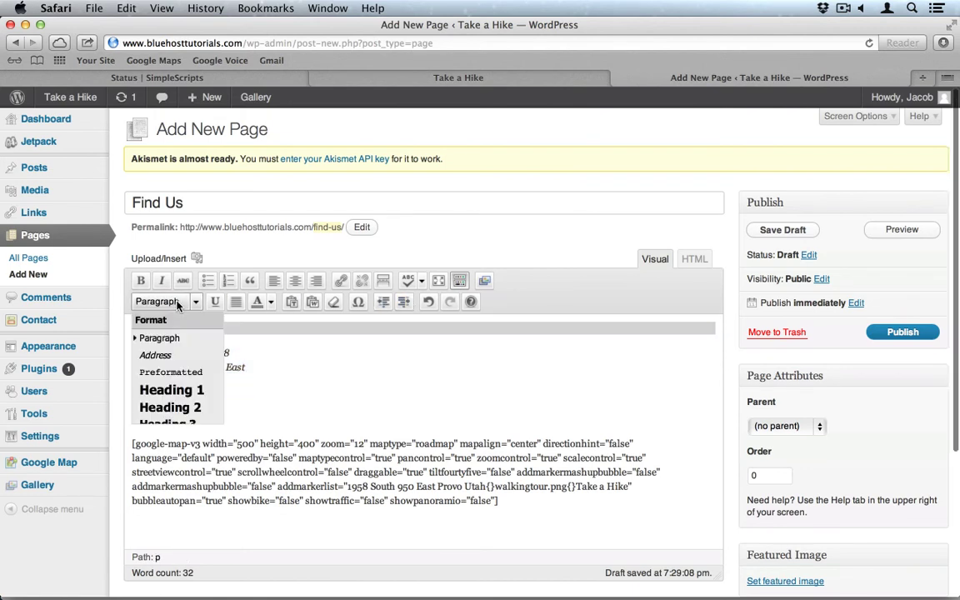
{"action": "left_click", "coordinate": [166, 423]}
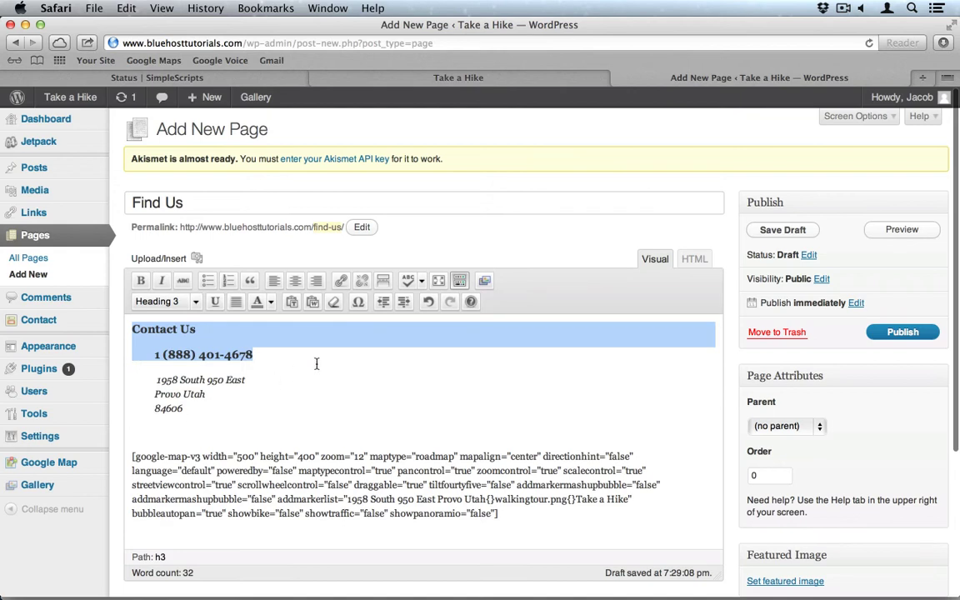
{"action": "left_click_drag", "start_coordinate": [265, 354], "coordinate": [155, 354]}
{"action": "left_click", "coordinate": [158, 302]}
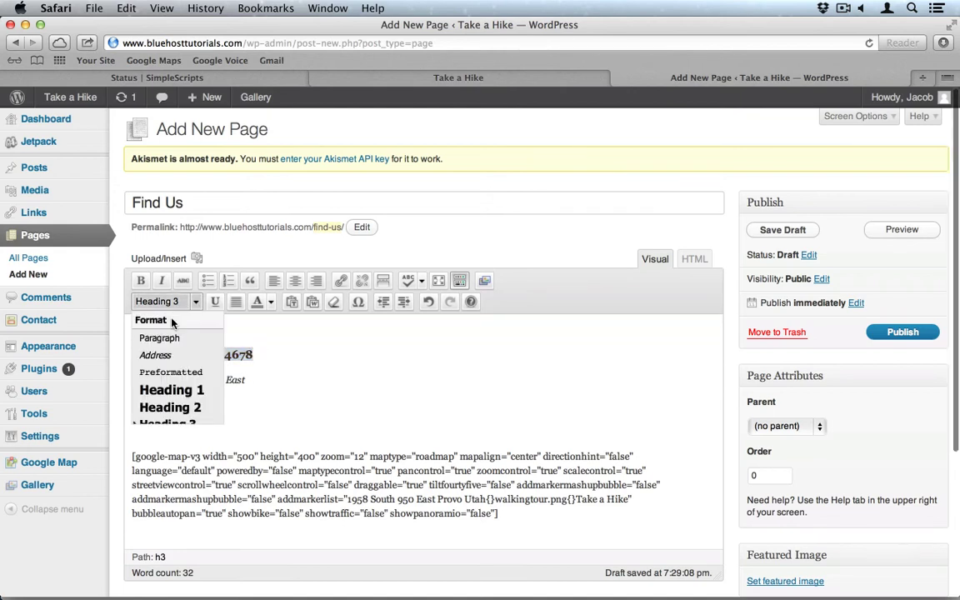
{"action": "left_click", "coordinate": [155, 355]}
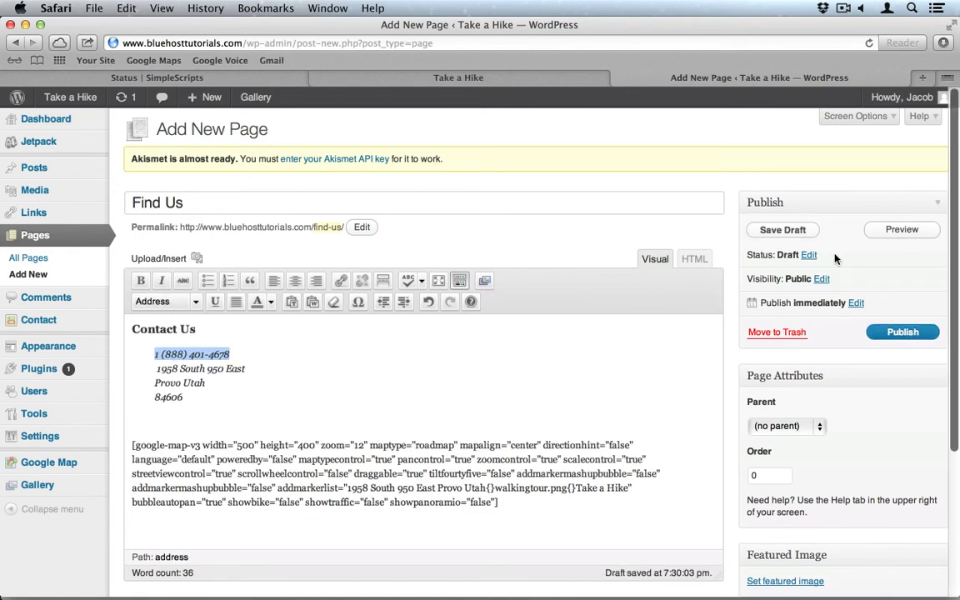
{"action": "left_click", "coordinate": [900, 334]}
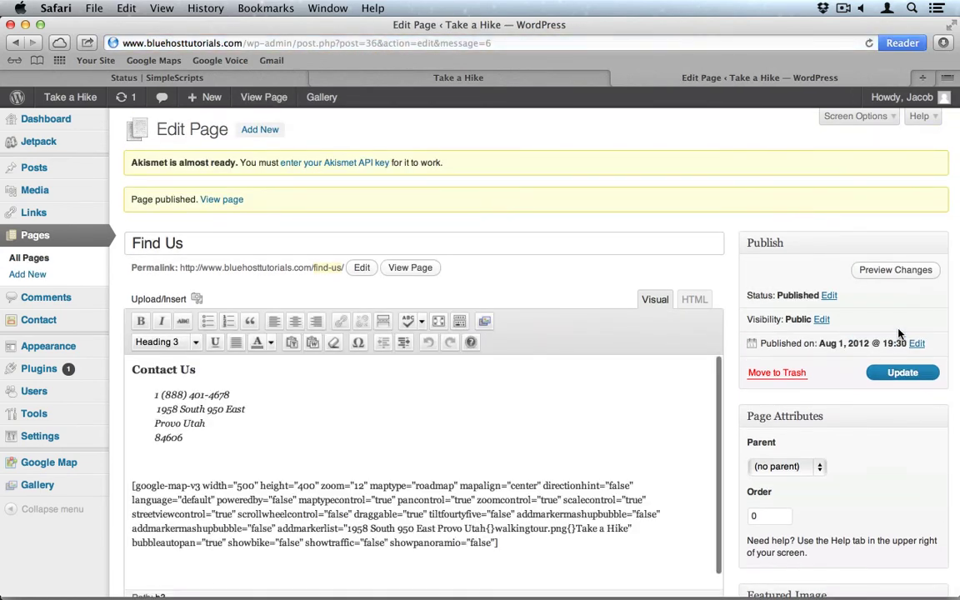
{"action": "left_click", "coordinate": [70, 328]}
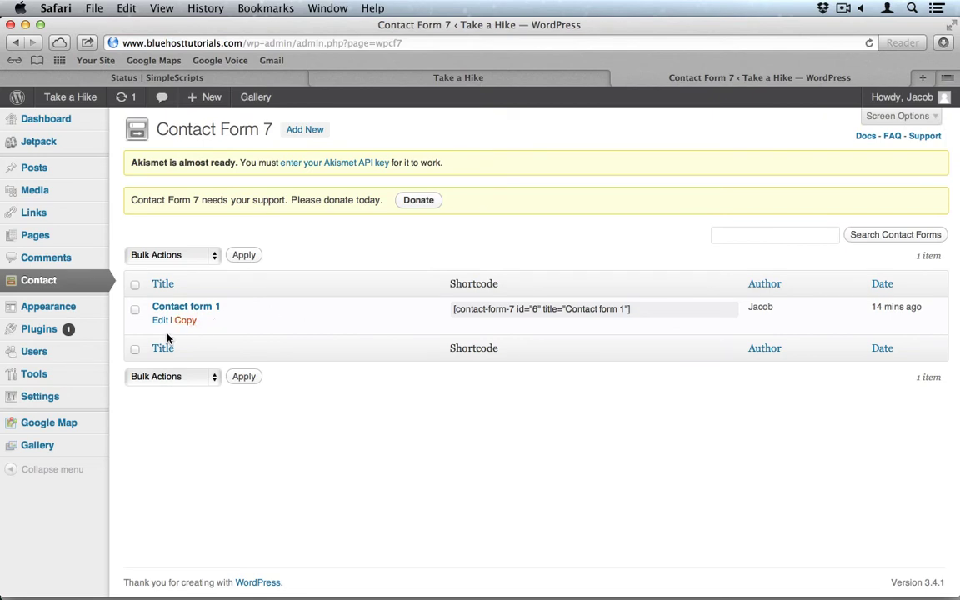
Edit Contact form 1, copy its orange shortcode field, and return to Pages.
{"action": "left_click", "coordinate": [160, 321]}
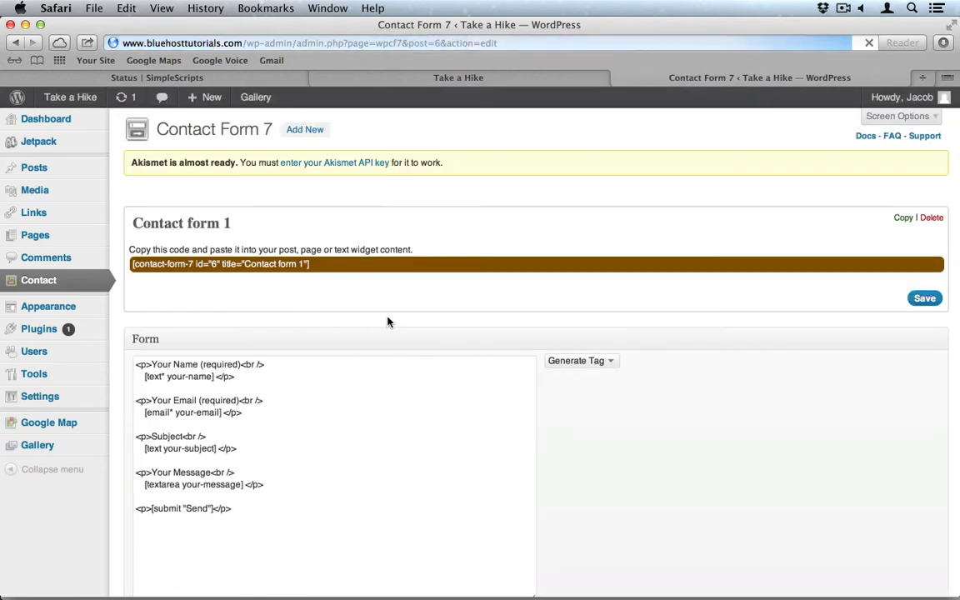
{"action": "scroll", "coordinate": [352, 398], "scroll_direction": "down", "scroll_amount": 3}
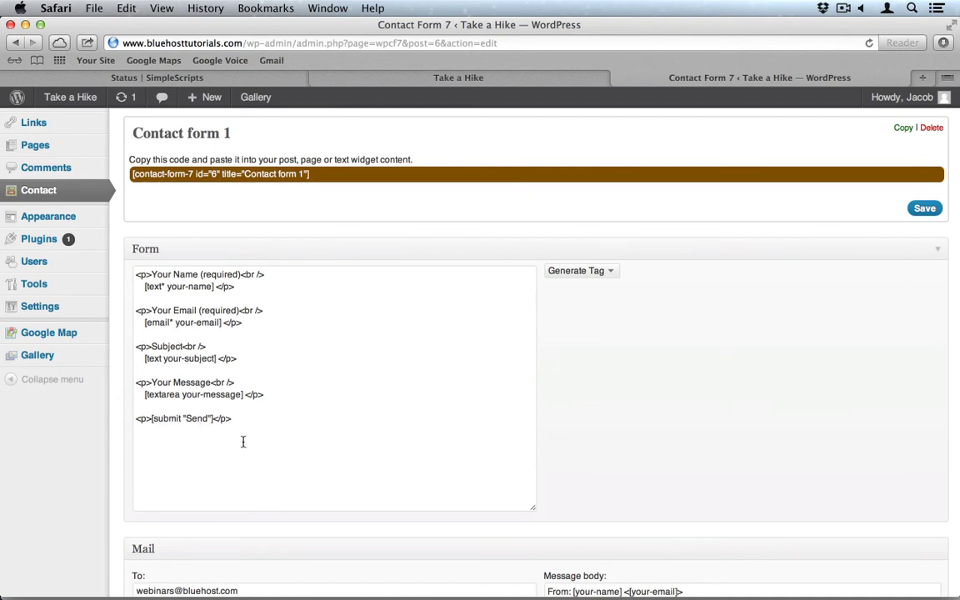
{"action": "left_click", "coordinate": [586, 271]}
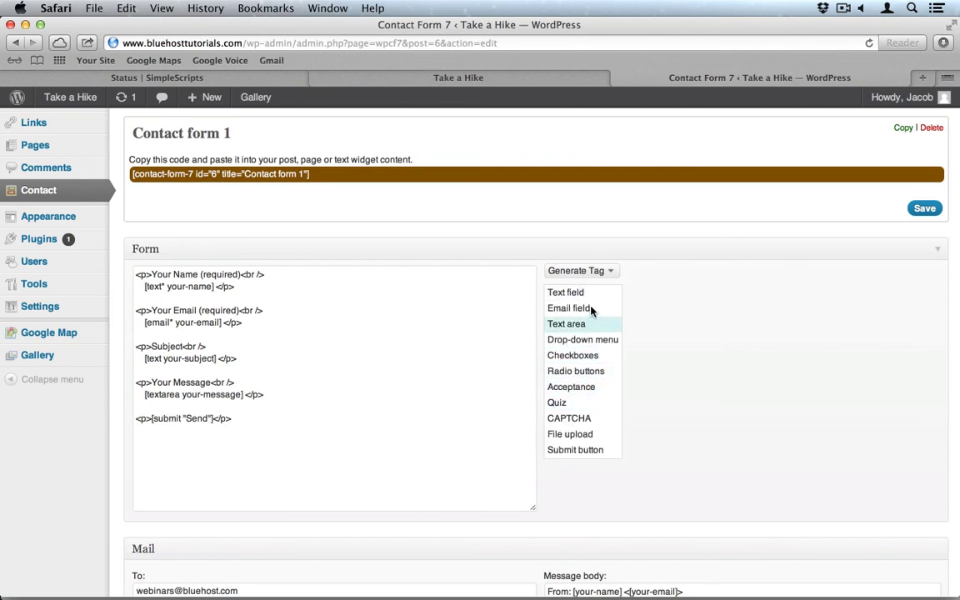
{"action": "left_click", "coordinate": [522, 235]}
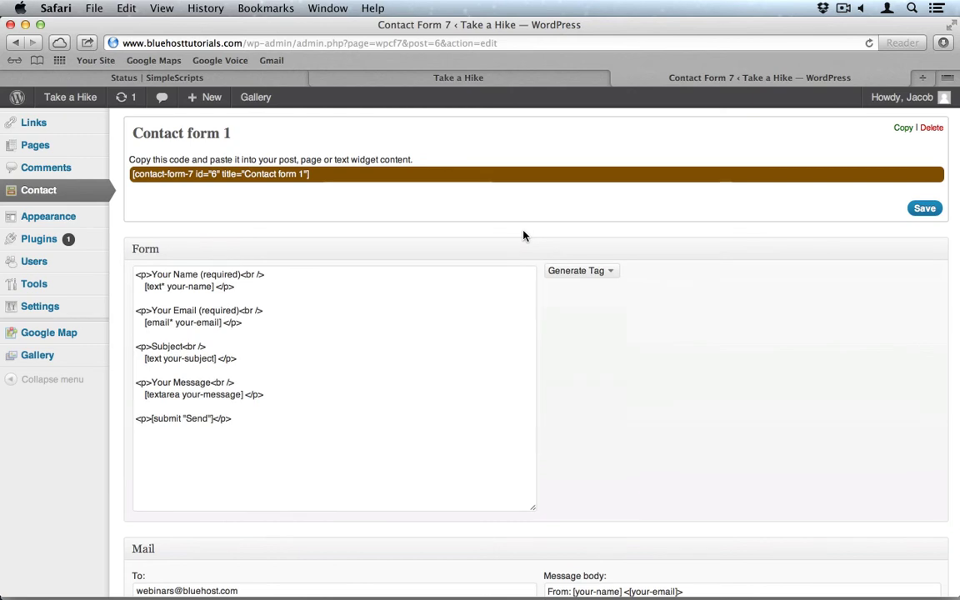
{"action": "left_click", "coordinate": [208, 181]}
{"action": "key", "text": "super+c"}
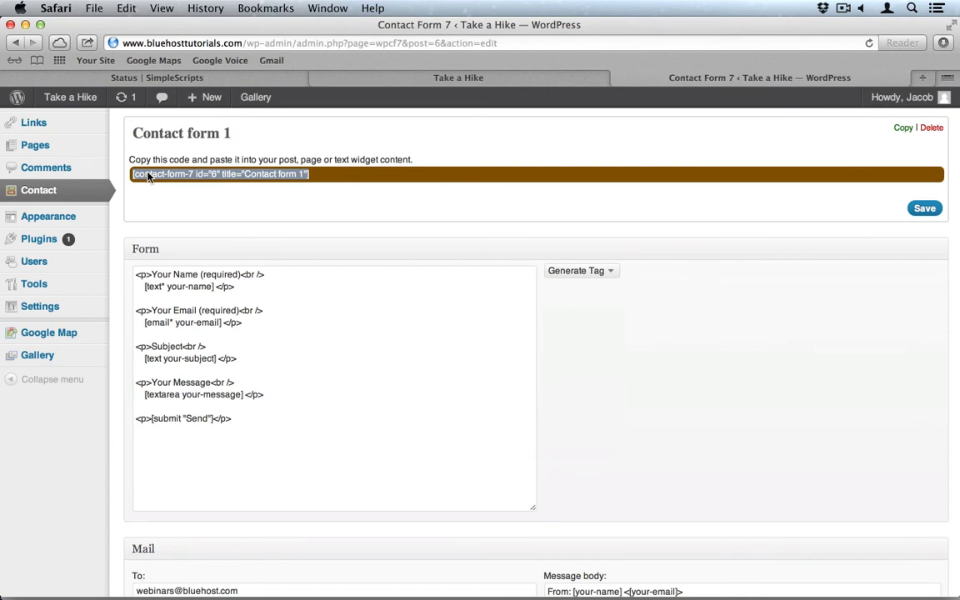
{"action": "scroll", "coordinate": [167, 170], "scroll_direction": "up", "scroll_amount": 2}
{"action": "left_click", "coordinate": [46, 176]}
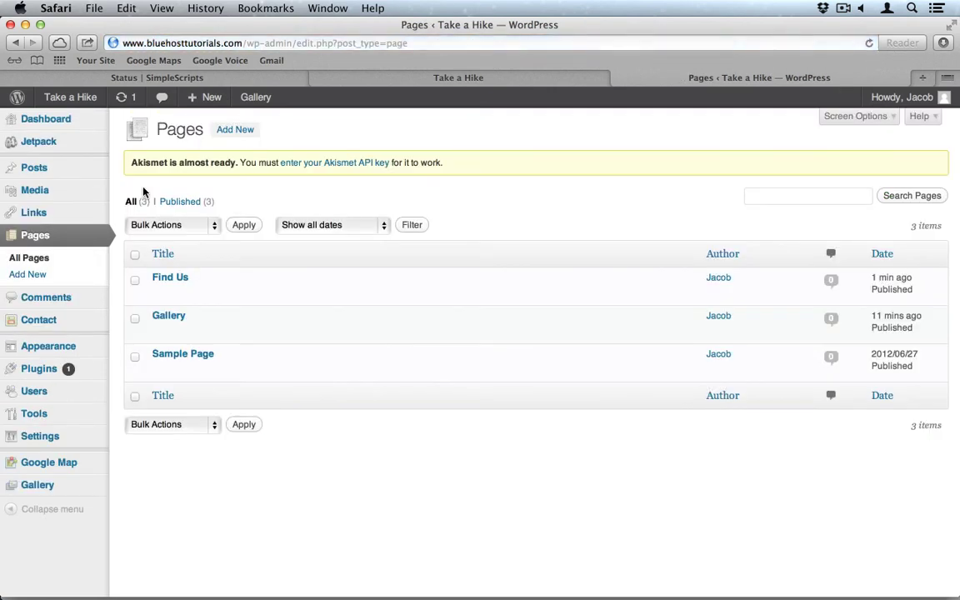
Start a new page titled 'Contact Us'.
{"action": "left_click", "coordinate": [36, 275]}
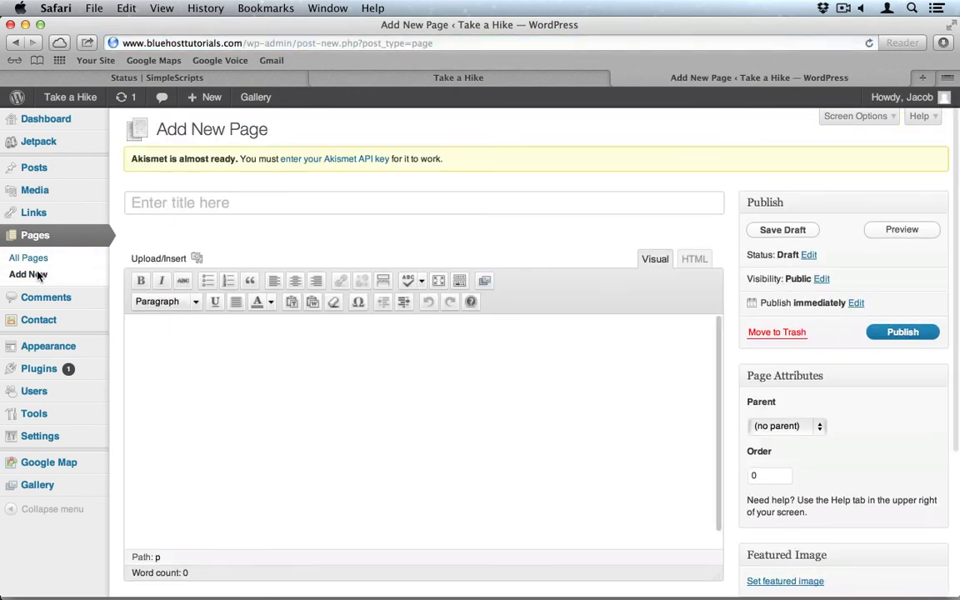
{"action": "left_click", "coordinate": [230, 201]}
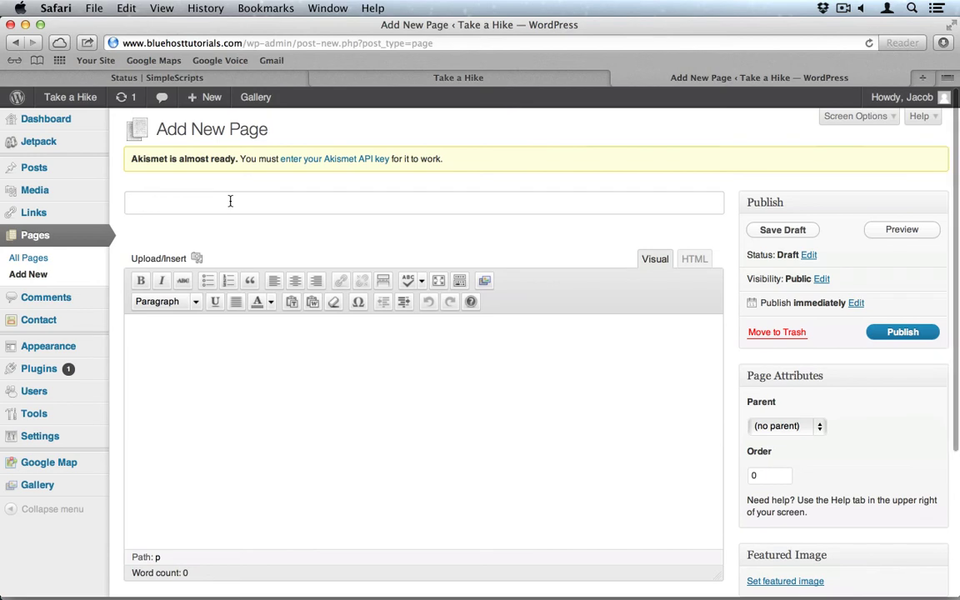
{"action": "type", "text": "Conact"}
{"action": "key", "text": "super+a"}
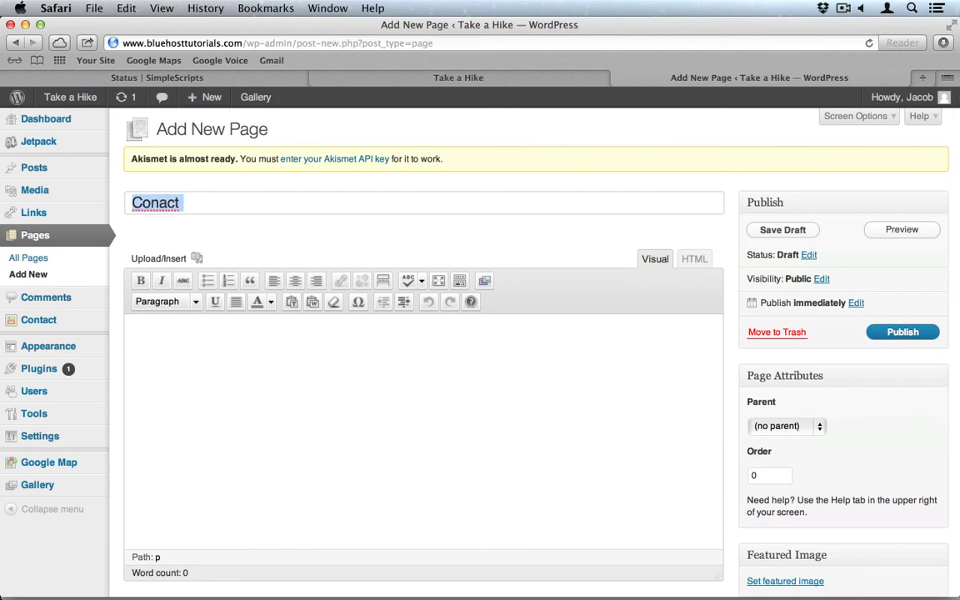
{"action": "type", "text": "Contat"}
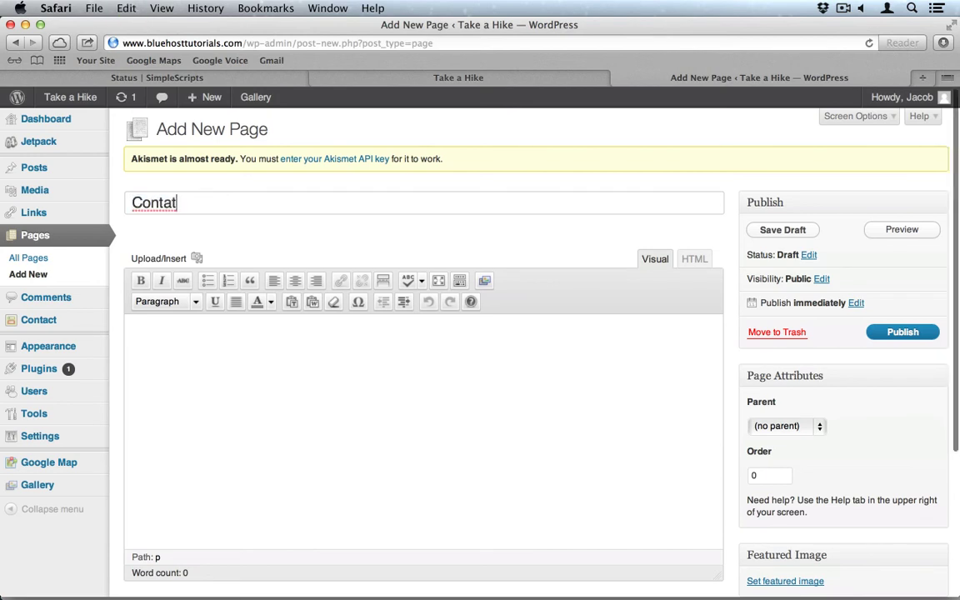
{"action": "key", "text": "BackSpace"}
{"action": "type", "text": "ct Us"}
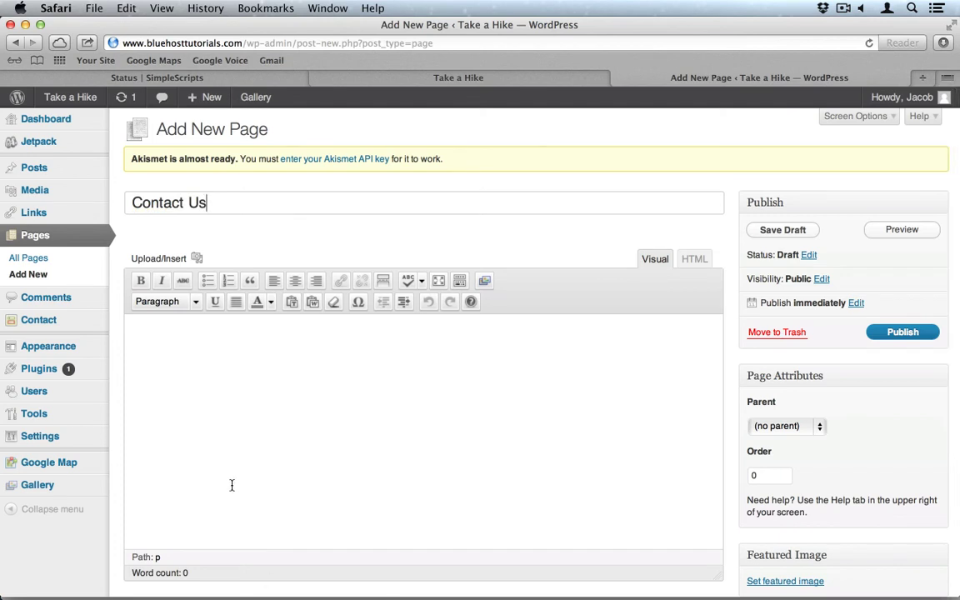
Paste the contact form shortcode, then the Contact Details lines from Notes above it.
{"action": "left_click", "coordinate": [232, 428]}
{"action": "key", "text": "super+v"}
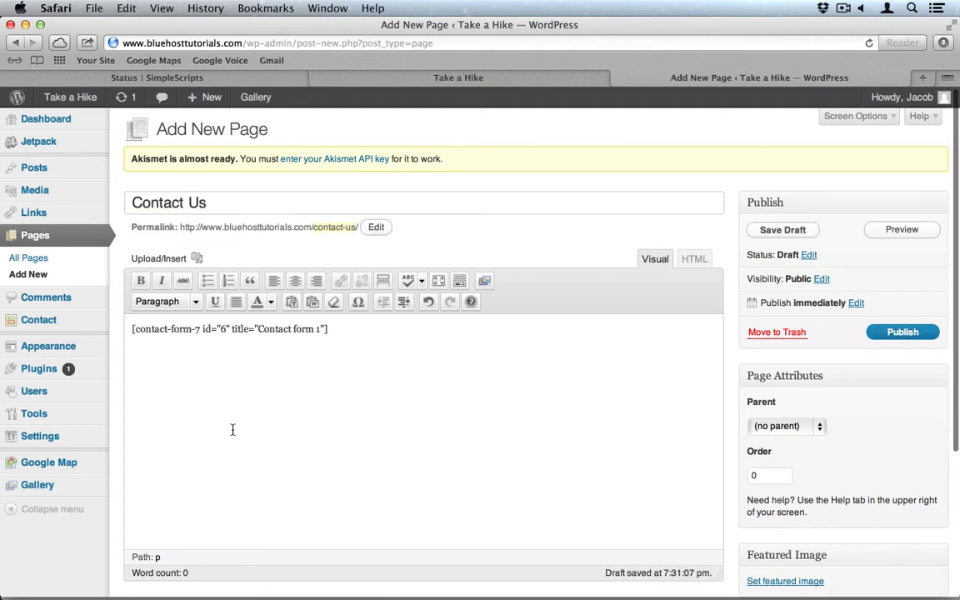
{"action": "key", "text": "super+Left"}
{"action": "key", "text": "Return"}
{"action": "key", "text": "Return"}
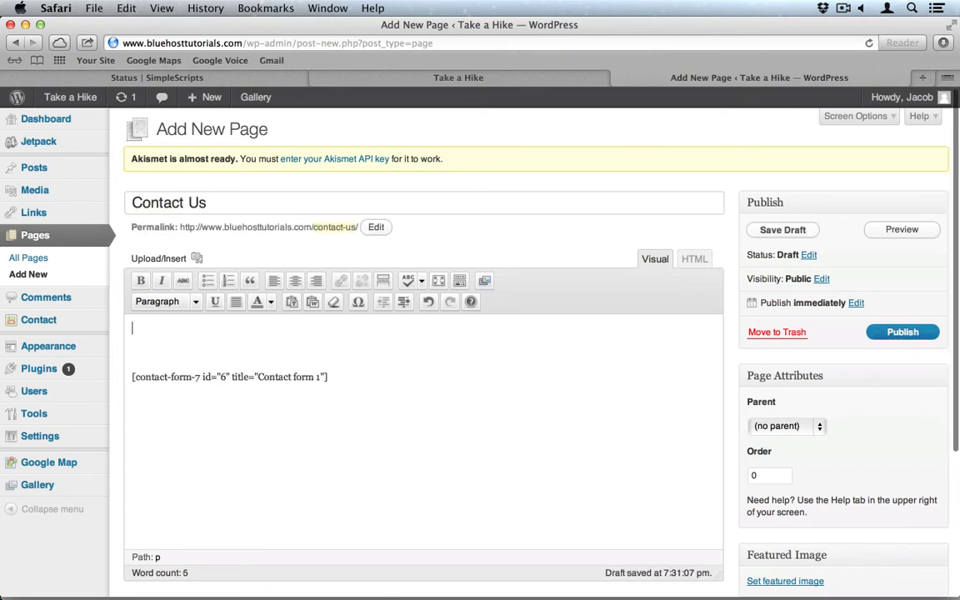
{"action": "key", "text": "super+Tab"}
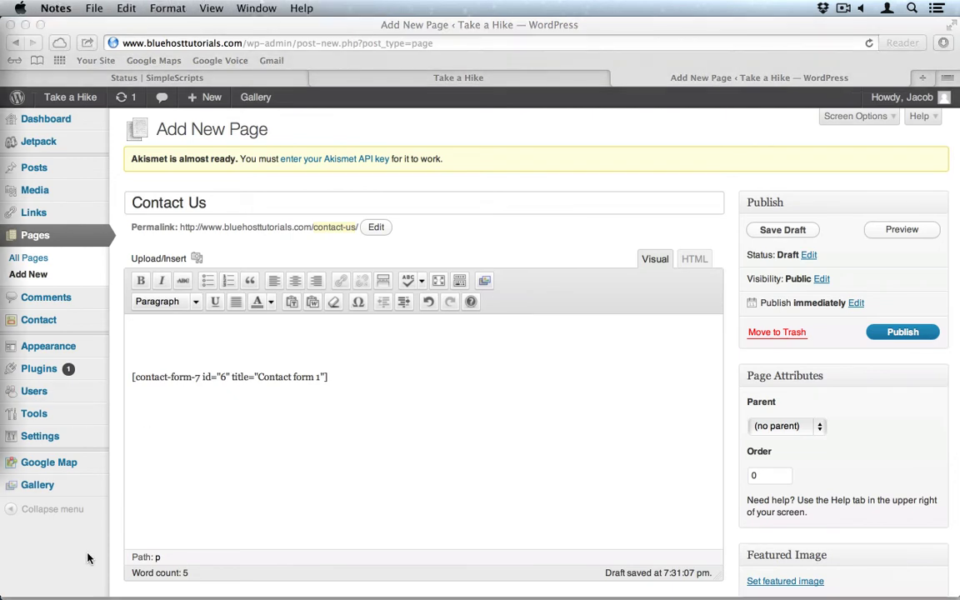
{"action": "key", "text": "super+Tab"}
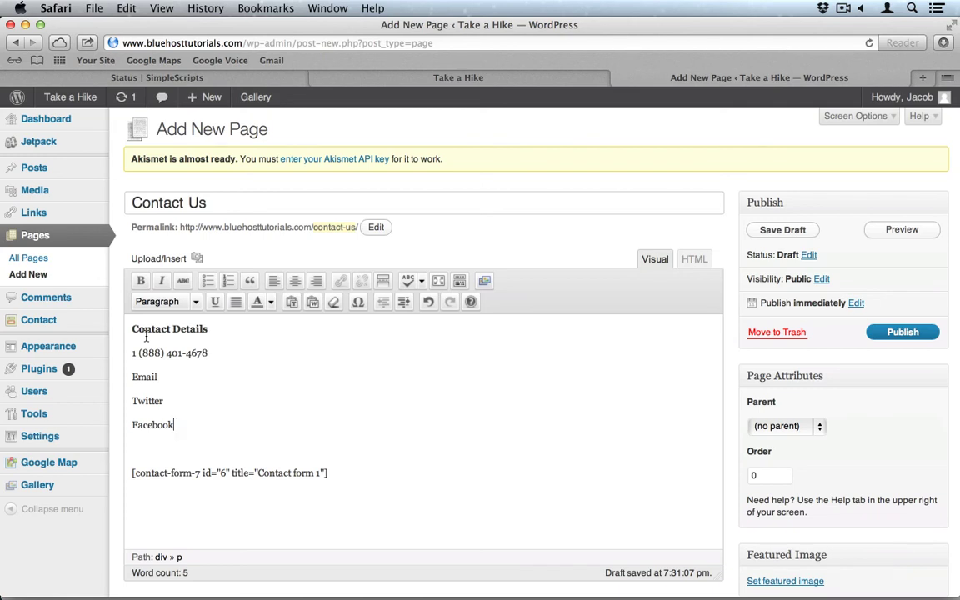
Make the phone, Email, Twitter and Facebook lines an indented Address block; Contact Details Heading 3.
{"action": "left_click_drag", "start_coordinate": [179, 424], "coordinate": [131, 350]}
{"action": "left_click", "coordinate": [197, 302]}
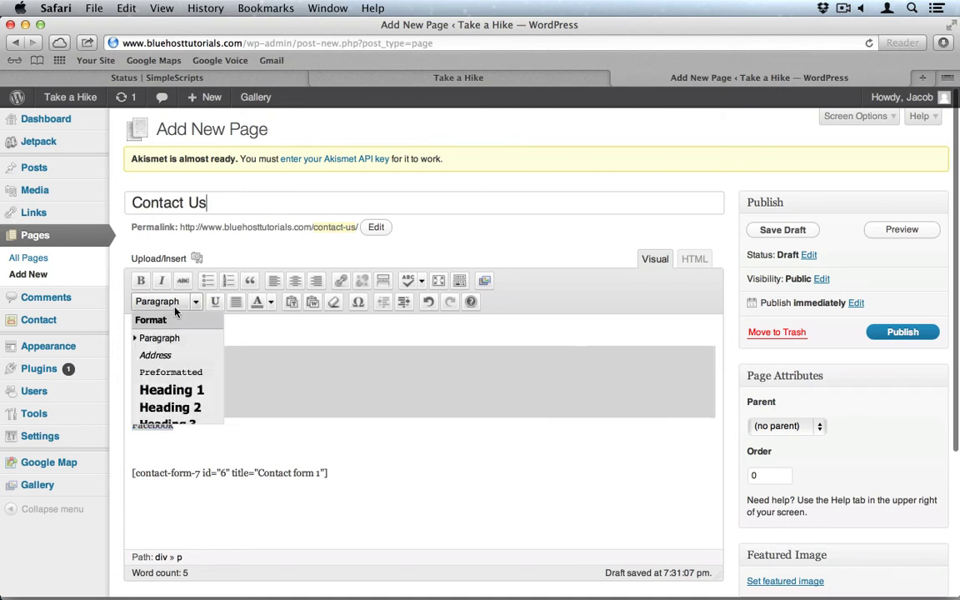
{"action": "left_click", "coordinate": [156, 355]}
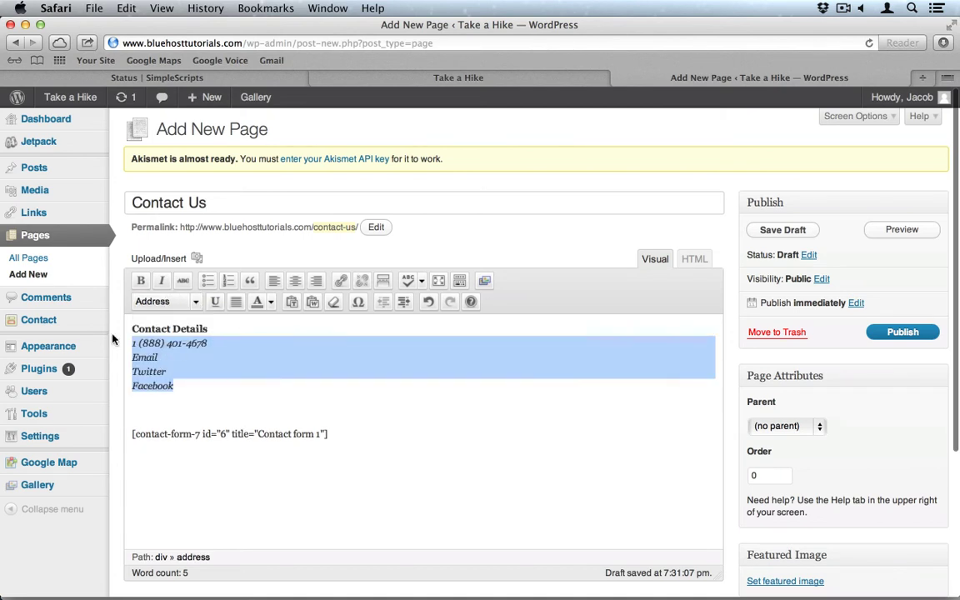
{"action": "left_click", "coordinate": [403, 302]}
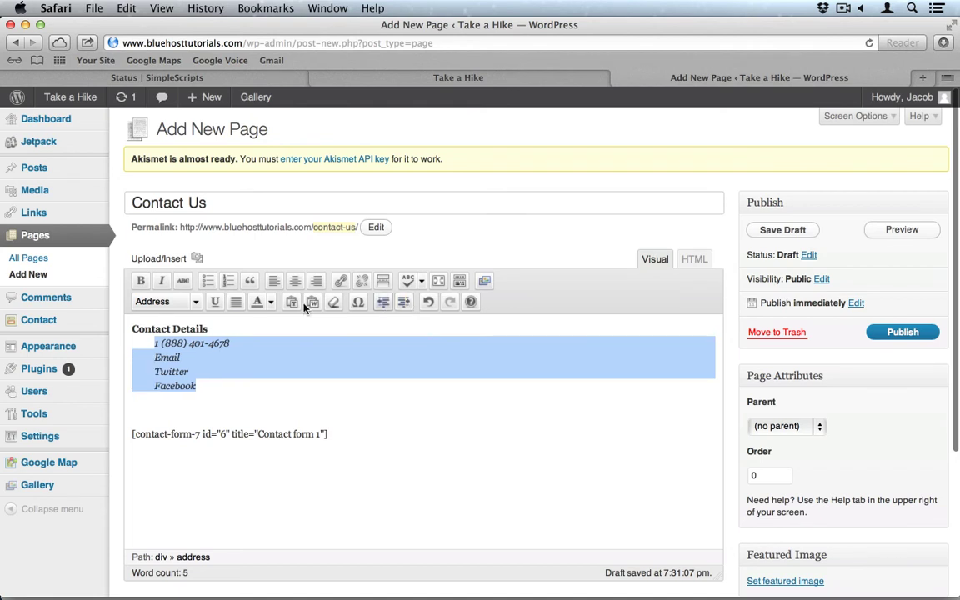
{"action": "triple_click", "coordinate": [195, 330]}
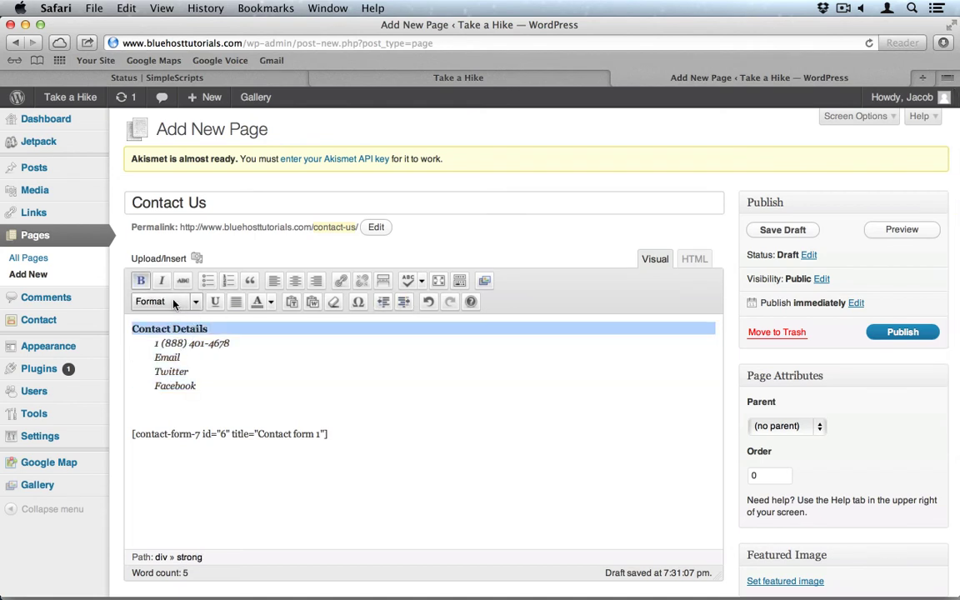
{"action": "left_click", "coordinate": [195, 302]}
{"action": "left_click", "coordinate": [170, 423]}
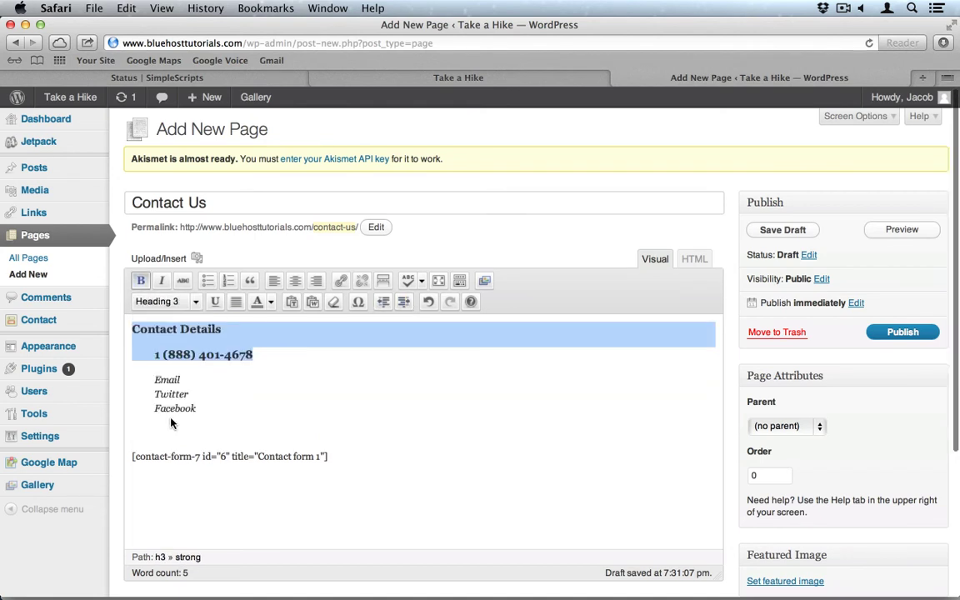
Reapply Address format to the phone line and start a link on the word Email.
{"action": "triple_click", "coordinate": [266, 356]}
{"action": "left_click", "coordinate": [166, 302]}
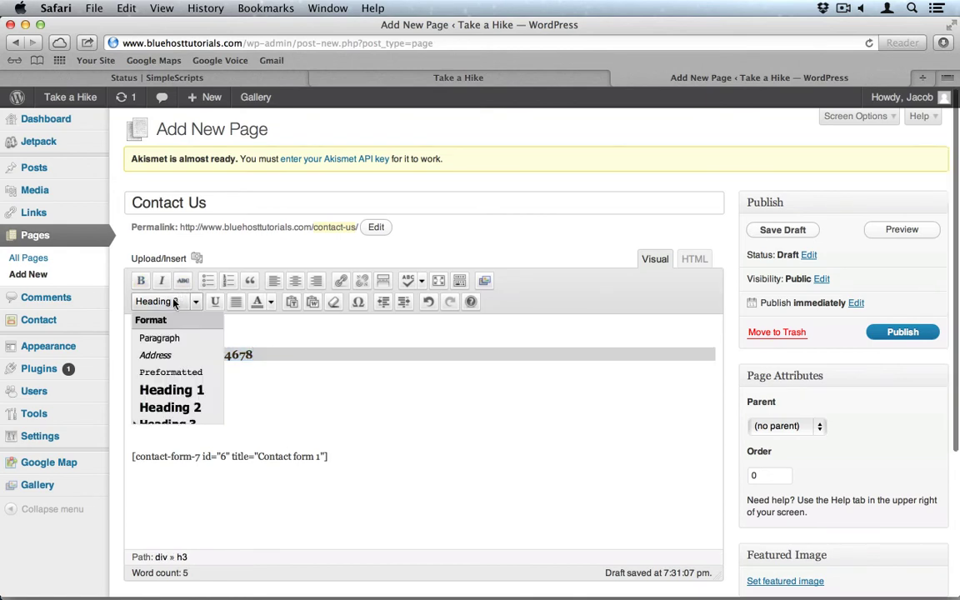
{"action": "left_click", "coordinate": [157, 354]}
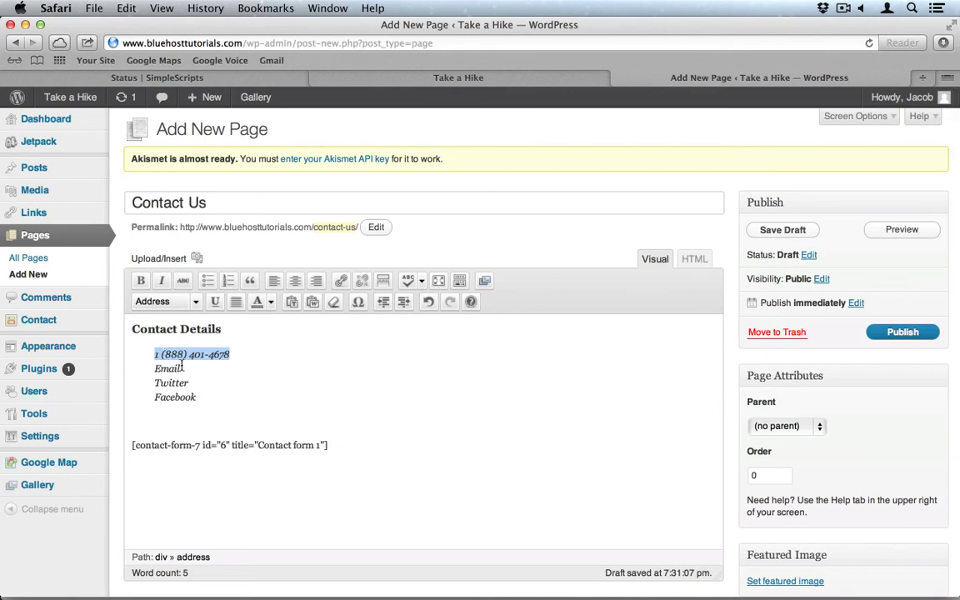
{"action": "double_click", "coordinate": [155, 367]}
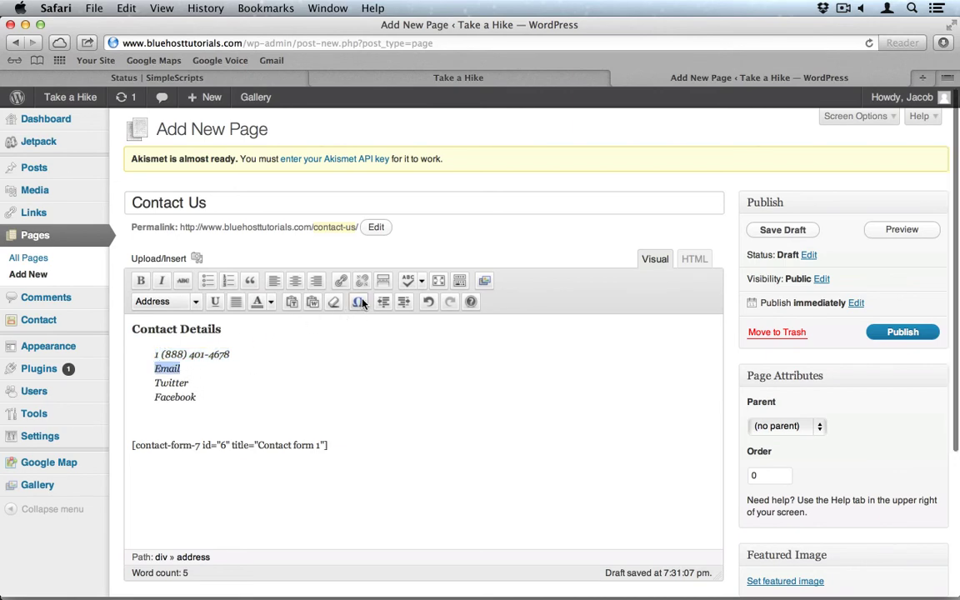
{"action": "left_click", "coordinate": [342, 282]}
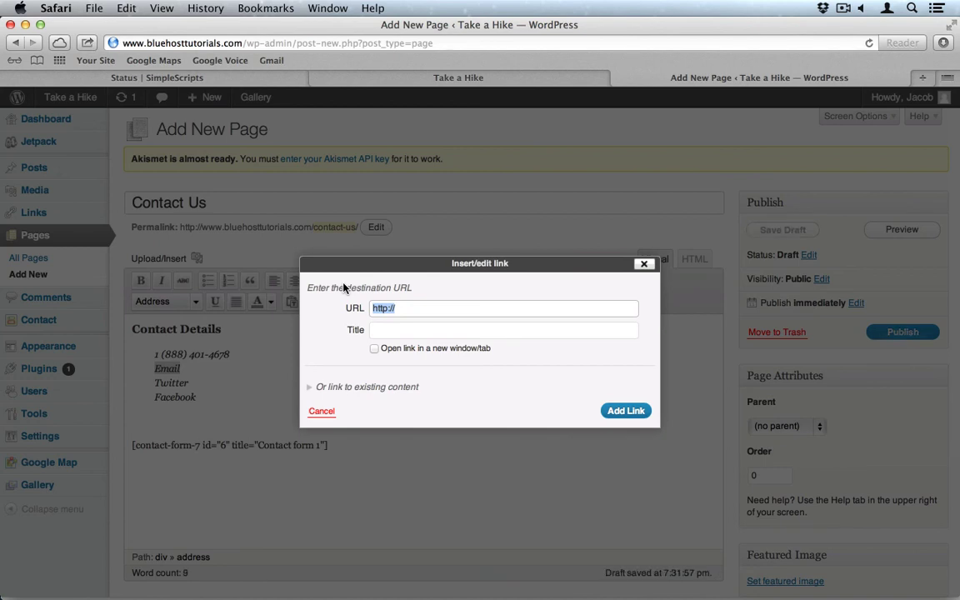
Link the word Email to the contact e-mail address, with link title 'Email'.
{"action": "type", "text": "emailto:"}
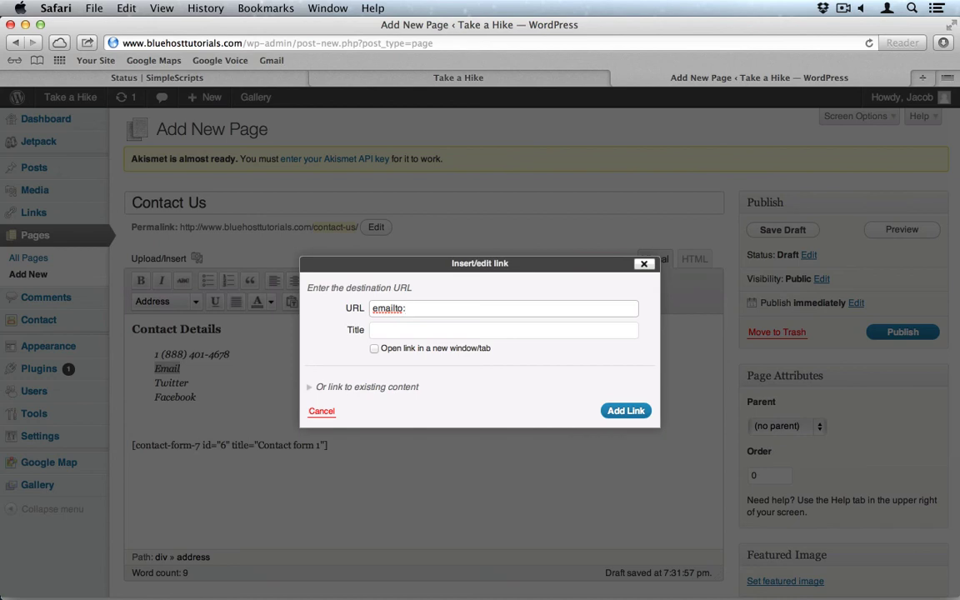
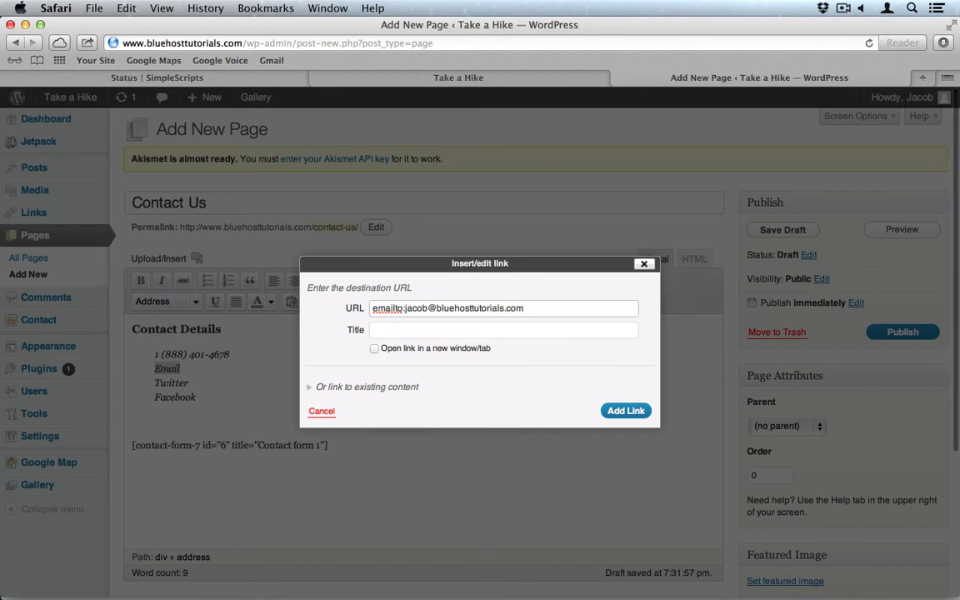
{"action": "left_click", "coordinate": [385, 330]}
{"action": "type", "text": "Email"}
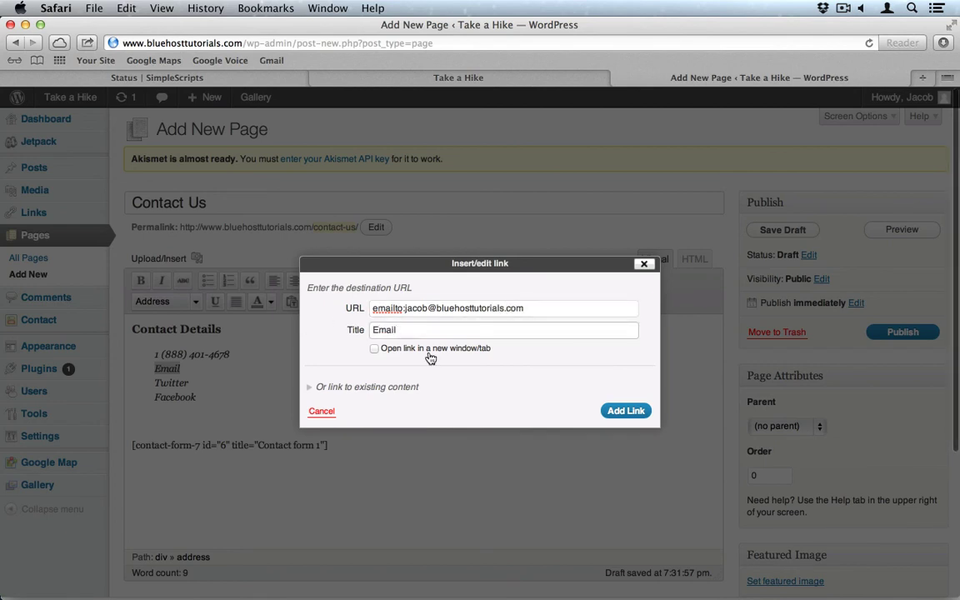
{"action": "left_click", "coordinate": [631, 412]}
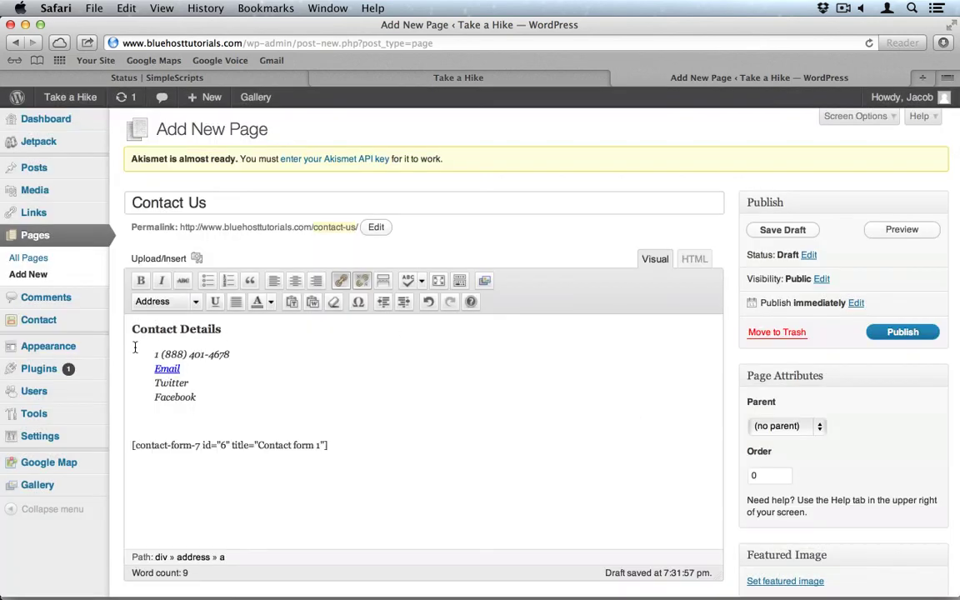
{"action": "triple_click", "coordinate": [165, 384]}
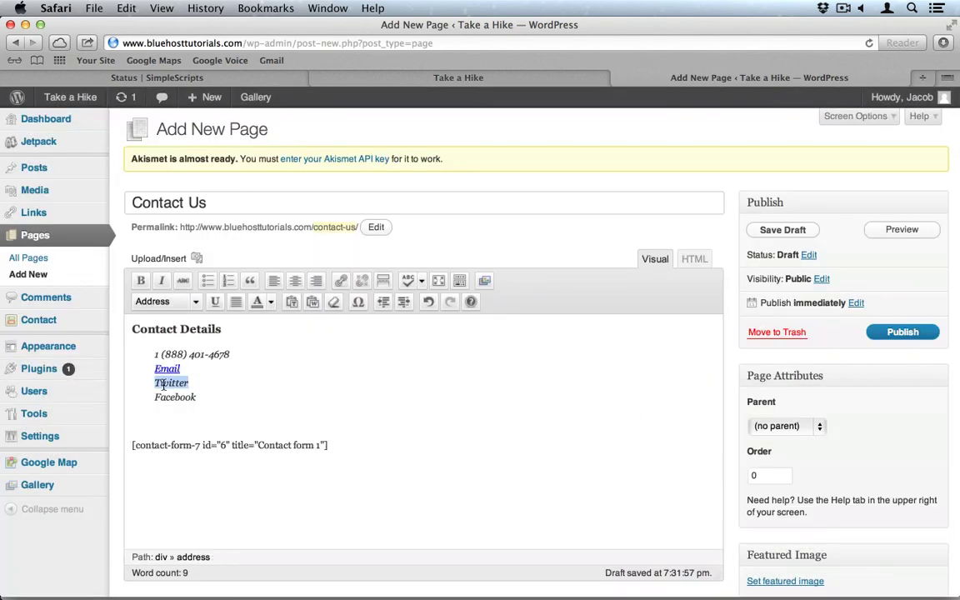
{"action": "left_click", "coordinate": [341, 281]}
{"action": "left_click", "coordinate": [412, 310]}
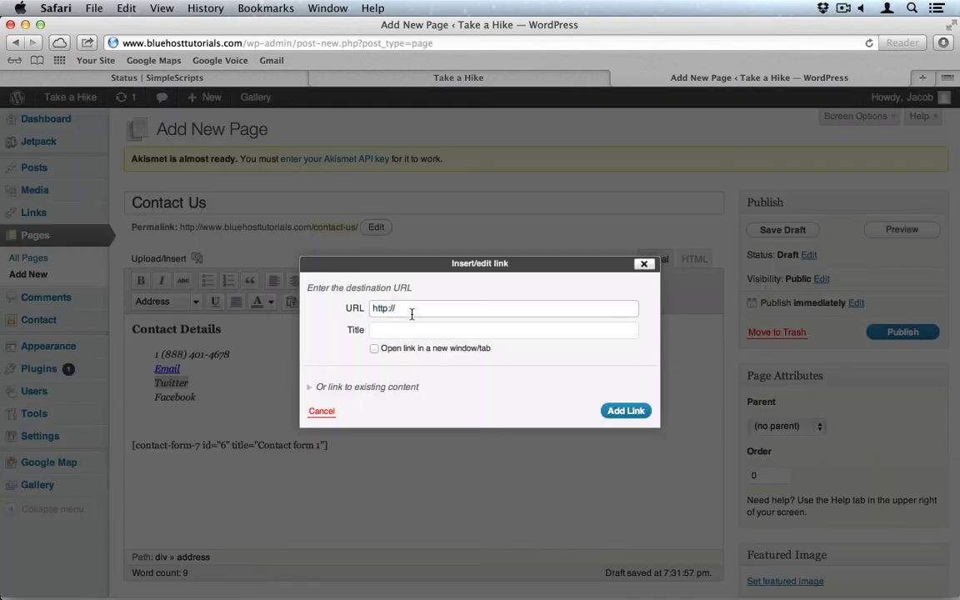
{"action": "type", "text": "twitter.com/"}
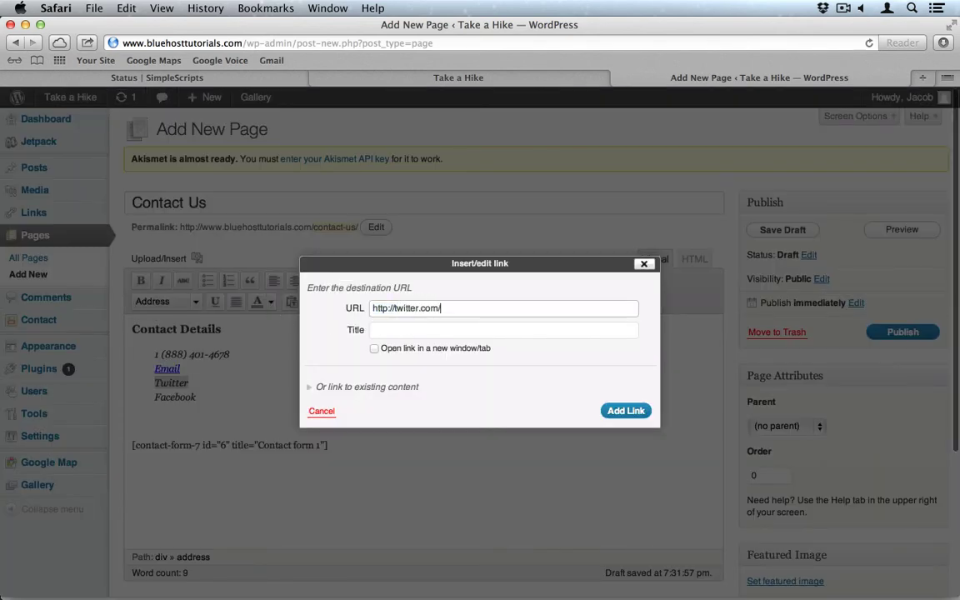
{"action": "type", "text": "bluehost"}
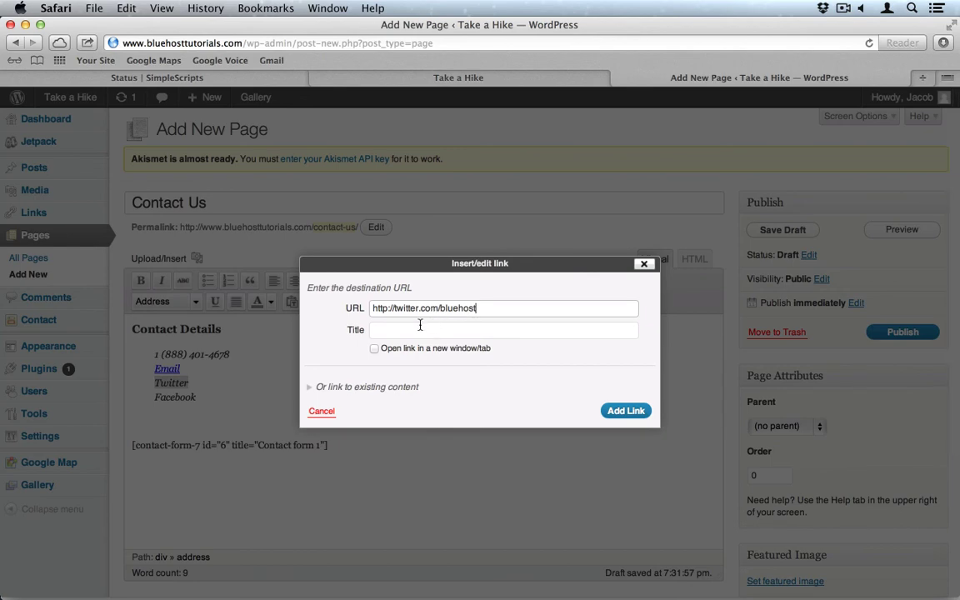
{"action": "left_click", "coordinate": [420, 326]}
{"action": "type", "text": "Twitter"}
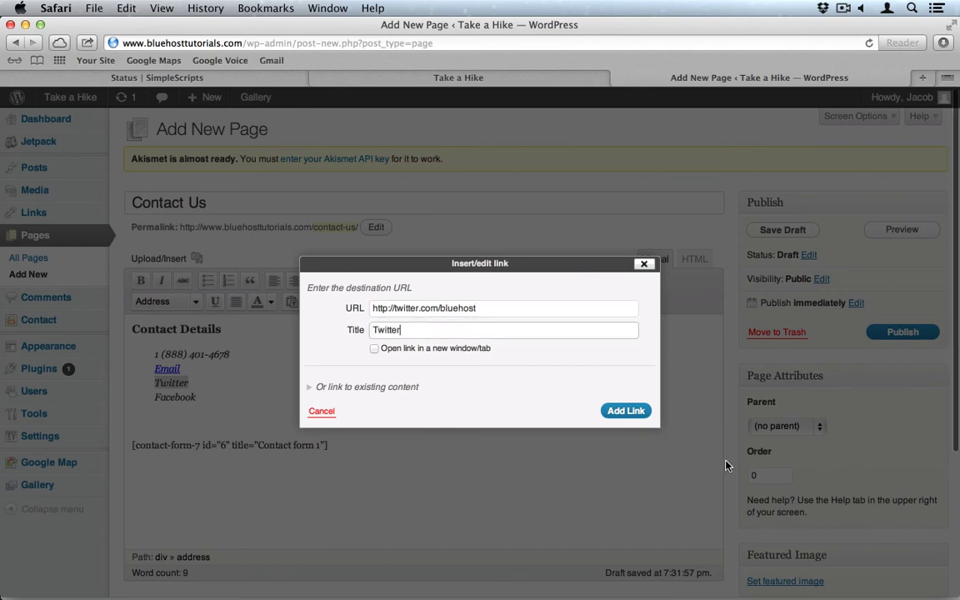
{"action": "left_click", "coordinate": [625, 410]}
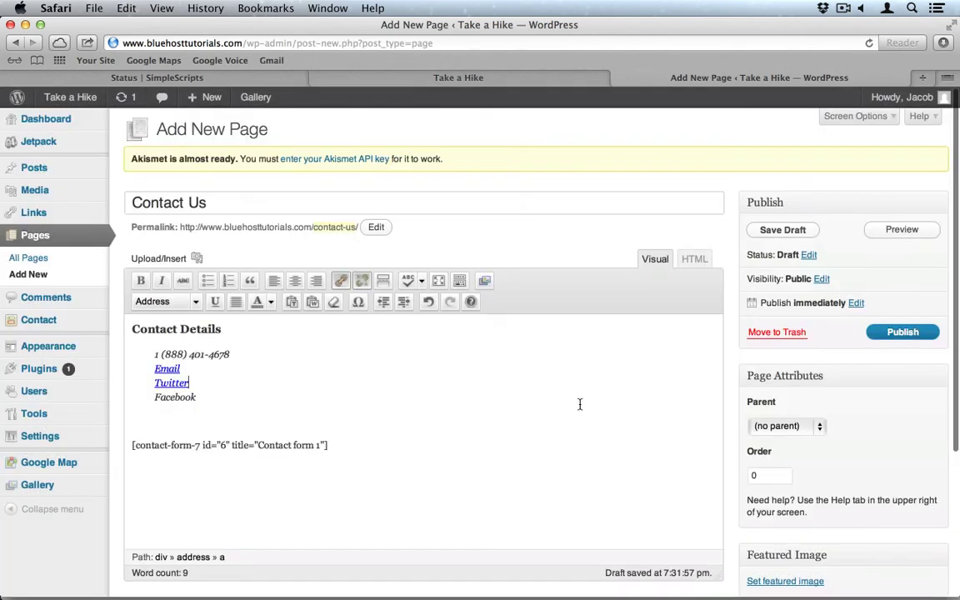
{"action": "double_click", "coordinate": [189, 398]}
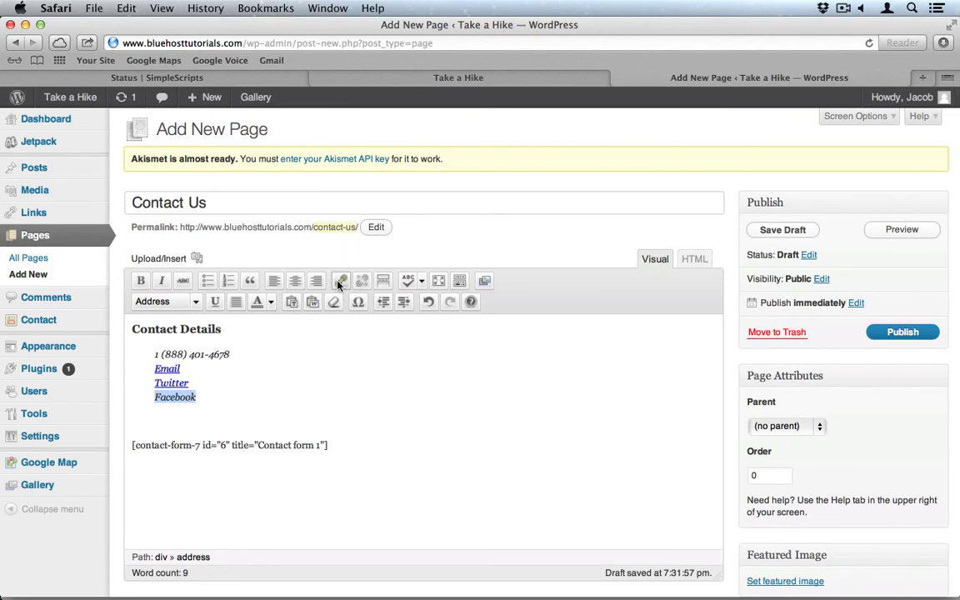
{"action": "left_click", "coordinate": [339, 284]}
{"action": "left_click", "coordinate": [417, 308]}
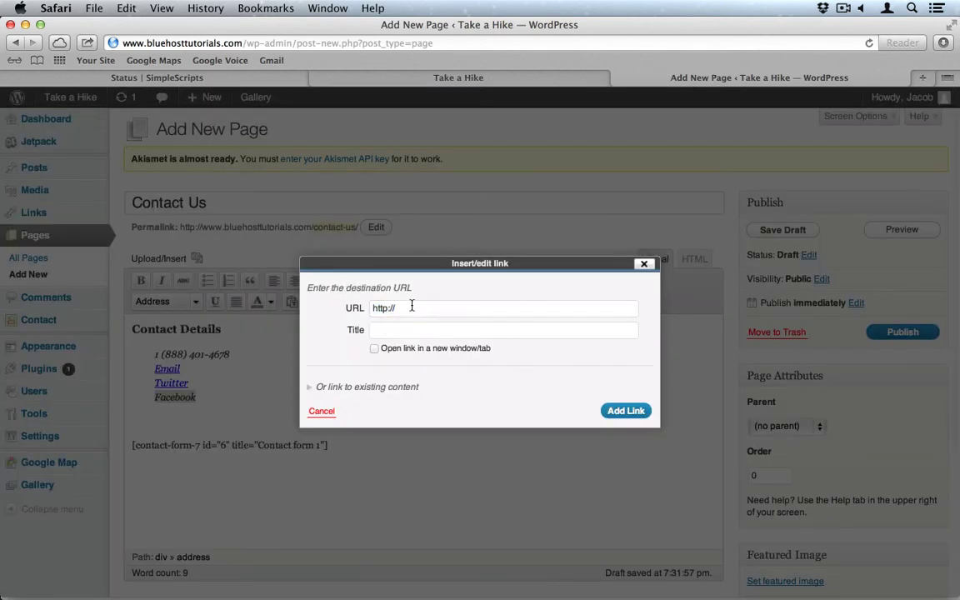
{"action": "type", "text": "facebook.c"}
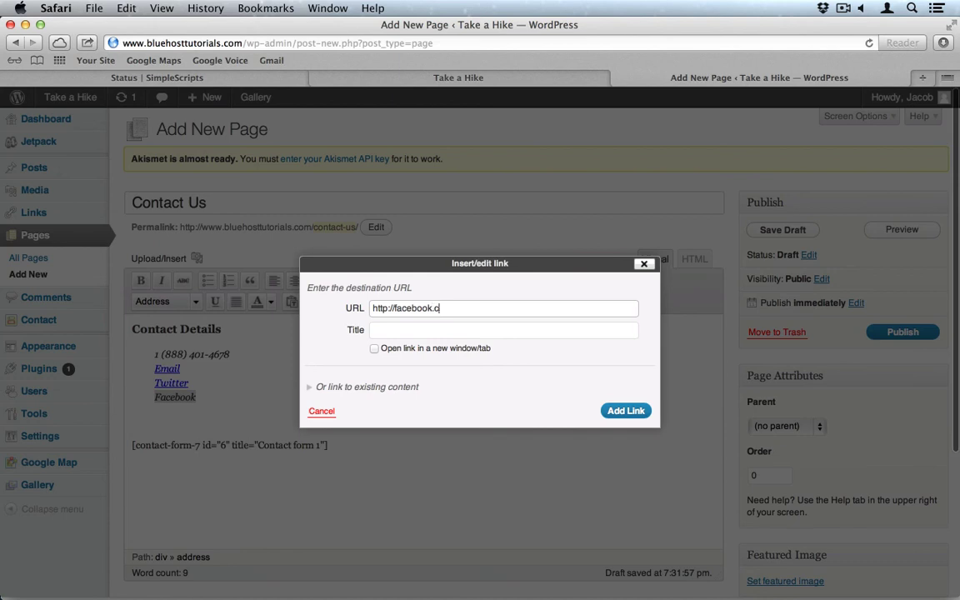
{"action": "type", "text": "om/bluehost"}
{"action": "left_click", "coordinate": [387, 329]}
{"action": "type", "text": "Faceb"}
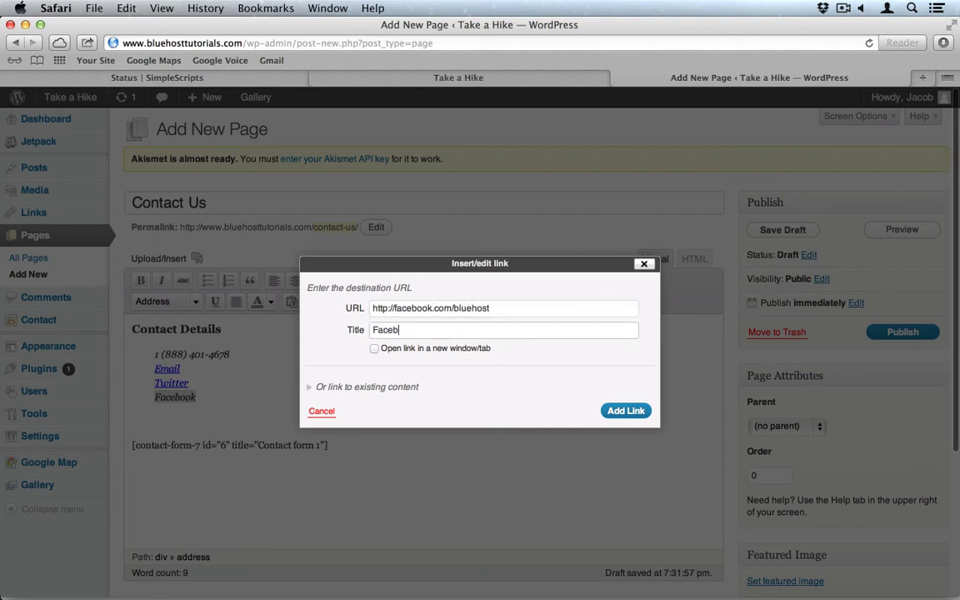
{"action": "type", "text": "ook"}
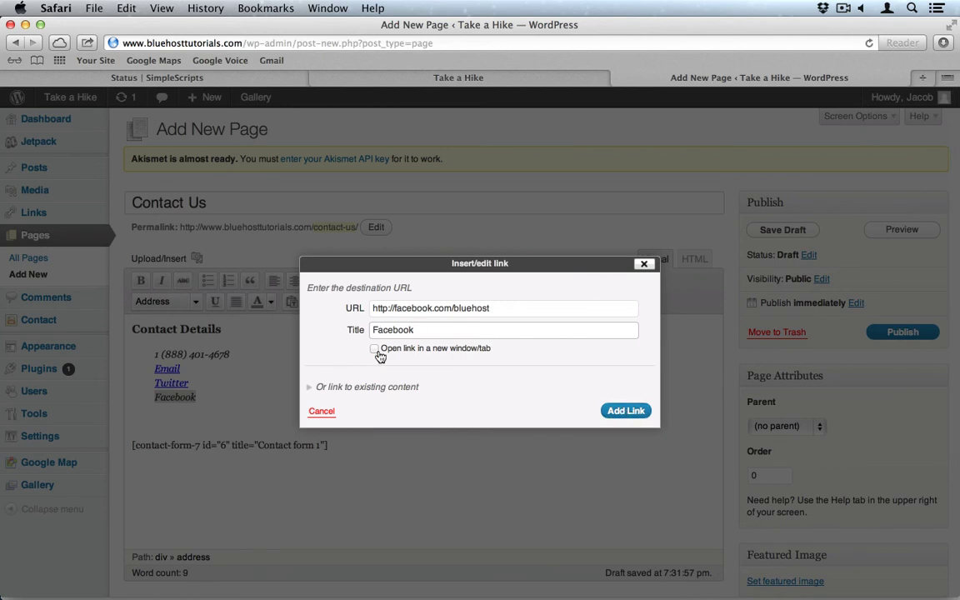
{"action": "left_click", "coordinate": [376, 349]}
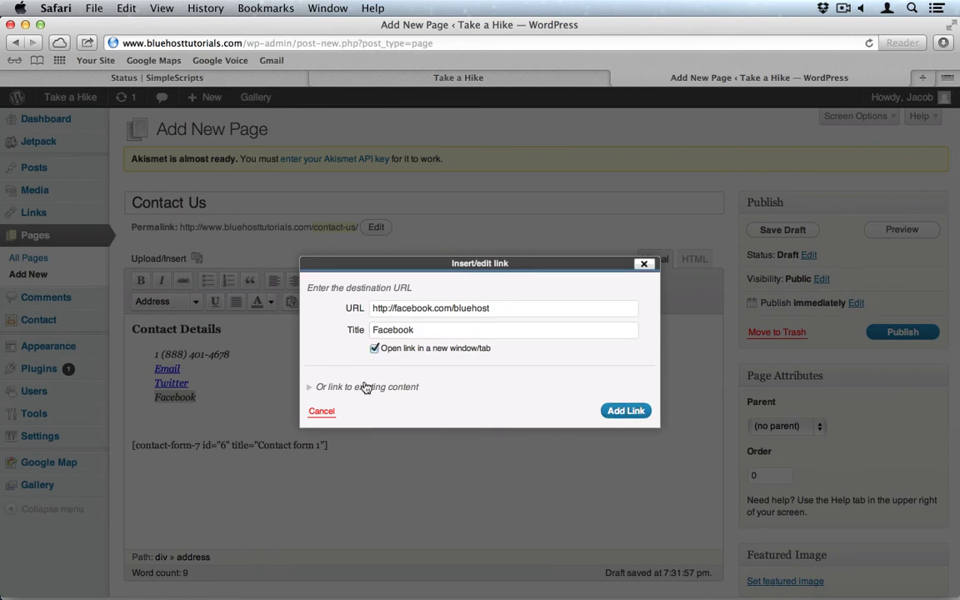
{"action": "left_click", "coordinate": [322, 388]}
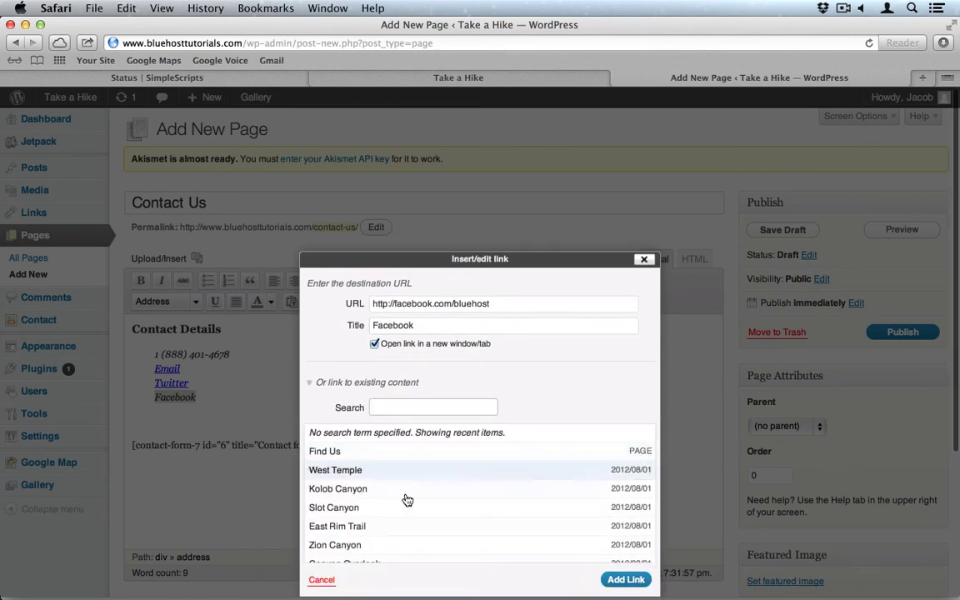
{"action": "left_click", "coordinate": [622, 582]}
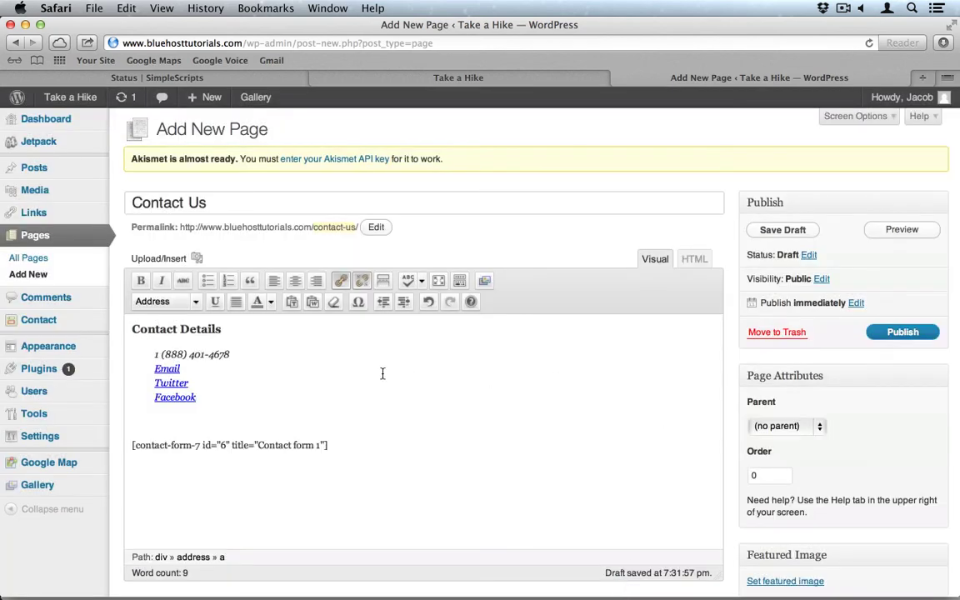
Publish the Contact Us page with its new contact links.
{"action": "left_click", "coordinate": [905, 340]}
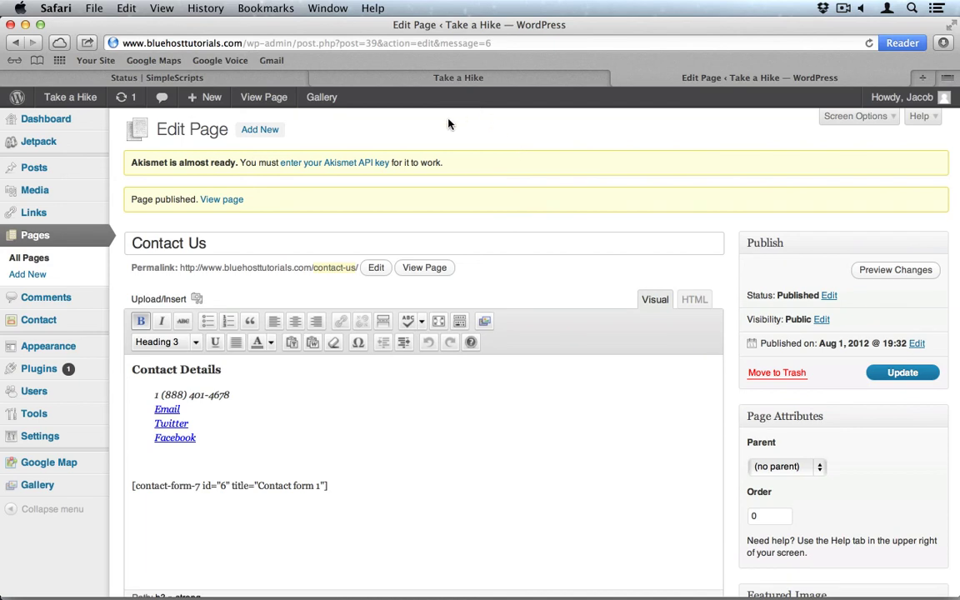
{"action": "mouse_move", "coordinate": [51, 446]}
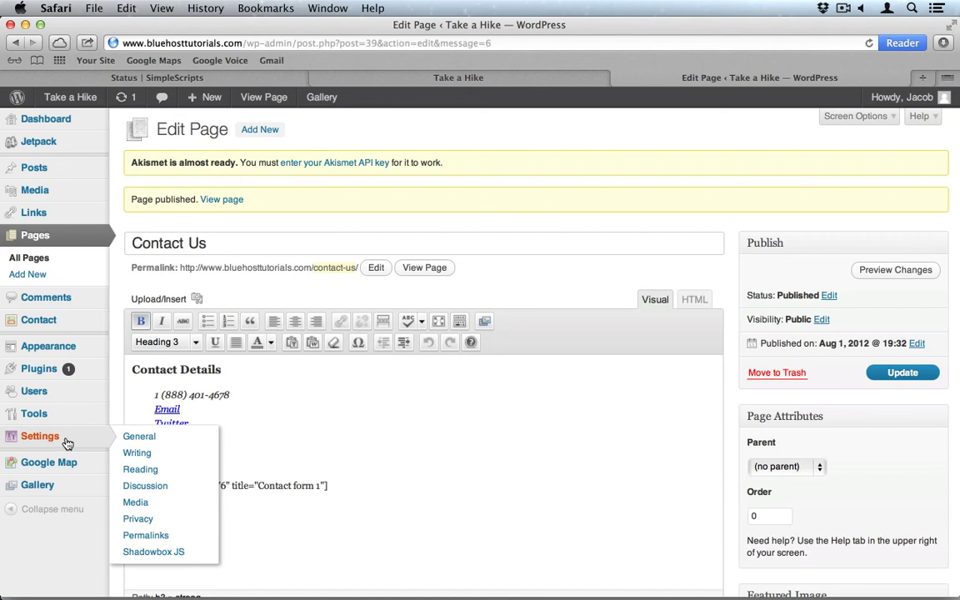
Set the permalink structure to Post name and save the change.
{"action": "left_click", "coordinate": [166, 540]}
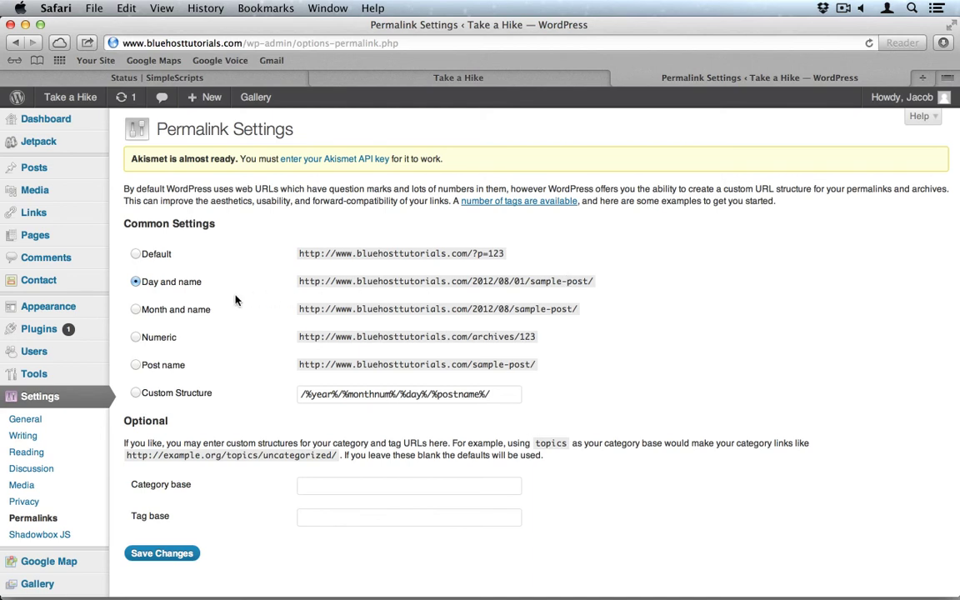
{"action": "left_click", "coordinate": [135, 365]}
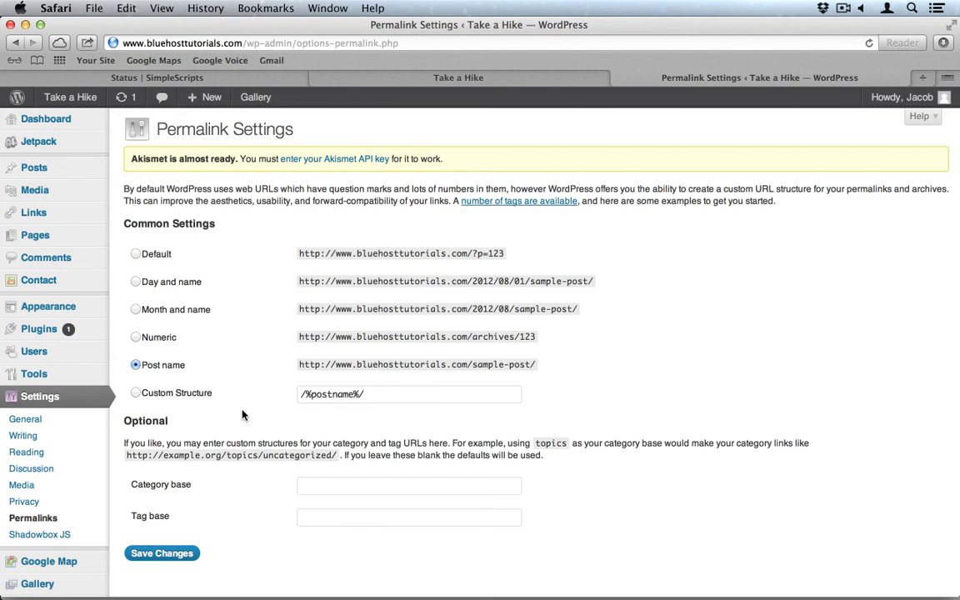
{"action": "left_click", "coordinate": [158, 556]}
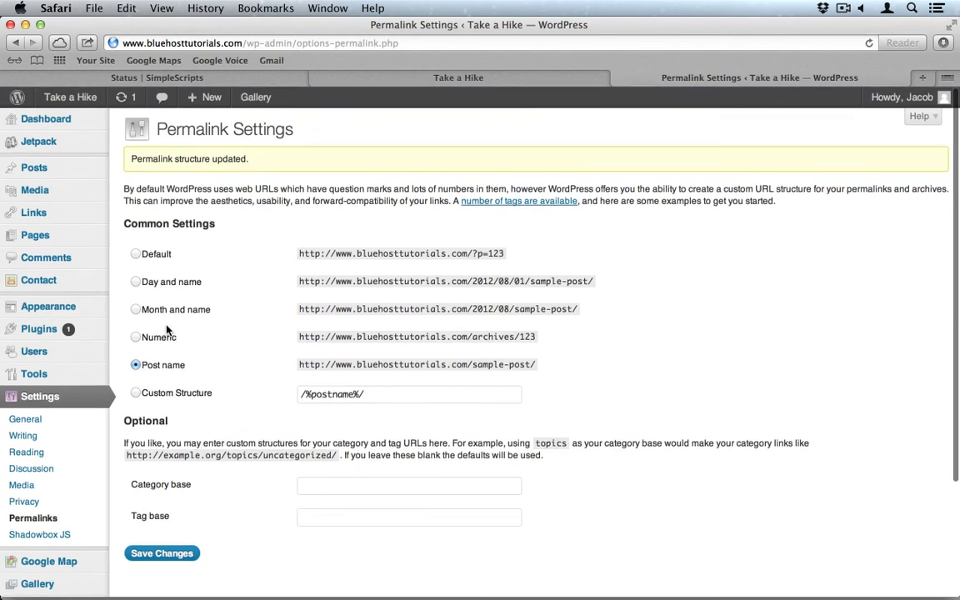
In Rhea Options, set the slider post category to tours.
{"action": "mouse_move", "coordinate": [71, 308]}
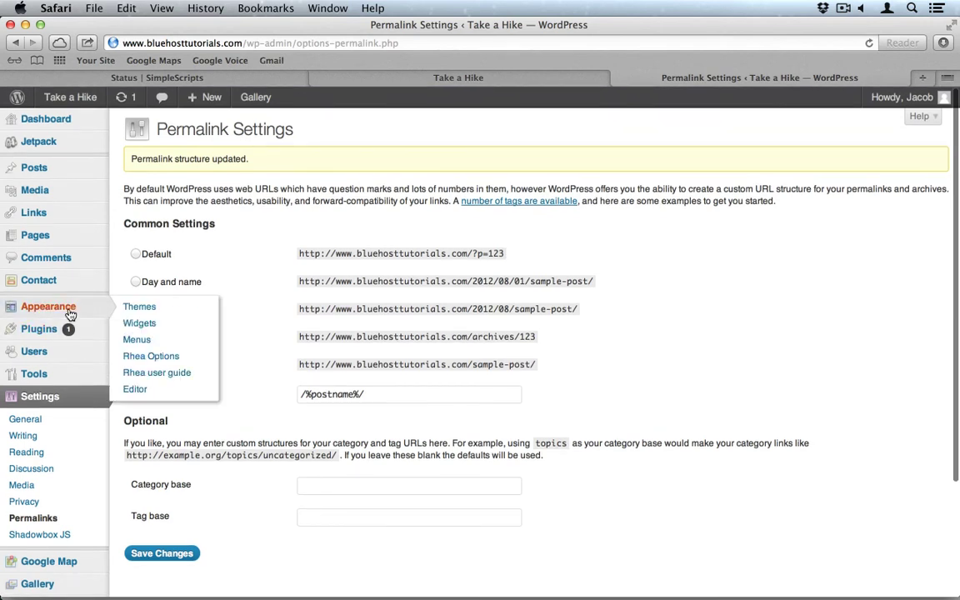
{"action": "left_click", "coordinate": [138, 356]}
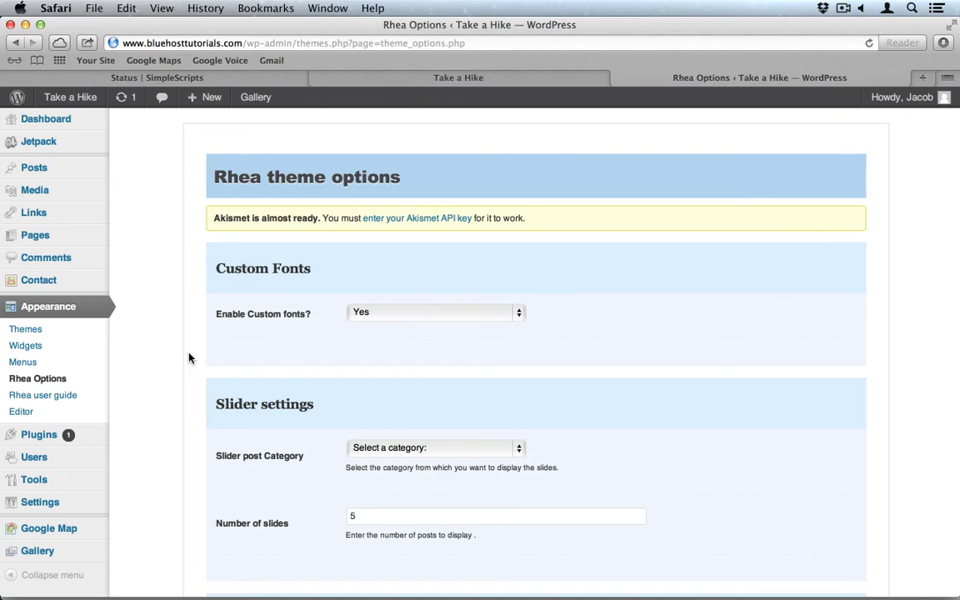
{"action": "scroll", "coordinate": [189, 359], "scroll_direction": "down", "scroll_amount": 5}
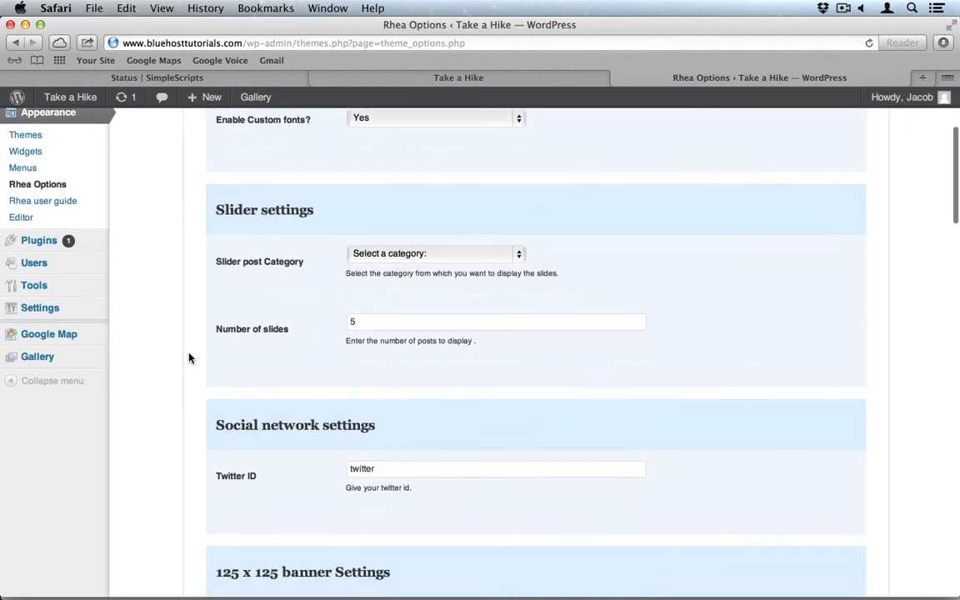
{"action": "left_click", "coordinate": [415, 235]}
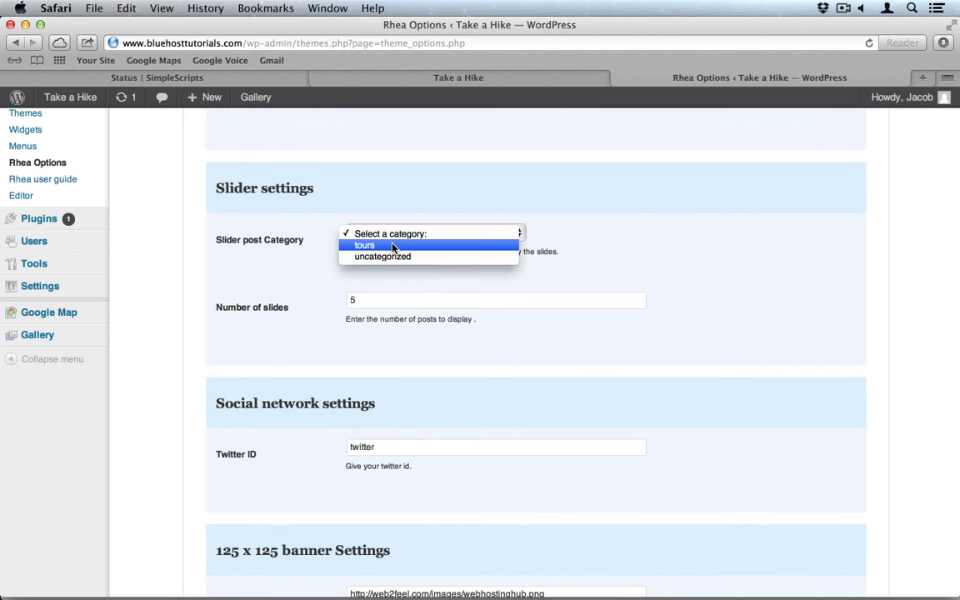
{"action": "left_click", "coordinate": [394, 245]}
Replace the Twitter ID with bluehost and save the Rhea theme settings.
{"action": "scroll", "coordinate": [358, 325], "scroll_direction": "down", "scroll_amount": 1}
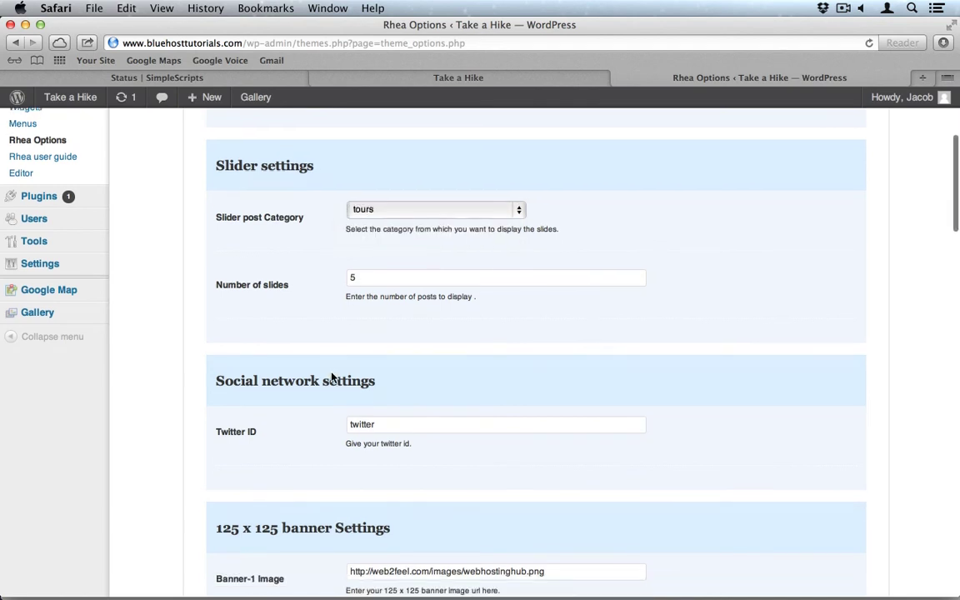
{"action": "left_click", "coordinate": [389, 412]}
{"action": "double_click", "coordinate": [389, 412]}
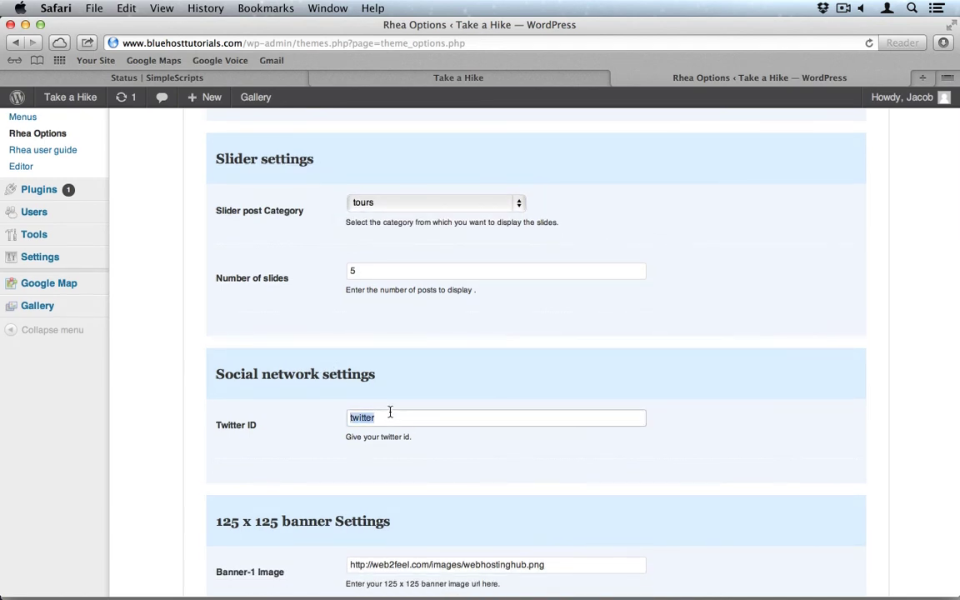
{"action": "type", "text": "bluehost"}
{"action": "scroll", "coordinate": [302, 499], "scroll_direction": "down", "scroll_amount": 15}
{"action": "scroll", "coordinate": [302, 499], "scroll_direction": "down", "scroll_amount": 20}
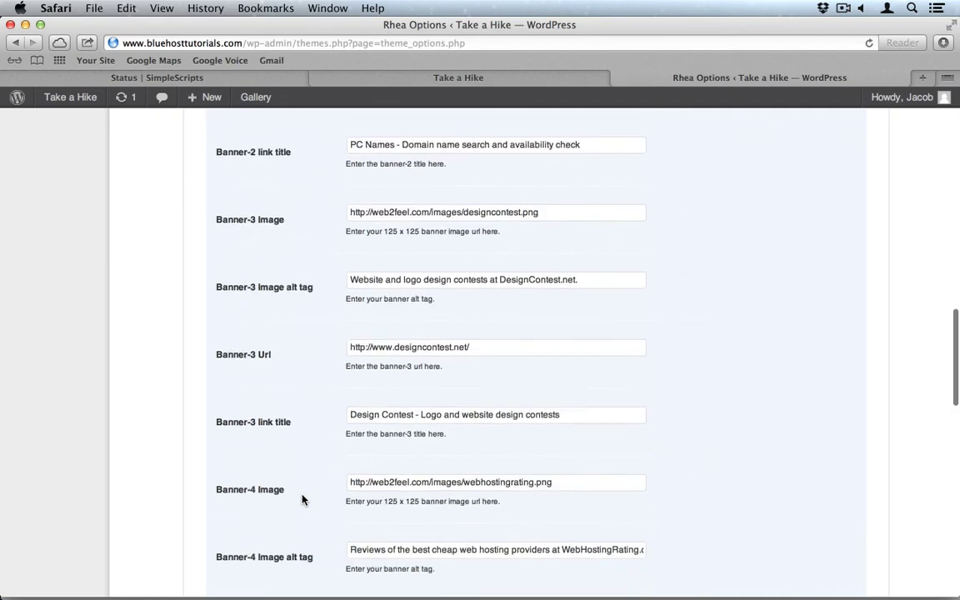
{"action": "scroll", "coordinate": [302, 500], "scroll_direction": "up", "scroll_amount": 20}
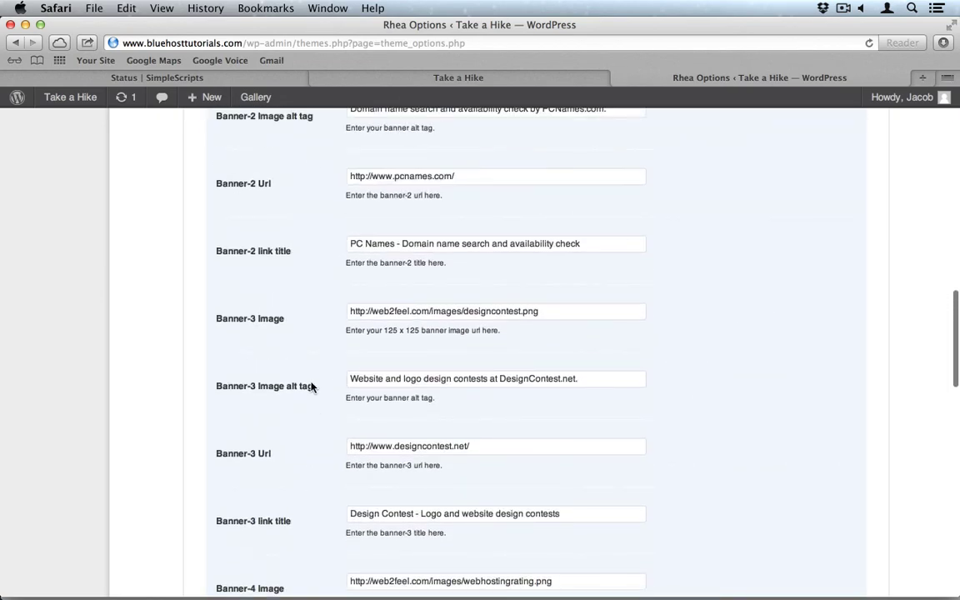
{"action": "scroll", "coordinate": [315, 405], "scroll_direction": "down", "scroll_amount": 20}
{"action": "scroll", "coordinate": [315, 407], "scroll_direction": "down", "scroll_amount": 2}
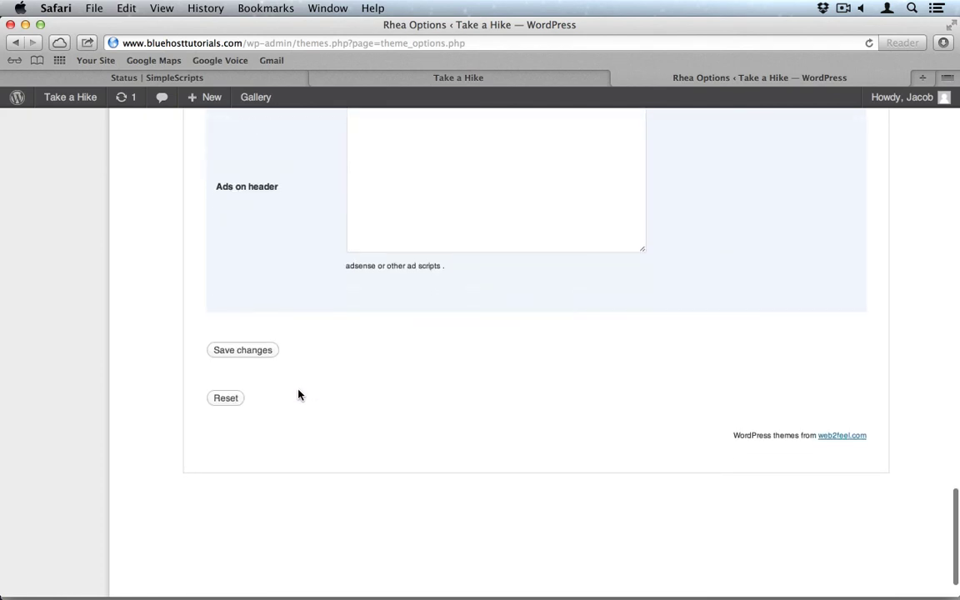
{"action": "left_click", "coordinate": [246, 353]}
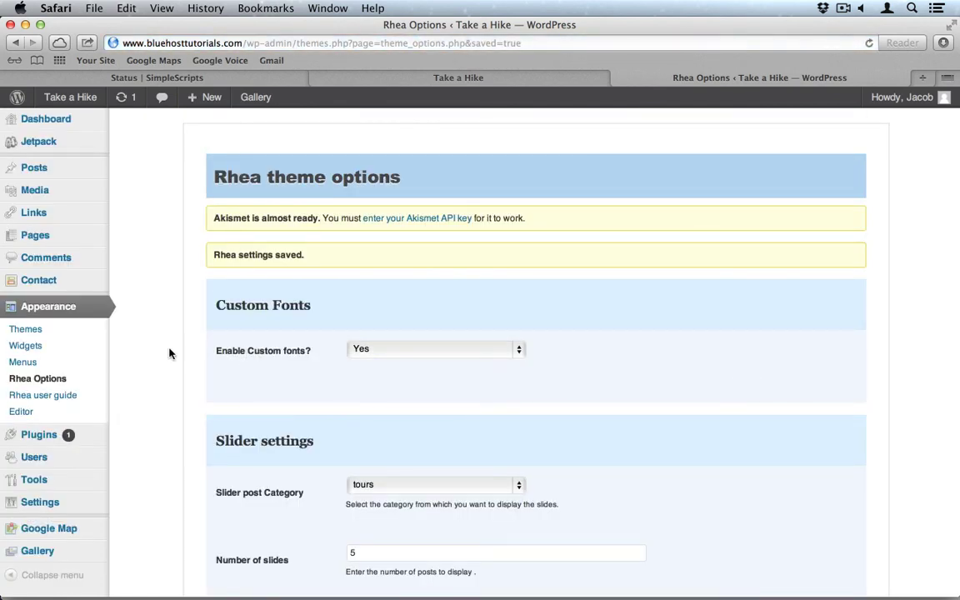
Reload the live Take a Hike site and look over the Find Us page.
{"action": "left_click", "coordinate": [394, 77]}
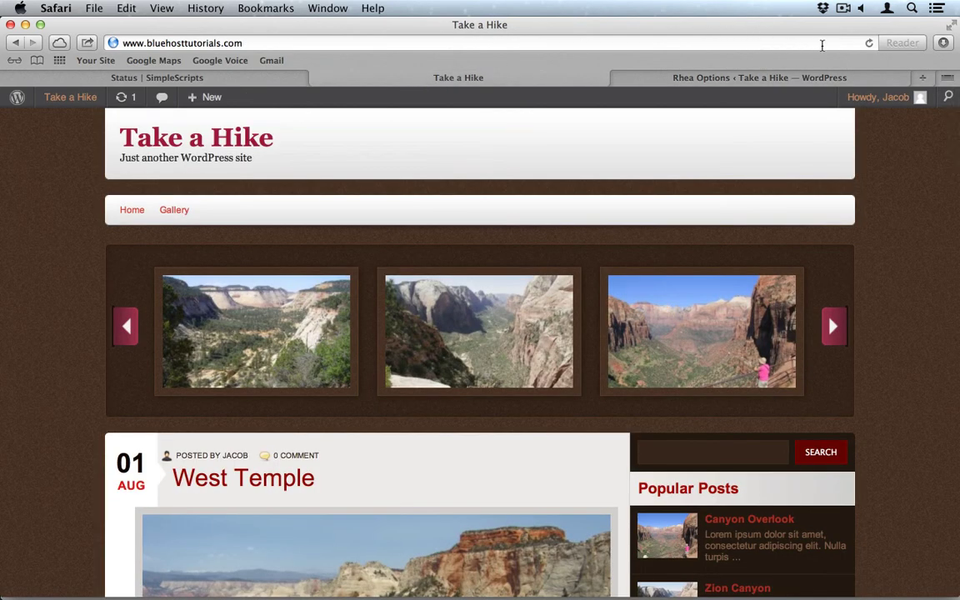
{"action": "left_click", "coordinate": [869, 44]}
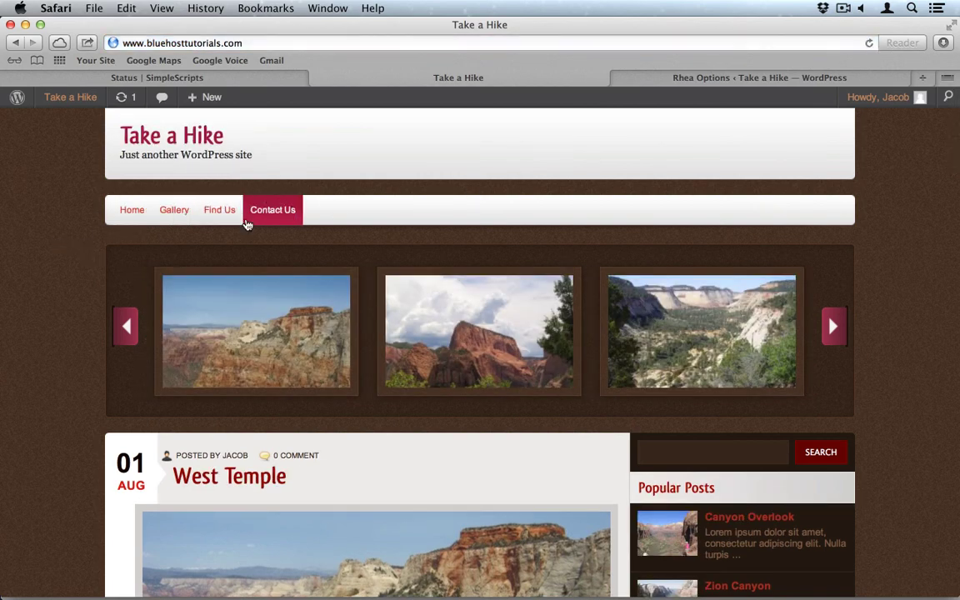
{"action": "left_click", "coordinate": [235, 214]}
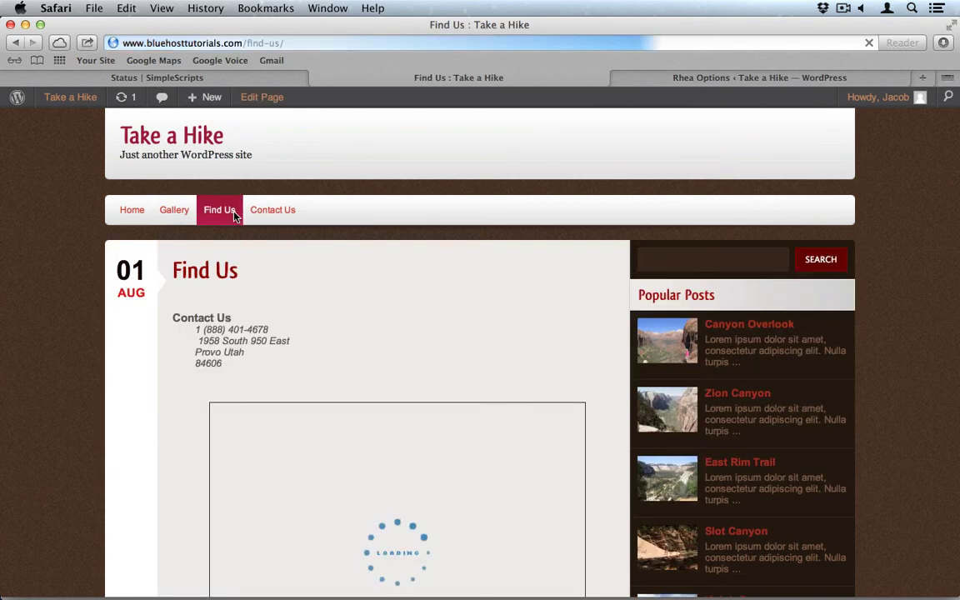
{"action": "scroll", "coordinate": [112, 402], "scroll_direction": "down", "scroll_amount": 2}
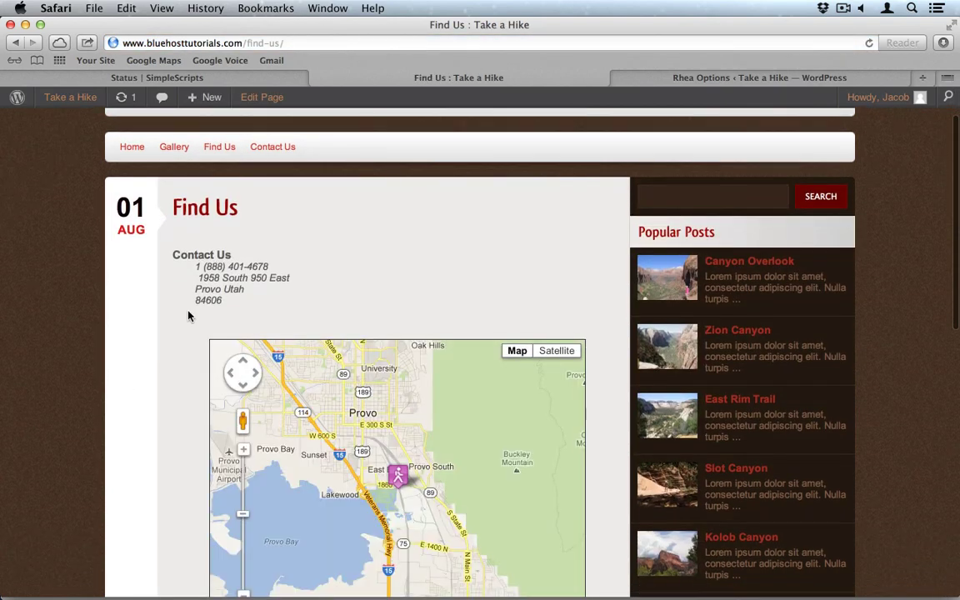
{"action": "scroll", "coordinate": [182, 347], "scroll_direction": "down", "scroll_amount": 3}
{"action": "scroll", "coordinate": [182, 347], "scroll_direction": "down", "scroll_amount": 1}
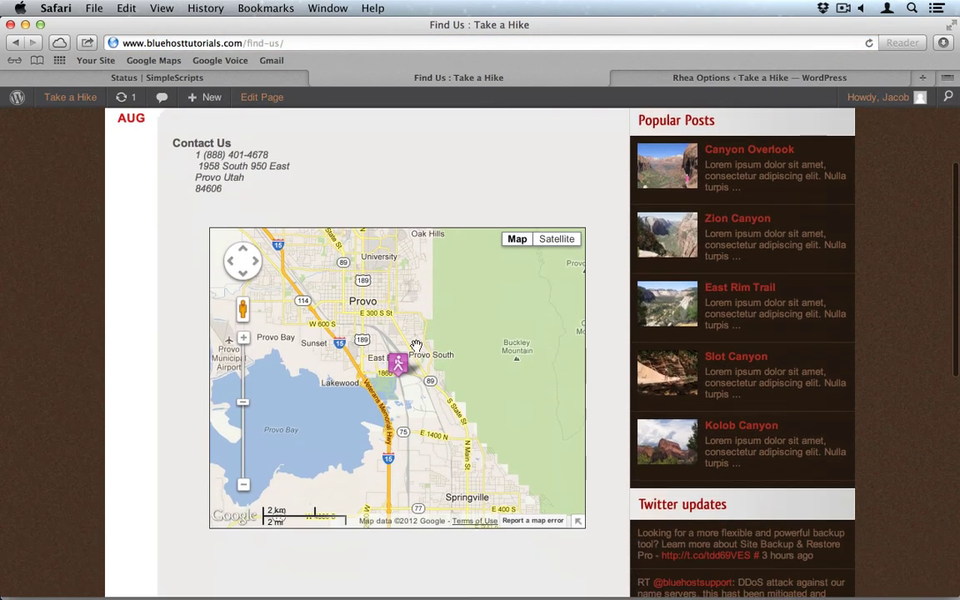
{"action": "scroll", "coordinate": [175, 371], "scroll_direction": "up", "scroll_amount": 4}
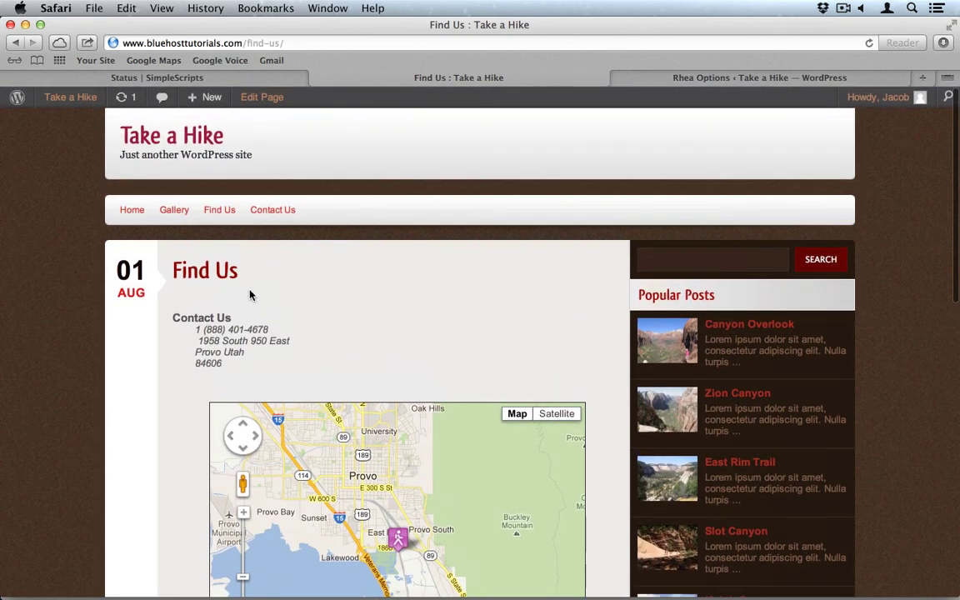
Test the Contact Us Email link, return from the error page, and go back to the admin.
{"action": "left_click", "coordinate": [271, 213]}
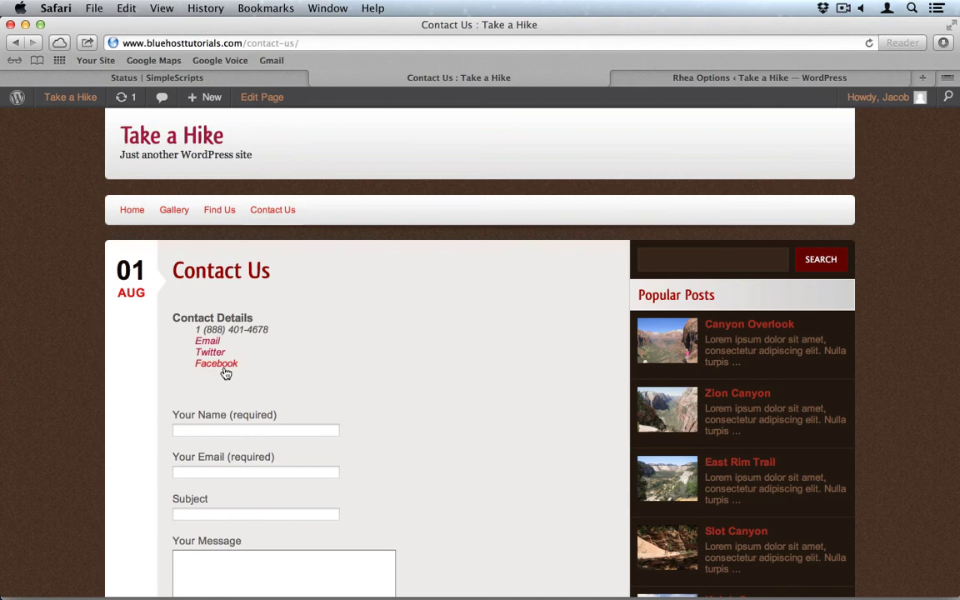
{"action": "scroll", "coordinate": [307, 391], "scroll_direction": "down", "scroll_amount": 1}
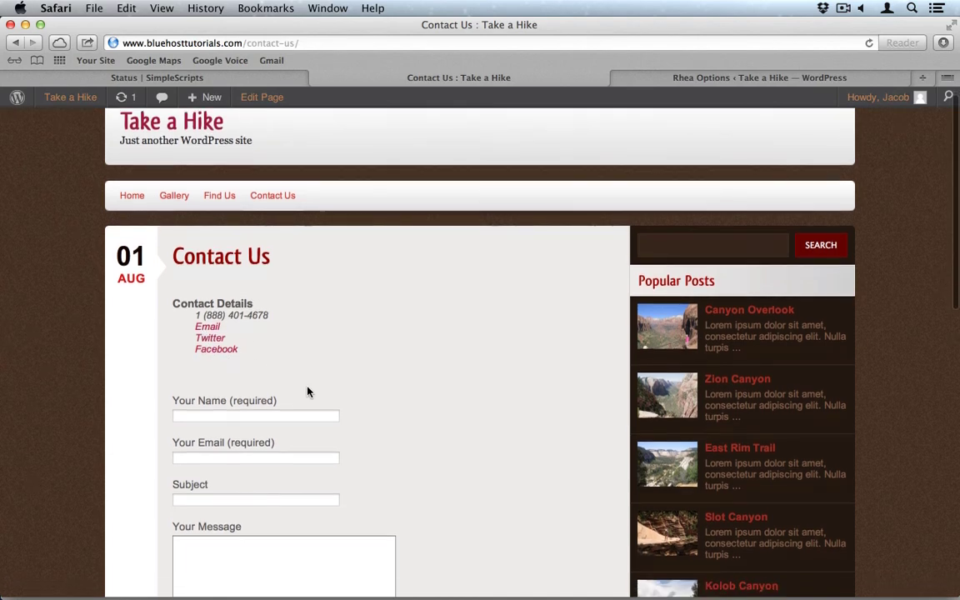
{"action": "left_click", "coordinate": [208, 329]}
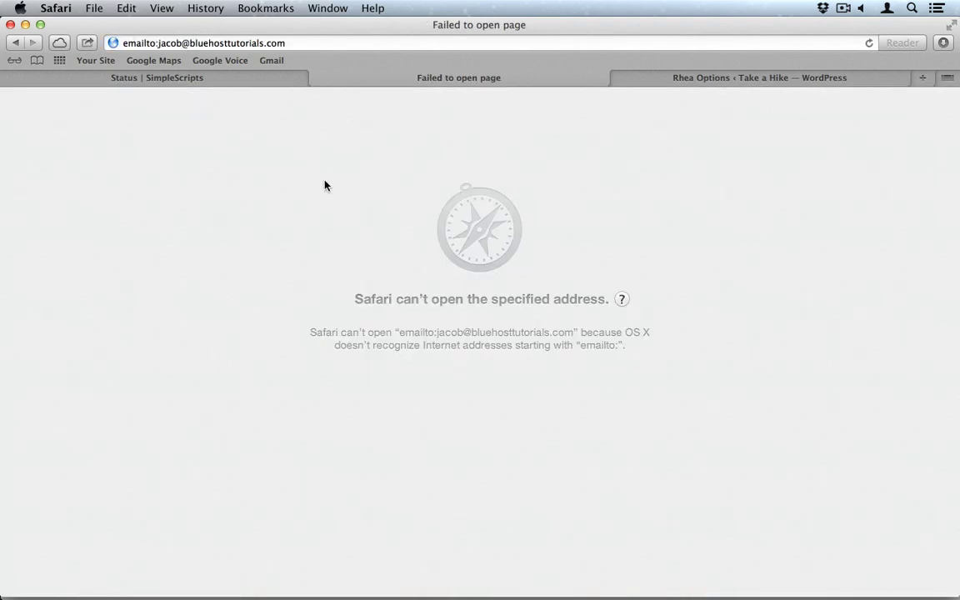
{"action": "left_click", "coordinate": [13, 43]}
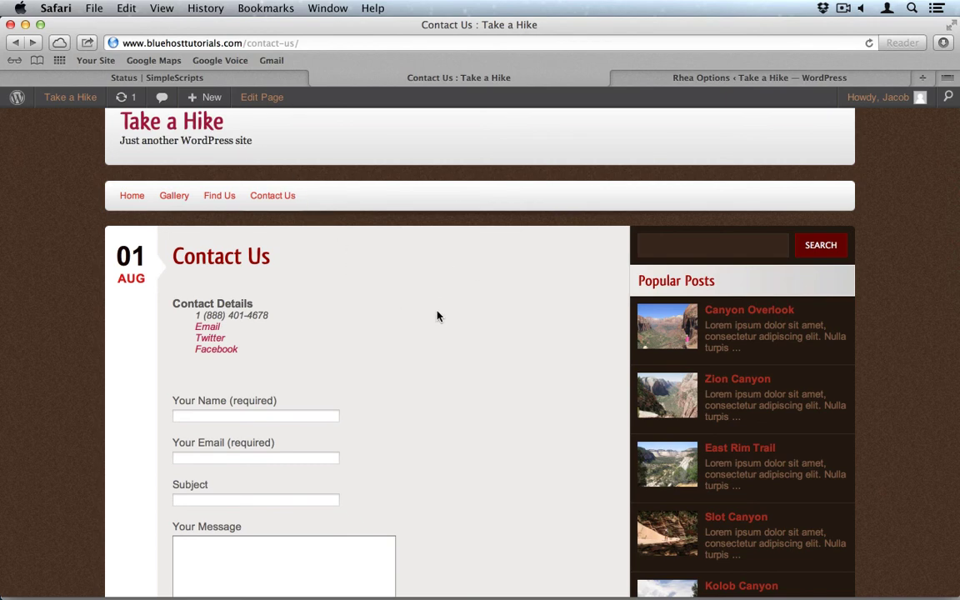
{"action": "left_click", "coordinate": [650, 77]}
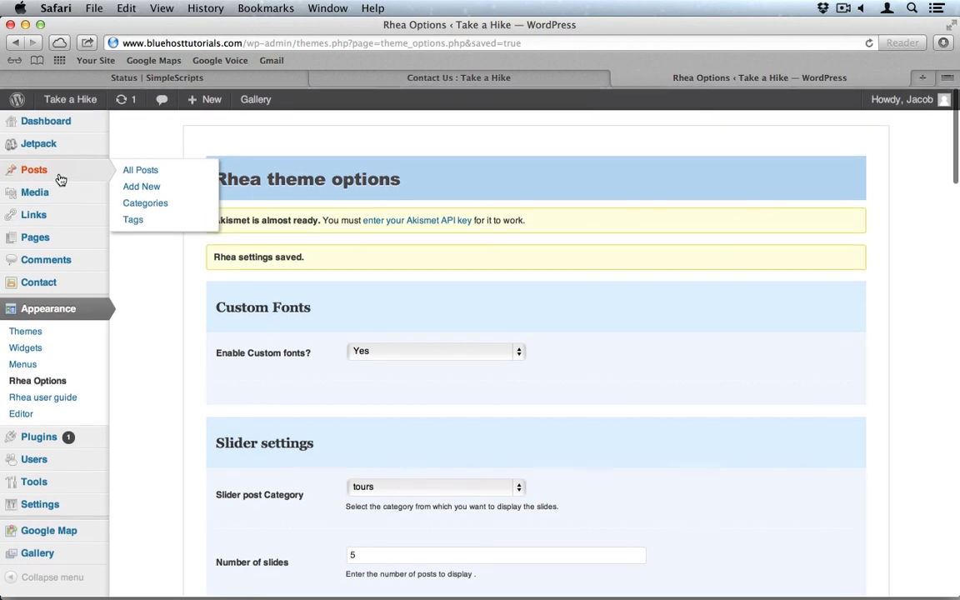
Change the Contact Us Email link from 'emailto:' to 'mailto:', update the page, and view it live.
{"action": "mouse_move", "coordinate": [52, 240]}
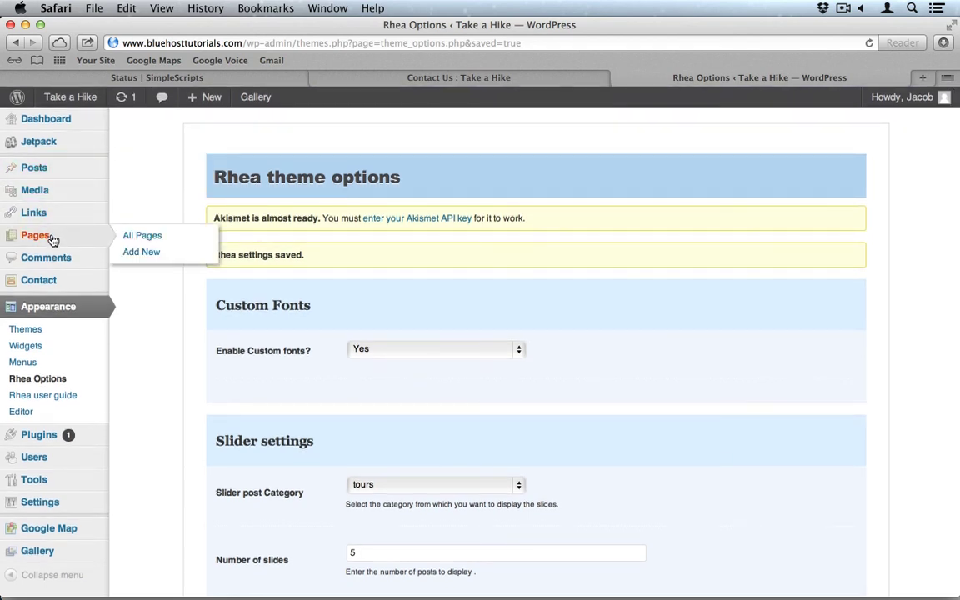
{"action": "left_click", "coordinate": [152, 241]}
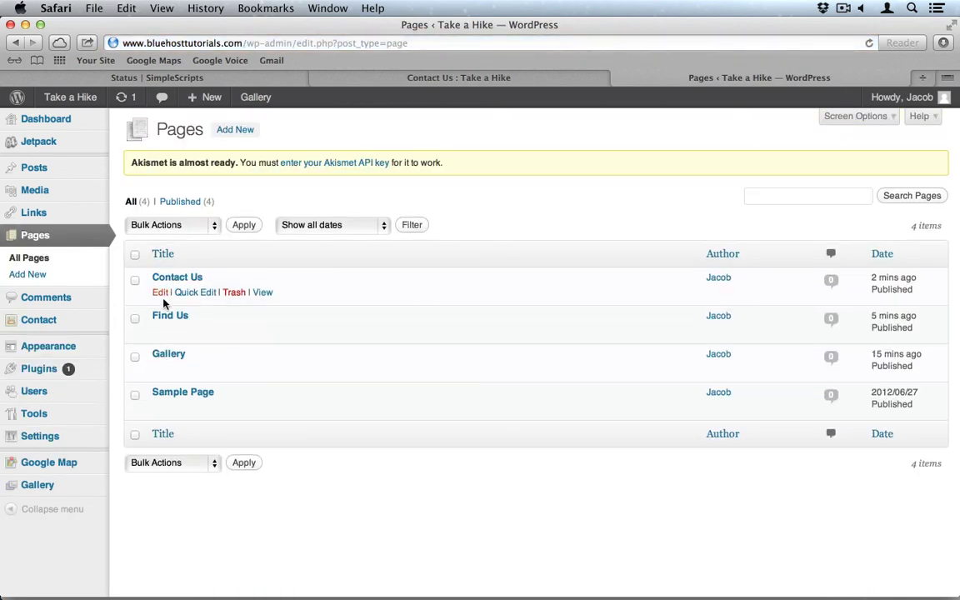
{"action": "left_click", "coordinate": [163, 294]}
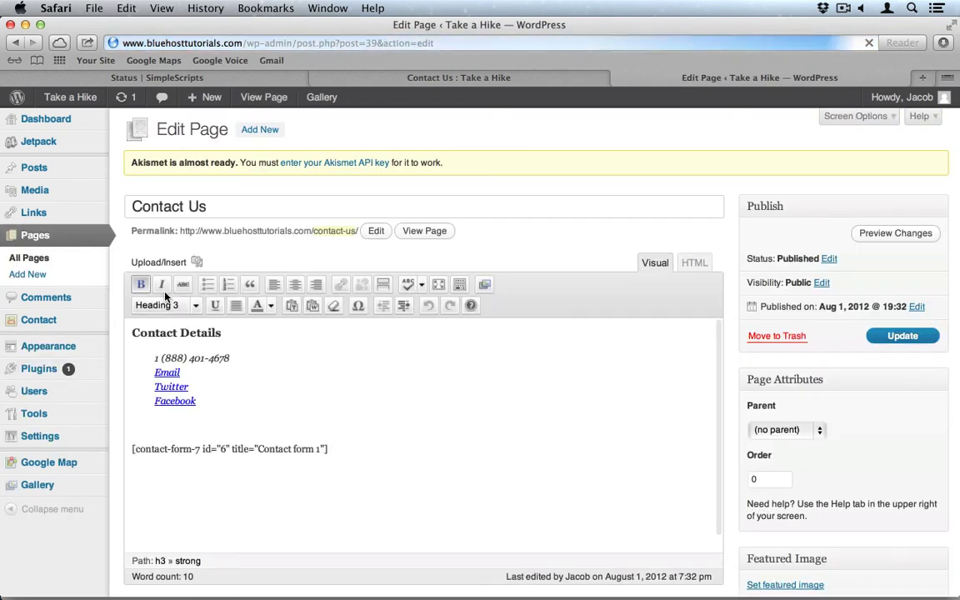
{"action": "double_click", "coordinate": [166, 372]}
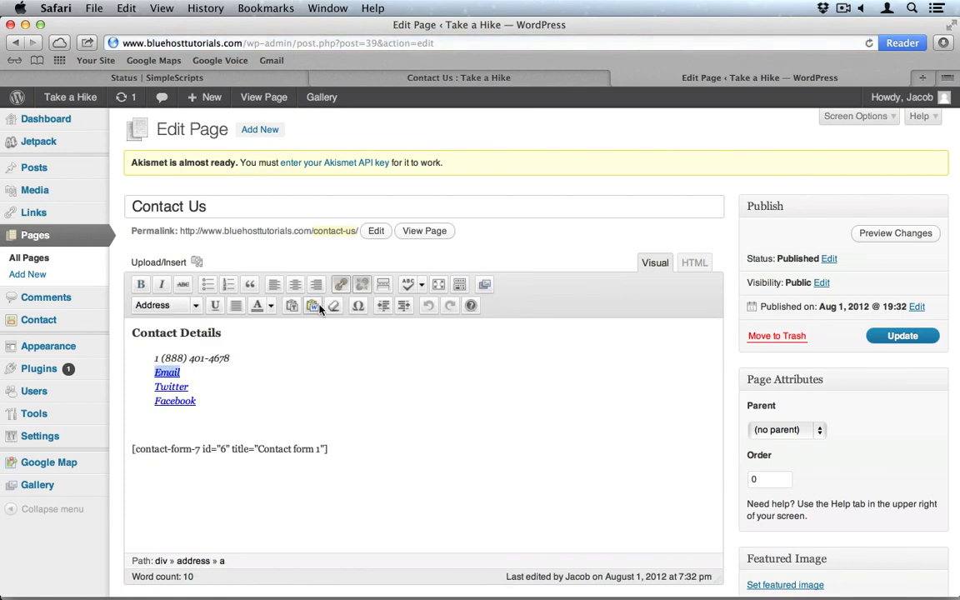
{"action": "left_click", "coordinate": [340, 284]}
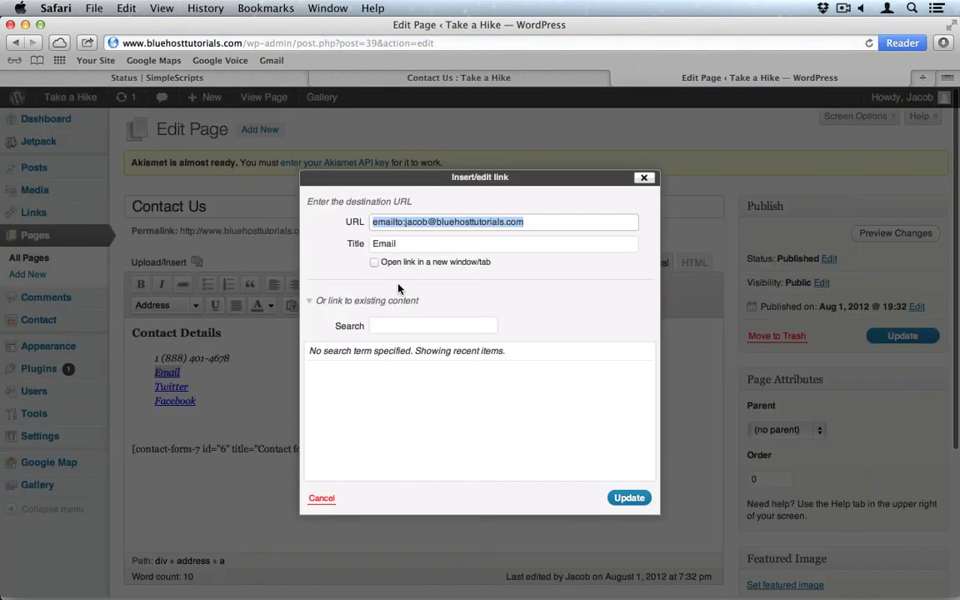
{"action": "left_click", "coordinate": [374, 222]}
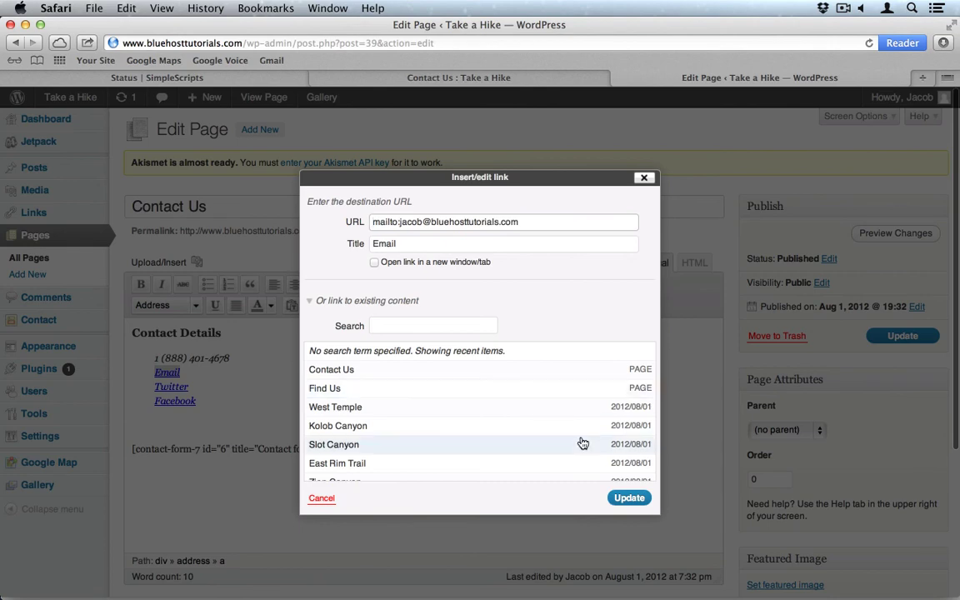
{"action": "left_click", "coordinate": [629, 497]}
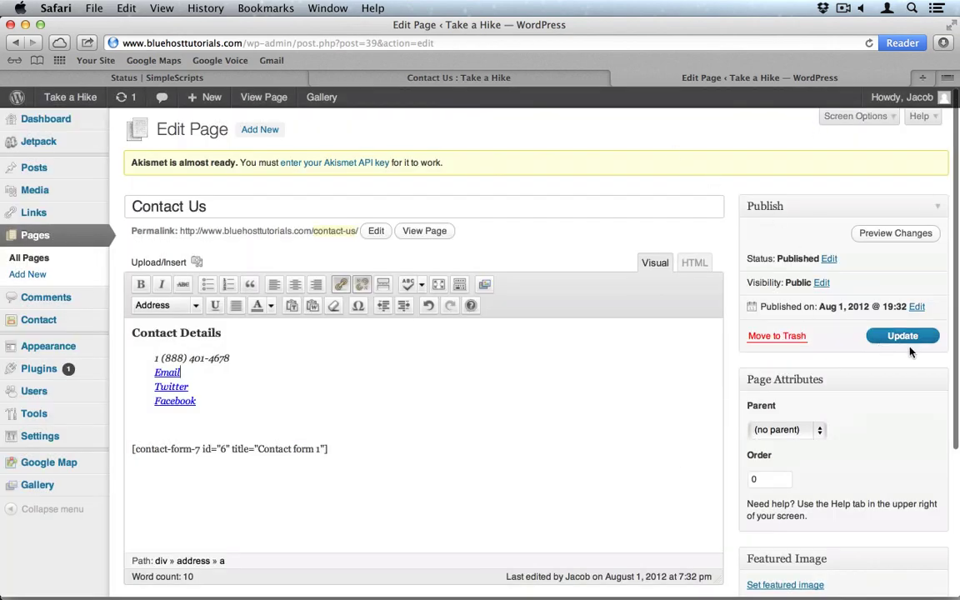
{"action": "left_click", "coordinate": [902, 337]}
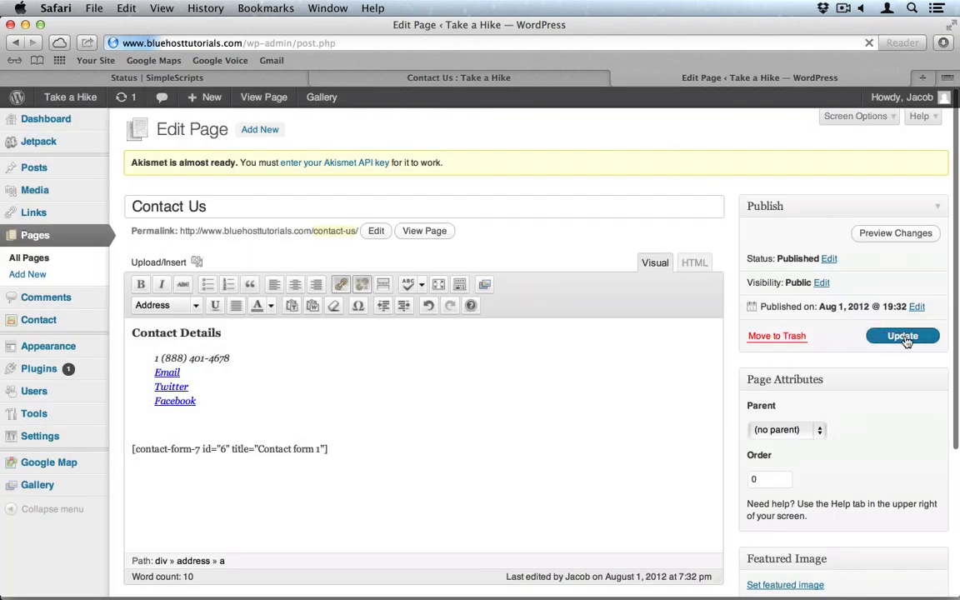
{"action": "left_click", "coordinate": [446, 77]}
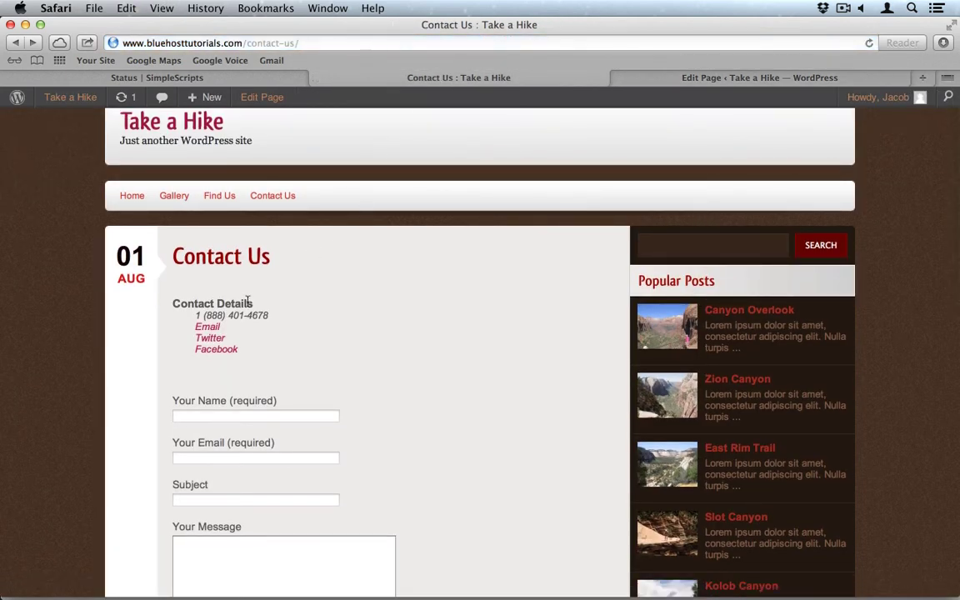
{"action": "left_click", "coordinate": [200, 327]}
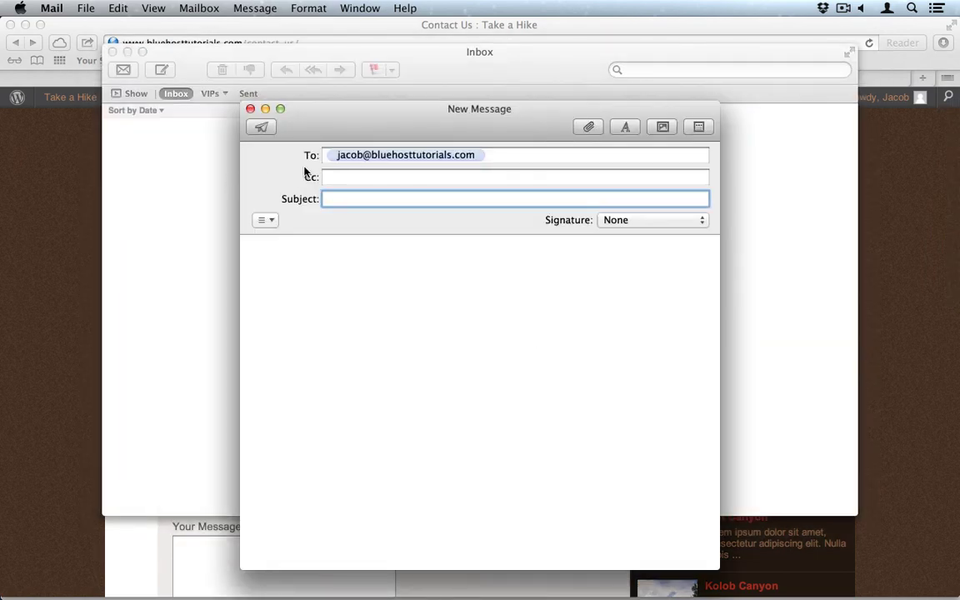
{"action": "left_click", "coordinate": [17, 215]}
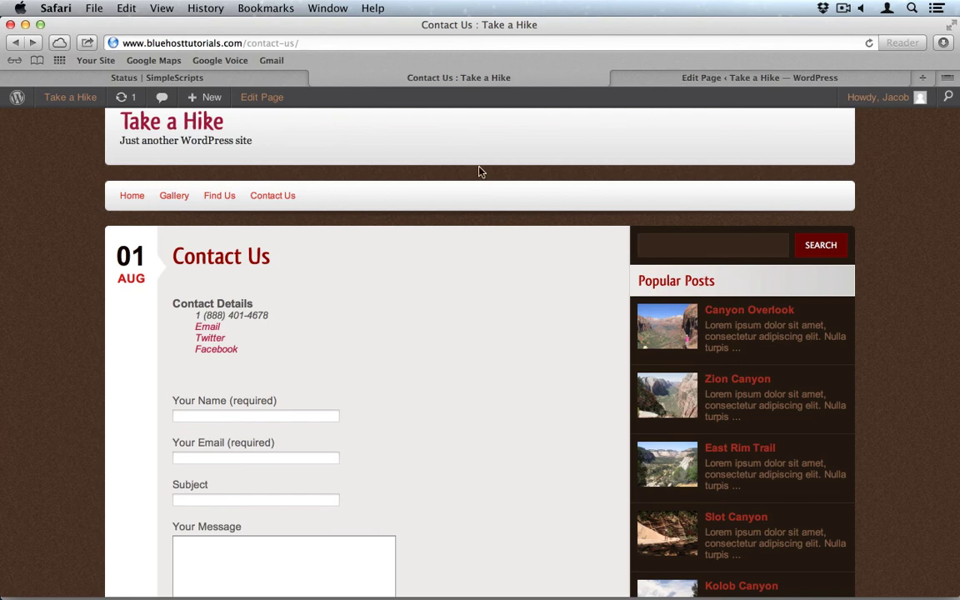
Preview Twenty Eleven on the Themes page and save and activate it as the site theme.
{"action": "left_click", "coordinate": [125, 195]}
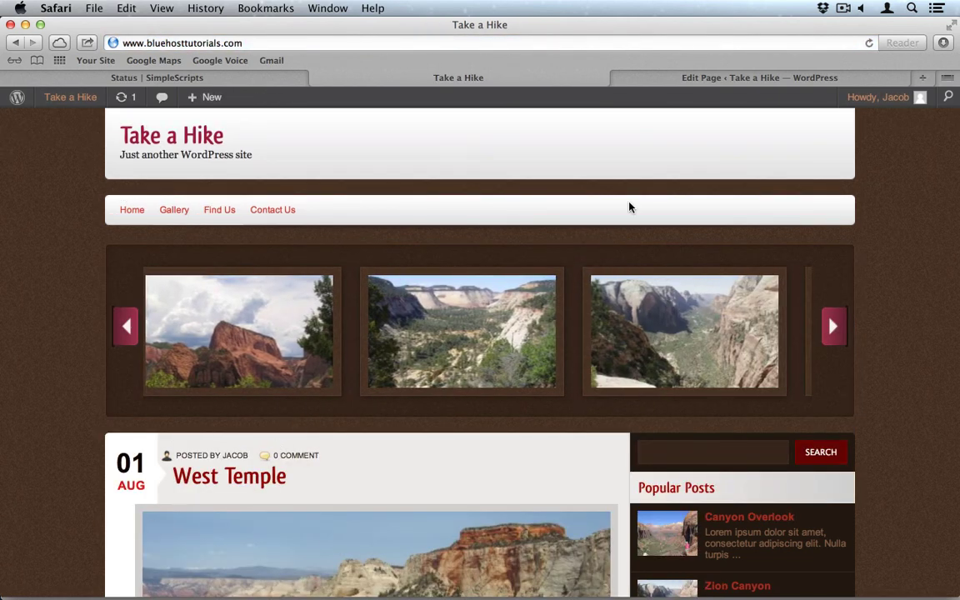
{"action": "left_click", "coordinate": [720, 80]}
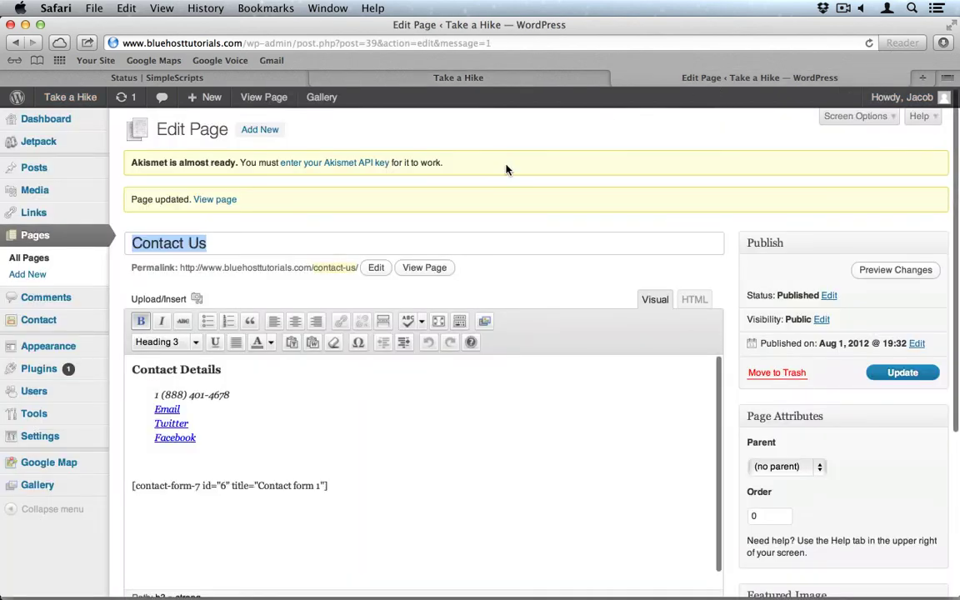
{"action": "left_click", "coordinate": [60, 348]}
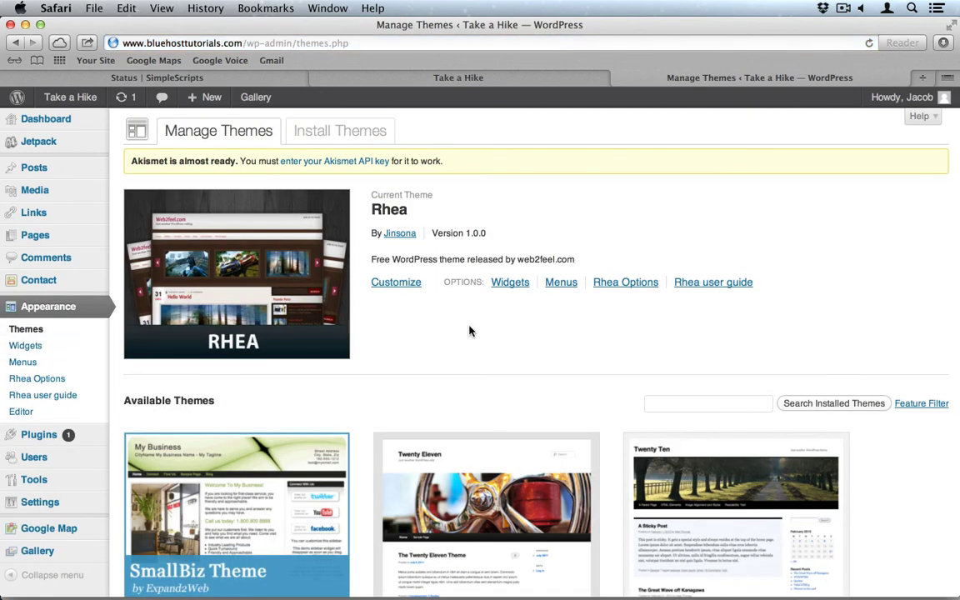
{"action": "scroll", "coordinate": [476, 364], "scroll_direction": "down", "scroll_amount": 5}
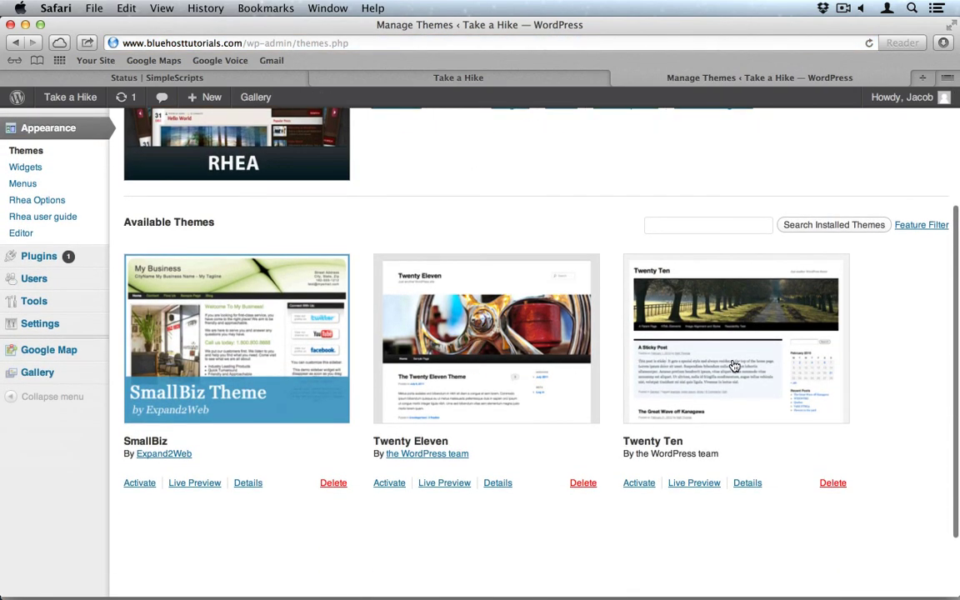
{"action": "left_click", "coordinate": [486, 371]}
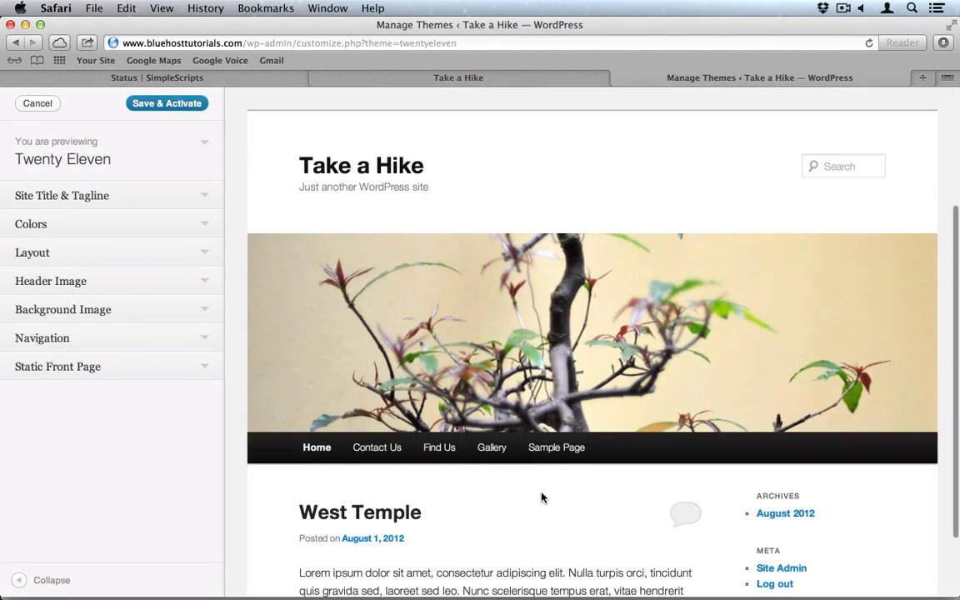
{"action": "scroll", "coordinate": [540, 497], "scroll_direction": "down", "scroll_amount": 5}
{"action": "scroll", "coordinate": [541, 497], "scroll_direction": "down", "scroll_amount": 9}
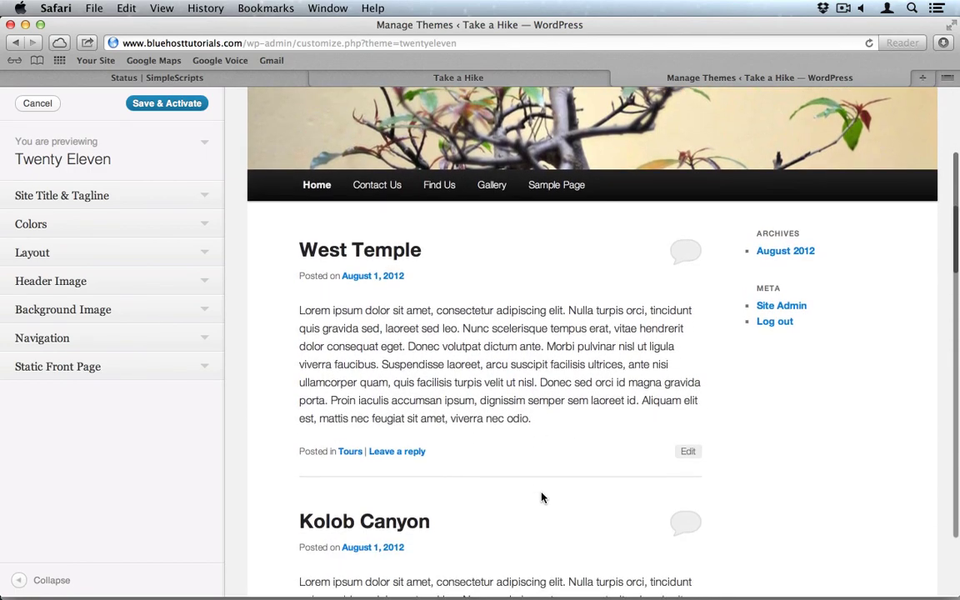
{"action": "scroll", "coordinate": [541, 498], "scroll_direction": "up", "scroll_amount": 15}
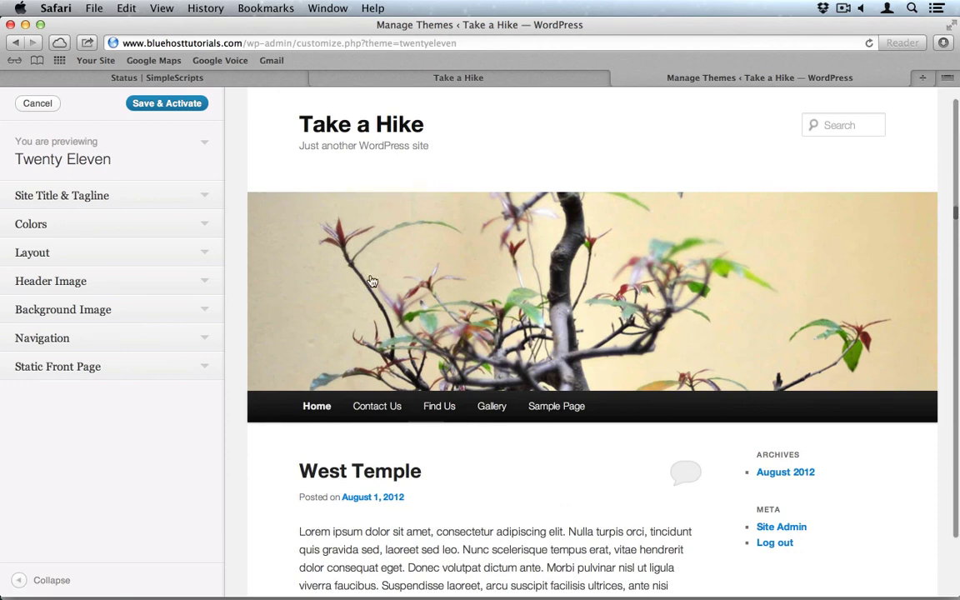
{"action": "left_click", "coordinate": [158, 108]}
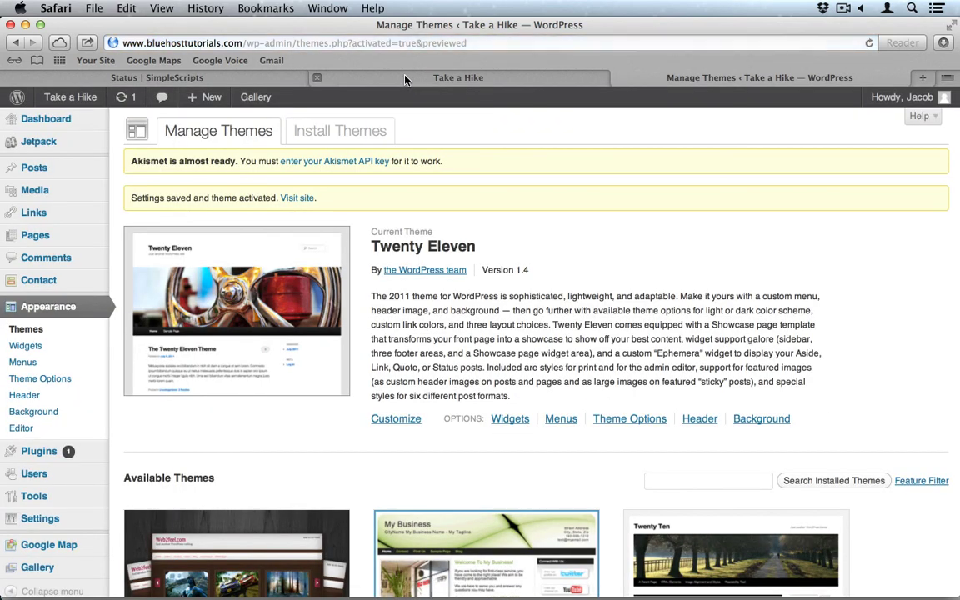
{"action": "left_click", "coordinate": [406, 79]}
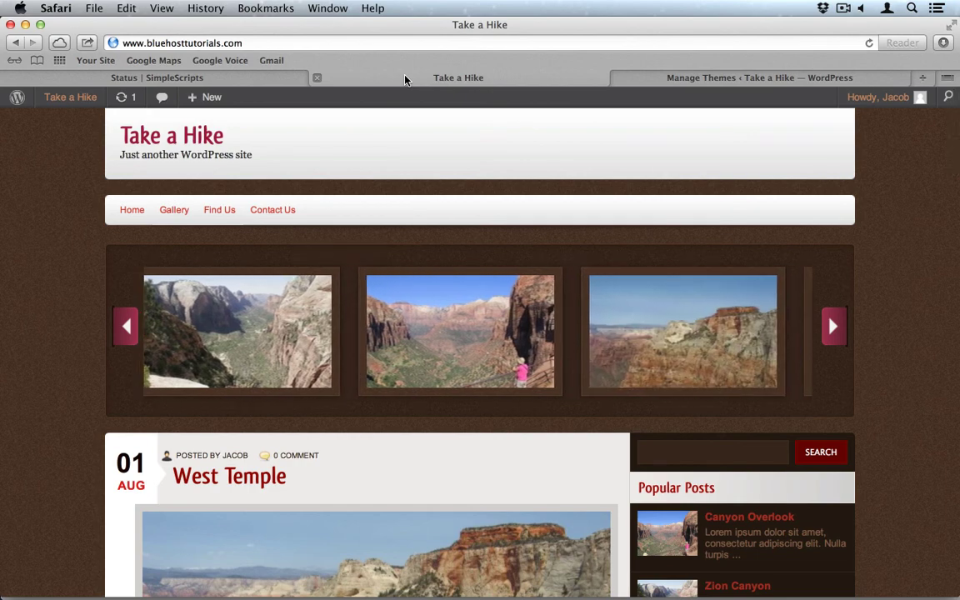
Reload the live site in Twenty Eleven and browse the Gallery page.
{"action": "left_click", "coordinate": [871, 46]}
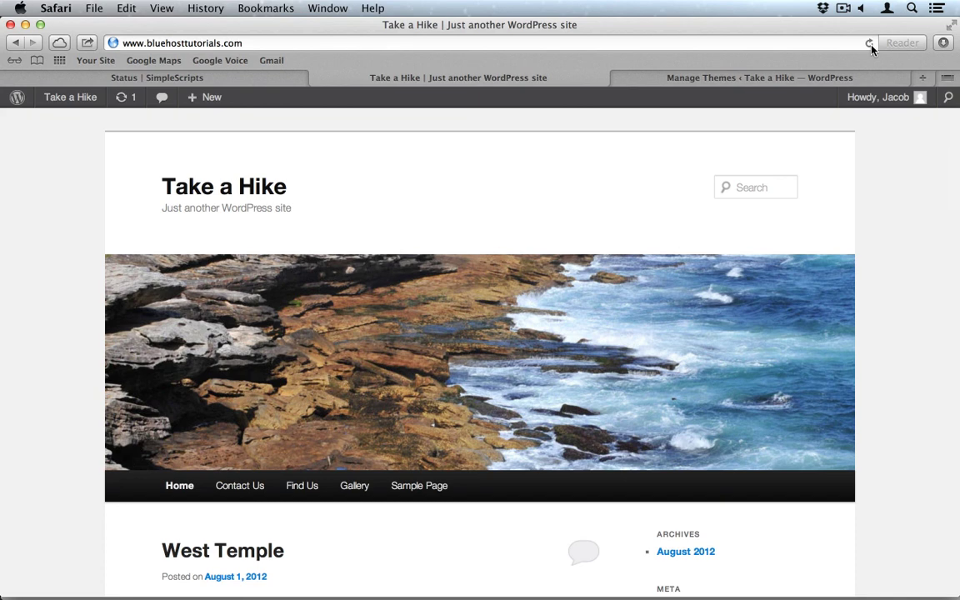
{"action": "scroll", "coordinate": [358, 487], "scroll_direction": "down", "scroll_amount": 1}
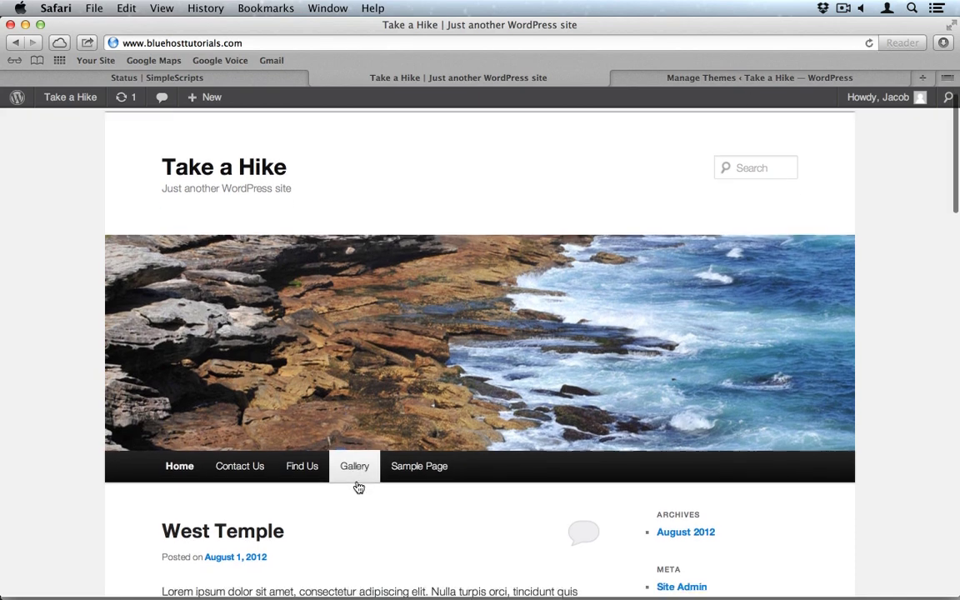
{"action": "left_click", "coordinate": [356, 437]}
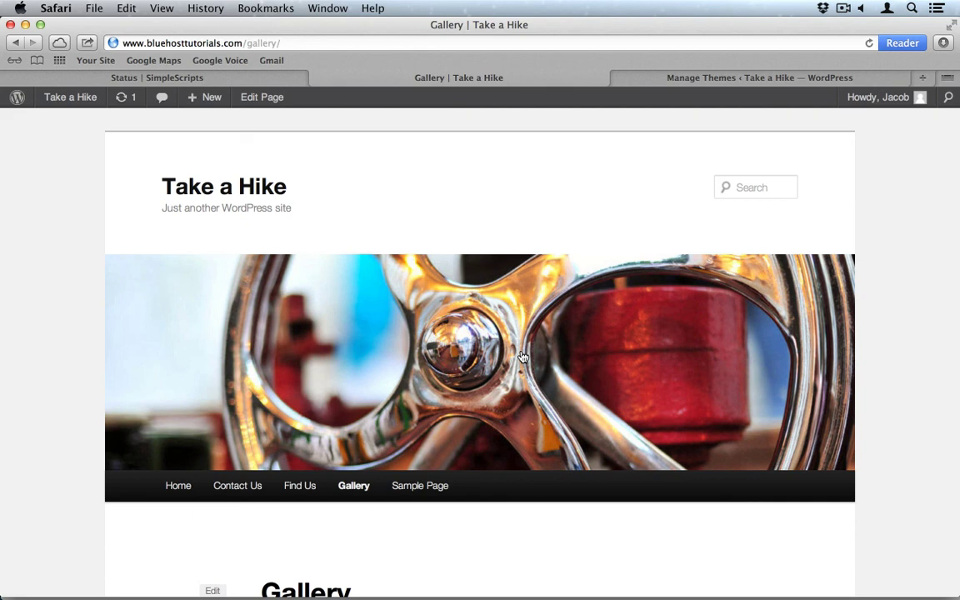
{"action": "scroll", "coordinate": [517, 461], "scroll_direction": "down", "scroll_amount": 5}
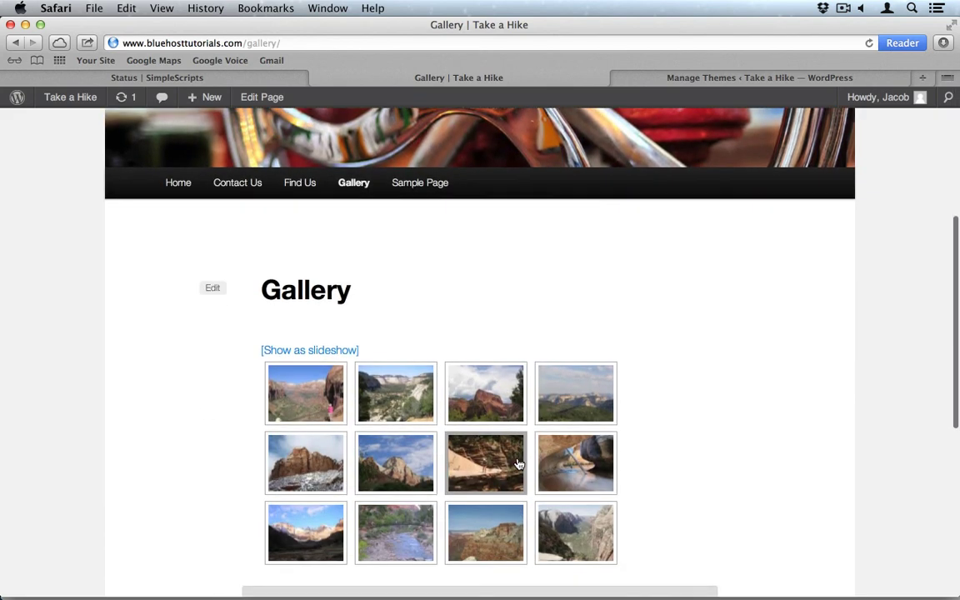
{"action": "scroll", "coordinate": [518, 464], "scroll_direction": "down", "scroll_amount": 3}
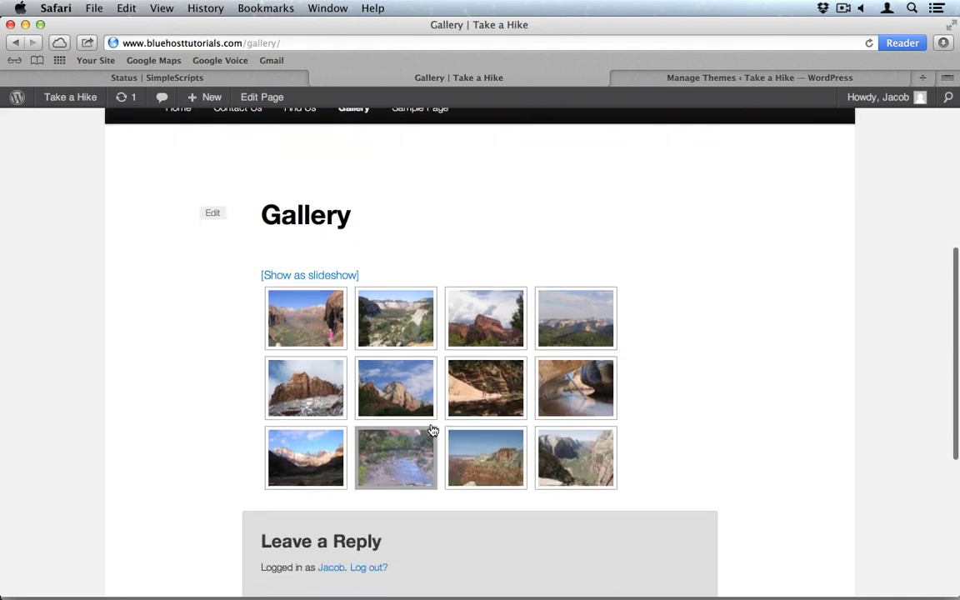
{"action": "scroll", "coordinate": [425, 422], "scroll_direction": "up", "scroll_amount": 4}
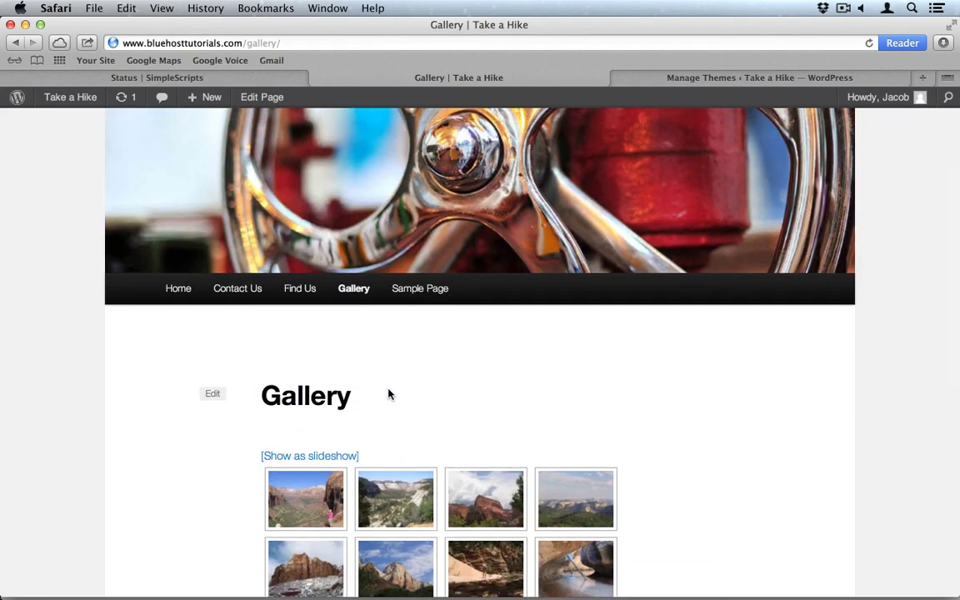
Review the Find Us page's contact details and Google Map in Twenty Eleven.
{"action": "left_click", "coordinate": [303, 297]}
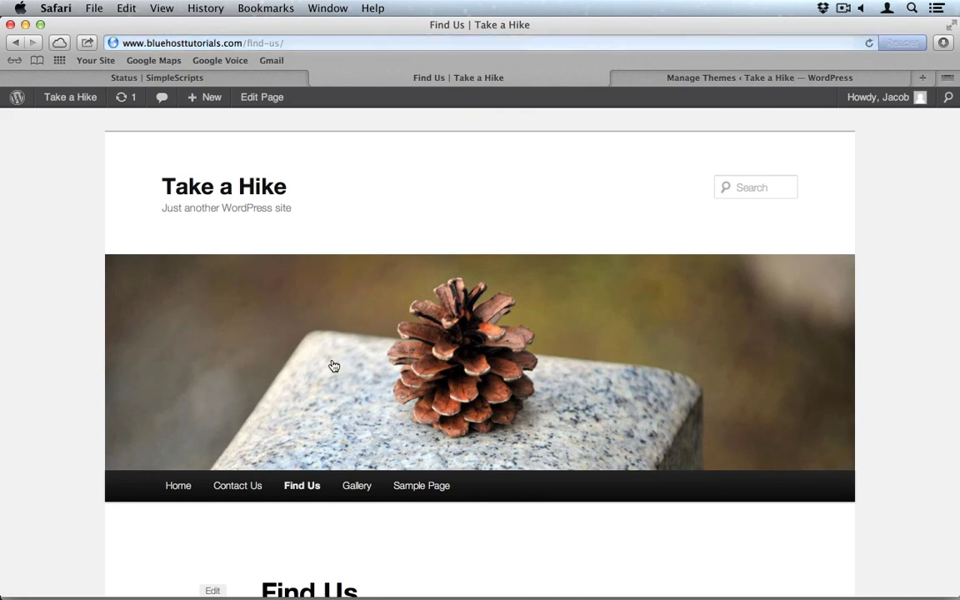
{"action": "scroll", "coordinate": [334, 366], "scroll_direction": "down", "scroll_amount": 8}
{"action": "scroll", "coordinate": [339, 325], "scroll_direction": "down", "scroll_amount": 3}
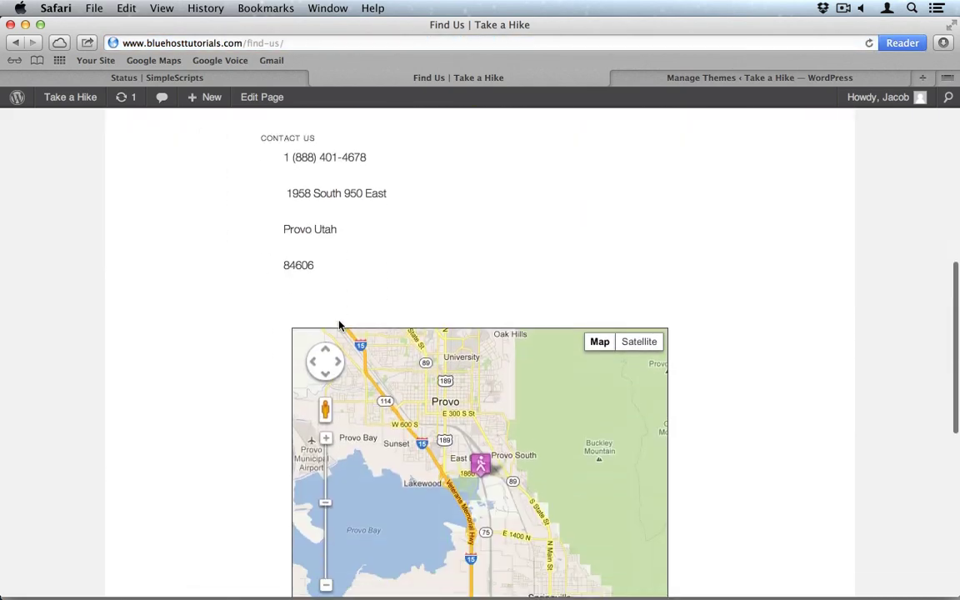
{"action": "scroll", "coordinate": [339, 325], "scroll_direction": "down", "scroll_amount": 2}
{"action": "scroll", "coordinate": [339, 325], "scroll_direction": "up", "scroll_amount": 5}
{"action": "scroll", "coordinate": [339, 325], "scroll_direction": "down", "scroll_amount": 2}
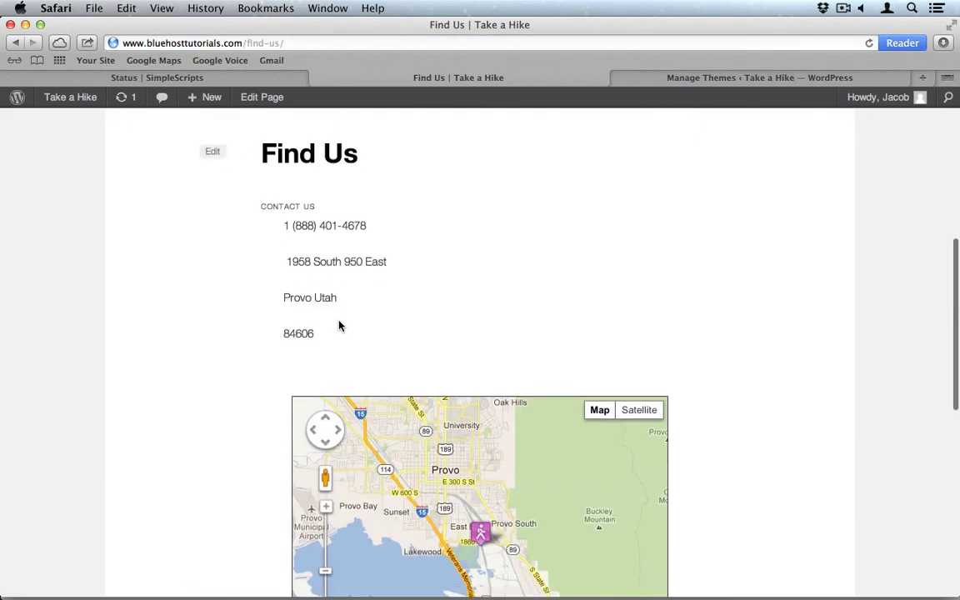
{"action": "scroll", "coordinate": [338, 325], "scroll_direction": "up", "scroll_amount": 5}
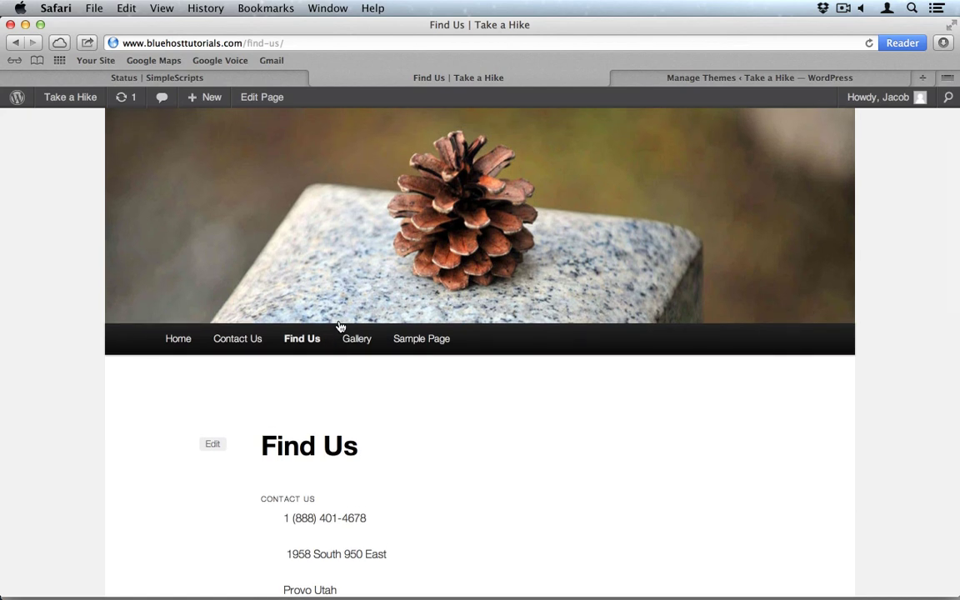
Reactivate the Rhea theme and reload the live Find Us page to see it.
{"action": "left_click", "coordinate": [719, 80]}
{"action": "scroll", "coordinate": [473, 400], "scroll_direction": "down", "scroll_amount": 5}
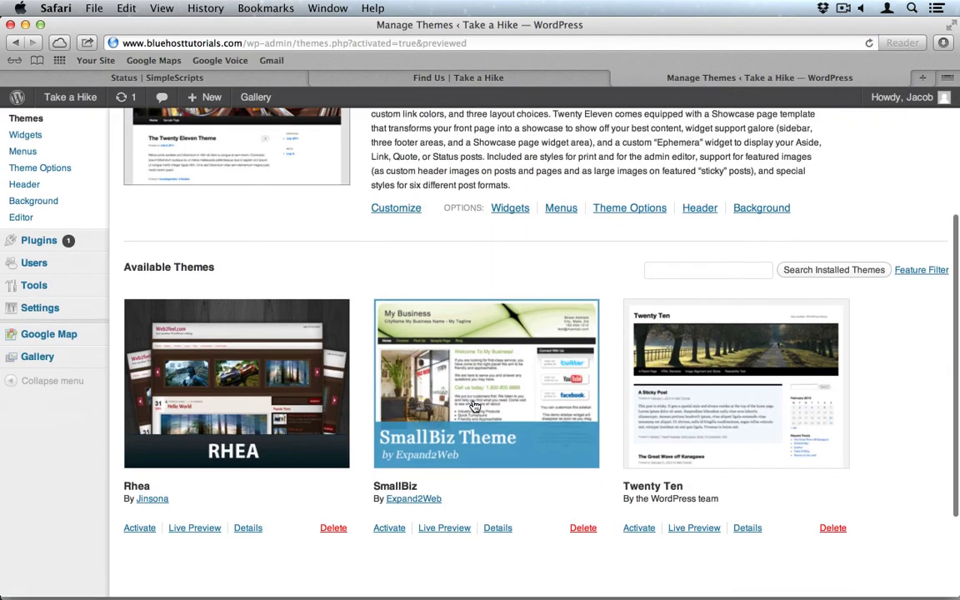
{"action": "left_click", "coordinate": [138, 528]}
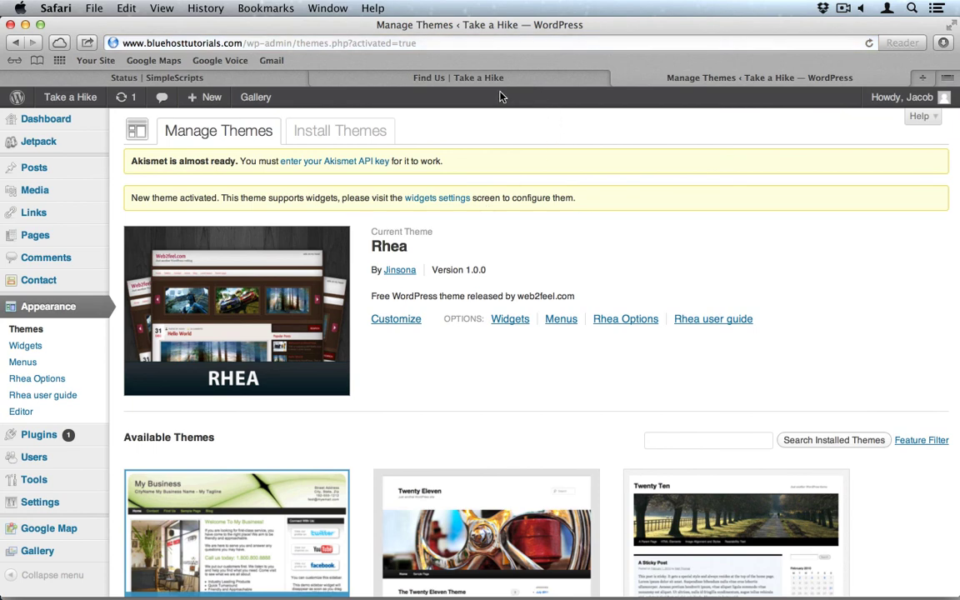
{"action": "left_click", "coordinate": [484, 81]}
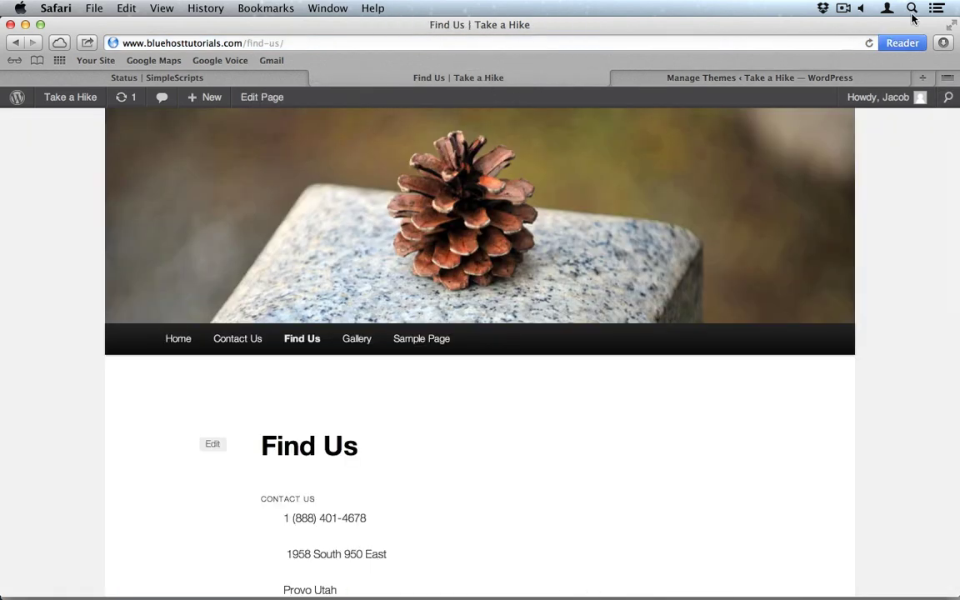
{"action": "left_click", "coordinate": [868, 42]}
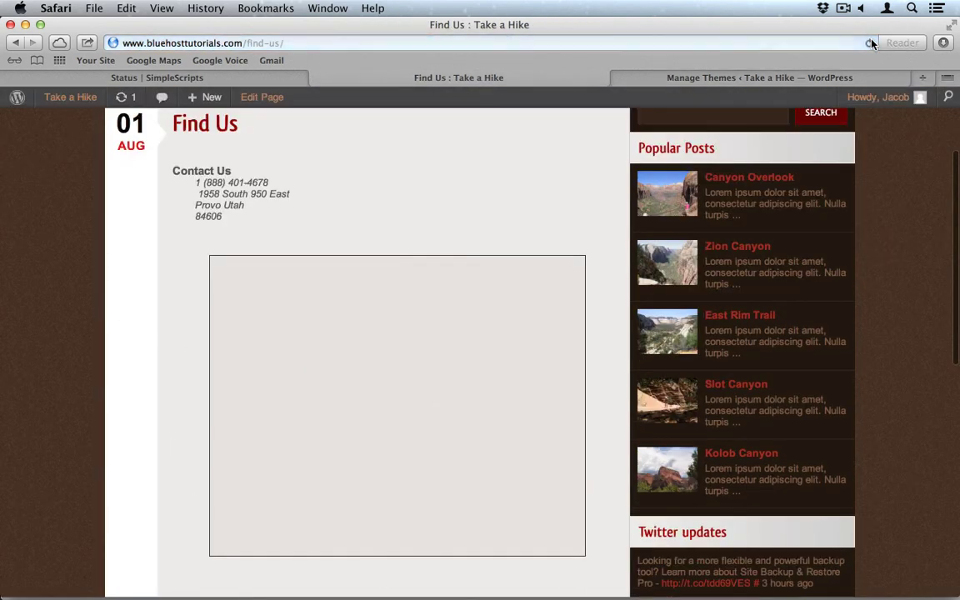